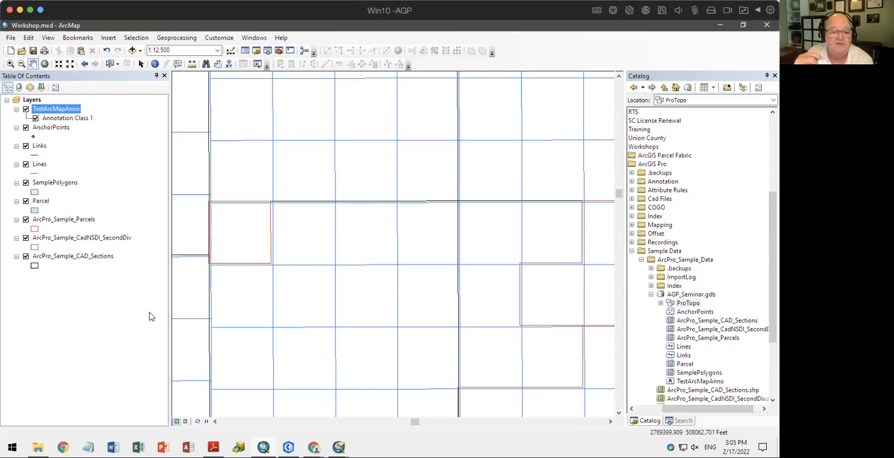
Switch to ArcGIS Pro to view its editing map and ribbon, and return to the Workshop.mxd map in ArcMap
{"action": "left_click", "coordinate": [289, 447]}
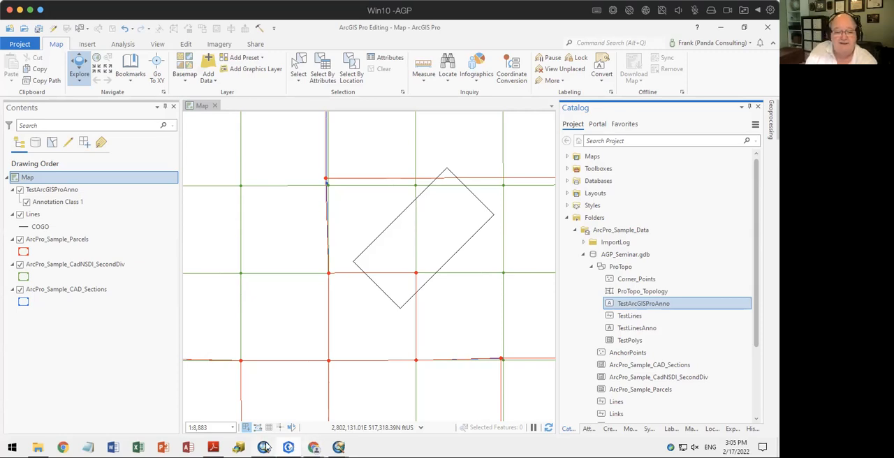
{"action": "mouse_move", "coordinate": [262, 447]}
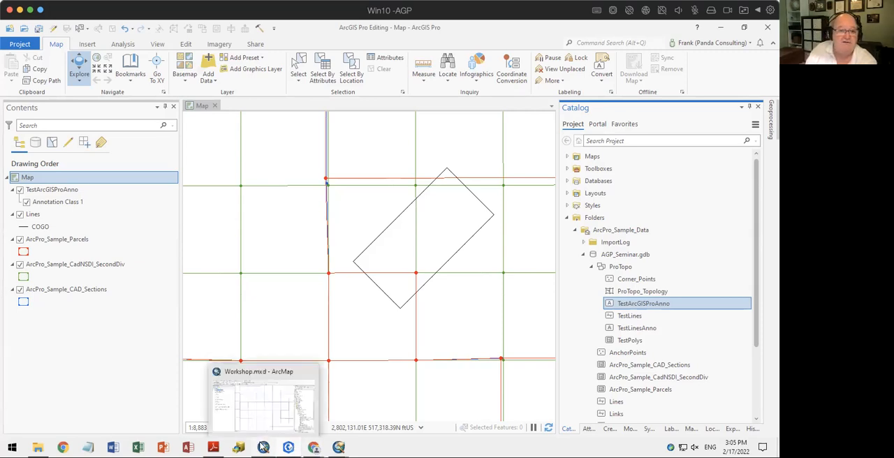
{"action": "left_click", "coordinate": [262, 447]}
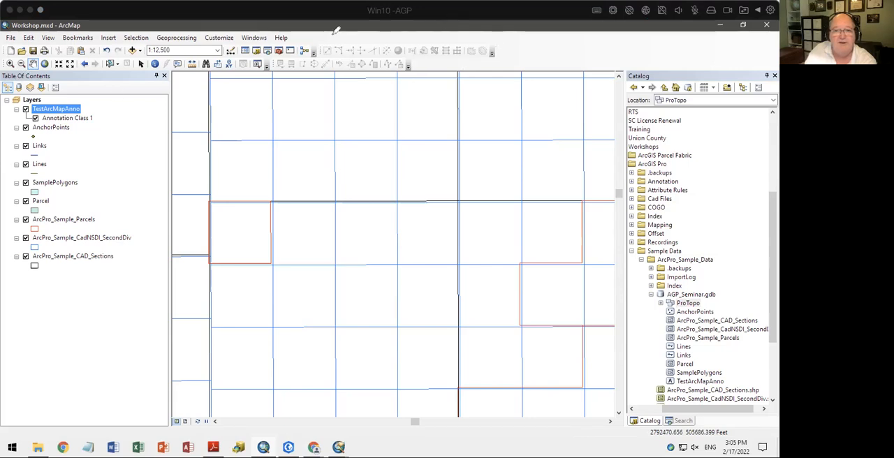
{"action": "mouse_move", "coordinate": [13, 31]}
{"action": "left_mouse_down"}
{"action": "mouse_move", "coordinate": [475, 32]}
{"action": "mouse_move", "coordinate": [440, 89]}
{"action": "mouse_move", "coordinate": [9, 54]}
{"action": "mouse_move", "coordinate": [10, 38]}
{"action": "left_mouse_up"}
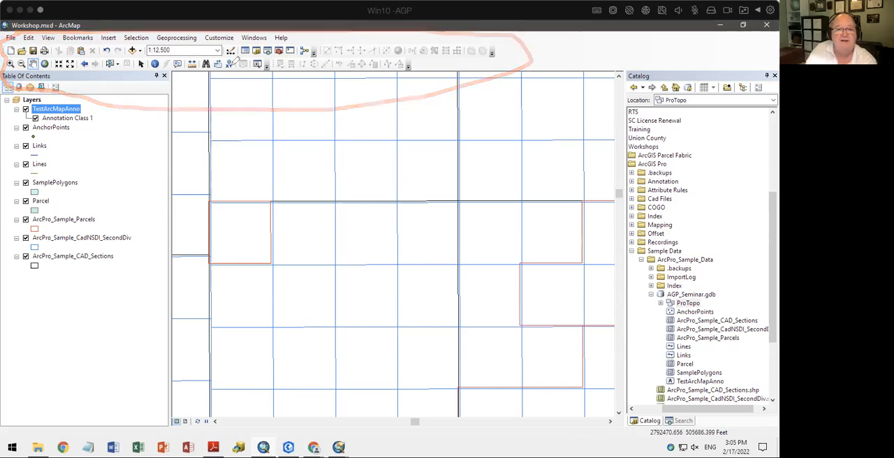
{"action": "mouse_move", "coordinate": [272, 79]}
{"action": "left_mouse_down"}
{"action": "mouse_move", "coordinate": [360, 88]}
{"action": "mouse_move", "coordinate": [413, 70]}
{"action": "mouse_move", "coordinate": [410, 54]}
{"action": "mouse_move", "coordinate": [301, 50]}
{"action": "mouse_move", "coordinate": [272, 60]}
{"action": "mouse_move", "coordinate": [279, 78]}
{"action": "left_mouse_up"}
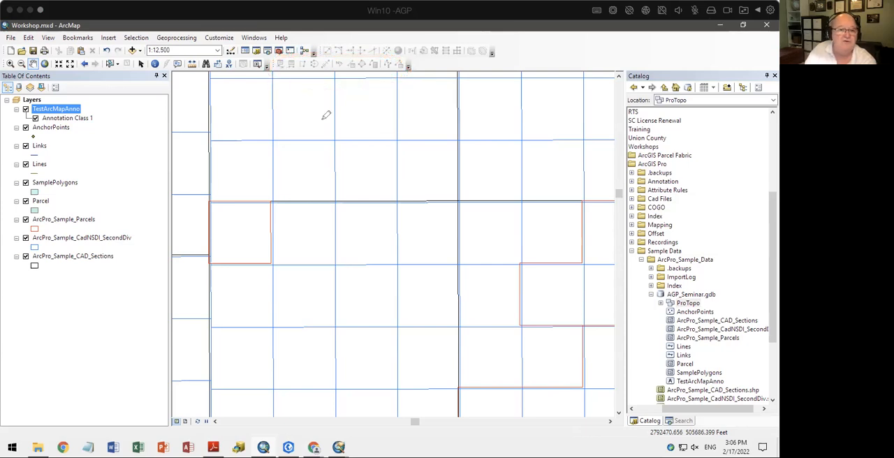
{"action": "mouse_move", "coordinate": [10, 68]}
{"action": "left_mouse_down"}
{"action": "mouse_move", "coordinate": [276, 78]}
{"action": "mouse_move", "coordinate": [293, 57]}
{"action": "mouse_move", "coordinate": [29, 55]}
{"action": "mouse_move", "coordinate": [9, 69]}
{"action": "left_mouse_up"}
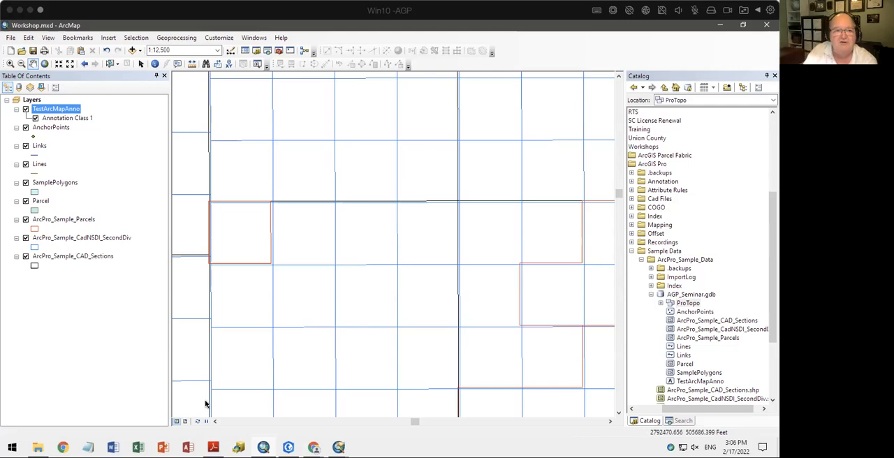
Start an edit session from the Lines layer, continuing past the spatial reference warning for the Parcel layer
{"action": "left_click", "coordinate": [39, 165]}
{"action": "right_click", "coordinate": [38, 165]}
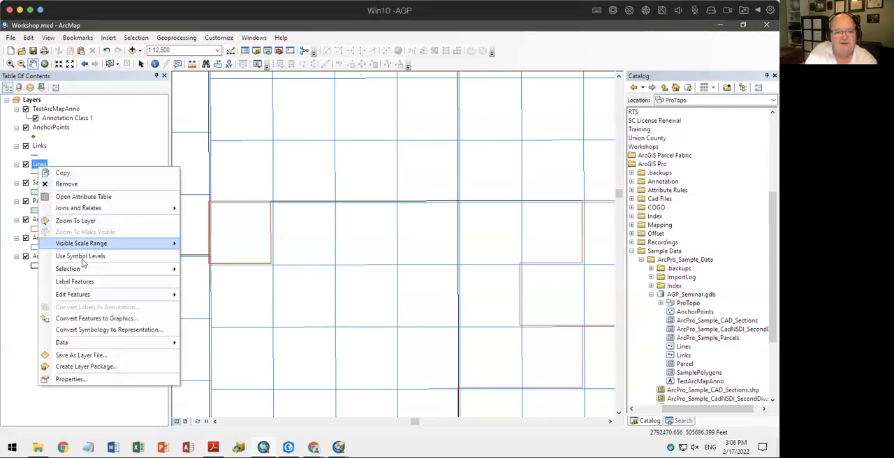
{"action": "mouse_move", "coordinate": [81, 297]}
{"action": "left_click", "coordinate": [213, 295]}
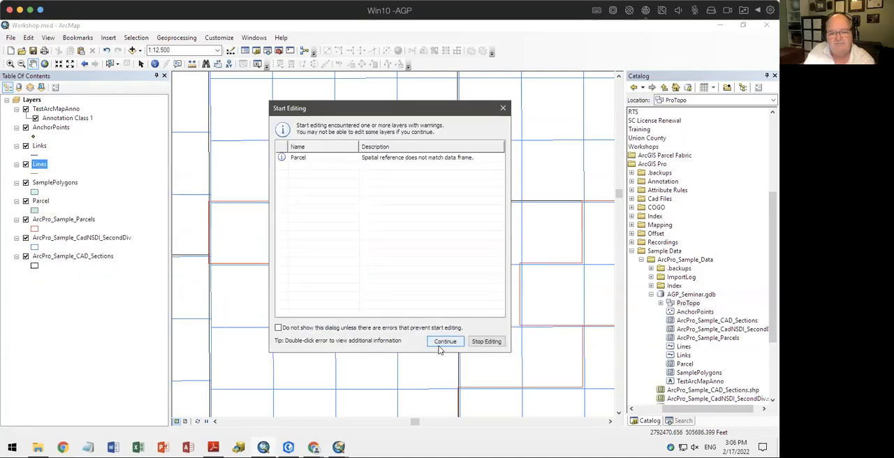
{"action": "left_click", "coordinate": [445, 341]}
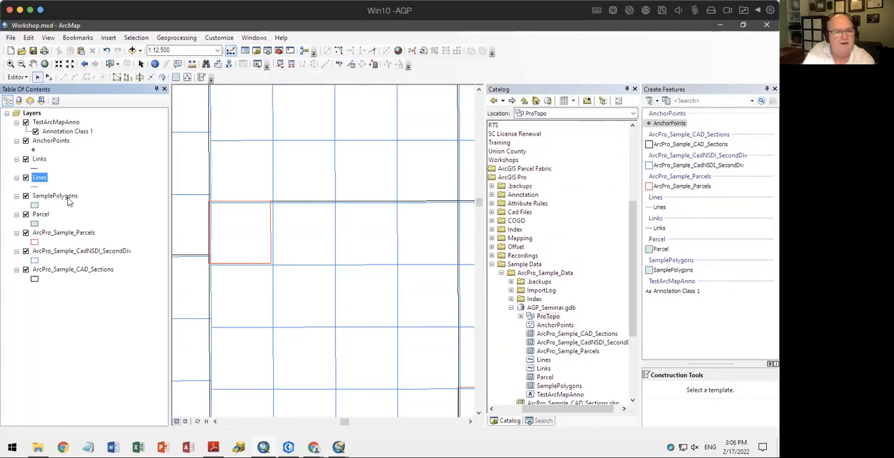
Select a square polygon in the map, examine the Editor commands available for it, and clear the selection
{"action": "left_click", "coordinate": [234, 175]}
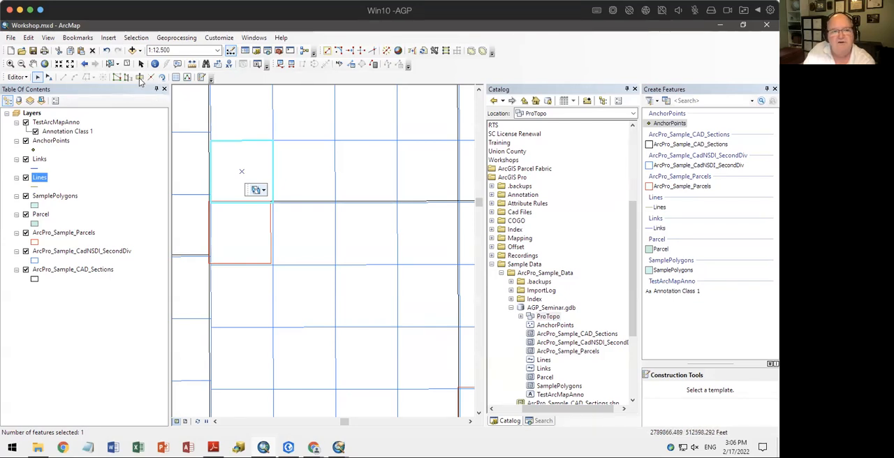
{"action": "left_click", "coordinate": [24, 79]}
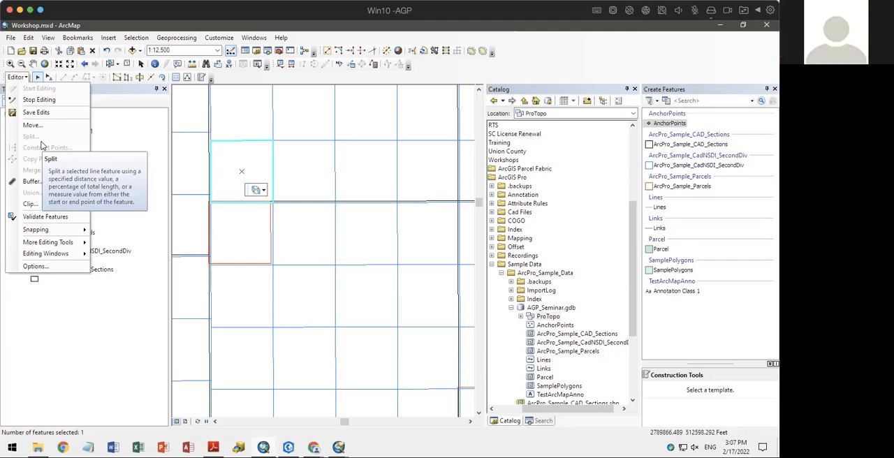
{"action": "left_click", "coordinate": [143, 95]}
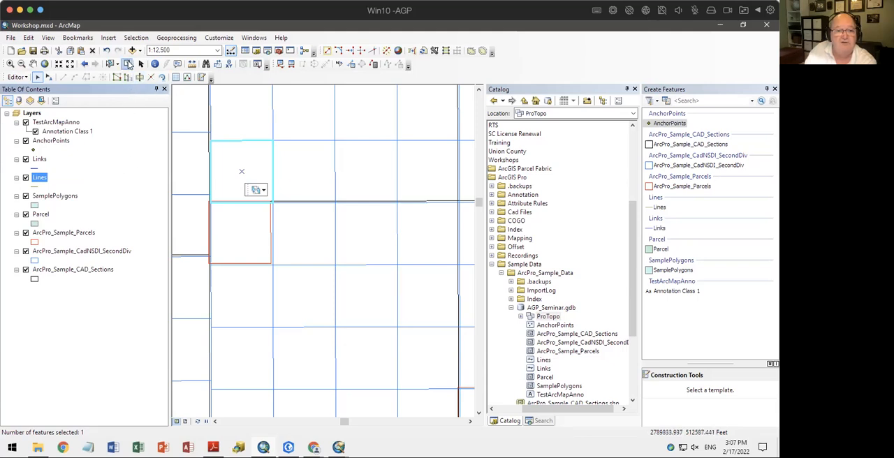
{"action": "left_click", "coordinate": [129, 65]}
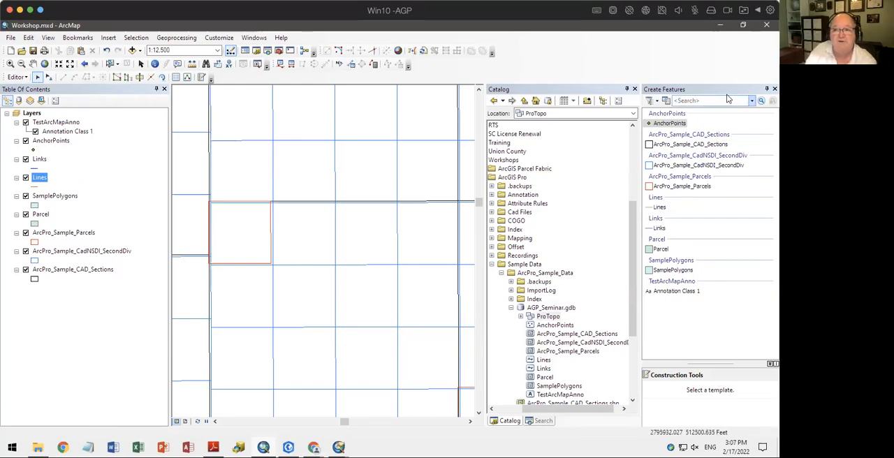
Dock the Create Features window together with the Catalog and Search windows
{"action": "left_click_drag", "start_coordinate": [719, 93], "coordinate": [561, 244]}
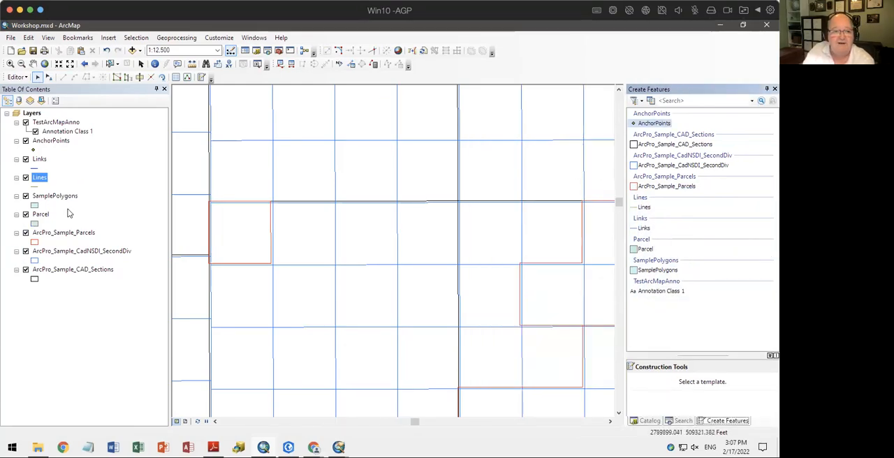
Review the layers by source, visibility and selection, check the table of contents options, and return to the drawing order list
{"action": "left_click", "coordinate": [19, 101]}
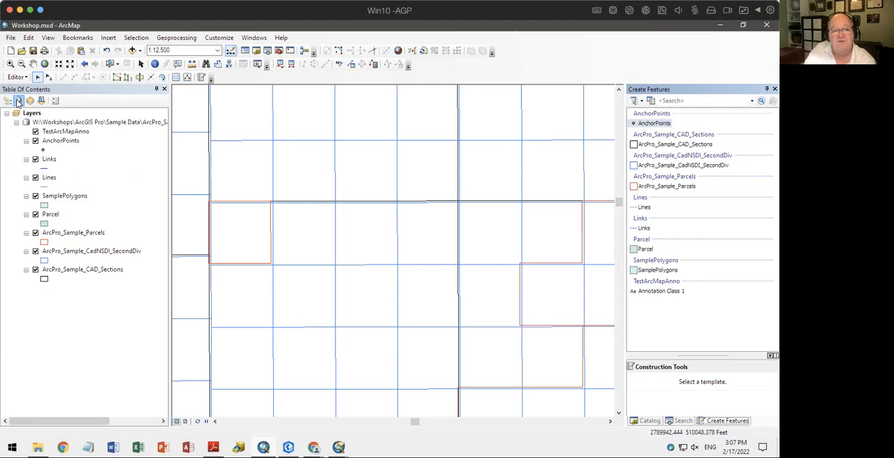
{"action": "left_click", "coordinate": [30, 101]}
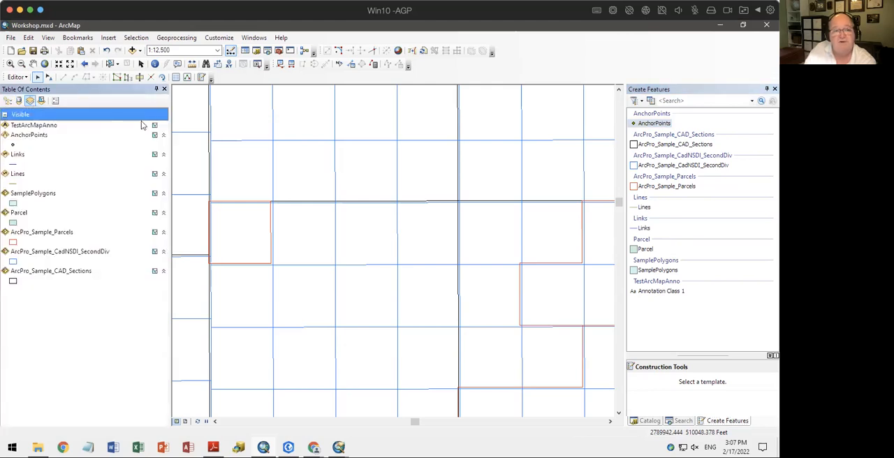
{"action": "left_click", "coordinate": [41, 101]}
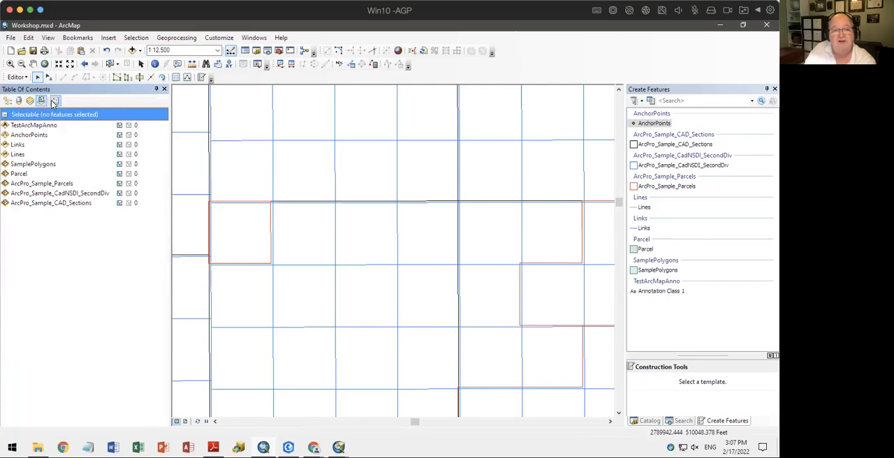
{"action": "left_click", "coordinate": [55, 102]}
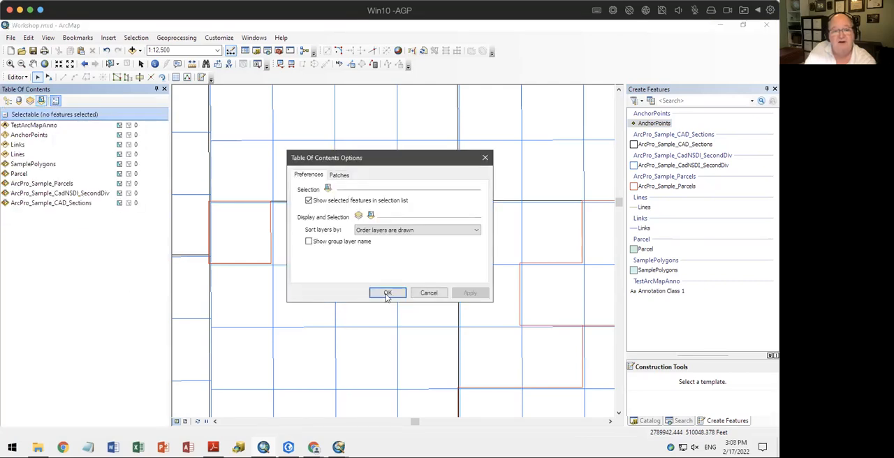
{"action": "left_click", "coordinate": [414, 292]}
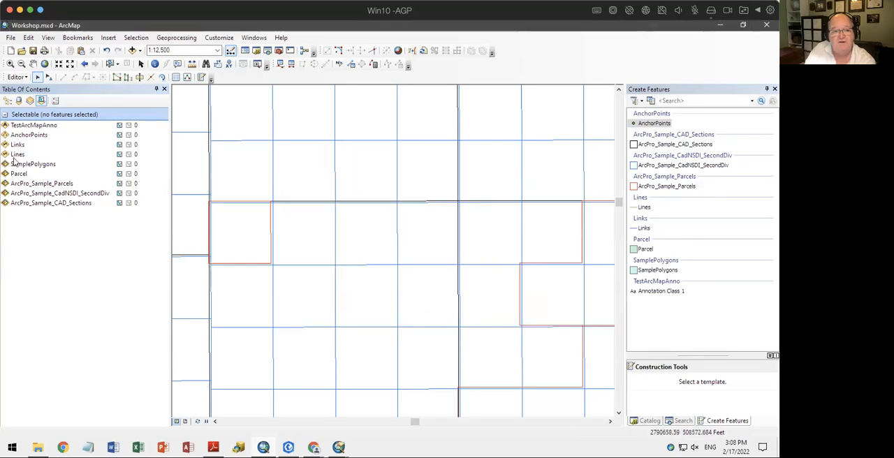
{"action": "left_click", "coordinate": [8, 101]}
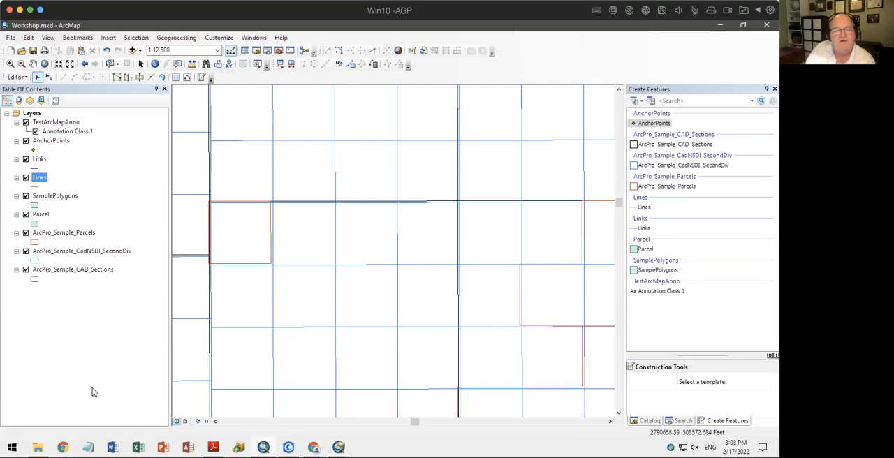
Switch to ArcGIS Pro and list the map's layers by selection
{"action": "left_click", "coordinate": [289, 447]}
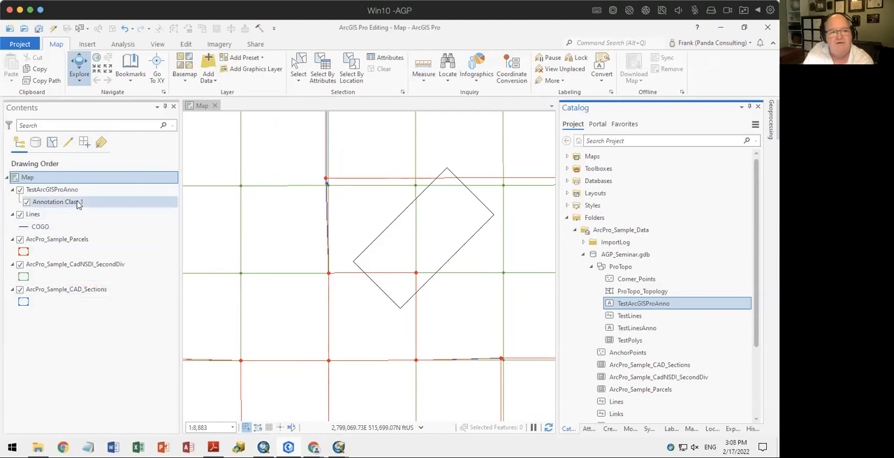
{"action": "left_click", "coordinate": [51, 144]}
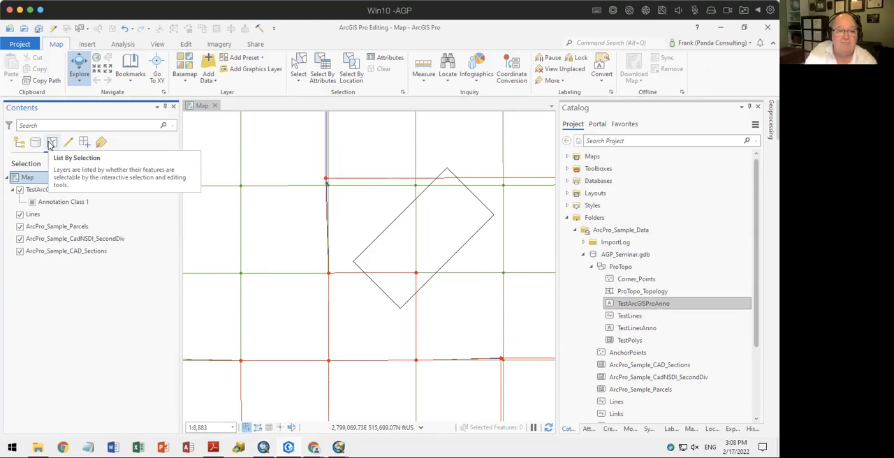
Switch to ArcMap, examine the Editor's snapping choices and general editing options, and leave them without changes
{"action": "left_click", "coordinate": [263, 447]}
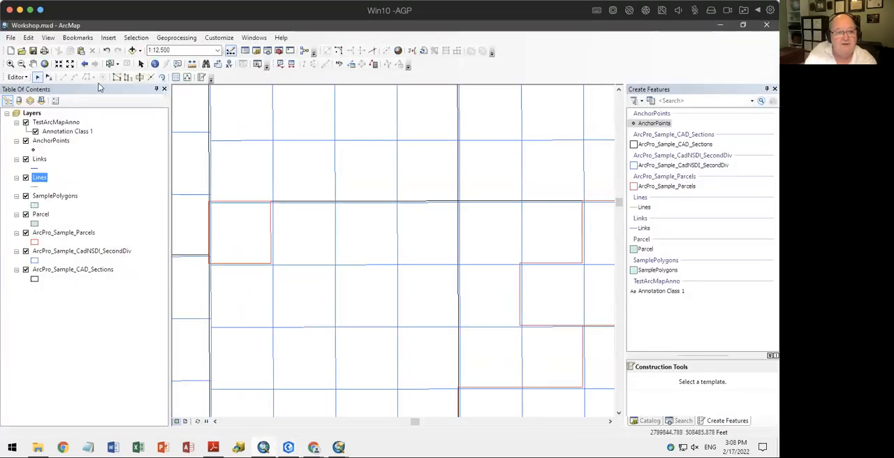
{"action": "left_click", "coordinate": [20, 77]}
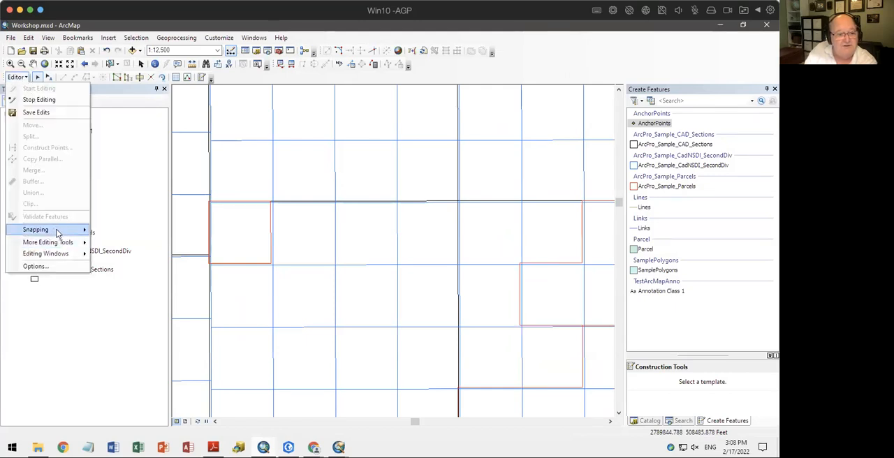
{"action": "mouse_move", "coordinate": [57, 235]}
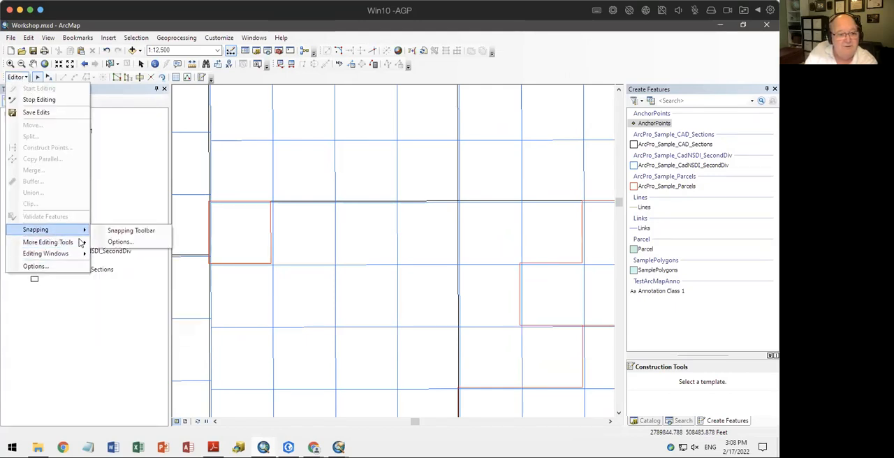
{"action": "left_click", "coordinate": [65, 269]}
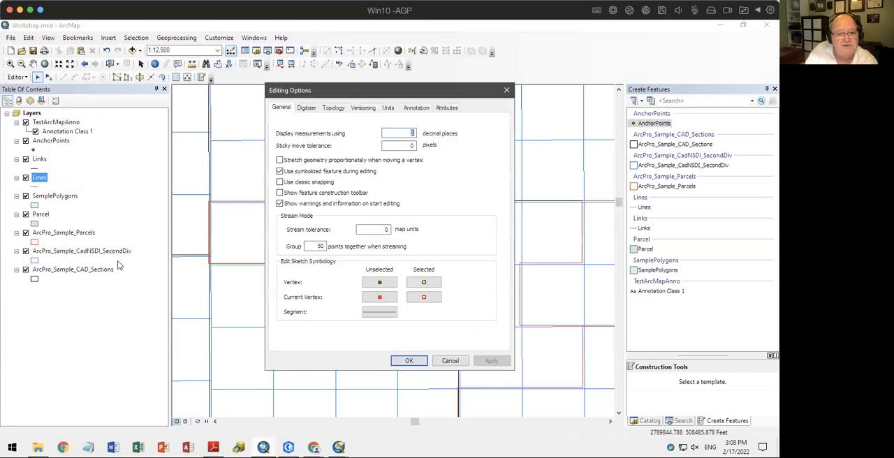
{"action": "left_click", "coordinate": [446, 360]}
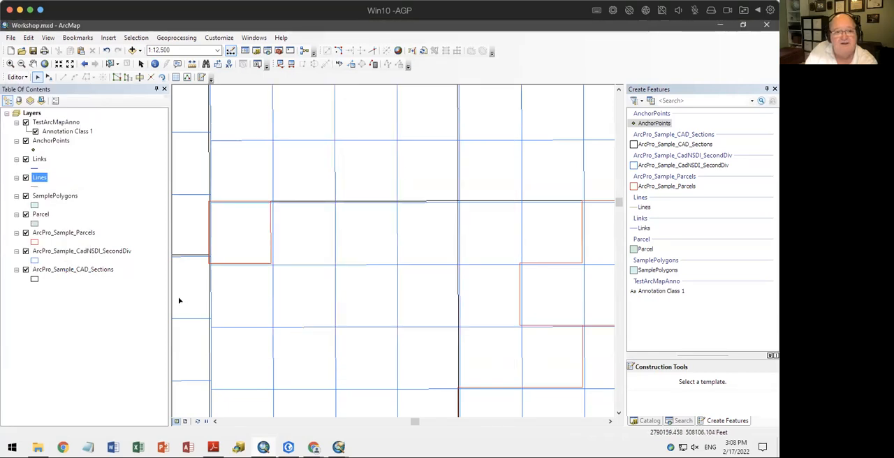
Examine the interactive selection methods and the Selection Options, and close the options without changes
{"action": "left_click", "coordinate": [136, 38]}
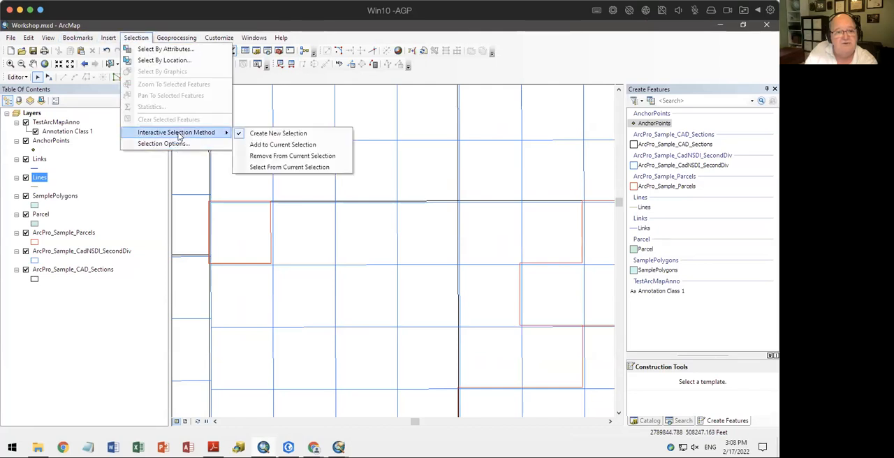
{"action": "left_click", "coordinate": [177, 144]}
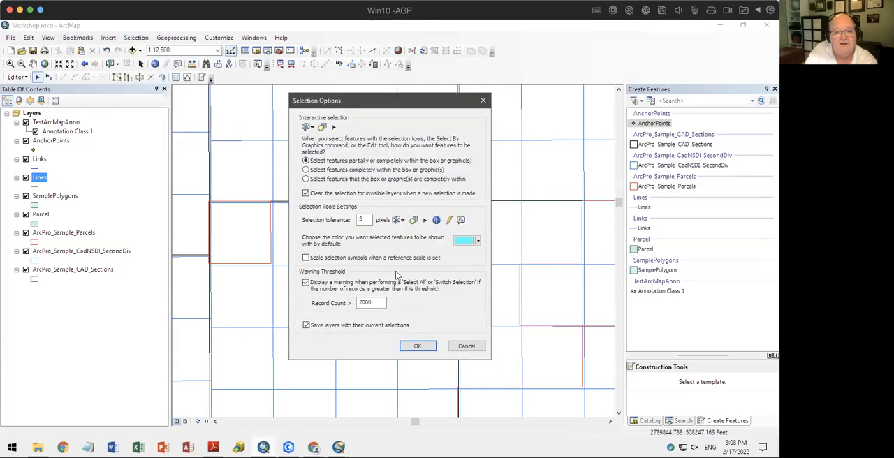
{"action": "left_click", "coordinate": [467, 346]}
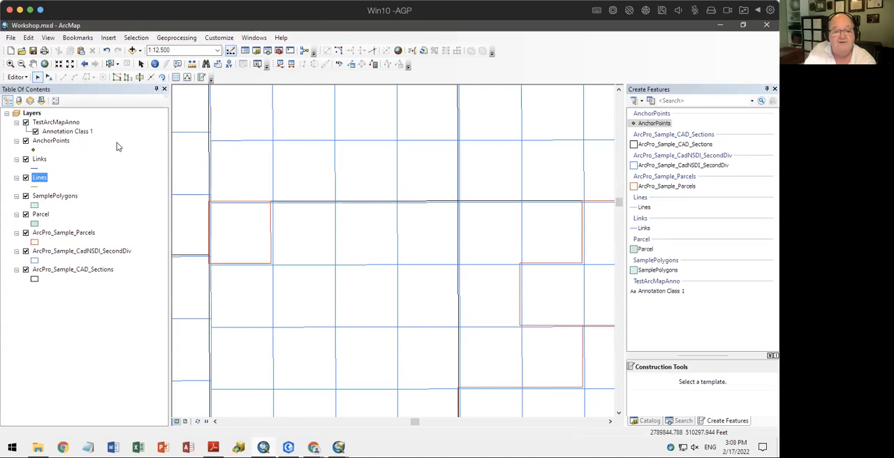
Switch to ArcGIS Pro, list the layers by editing, by snapping and by labeling, and return to ArcMap
{"action": "left_click", "coordinate": [288, 447]}
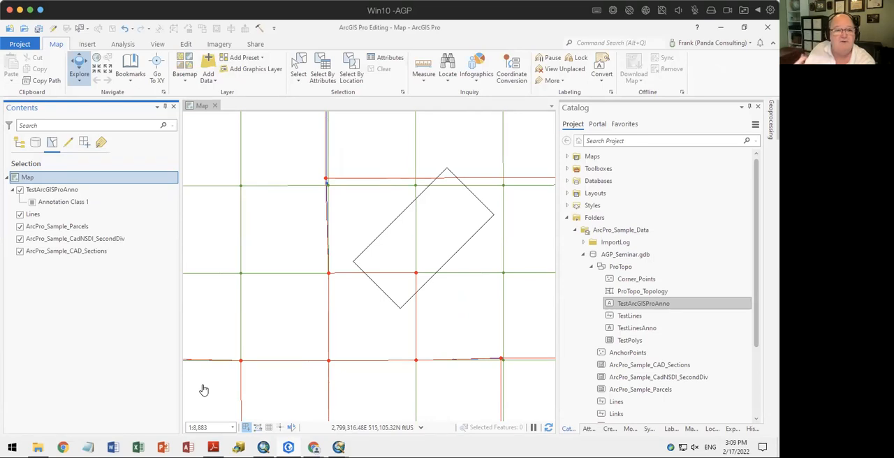
{"action": "left_click", "coordinate": [68, 144]}
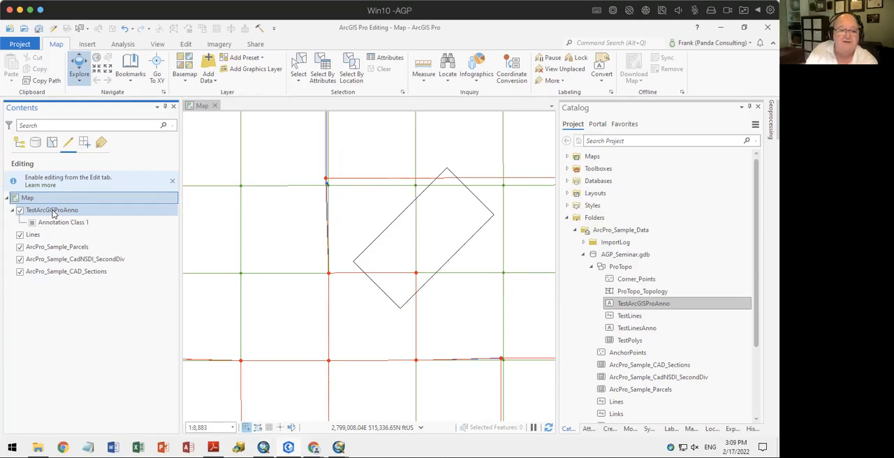
{"action": "left_click", "coordinate": [84, 143]}
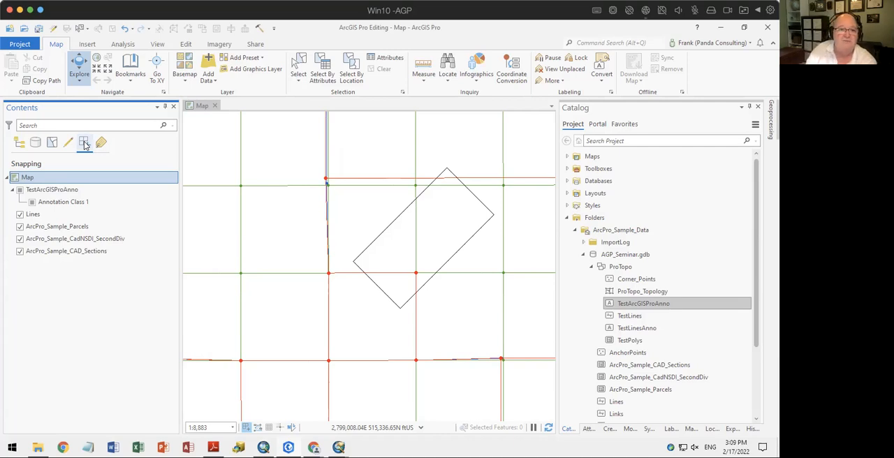
{"action": "left_click", "coordinate": [101, 143]}
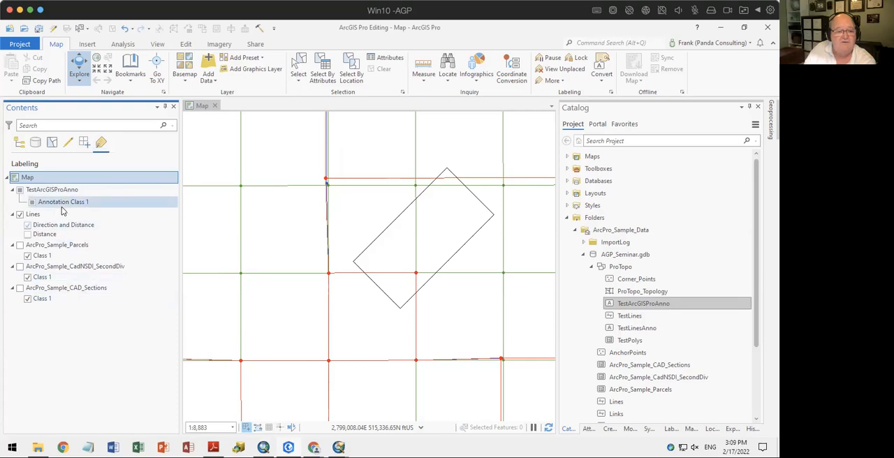
{"action": "left_click", "coordinate": [238, 447]}
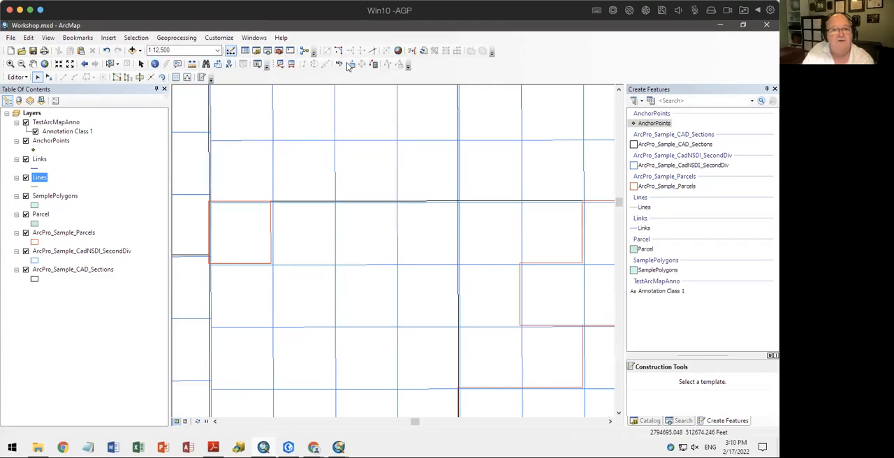
Show the Labeling toolbar and dock it next to the Editor toolbar
{"action": "right_click", "coordinate": [579, 72]}
{"action": "left_click", "coordinate": [592, 273]}
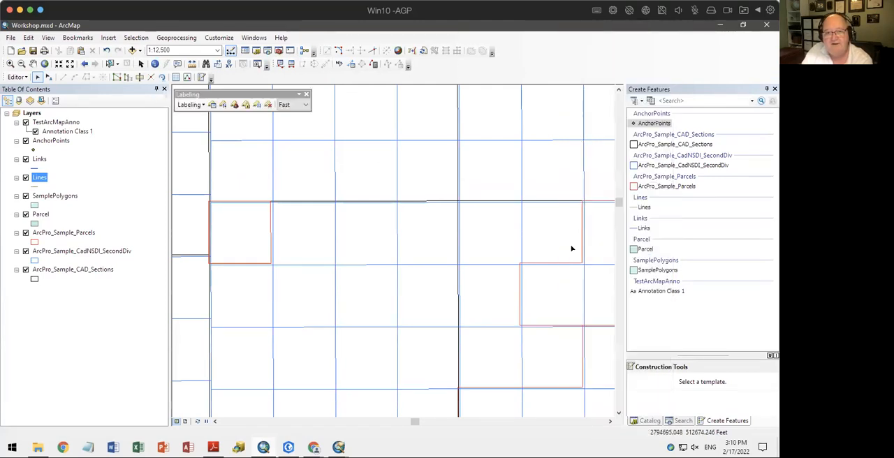
{"action": "left_click_drag", "start_coordinate": [244, 91], "coordinate": [246, 78]}
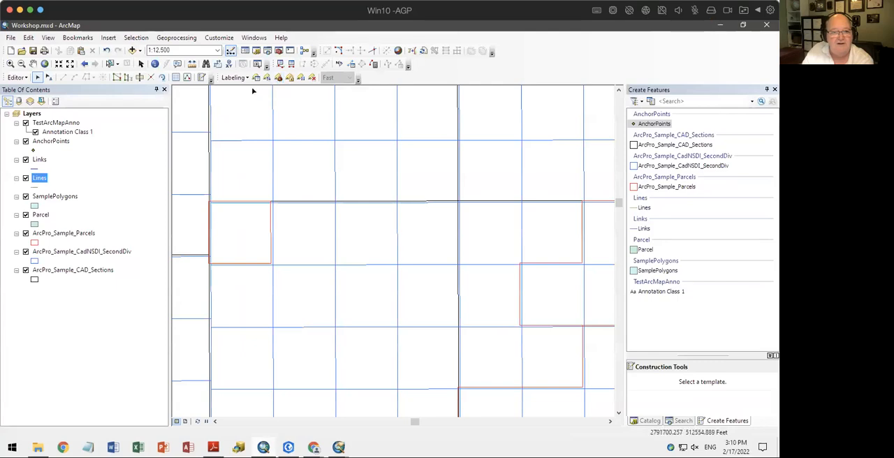
Examine the Label Manager without making changes, and compare it with the labeling list in ArcGIS Pro before returning to ArcMap
{"action": "left_click", "coordinate": [257, 79]}
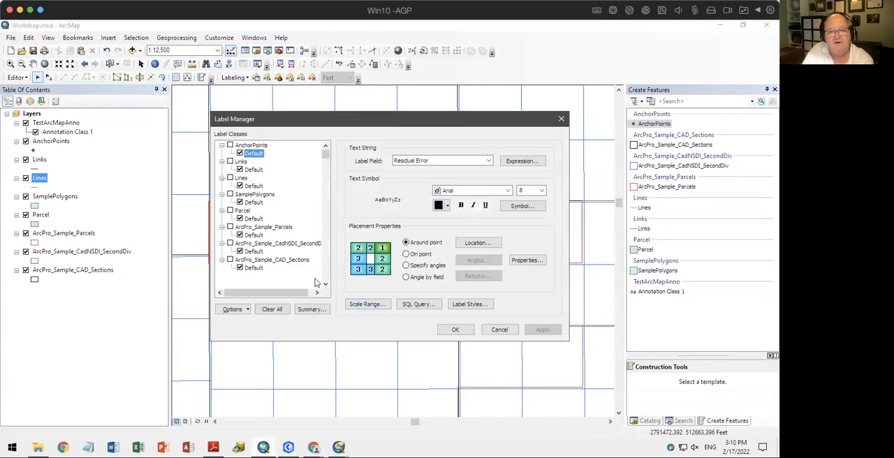
{"action": "left_click", "coordinate": [499, 329]}
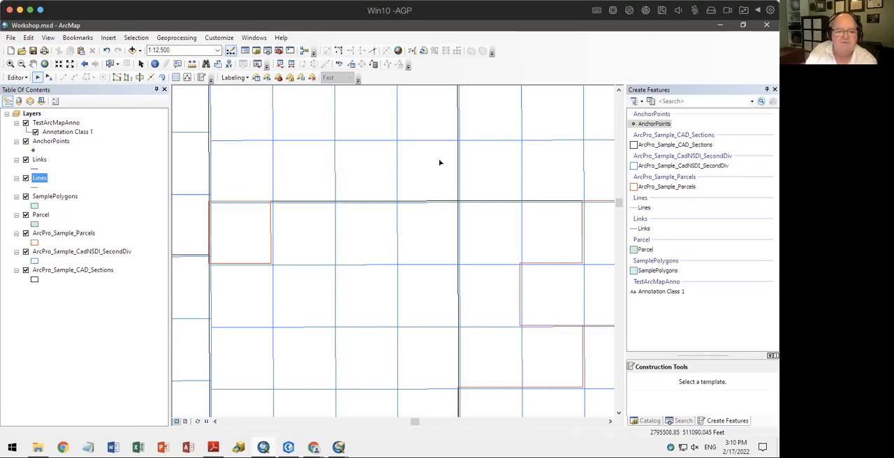
{"action": "left_click", "coordinate": [288, 447]}
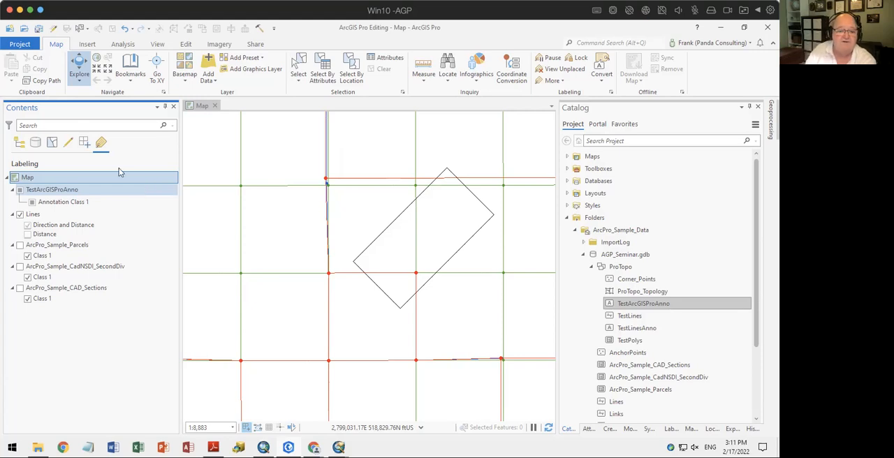
{"action": "left_click", "coordinate": [263, 448]}
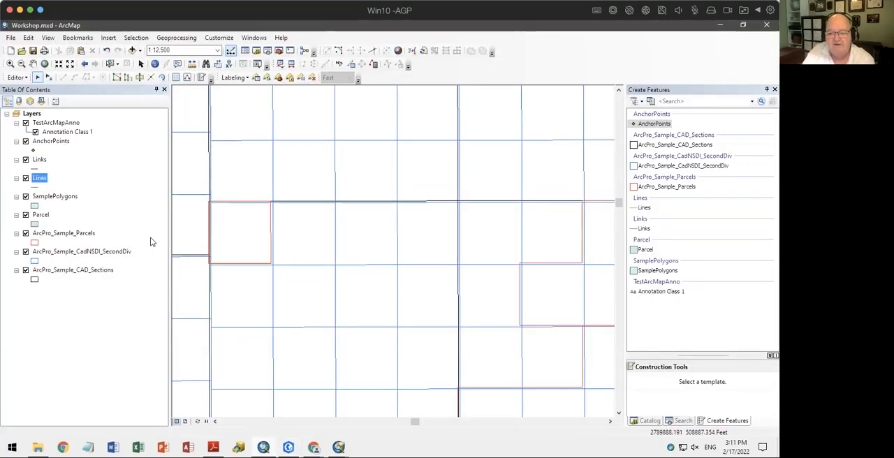
Float the Create Features window over the map and resize it to show all feature templates
{"action": "left_click", "coordinate": [725, 422]}
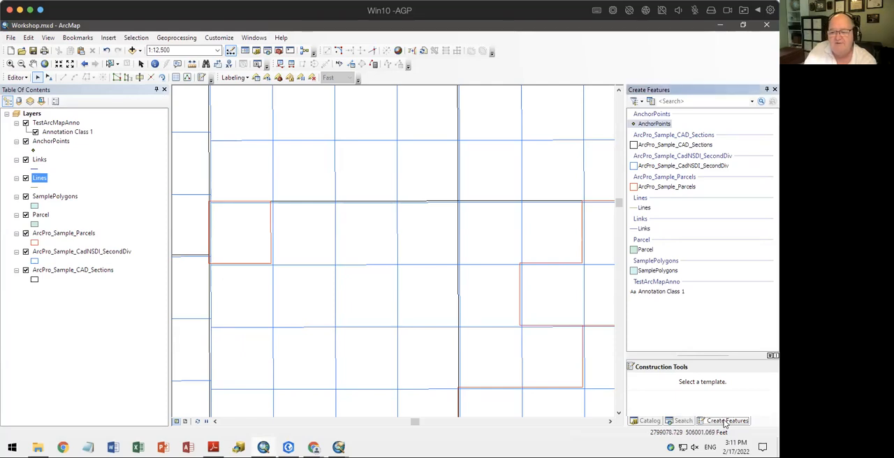
{"action": "left_click_drag", "start_coordinate": [724, 422], "coordinate": [435, 275]}
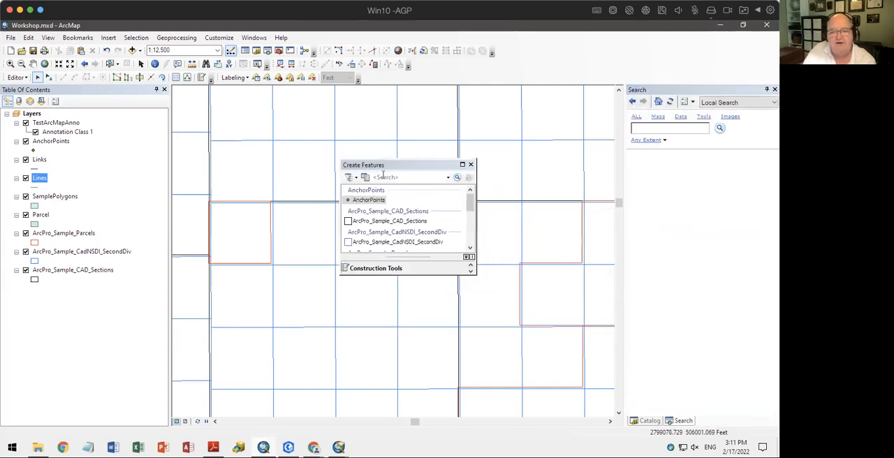
{"action": "left_click_drag", "start_coordinate": [399, 166], "coordinate": [299, 99]}
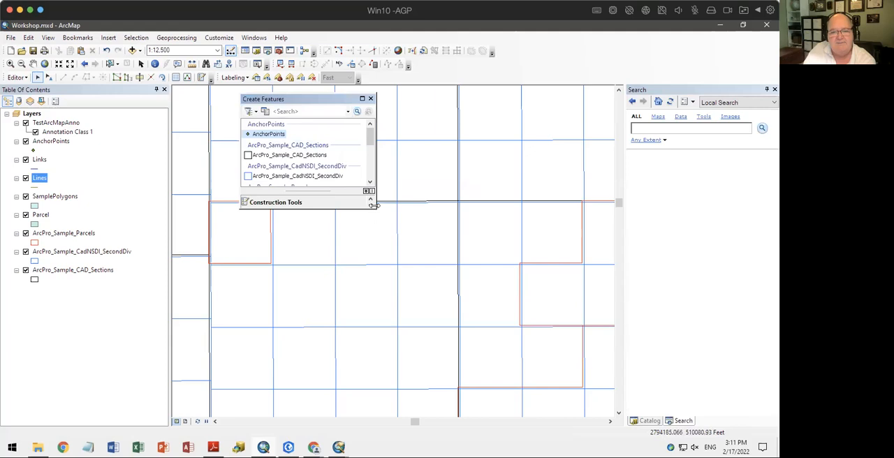
{"action": "left_click_drag", "start_coordinate": [374, 206], "coordinate": [518, 390]}
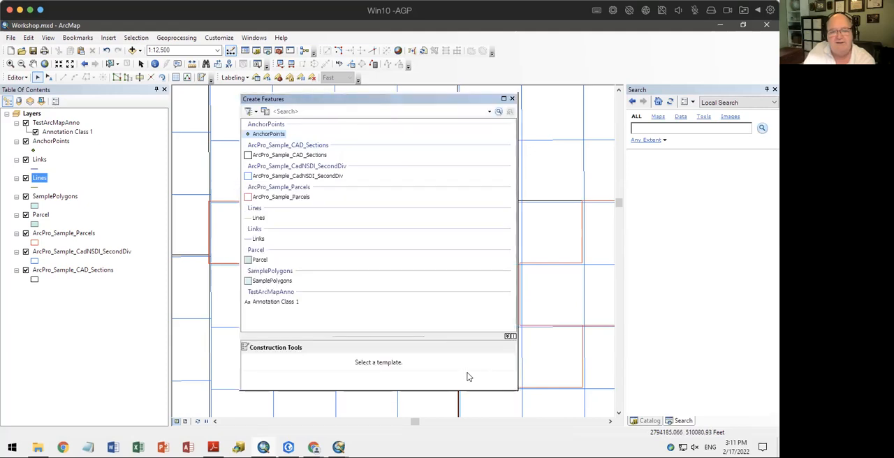
{"action": "left_click_drag", "start_coordinate": [365, 102], "coordinate": [367, 98]}
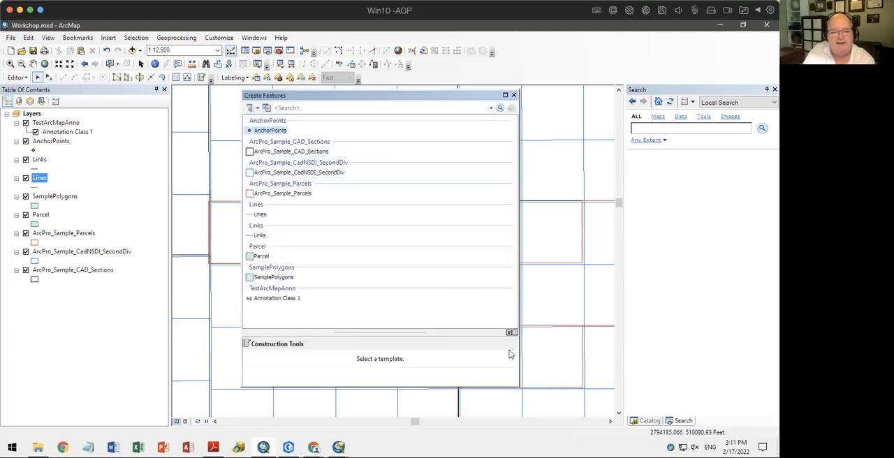
{"action": "left_click_drag", "start_coordinate": [519, 384], "coordinate": [408, 384]}
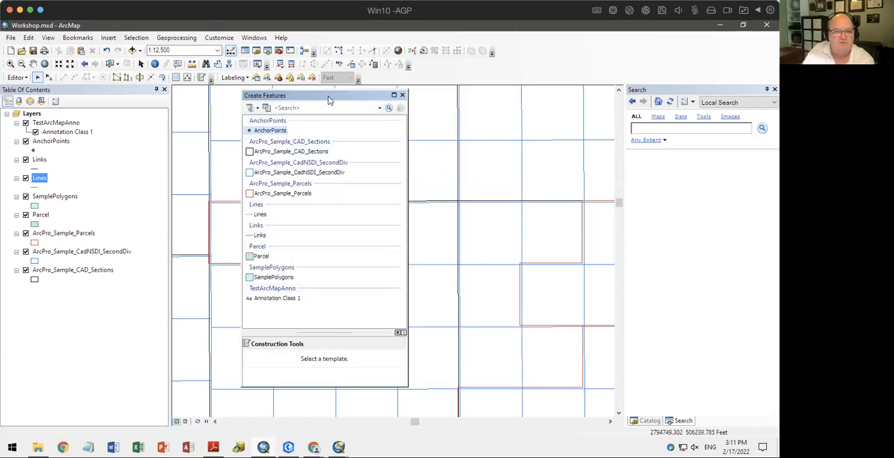
{"action": "left_click_drag", "start_coordinate": [330, 100], "coordinate": [497, 110]}
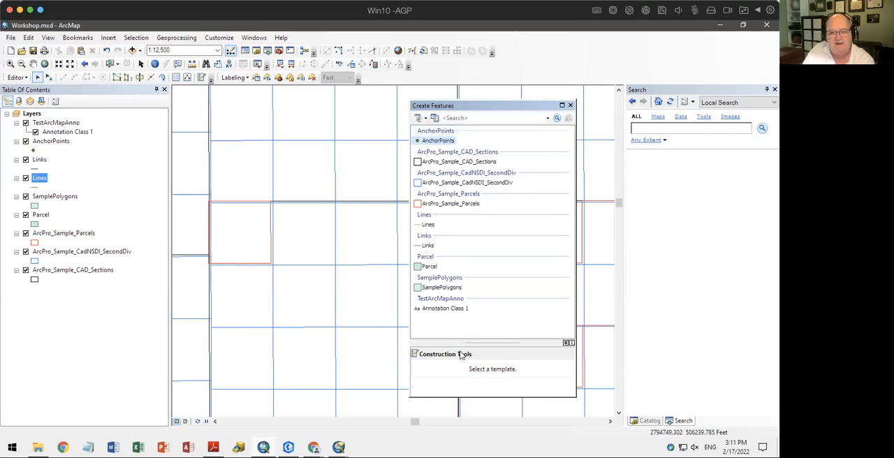
Choose the Lines template, look through its construction tools and dock the Create Features window again
{"action": "left_click", "coordinate": [423, 225]}
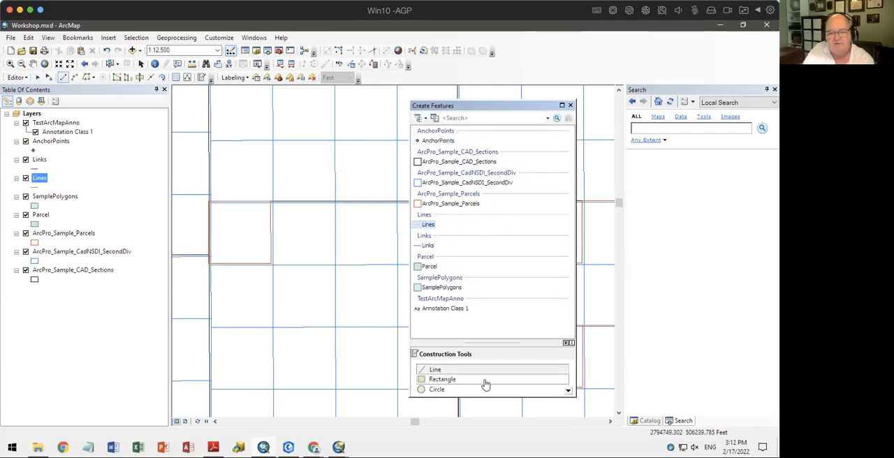
{"action": "scroll", "coordinate": [482, 382], "scroll_direction": "down", "scroll_amount": 1}
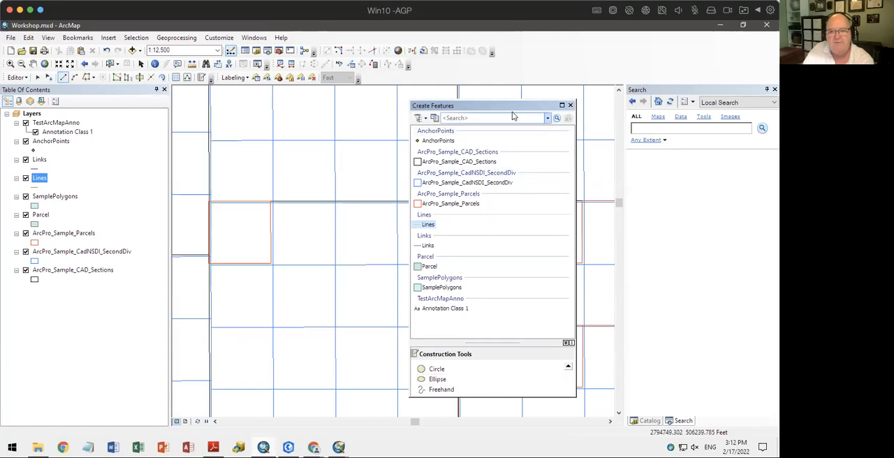
{"action": "mouse_move", "coordinate": [510, 106]}
{"action": "left_mouse_down"}
{"action": "mouse_move", "coordinate": [664, 215]}
{"action": "mouse_move", "coordinate": [703, 257]}
{"action": "left_mouse_up"}
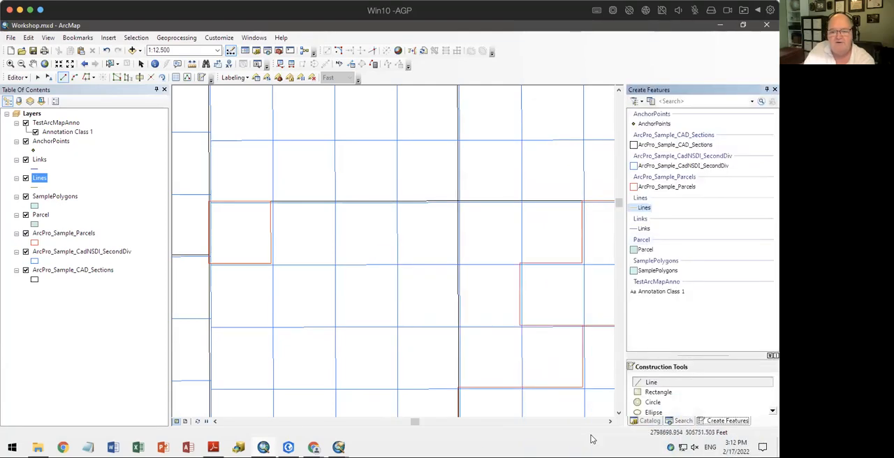
Switch to ArcGIS Pro, enable editing and float the Create Features pane over the map
{"action": "left_click", "coordinate": [287, 448]}
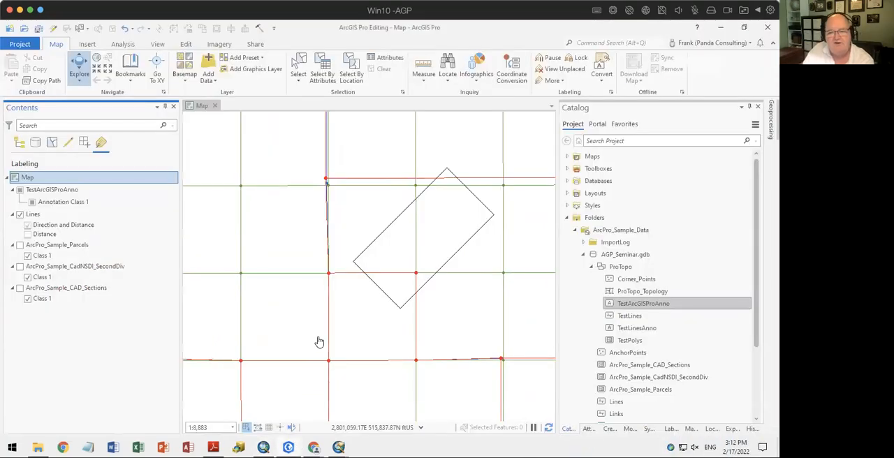
{"action": "left_click", "coordinate": [610, 429]}
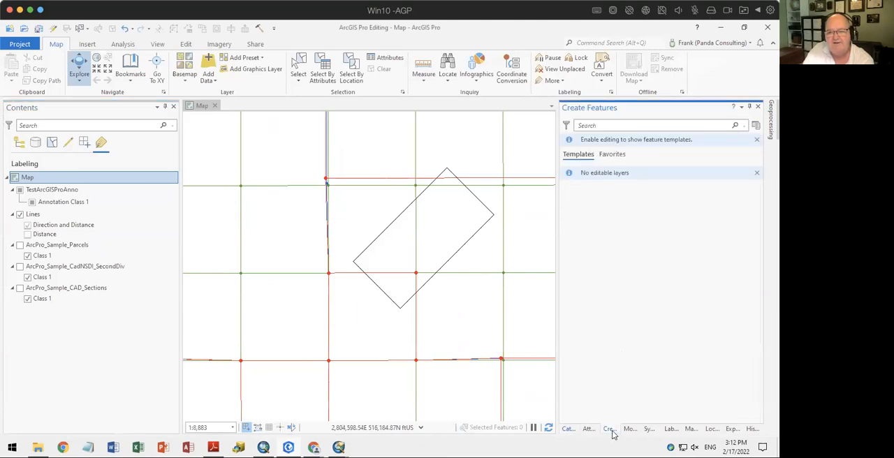
{"action": "left_click_drag", "start_coordinate": [612, 434], "coordinate": [297, 329]}
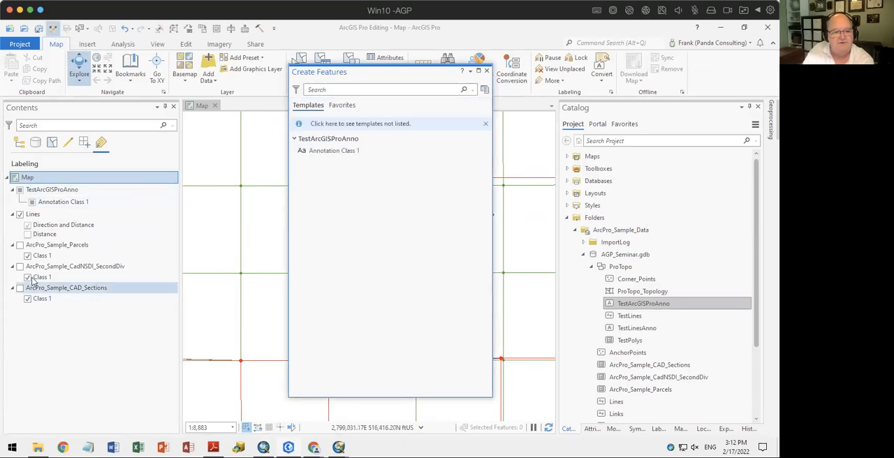
List the layers by editing, drawing order, selection and data source, and return to the editing list to check the Lines layer's status
{"action": "left_click", "coordinate": [67, 142]}
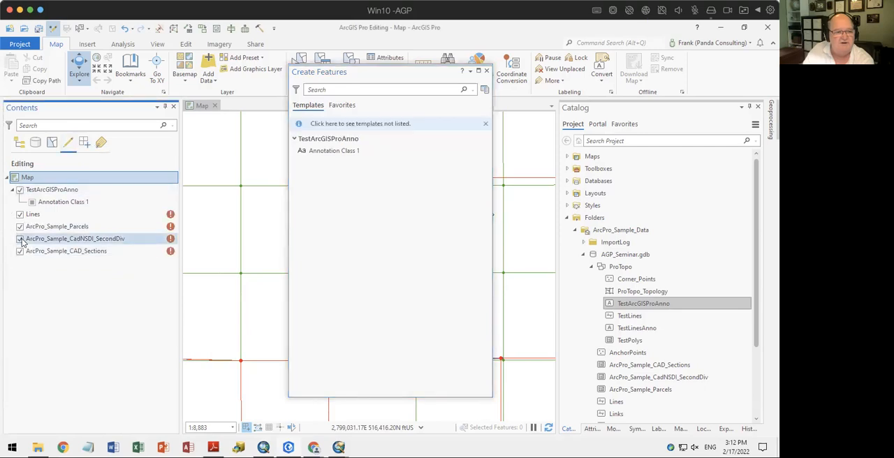
{"action": "left_click", "coordinate": [19, 142]}
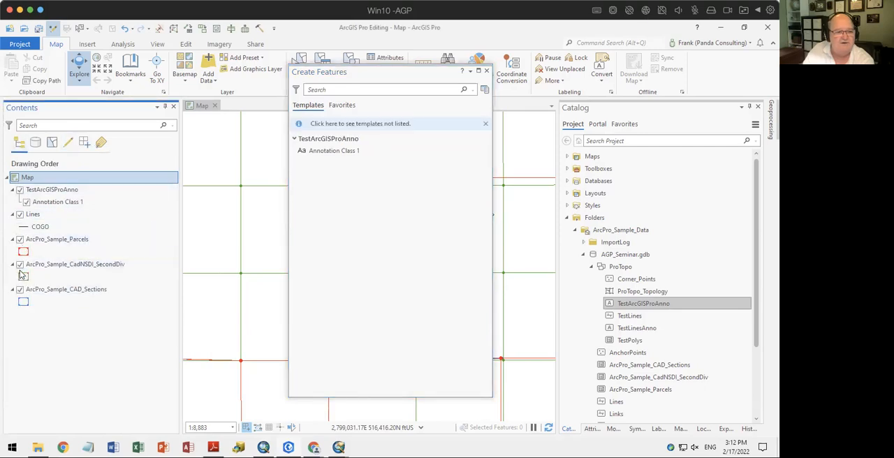
{"action": "left_click", "coordinate": [51, 142]}
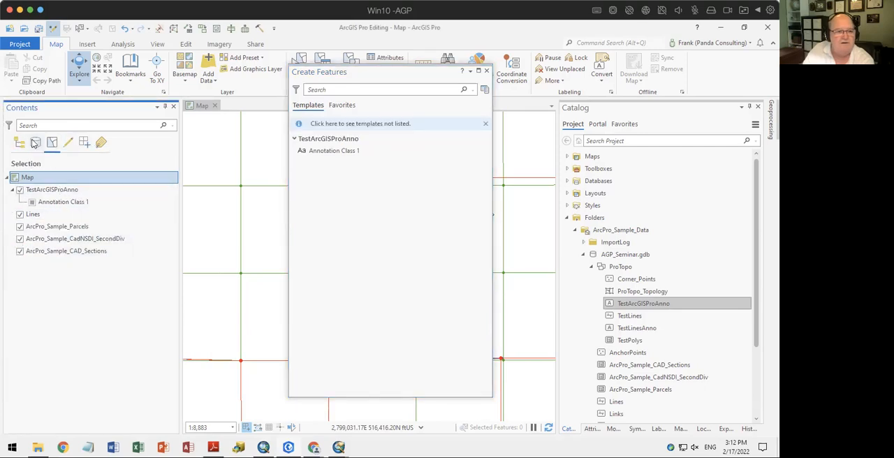
{"action": "left_click", "coordinate": [35, 143]}
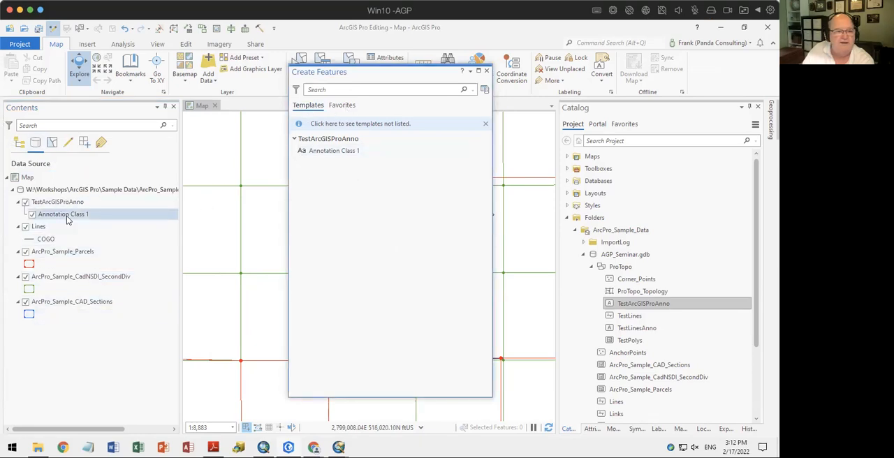
{"action": "left_click", "coordinate": [68, 144]}
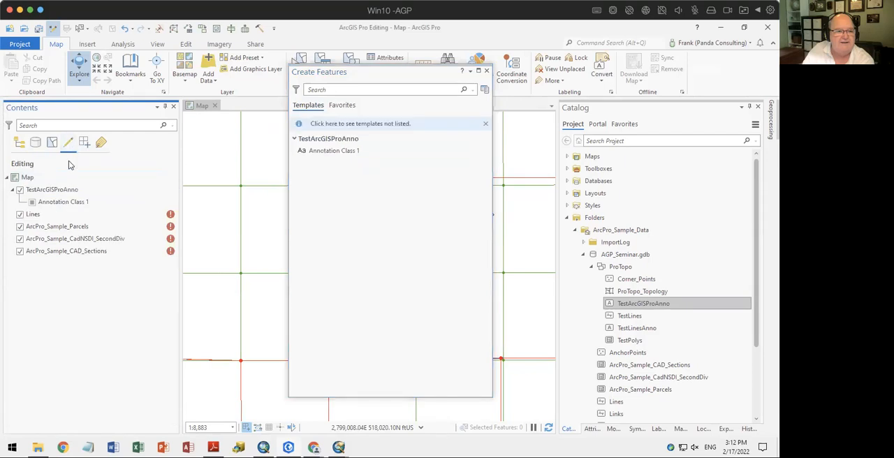
{"action": "mouse_move", "coordinate": [171, 215]}
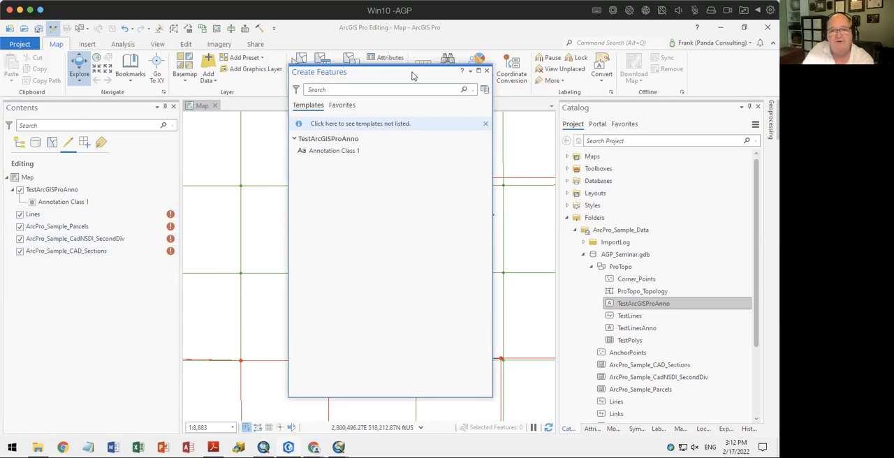
Move the floating Create Features pane around the map and dock it back with the other panes
{"action": "left_click_drag", "start_coordinate": [412, 75], "coordinate": [368, 81]}
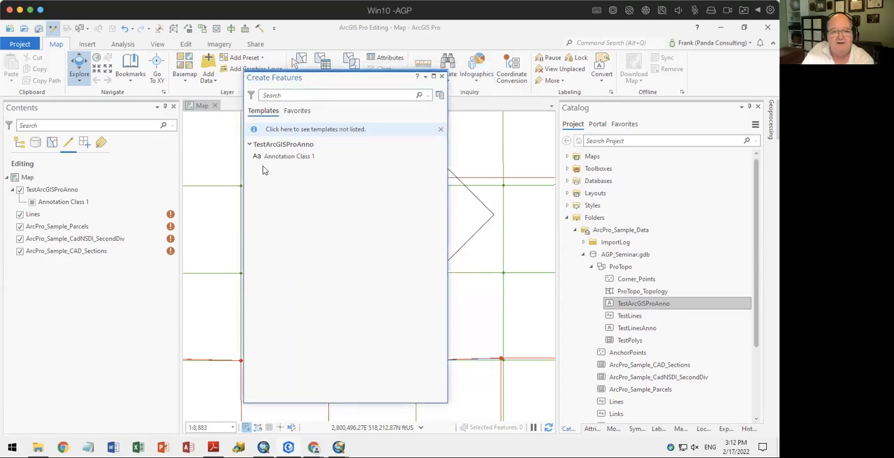
{"action": "left_click_drag", "start_coordinate": [352, 89], "coordinate": [432, 106]}
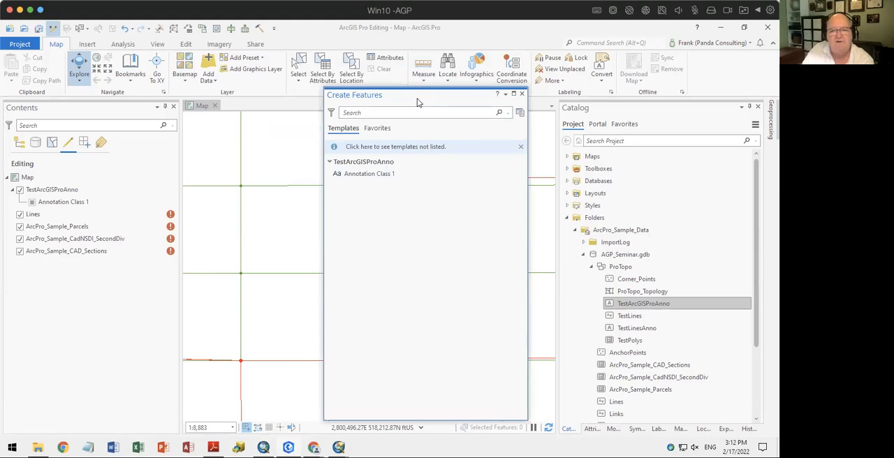
{"action": "left_click_drag", "start_coordinate": [417, 100], "coordinate": [661, 273]}
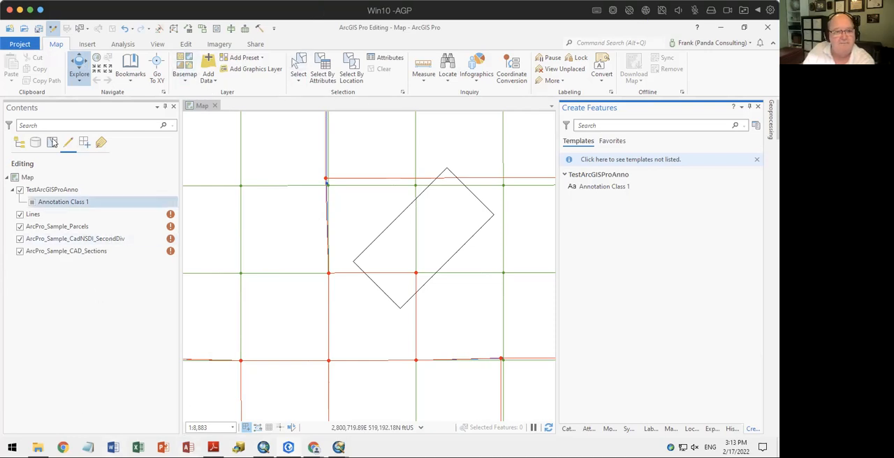
Look at ArcMap's toolbars, and switch back to ArcGIS Pro to view the project page before returning to the map
{"action": "left_click", "coordinate": [263, 447]}
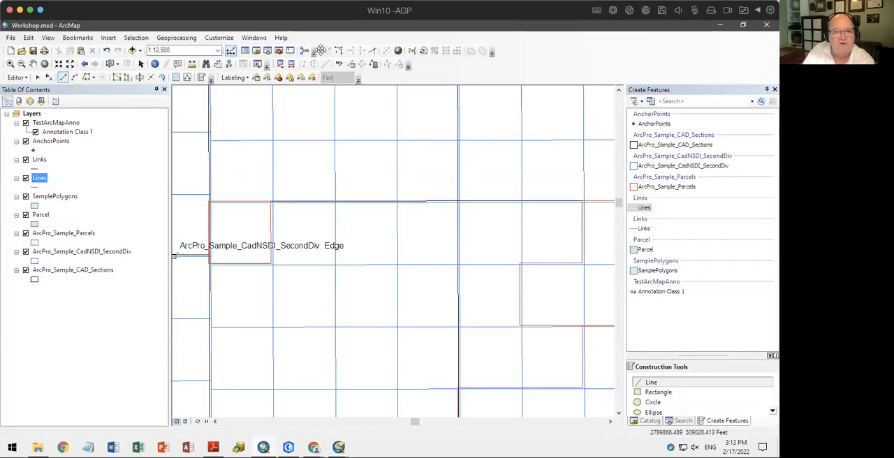
{"action": "left_click_drag", "start_coordinate": [319, 51], "coordinate": [355, 52]}
{"action": "left_click", "coordinate": [289, 448]}
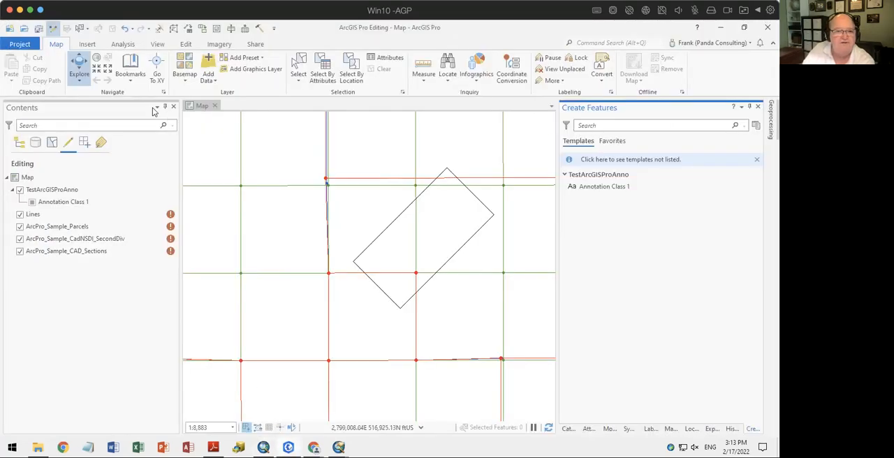
{"action": "left_click", "coordinate": [24, 45]}
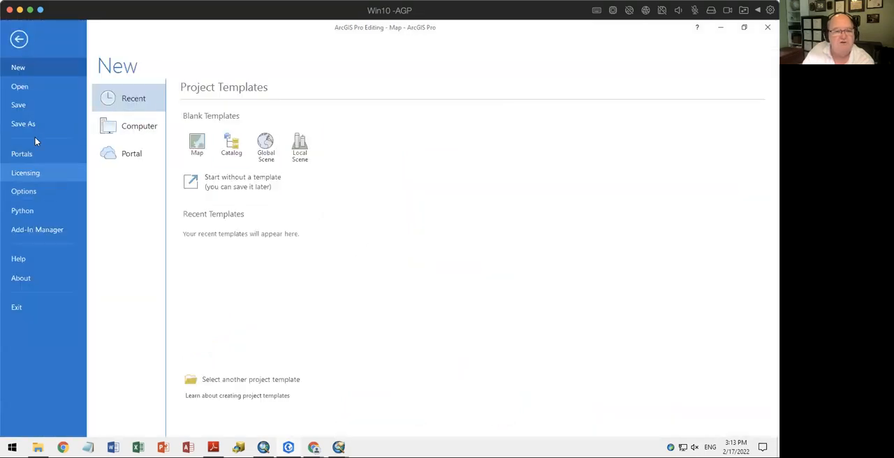
{"action": "left_click", "coordinate": [19, 39]}
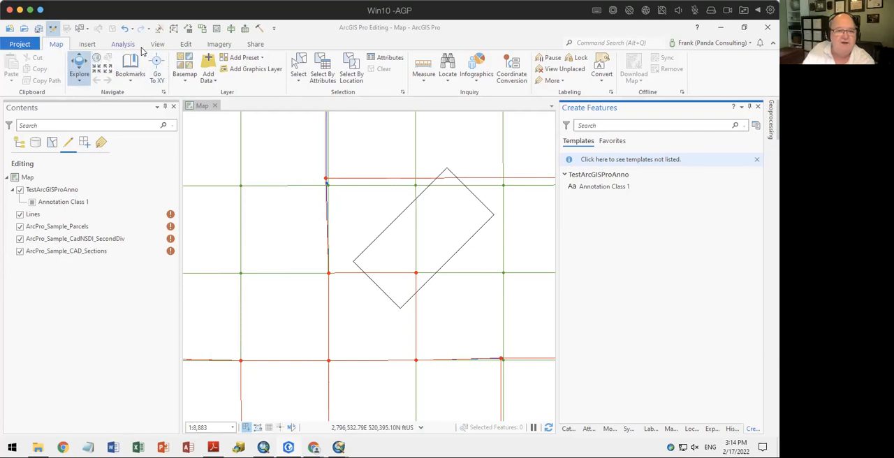
Switch to ArcMap, float the Tools toolbar over the map and return to ArcGIS Pro
{"action": "left_click", "coordinate": [264, 446]}
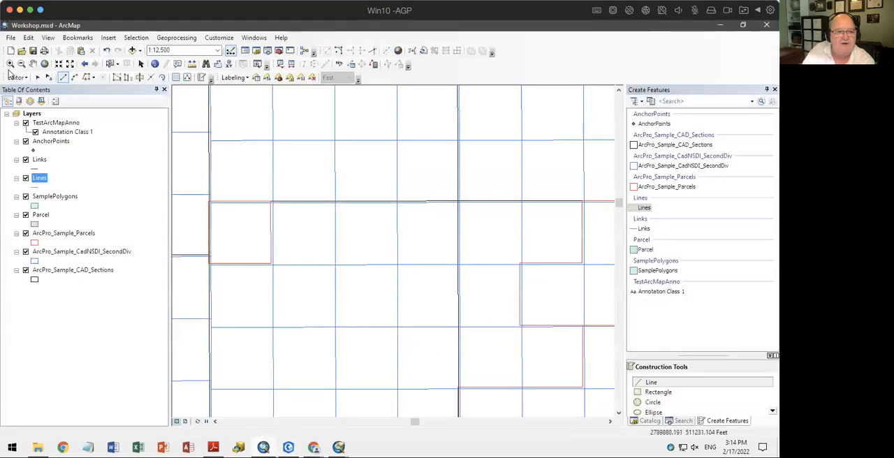
{"action": "left_click_drag", "start_coordinate": [7, 64], "coordinate": [241, 133]}
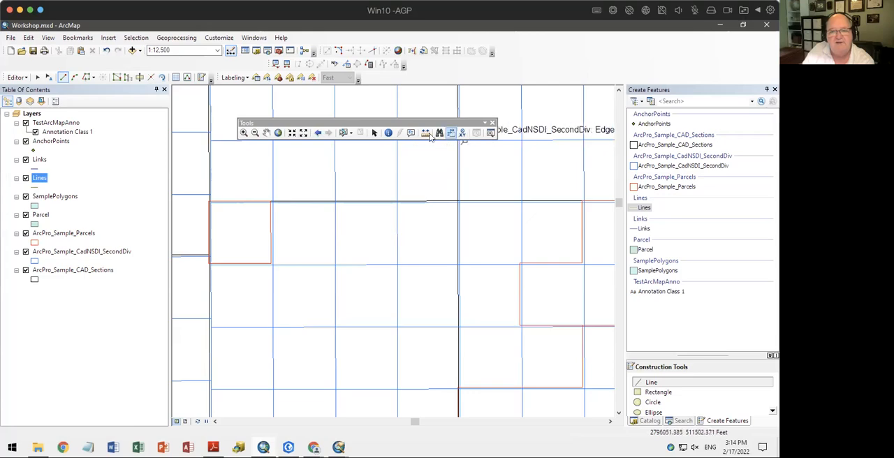
{"action": "left_click", "coordinate": [289, 447]}
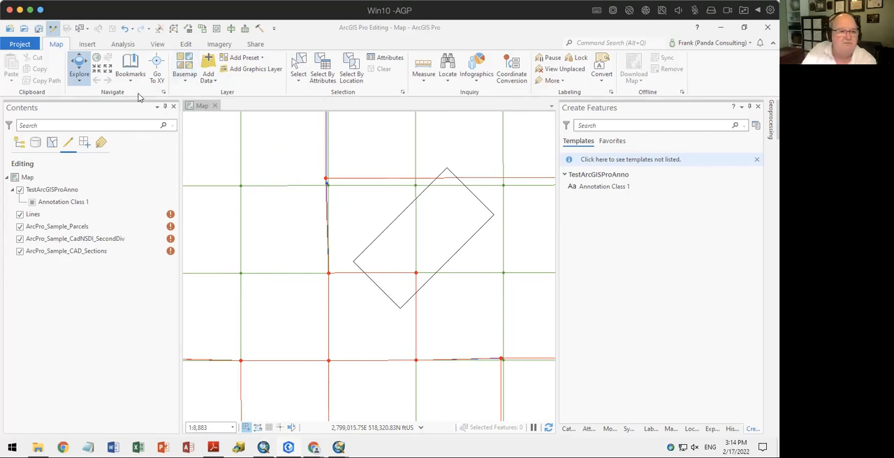
List the layers by drawing order and add the Streets basemap to the map
{"action": "left_click", "coordinate": [20, 146]}
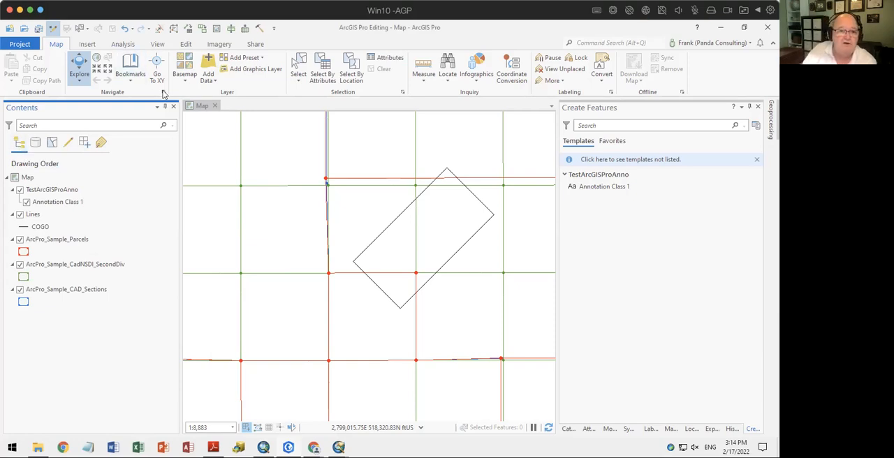
{"action": "left_click", "coordinate": [185, 75]}
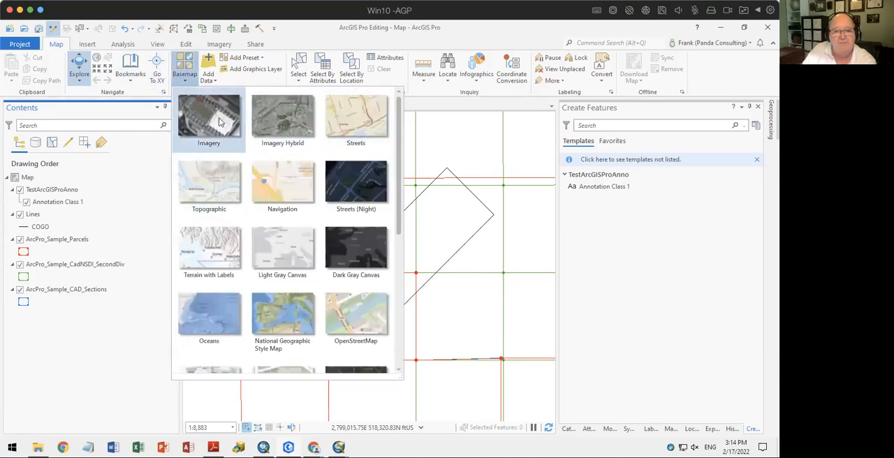
{"action": "left_click", "coordinate": [347, 121]}
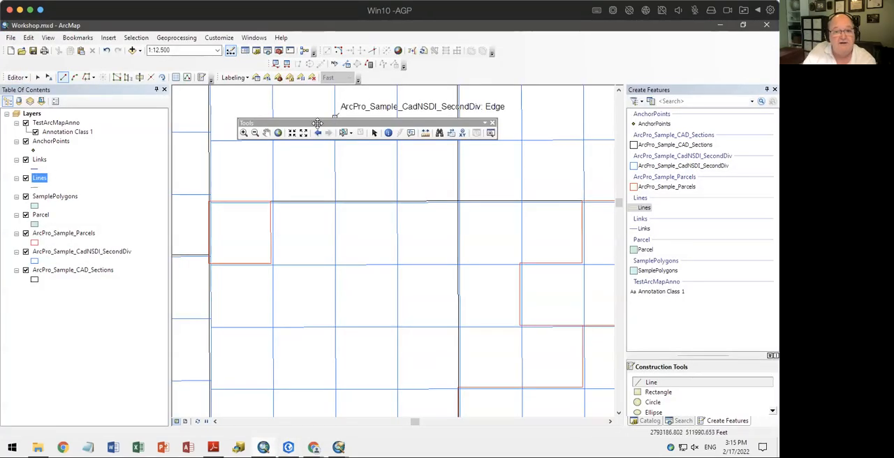
Switch to ArcMap, dock the floating Tools toolbar with the other toolbars and view the available basemaps without adding one
{"action": "left_click_drag", "start_coordinate": [316, 123], "coordinate": [65, 63]}
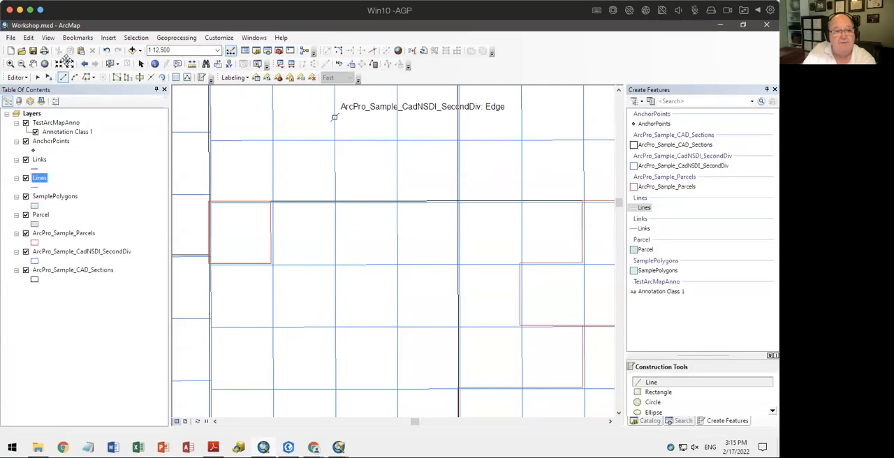
{"action": "left_click", "coordinate": [10, 37]}
{"action": "mouse_move", "coordinate": [35, 122]}
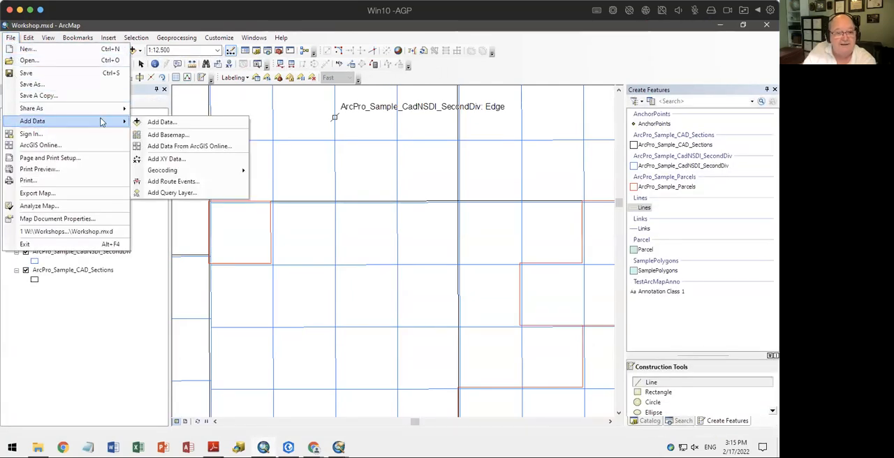
{"action": "left_click", "coordinate": [195, 133]}
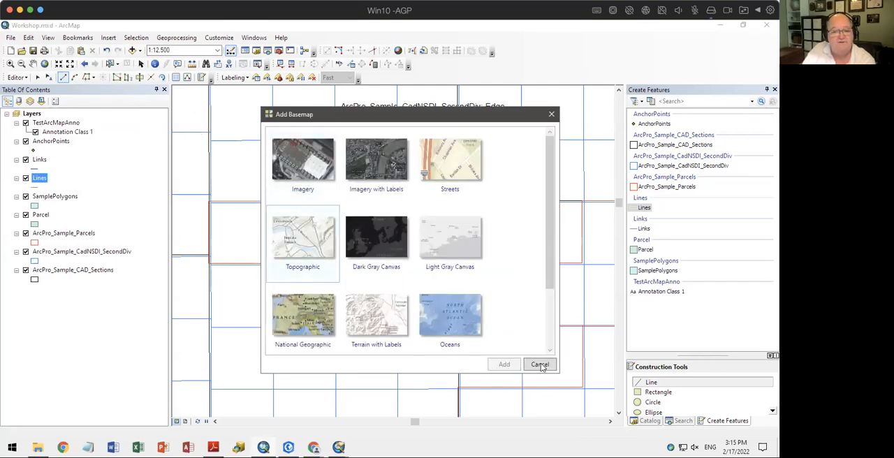
{"action": "left_click", "coordinate": [552, 115]}
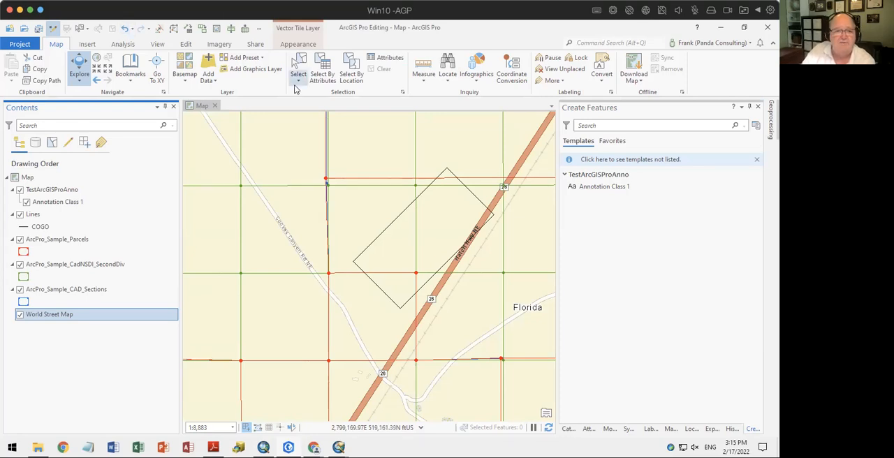
Back in ArcGIS Pro, turn off the World Street Map layer and show the commands for inserting project items
{"action": "left_click", "coordinate": [20, 314]}
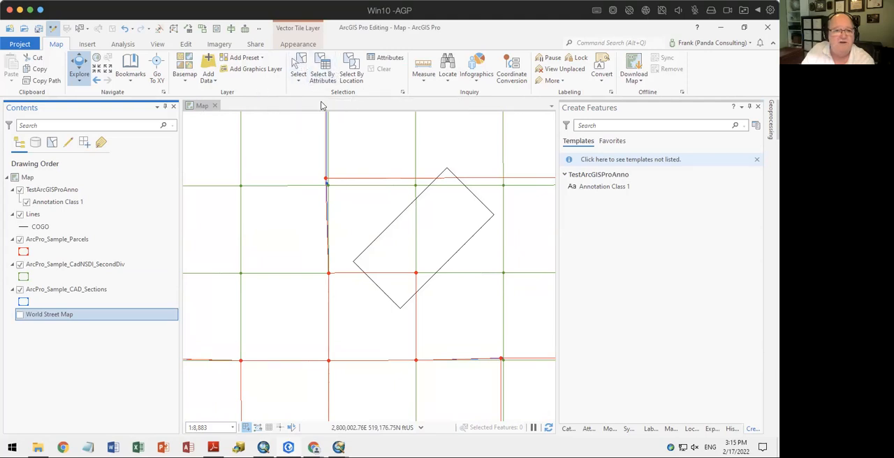
{"action": "left_click", "coordinate": [87, 44]}
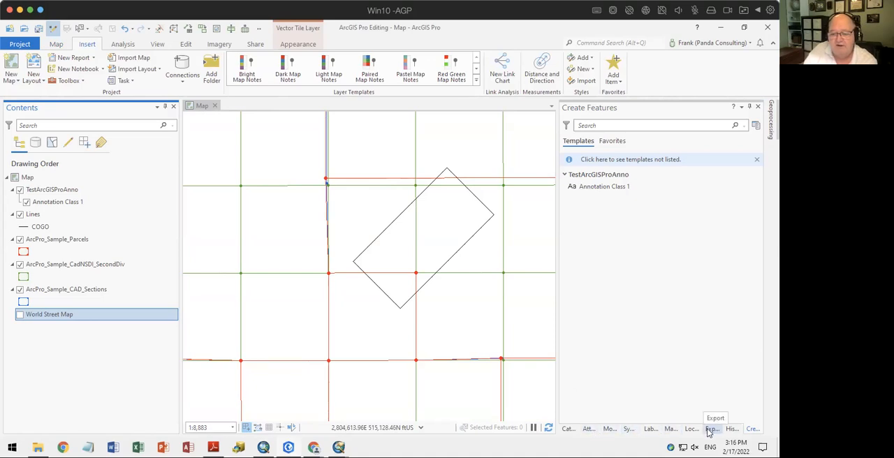
Import and open the Workshop.mxd map document from the project's ArcPro_Sample_Data folder
{"action": "left_click", "coordinate": [568, 429]}
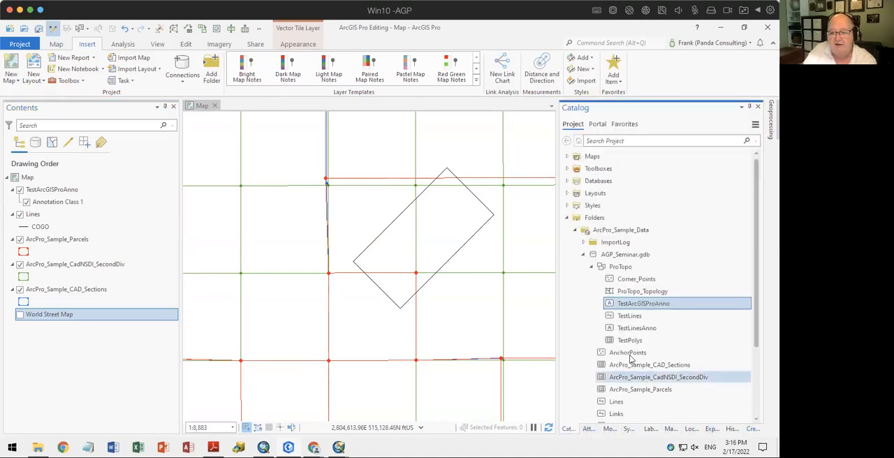
{"action": "left_click", "coordinate": [584, 255]}
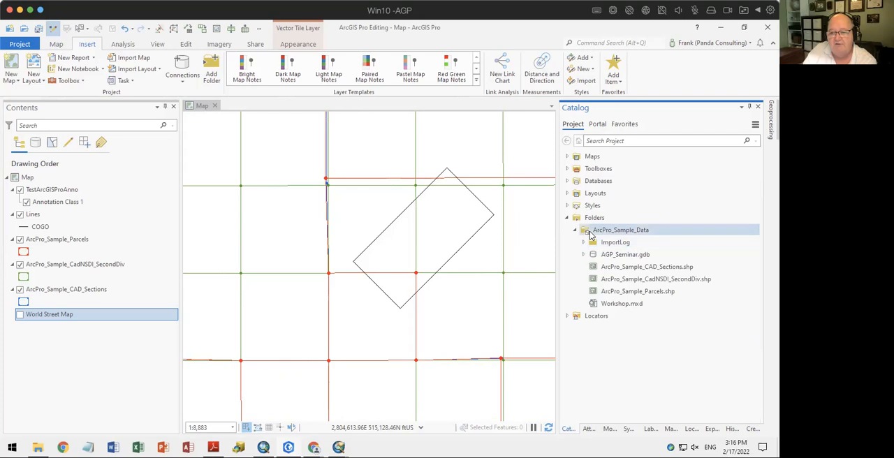
{"action": "left_click", "coordinate": [622, 305]}
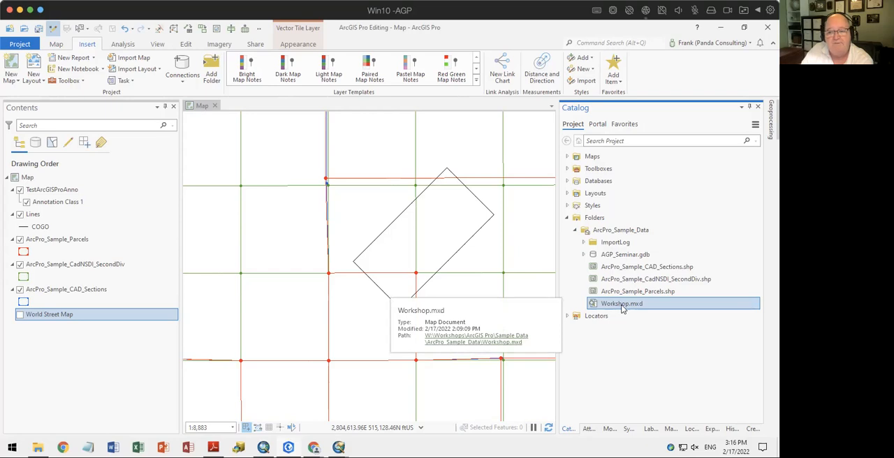
{"action": "right_click", "coordinate": [612, 310]}
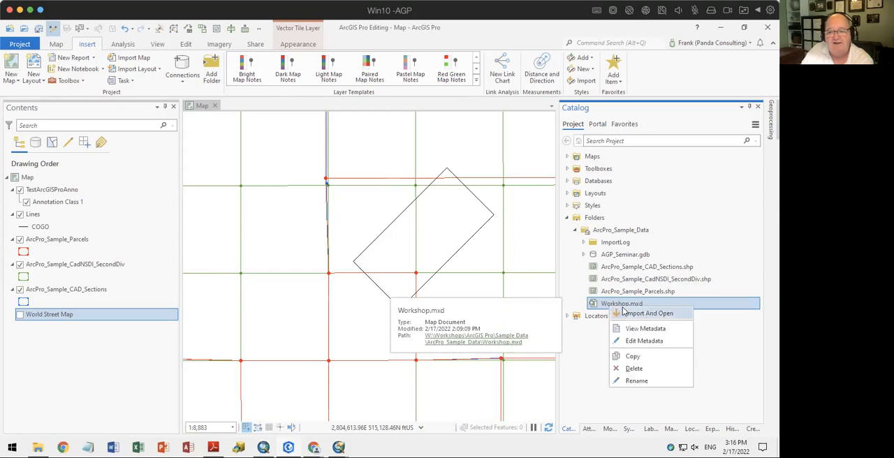
{"action": "left_click", "coordinate": [629, 315]}
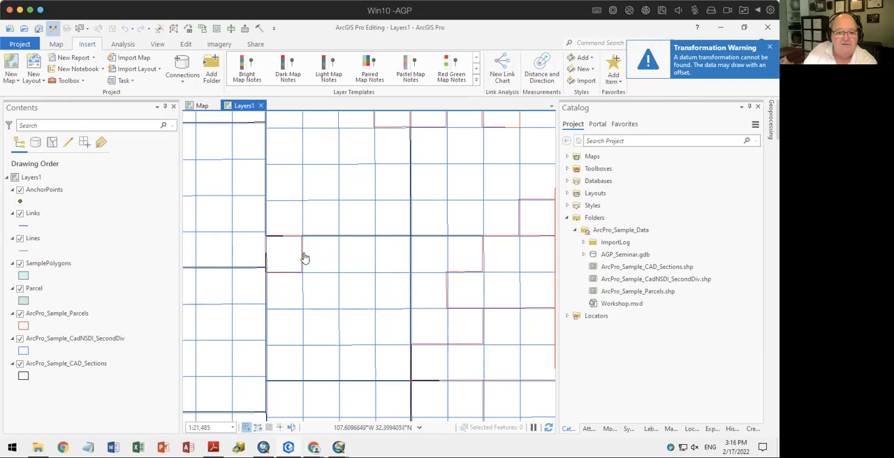
Examine the imported map at different scales and compare it with the original document in ArcMap
{"action": "scroll", "coordinate": [318, 253], "scroll_direction": "up", "scroll_amount": 1}
{"action": "scroll", "coordinate": [316, 252], "scroll_direction": "down", "scroll_amount": 1}
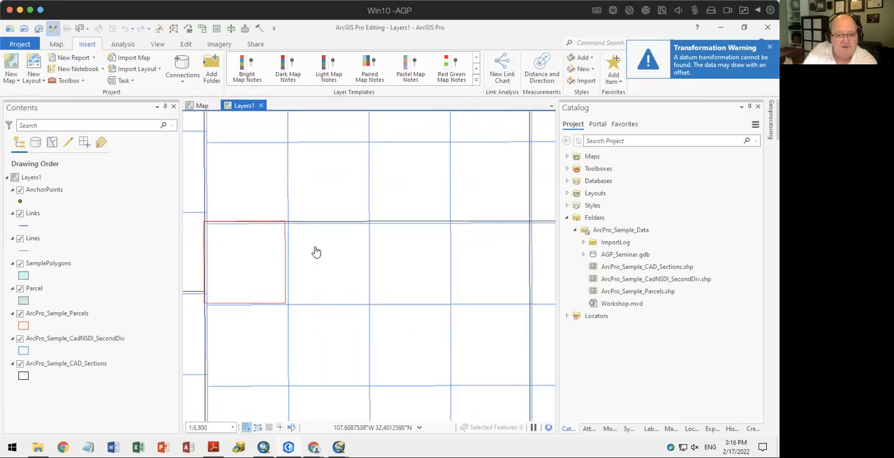
{"action": "left_click", "coordinate": [287, 447]}
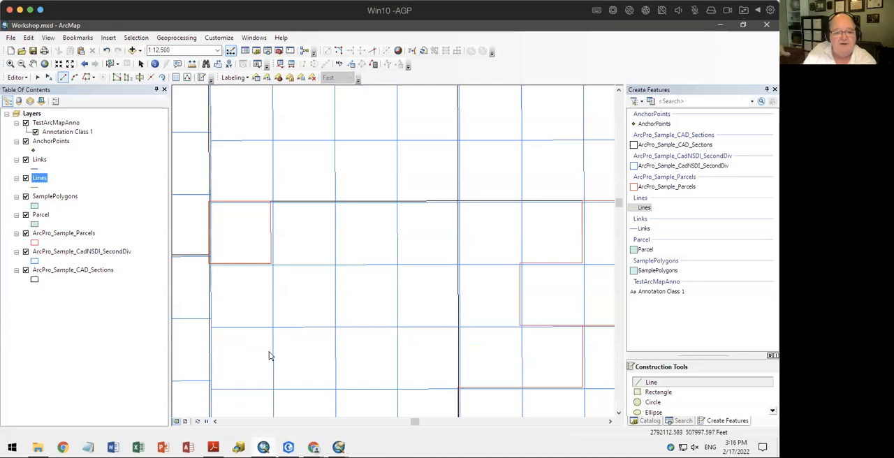
{"action": "left_click", "coordinate": [287, 447]}
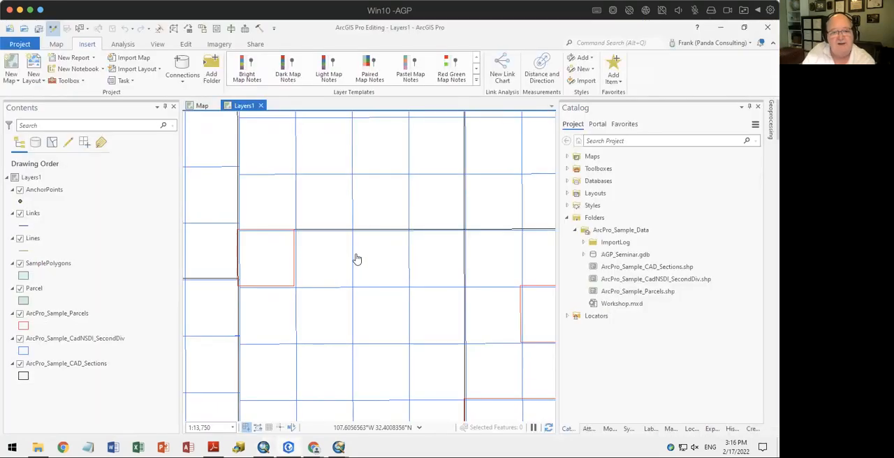
{"action": "scroll", "coordinate": [356, 261], "scroll_direction": "up", "scroll_amount": 1}
{"action": "scroll", "coordinate": [356, 261], "scroll_direction": "down", "scroll_amount": 2}
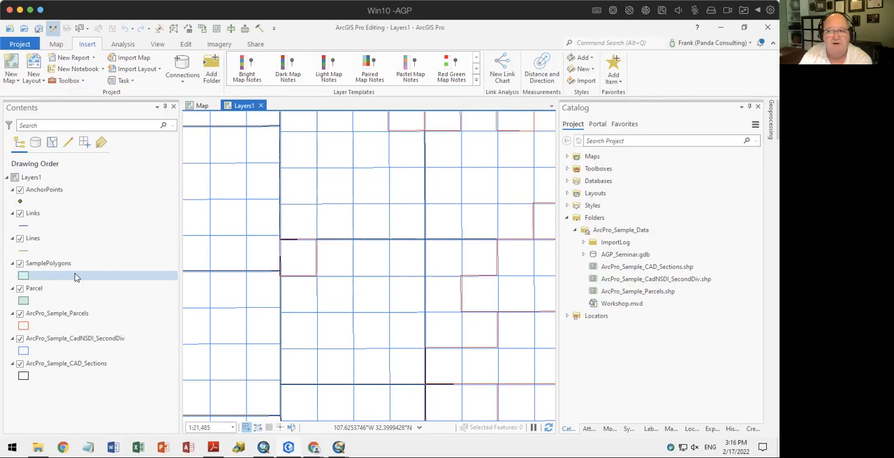
Close the Layers1 map view and open the Layers map from the project's maps
{"action": "left_click", "coordinate": [261, 106]}
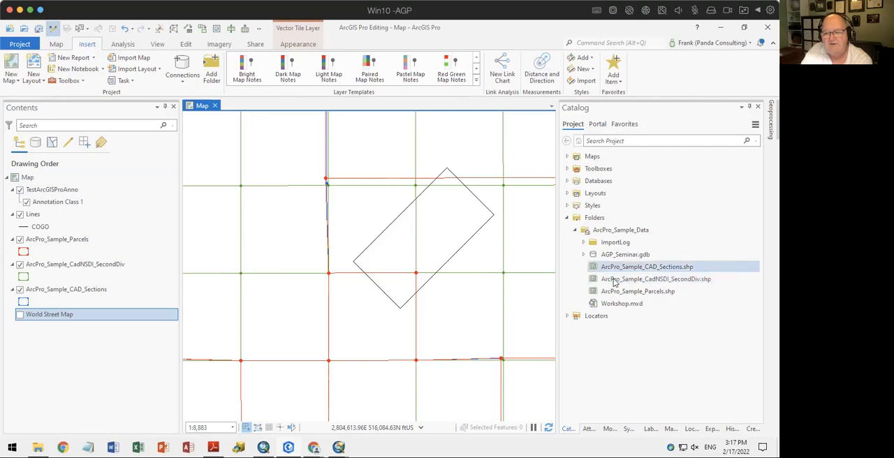
{"action": "right_click", "coordinate": [604, 304]}
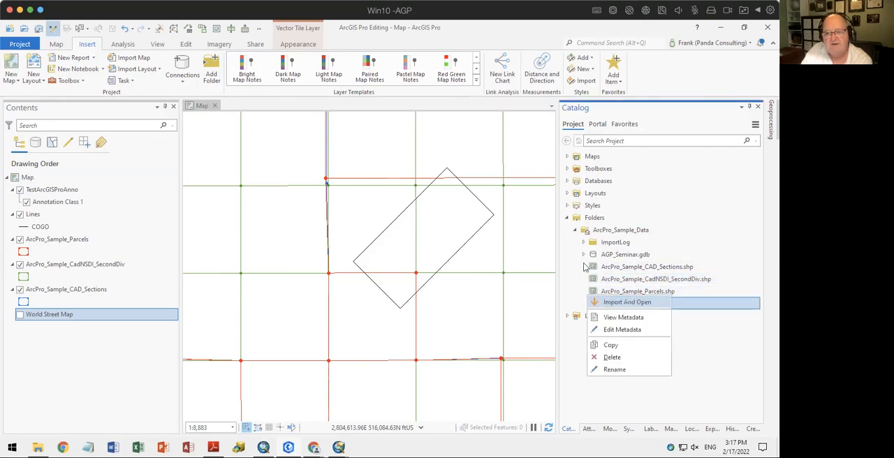
{"action": "left_click", "coordinate": [567, 157]}
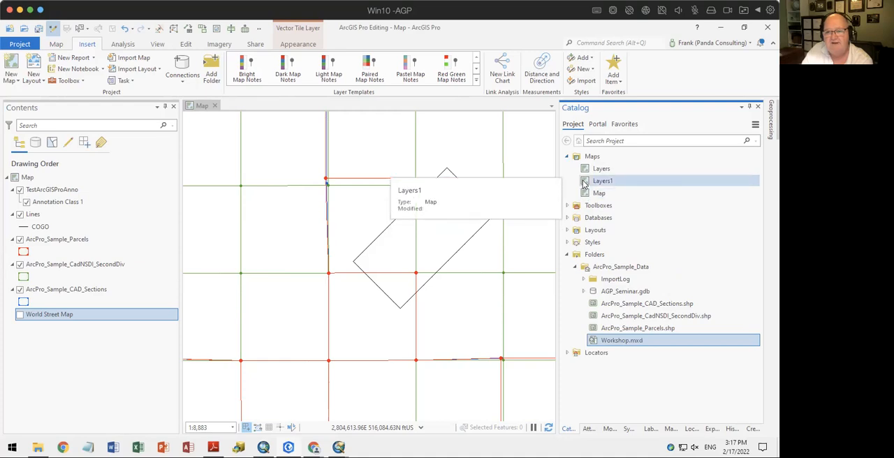
{"action": "right_click", "coordinate": [588, 168]}
{"action": "left_click", "coordinate": [597, 176]}
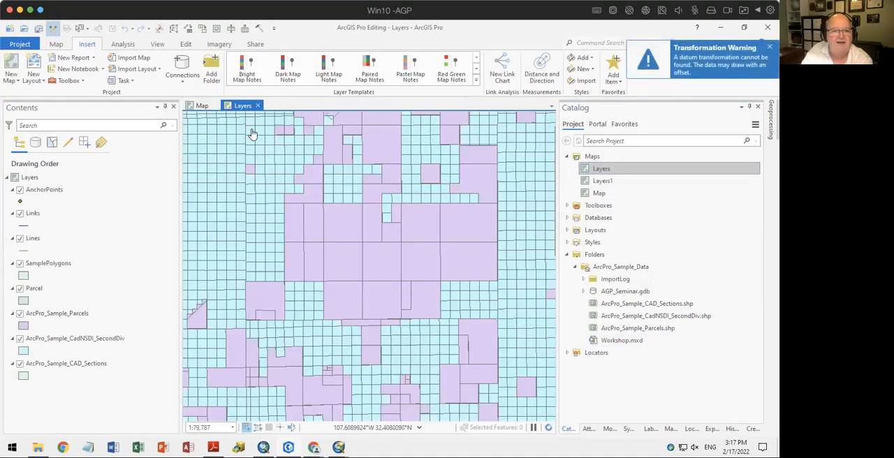
Return to the Map view and link the open views by center and scale
{"action": "left_click", "coordinate": [204, 107]}
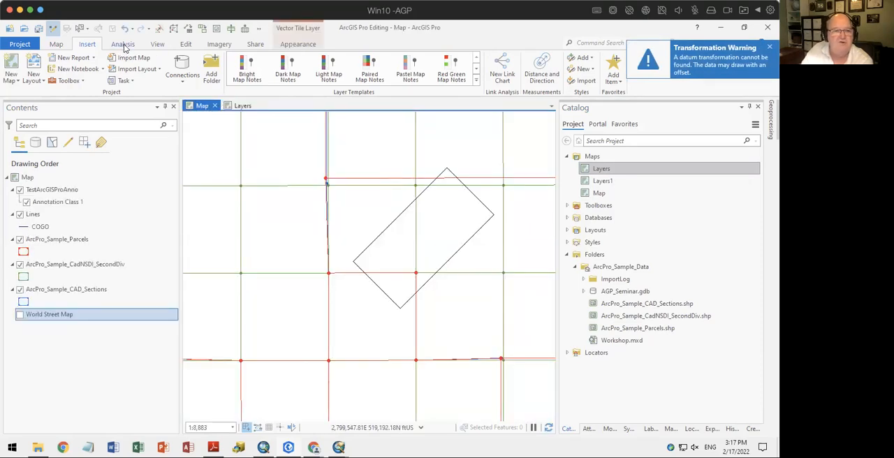
{"action": "left_click", "coordinate": [158, 44]}
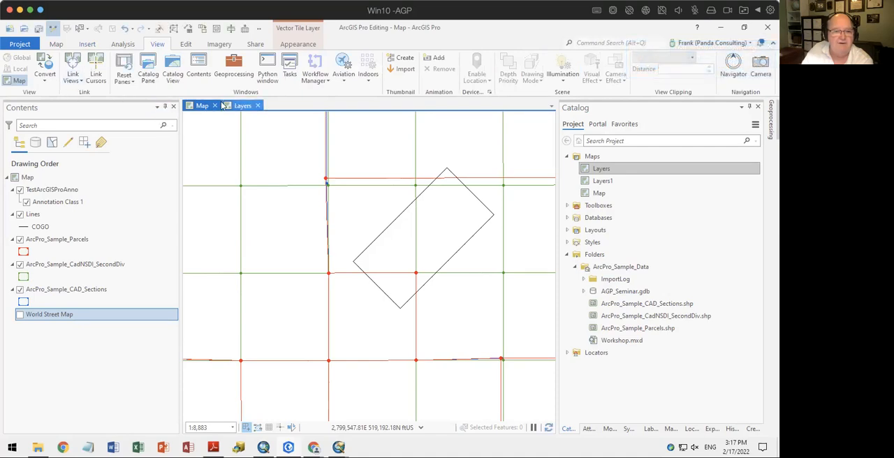
{"action": "left_click", "coordinate": [82, 82]}
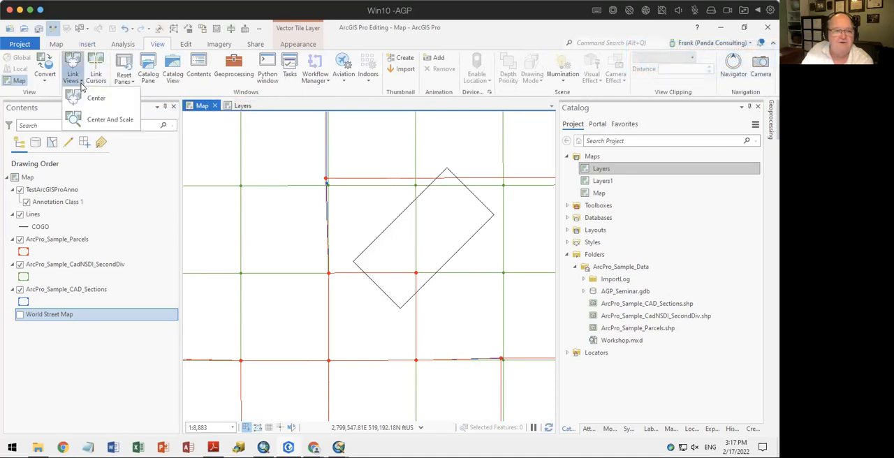
{"action": "left_click", "coordinate": [89, 119]}
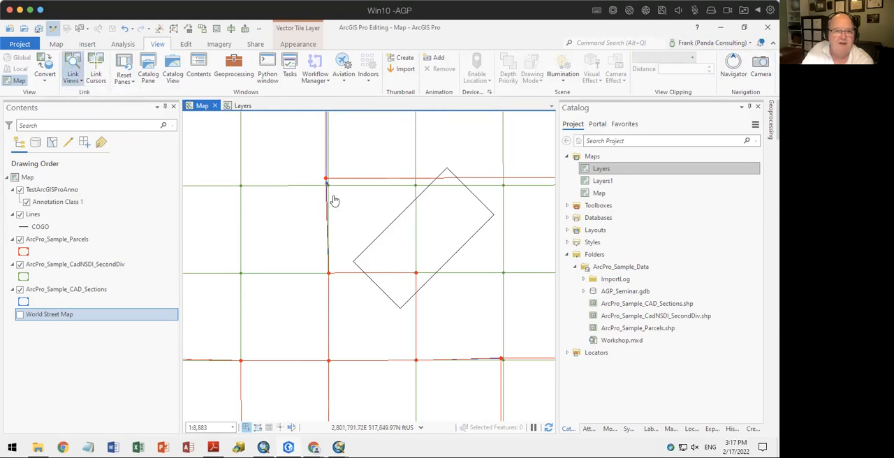
Pan and zoom in the linked Layers and Map views, switching between them to compare their extent and scale
{"action": "left_click", "coordinate": [239, 106]}
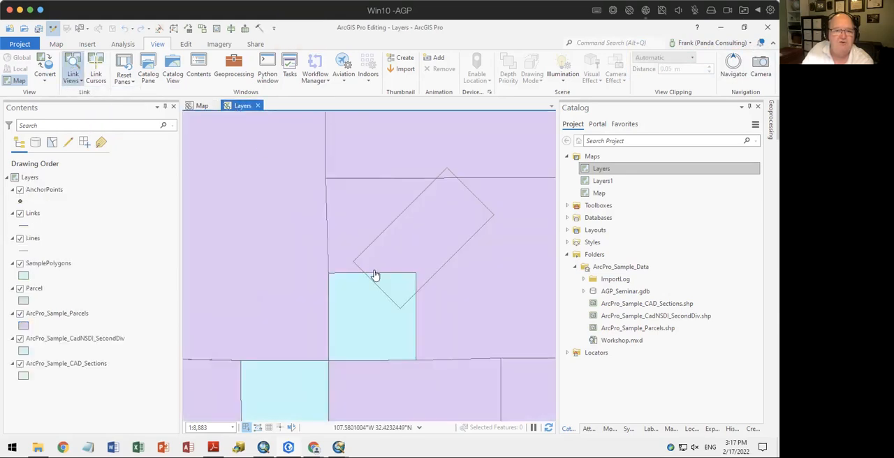
{"action": "left_click_drag", "start_coordinate": [502, 301], "coordinate": [315, 163]}
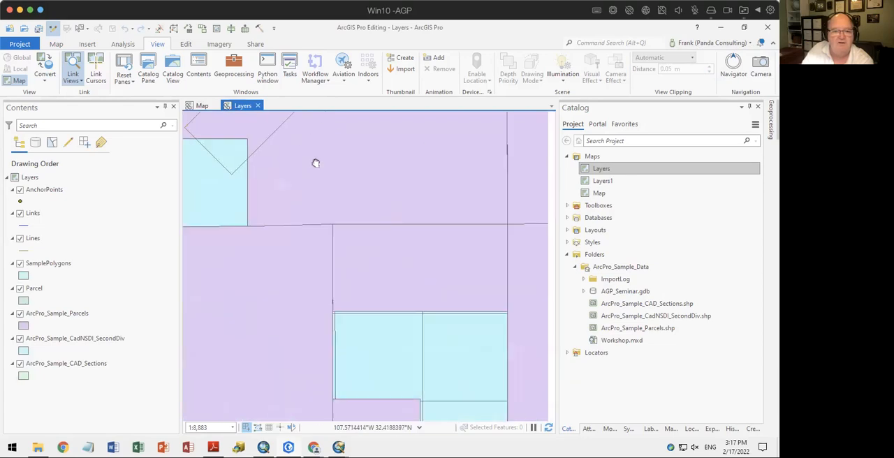
{"action": "left_click_drag", "start_coordinate": [405, 310], "coordinate": [363, 231]}
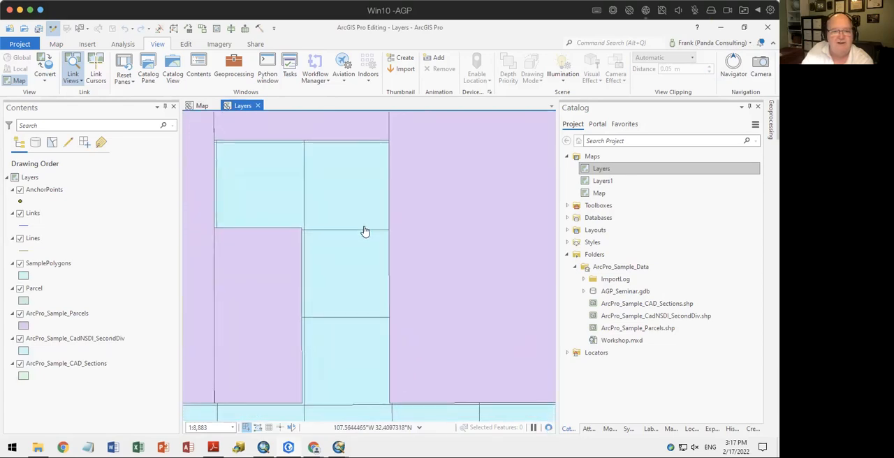
{"action": "left_click", "coordinate": [201, 105]}
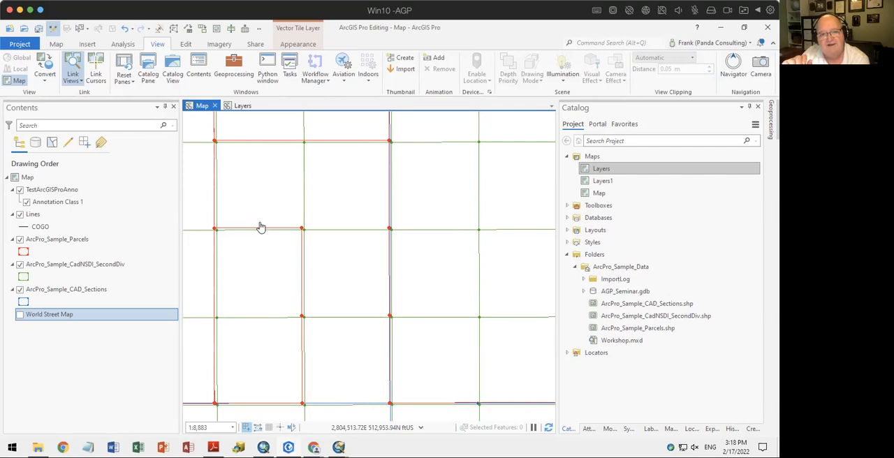
{"action": "scroll", "coordinate": [293, 236], "scroll_direction": "up", "scroll_amount": 2}
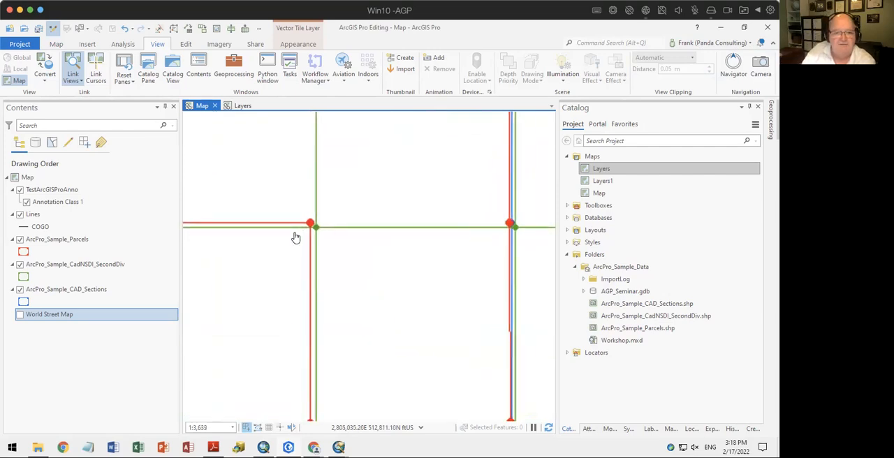
{"action": "scroll", "coordinate": [293, 236], "scroll_direction": "down", "scroll_amount": 4}
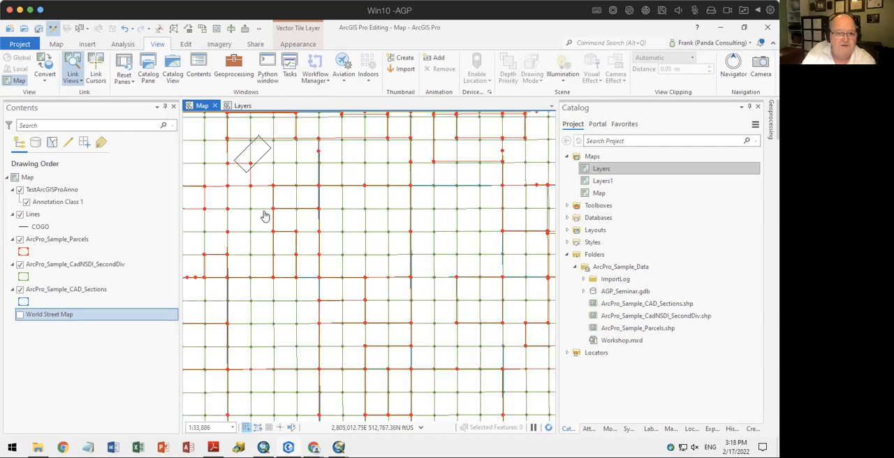
{"action": "left_click", "coordinate": [239, 107]}
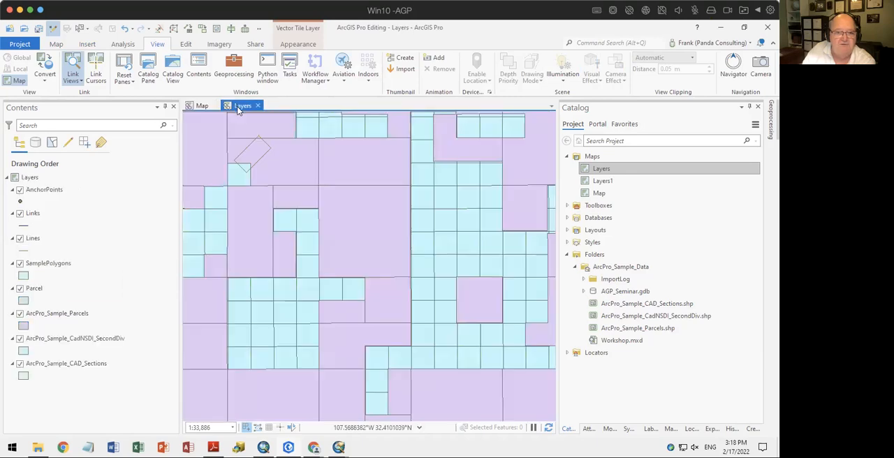
{"action": "left_click", "coordinate": [203, 106]}
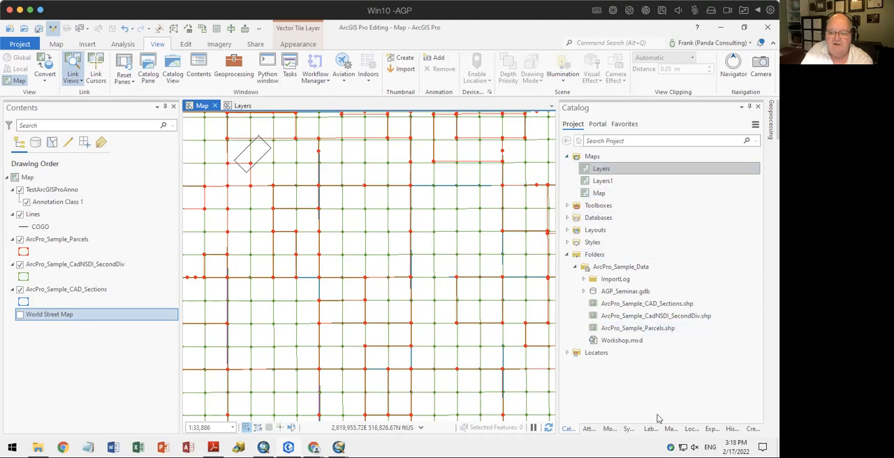
Try to pull the Catalog pane out of the docked group of panes
{"action": "left_click_drag", "start_coordinate": [568, 431], "coordinate": [658, 267]}
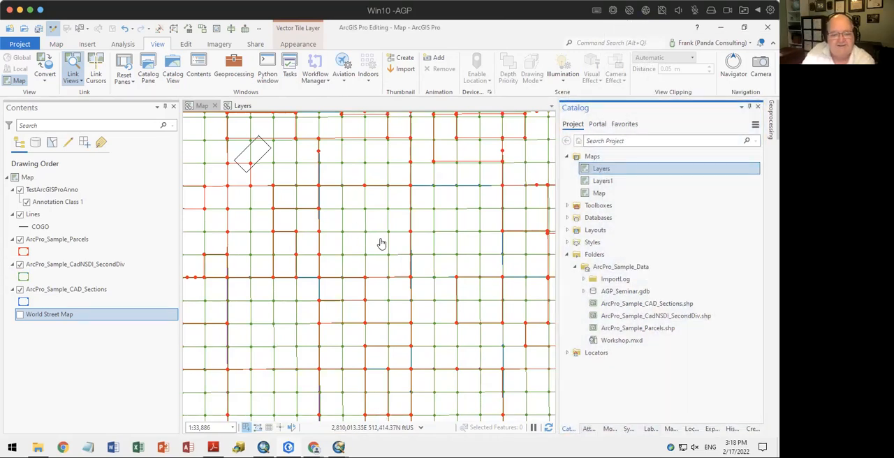
Switch to ArcMap, bring up its Catalog window and widen it to show the full folder tree
{"action": "left_click", "coordinate": [264, 447]}
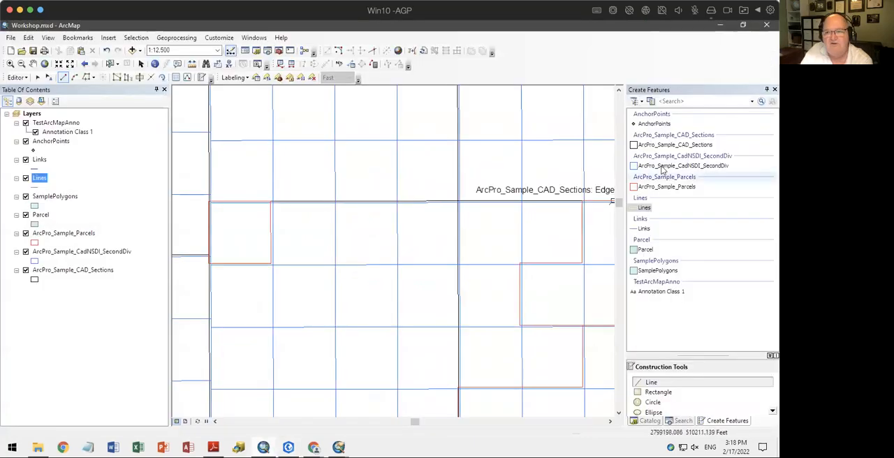
{"action": "left_click", "coordinate": [650, 420]}
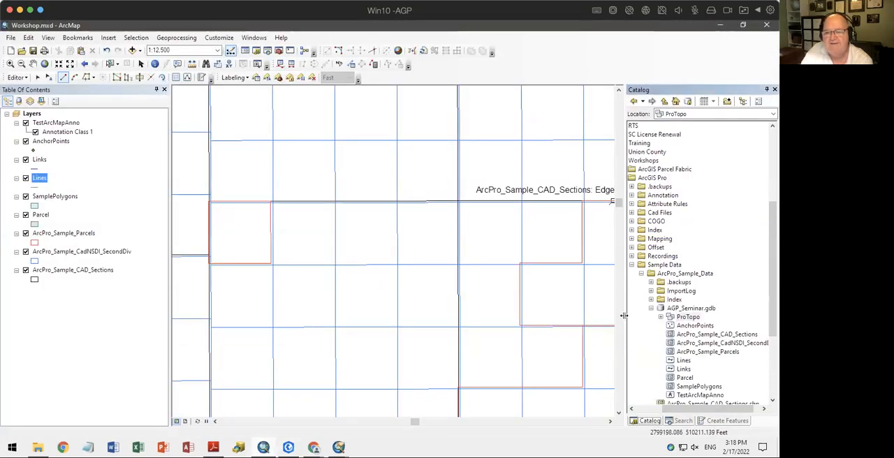
{"action": "left_click_drag", "start_coordinate": [623, 329], "coordinate": [530, 333]}
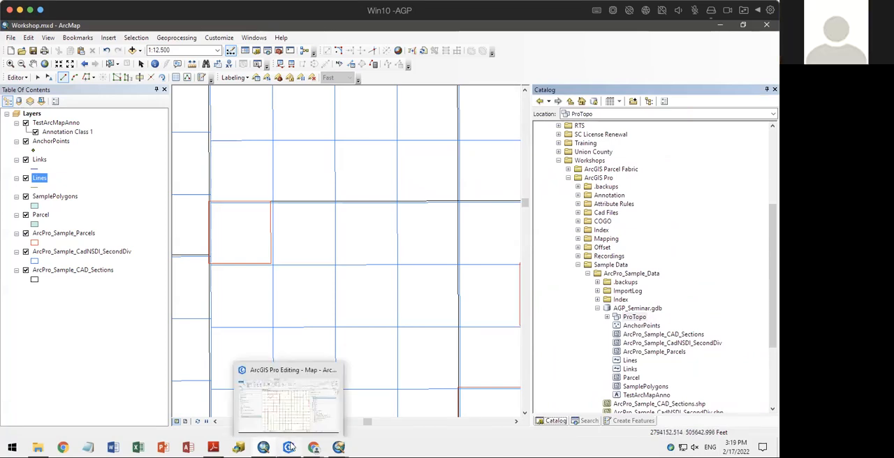
Open the standalone ArcCatalog application to view its folder connections and close it again
{"action": "left_click", "coordinate": [239, 447]}
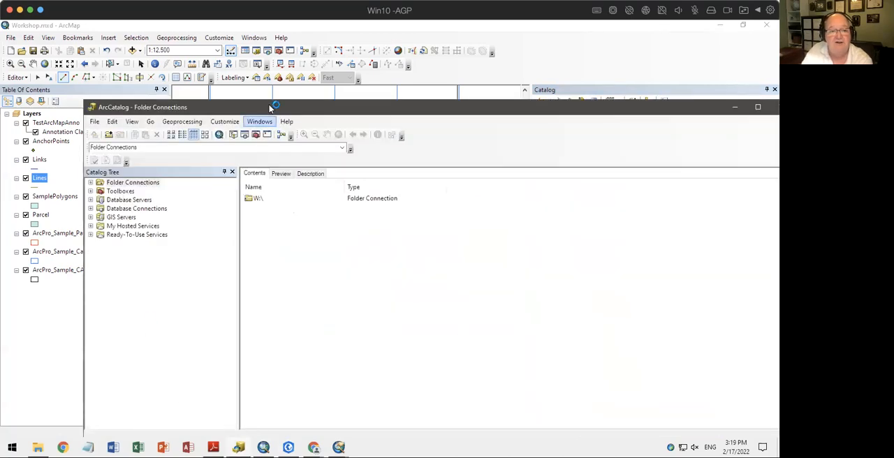
{"action": "left_click_drag", "start_coordinate": [271, 108], "coordinate": [209, 50]}
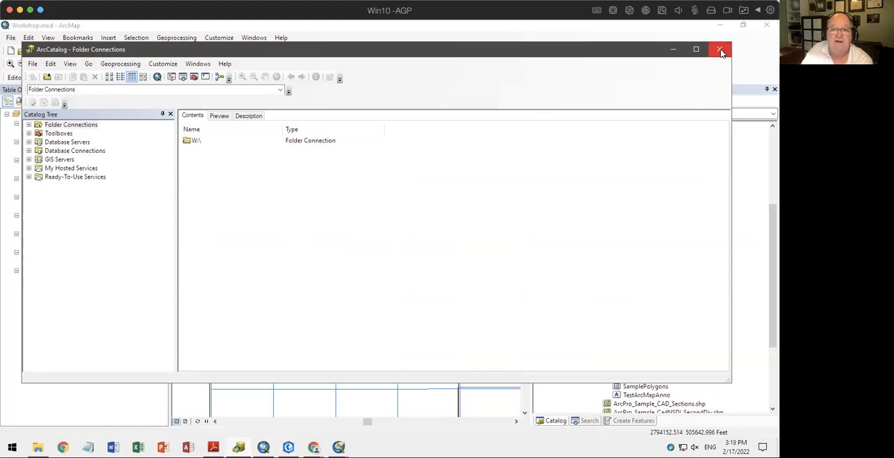
{"action": "left_click", "coordinate": [339, 447]}
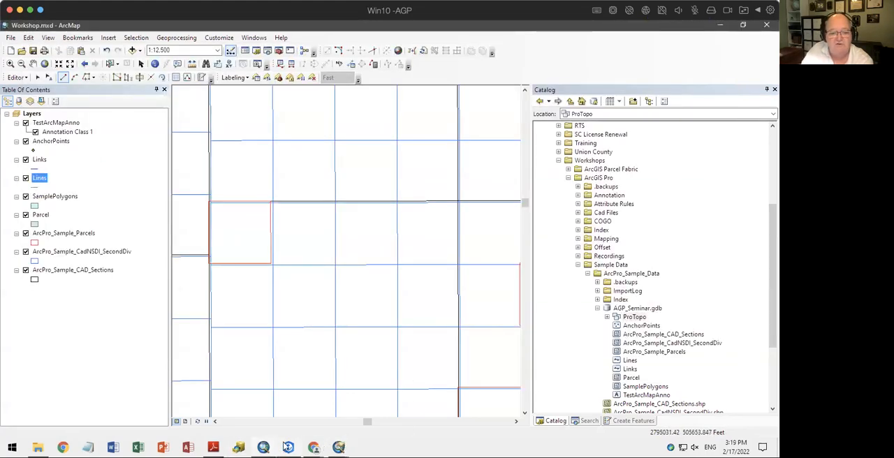
Switch to ArcGIS Pro, open a Catalog view, expand Folders down to AGP_Seminar.gdb and list the contents of ArcPro_Sample_Data
{"action": "left_click", "coordinate": [288, 447]}
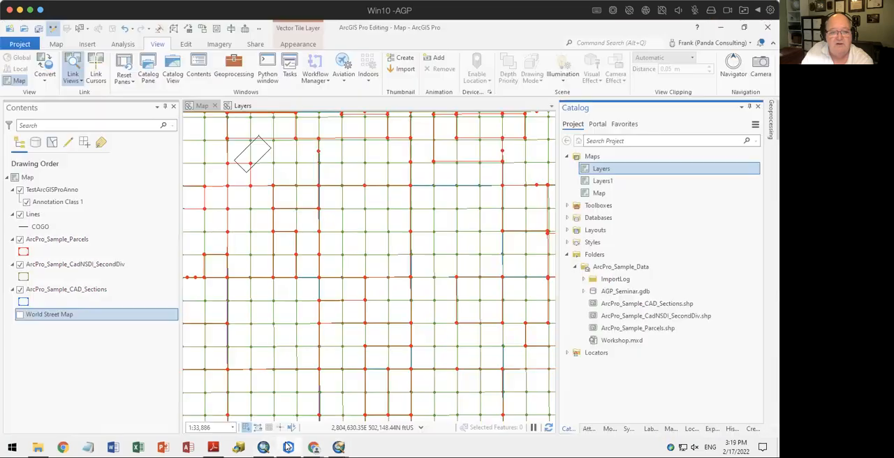
{"action": "left_click", "coordinate": [172, 68]}
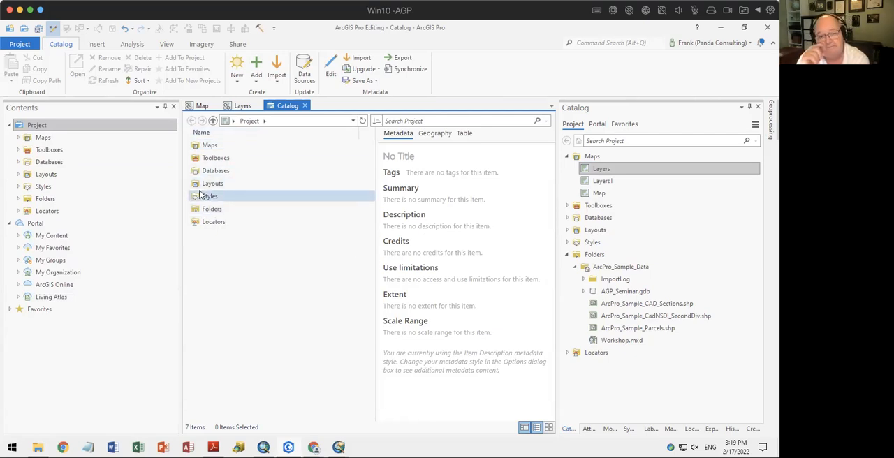
{"action": "left_click", "coordinate": [18, 198]}
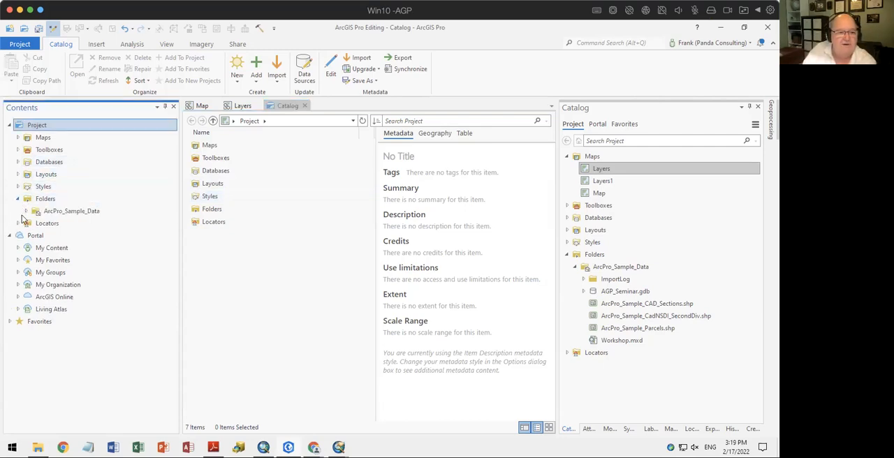
{"action": "left_click", "coordinate": [26, 211]}
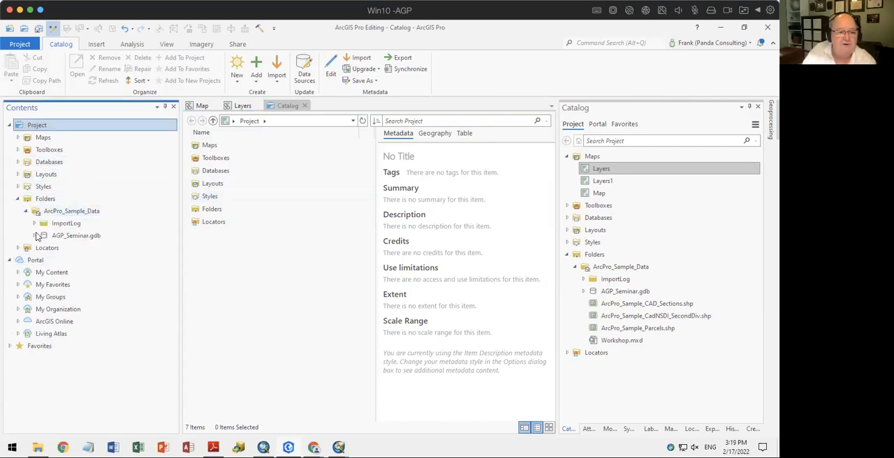
{"action": "left_click", "coordinate": [35, 236]}
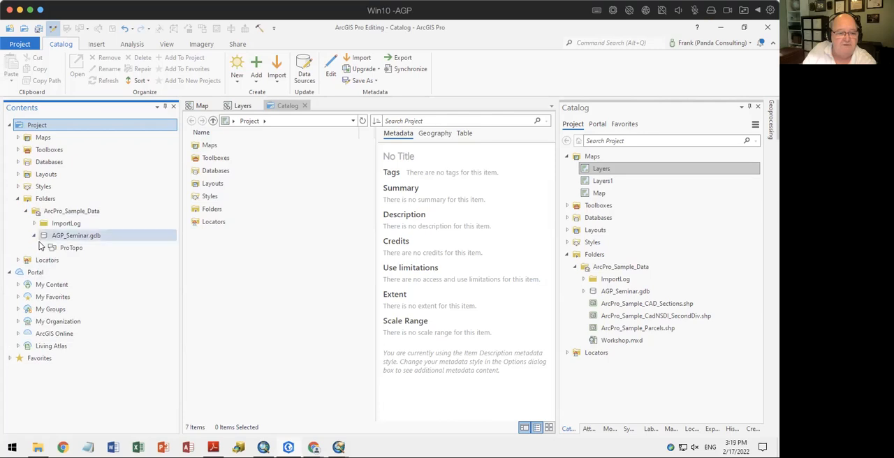
{"action": "left_click", "coordinate": [70, 211]}
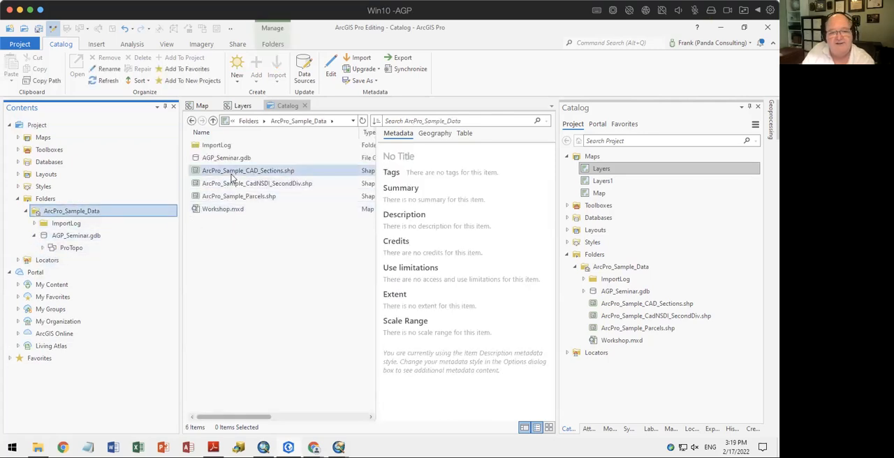
Review the metadata, geography preview and attribute table of ArcPro_Sample_CAD_Sections.shp and close the Catalog view
{"action": "left_click", "coordinate": [233, 172]}
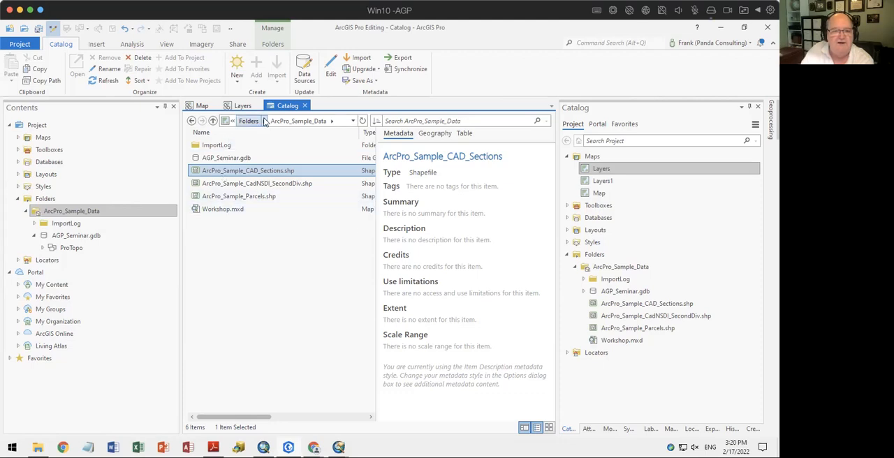
{"action": "left_click", "coordinate": [433, 134]}
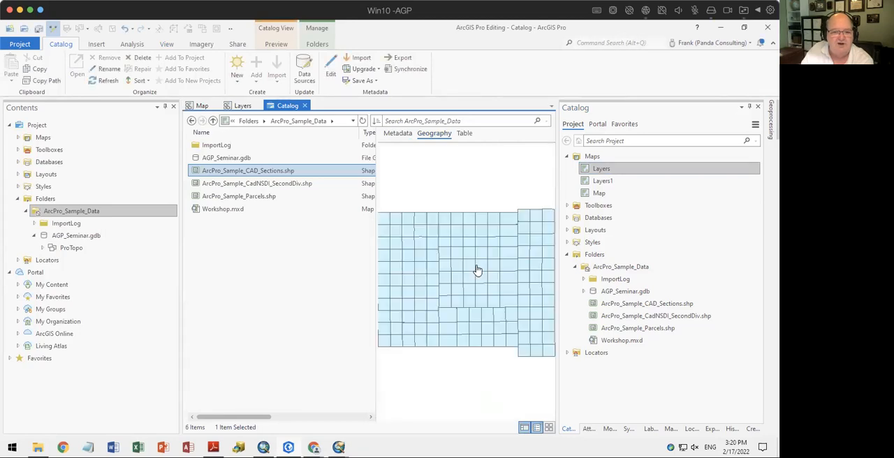
{"action": "scroll", "coordinate": [477, 270], "scroll_direction": "up", "scroll_amount": 3}
{"action": "left_click", "coordinate": [464, 133]}
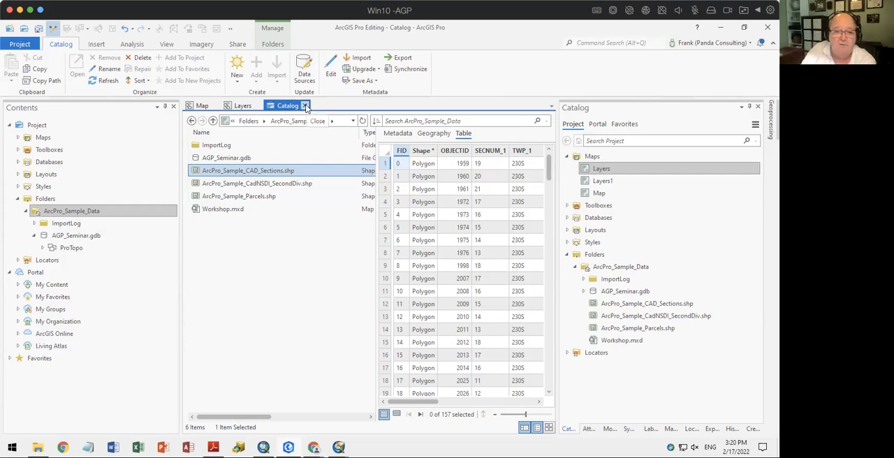
{"action": "left_click", "coordinate": [305, 106]}
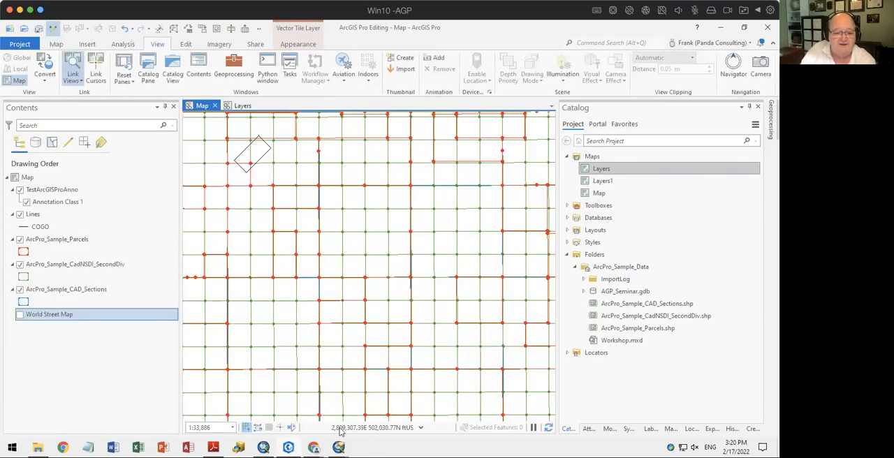
{"action": "left_click", "coordinate": [289, 448]}
{"action": "left_click", "coordinate": [289, 447]}
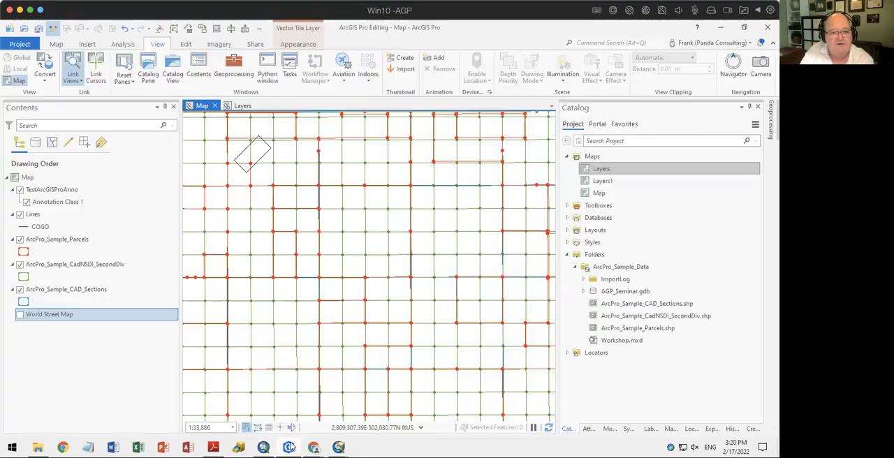
Open the geoprocessing history, check the scheduled tools and return to the list of tools already run
{"action": "left_click", "coordinate": [124, 45]}
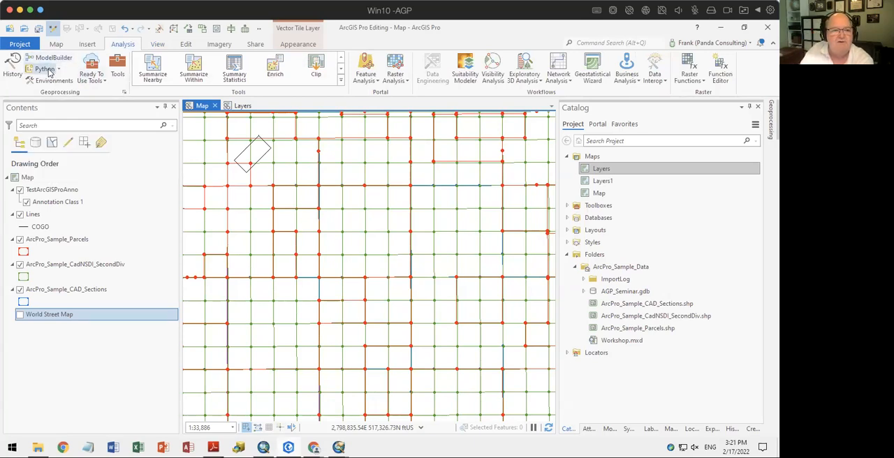
{"action": "left_click", "coordinate": [11, 73]}
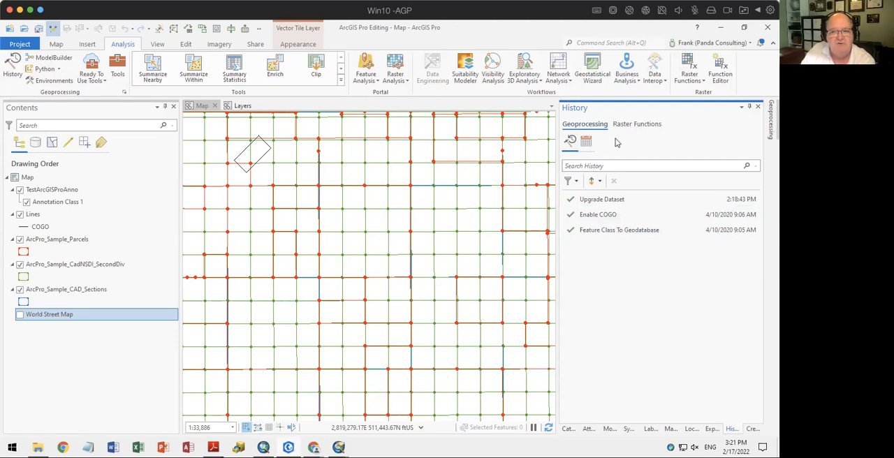
{"action": "left_click", "coordinate": [586, 143]}
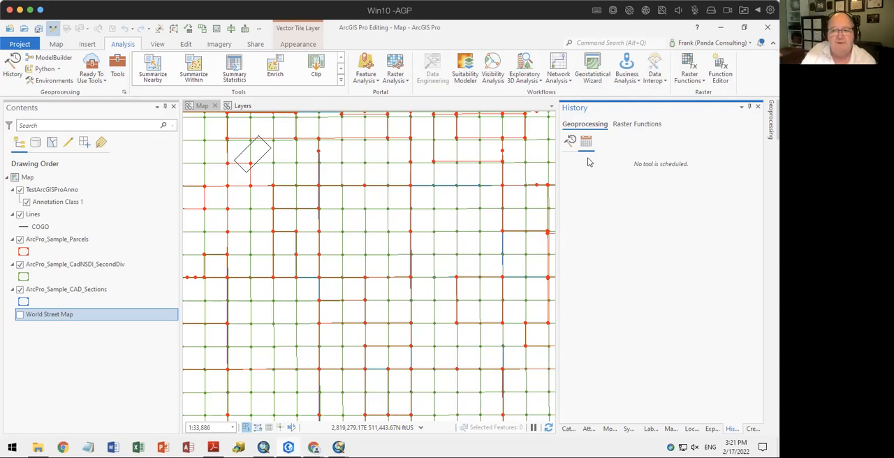
{"action": "left_click", "coordinate": [570, 140]}
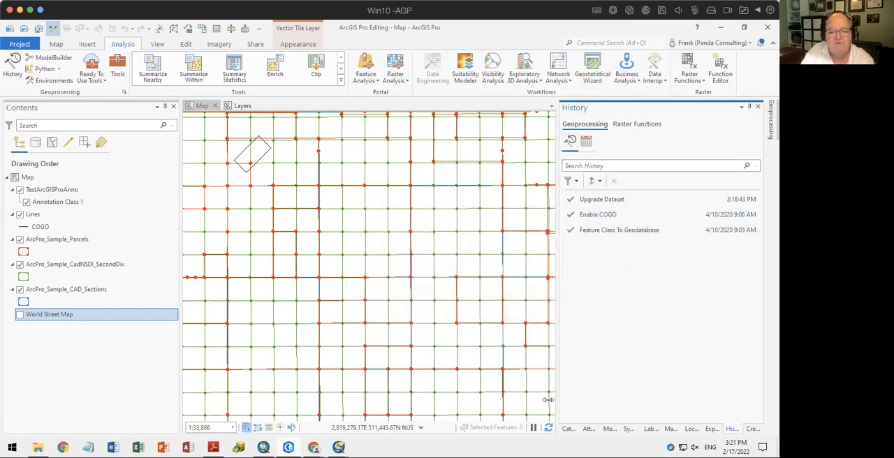
Browse the geoprocessing toolboxes, expand Parcel Tools, view the Build Parcel Fabric parameters and return to the toolbox list
{"action": "left_click", "coordinate": [118, 67]}
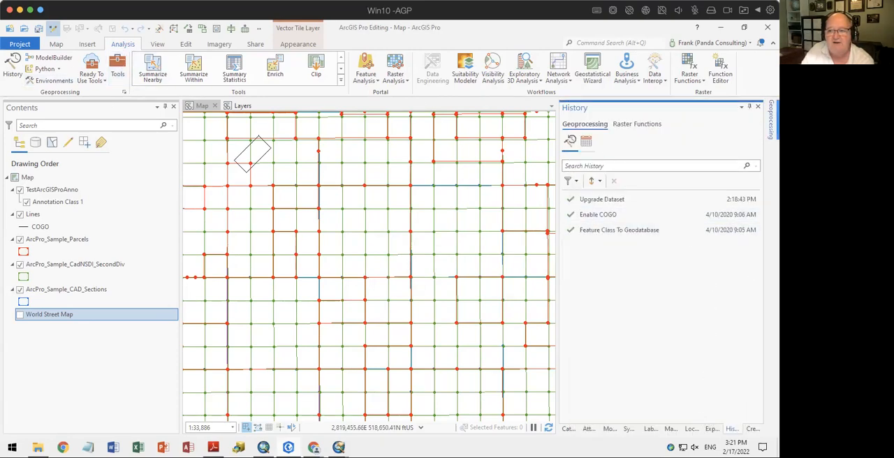
{"action": "left_click", "coordinate": [771, 119]}
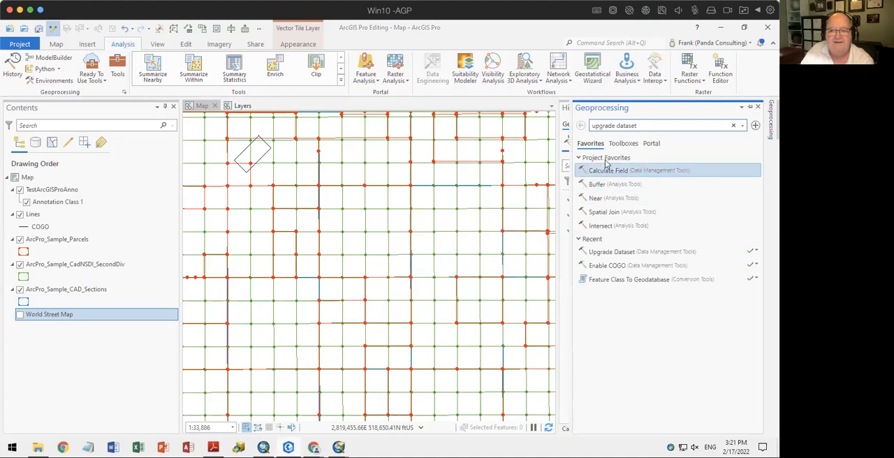
{"action": "left_click", "coordinate": [623, 143]}
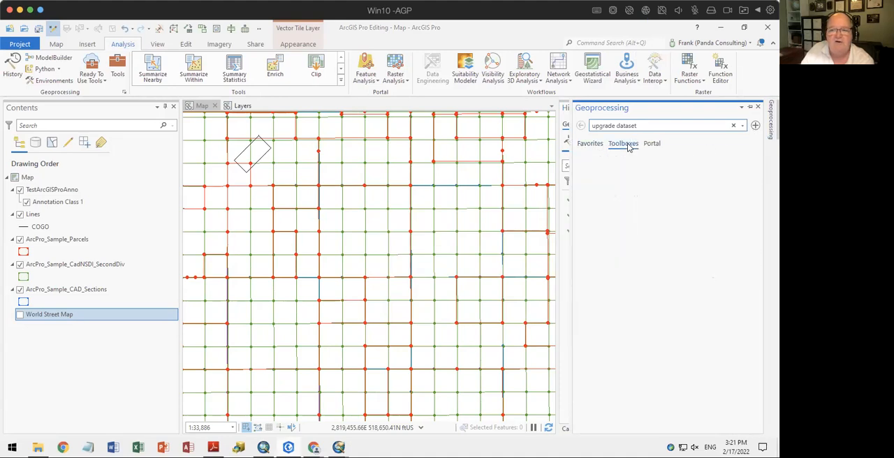
{"action": "scroll", "coordinate": [657, 258], "scroll_direction": "down", "scroll_amount": 3}
{"action": "scroll", "coordinate": [663, 262], "scroll_direction": "down", "scroll_amount": 3}
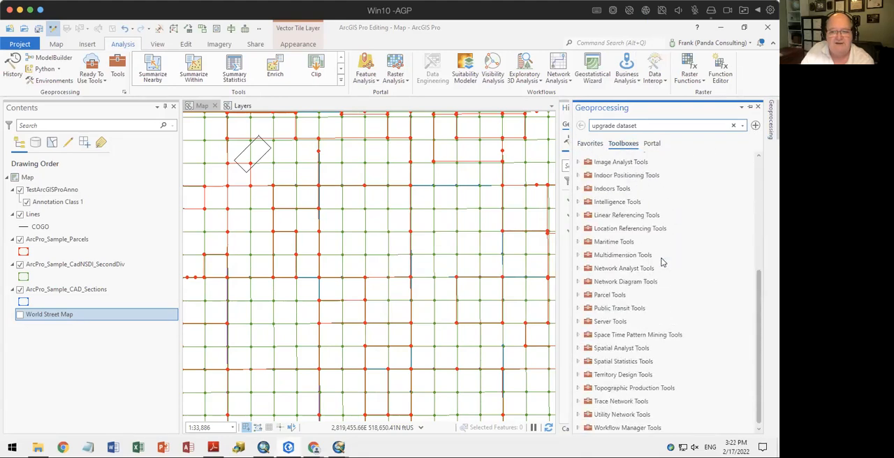
{"action": "left_click", "coordinate": [662, 266]}
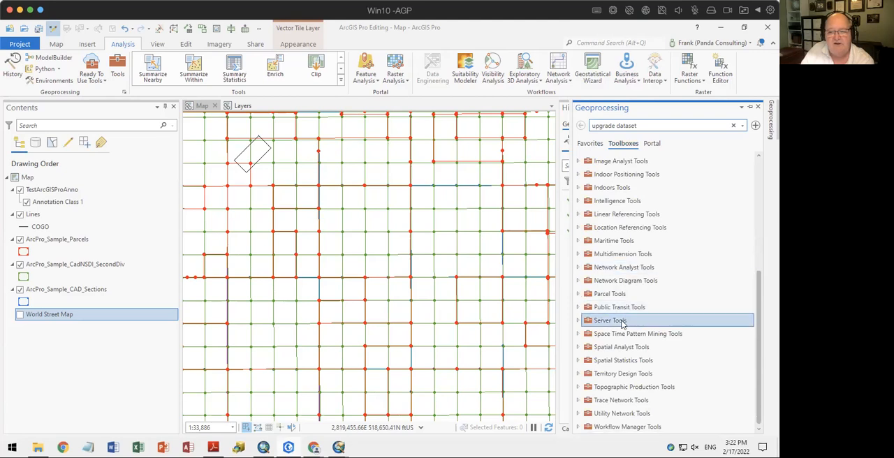
{"action": "double_click", "coordinate": [612, 294]}
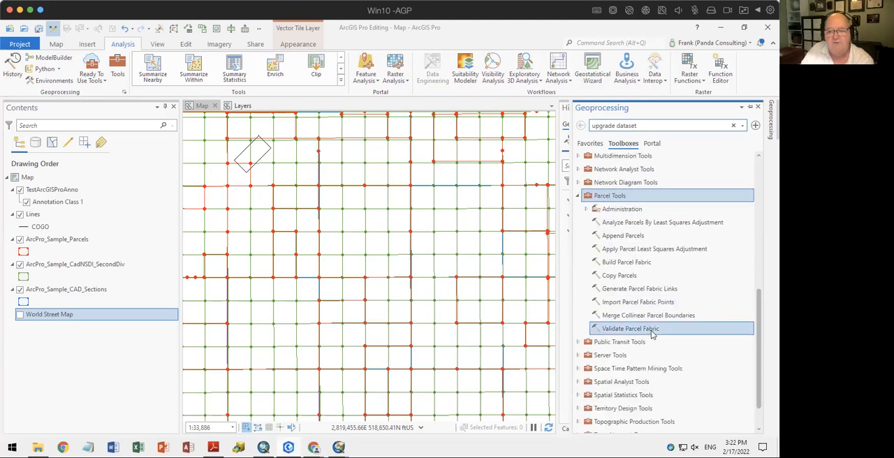
{"action": "left_click", "coordinate": [619, 265]}
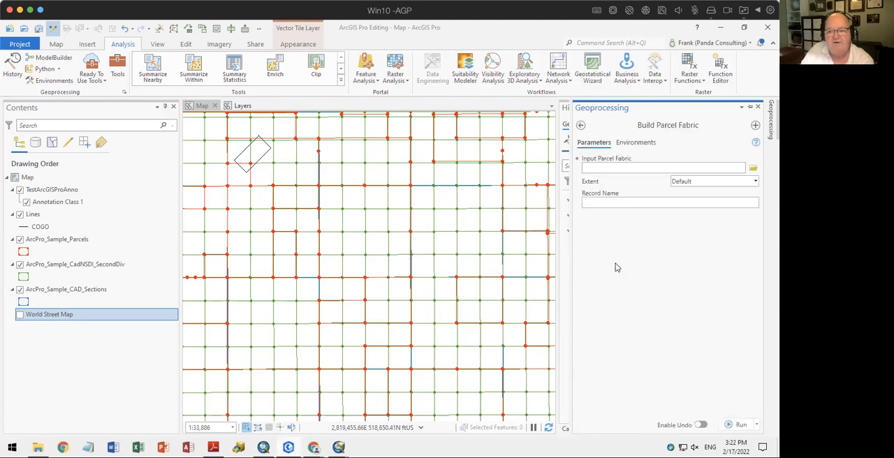
{"action": "left_click", "coordinate": [581, 125]}
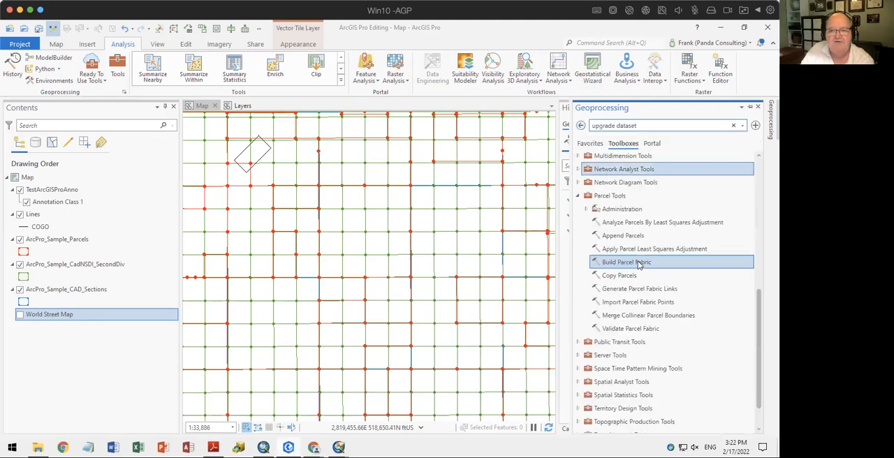
Collapse the Geoprocessing pane and close the History pane
{"action": "left_click", "coordinate": [566, 266]}
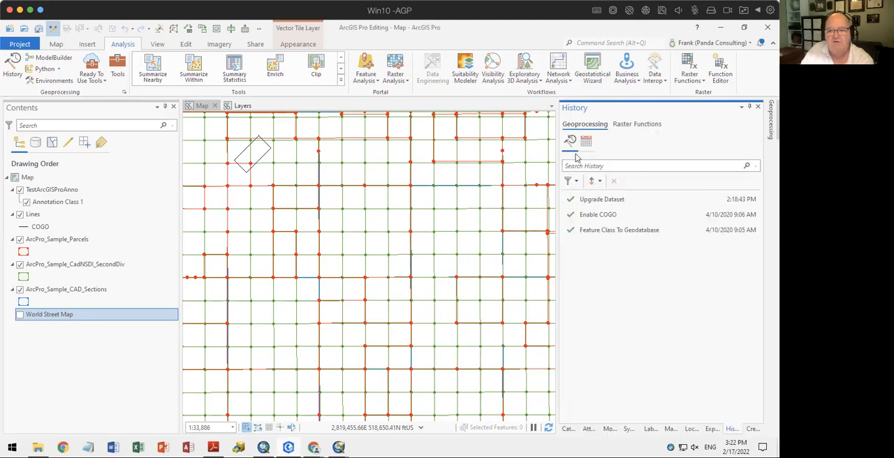
{"action": "right_click", "coordinate": [734, 432]}
{"action": "left_click", "coordinate": [720, 426]}
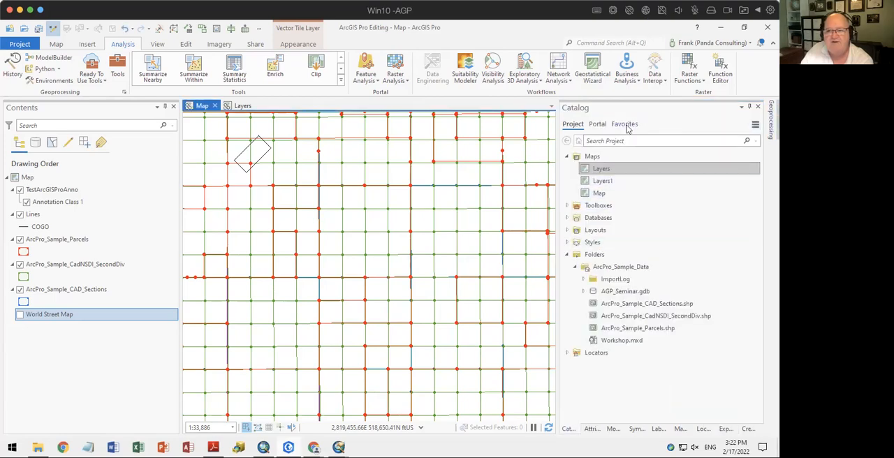
Review the favorite and recent geoprocessing tools and expand the portal's Ready To Use Tools
{"action": "left_click", "coordinate": [772, 119]}
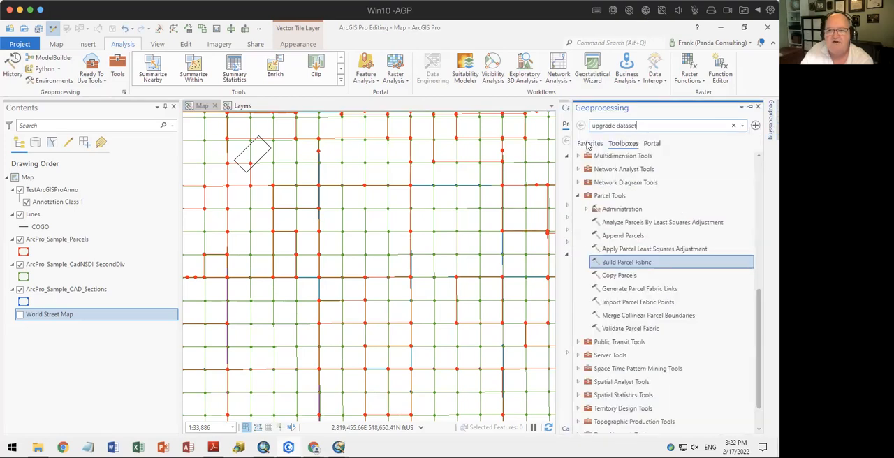
{"action": "left_click", "coordinate": [588, 147]}
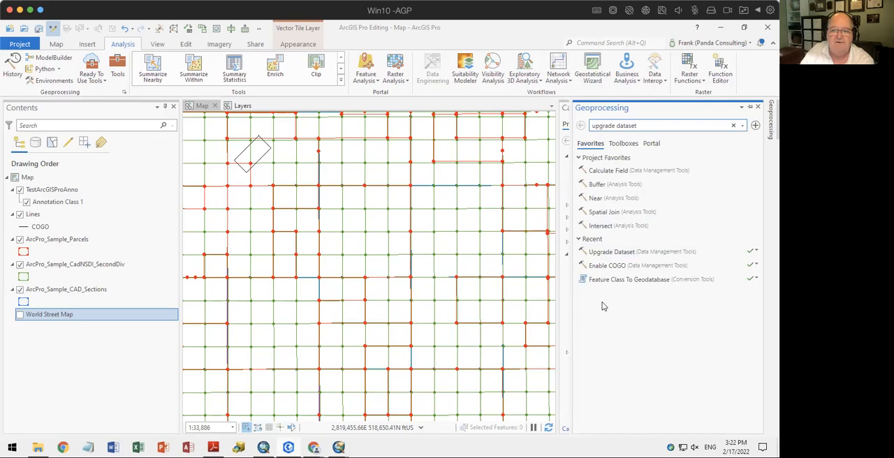
{"action": "left_click", "coordinate": [651, 143]}
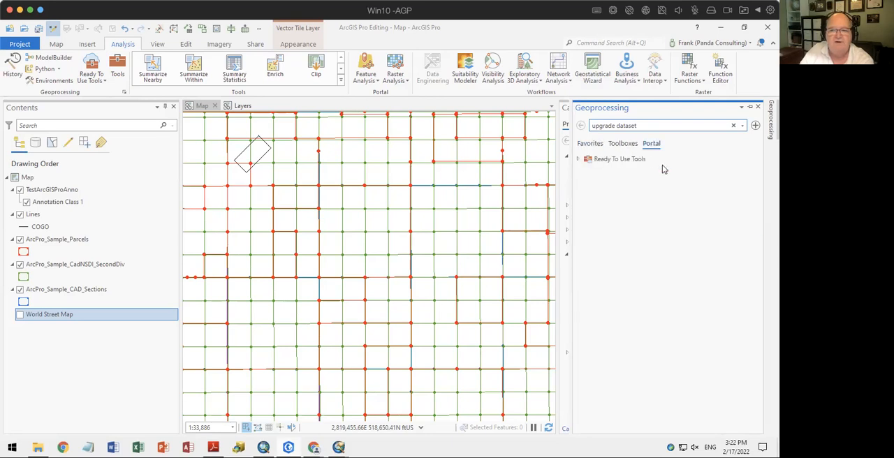
{"action": "double_click", "coordinate": [604, 160]}
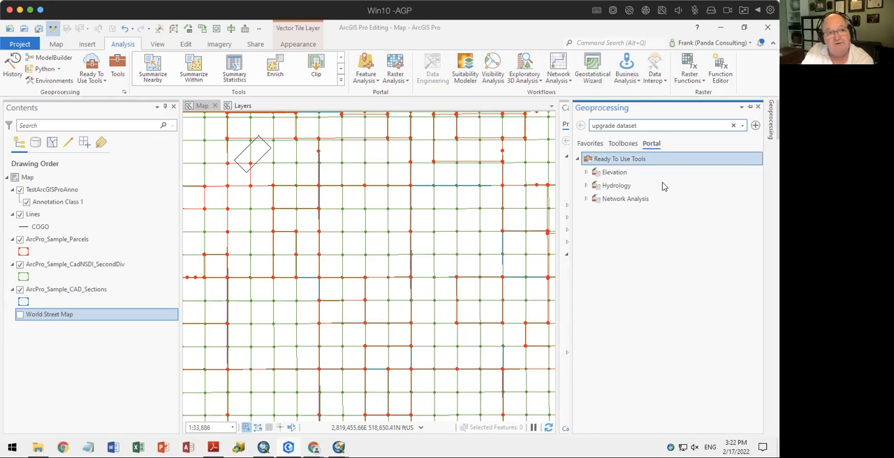
Browse the portal's My Content in the Catalog and open the Parcel Acquisition Project folder
{"action": "left_click", "coordinate": [564, 192]}
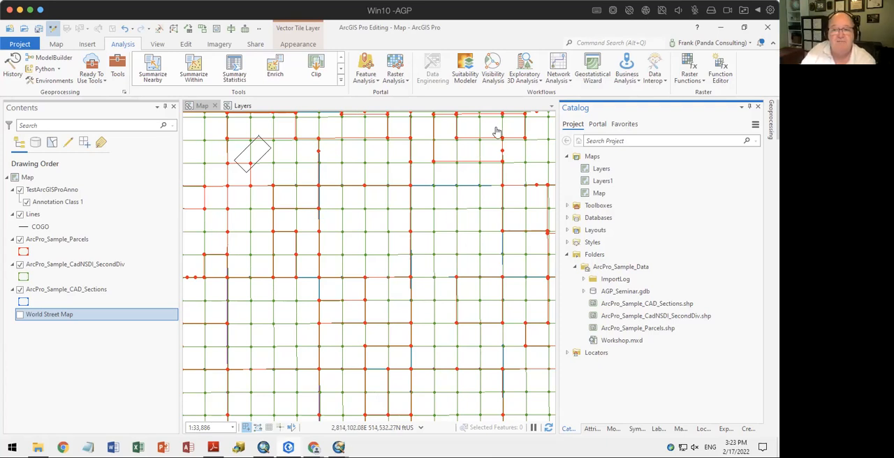
{"action": "left_click", "coordinate": [601, 124]}
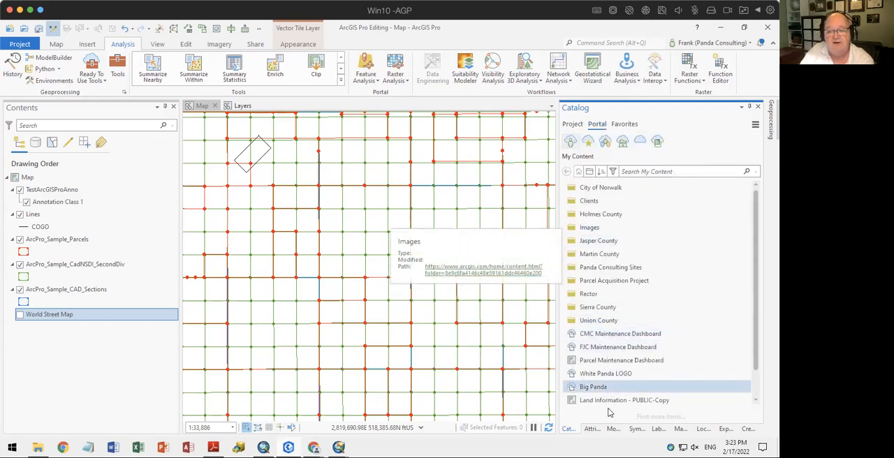
{"action": "scroll", "coordinate": [673, 285], "scroll_direction": "down", "scroll_amount": 2}
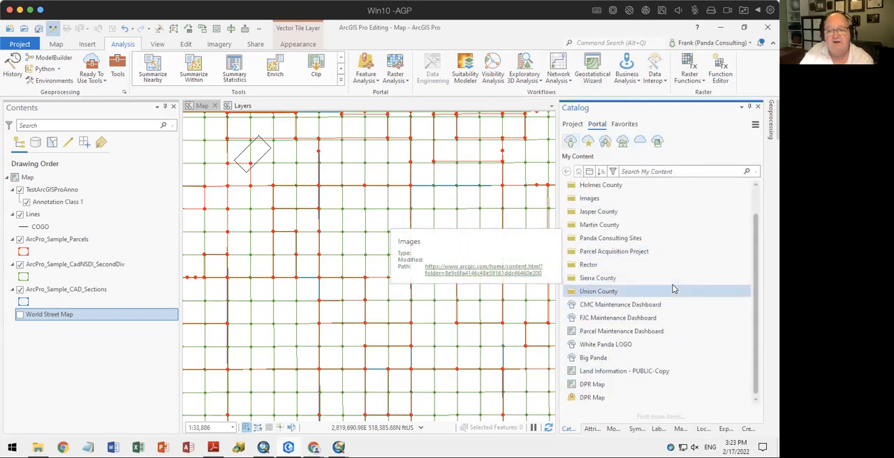
{"action": "scroll", "coordinate": [673, 285], "scroll_direction": "up", "scroll_amount": 1}
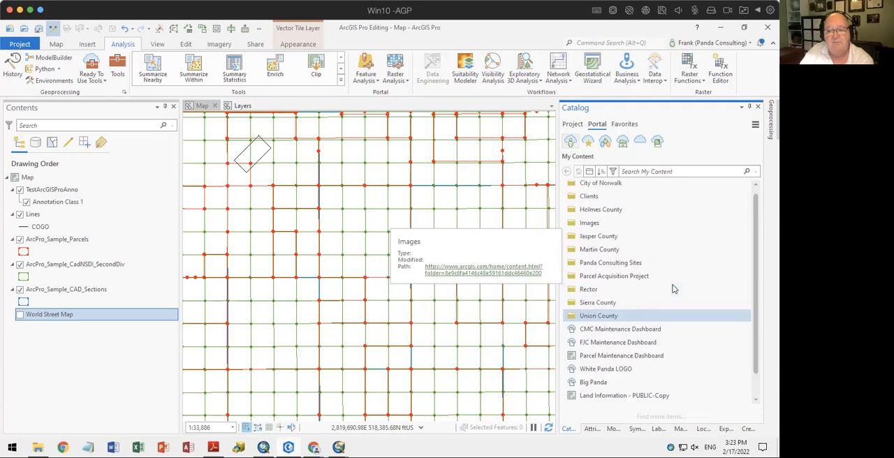
{"action": "double_click", "coordinate": [605, 277]}
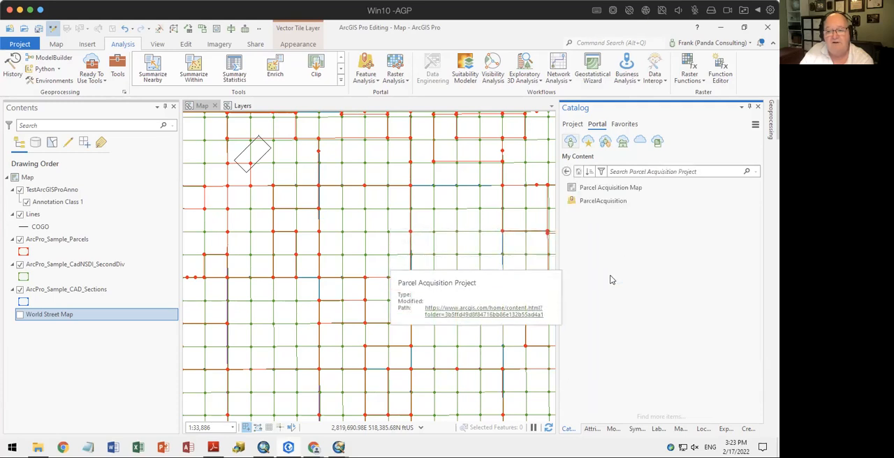
Open the Parcel Acquisition Map web map and examine its coverage of Florida's counties
{"action": "left_click", "coordinate": [586, 190]}
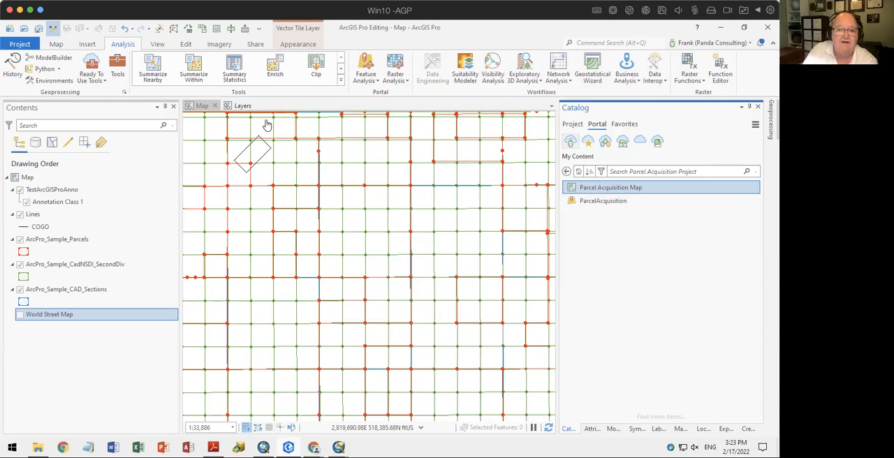
{"action": "double_click", "coordinate": [579, 189]}
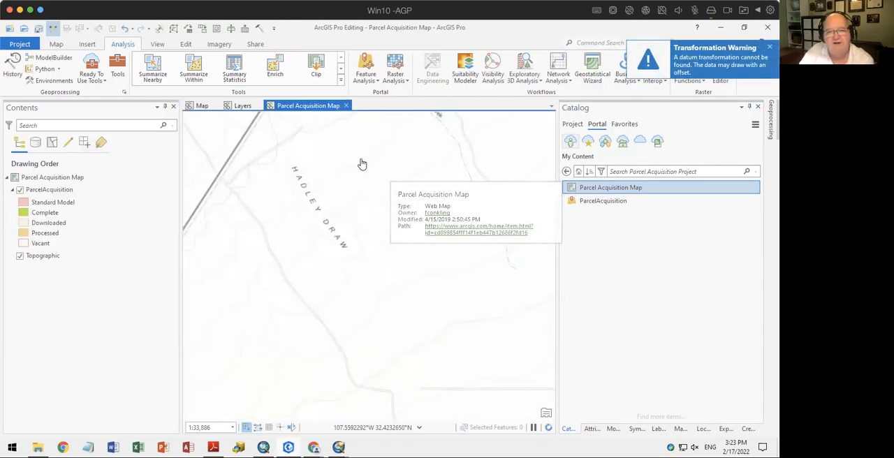
{"action": "scroll", "coordinate": [396, 203], "scroll_direction": "down", "scroll_amount": 10}
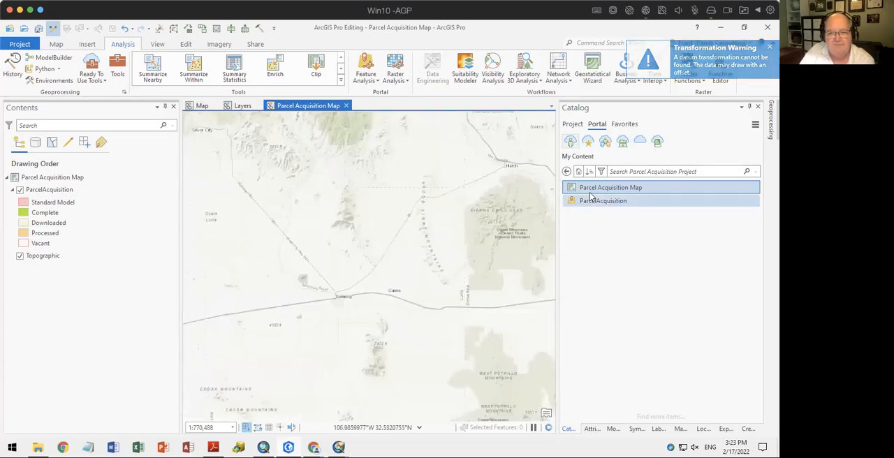
{"action": "scroll", "coordinate": [477, 297], "scroll_direction": "down", "scroll_amount": 15}
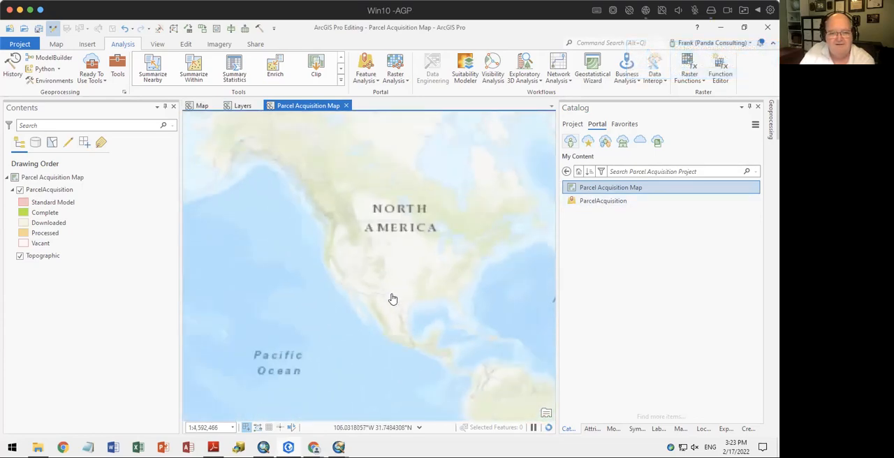
{"action": "scroll", "coordinate": [453, 315], "scroll_direction": "up", "scroll_amount": 10}
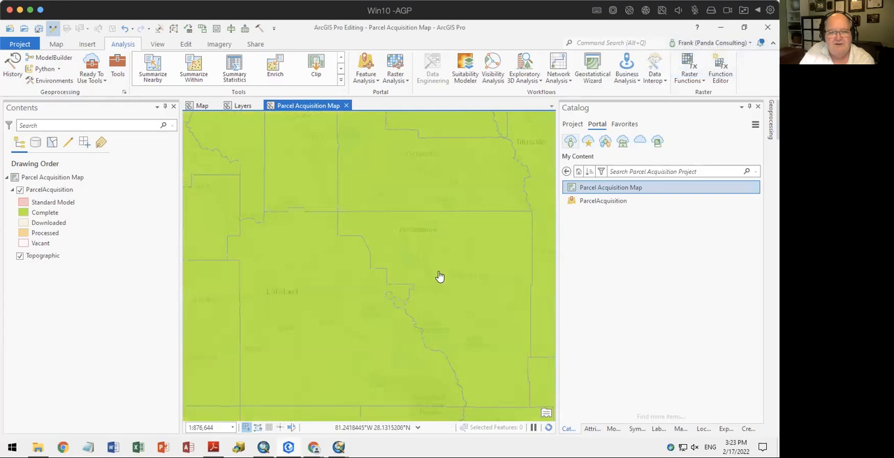
Check the details of the web map and the ParcelAcquisition feature layer, and close the Parcel Acquisition Map view
{"action": "mouse_move", "coordinate": [618, 192]}
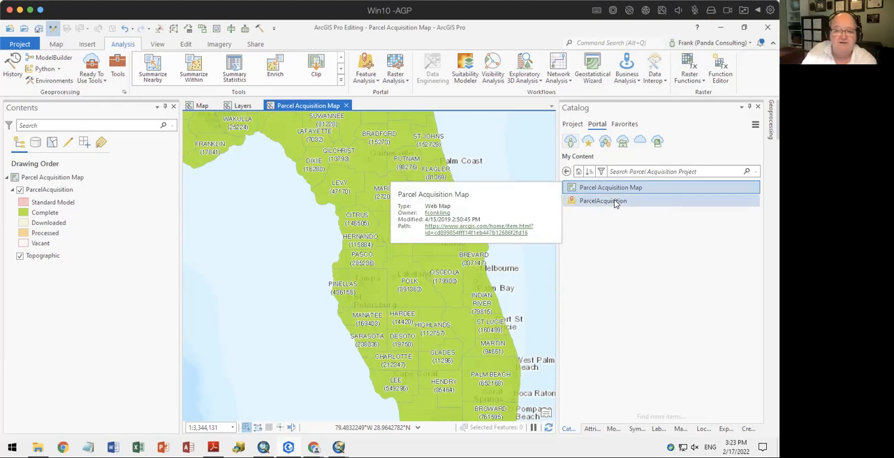
{"action": "left_click", "coordinate": [615, 204]}
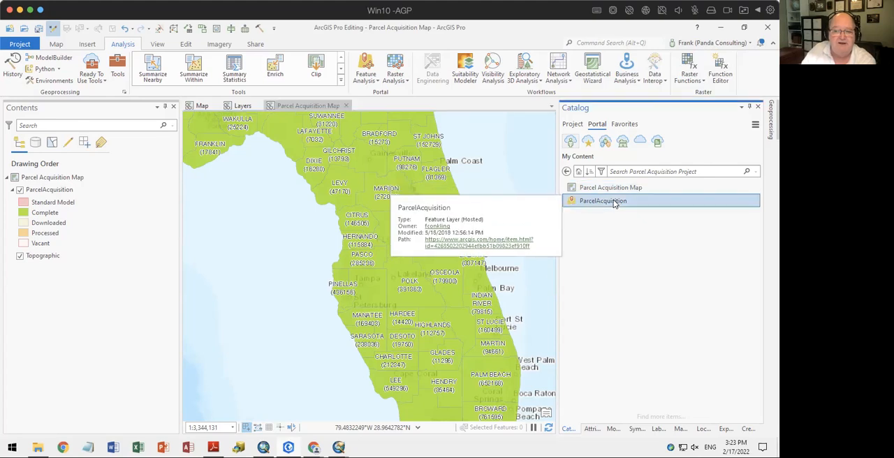
{"action": "left_click", "coordinate": [346, 106]}
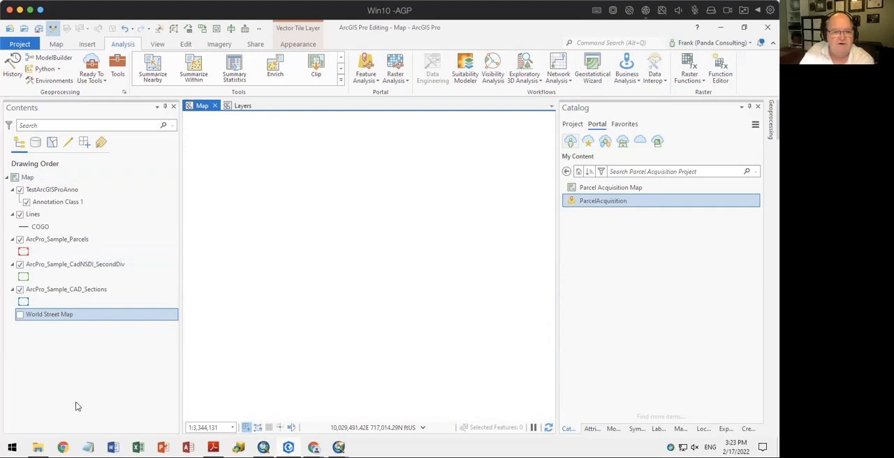
Zoom the map to the ArcPro_Sample_Parcels layer and take a closer look at the area around the tilted rectangle
{"action": "right_click", "coordinate": [56, 242]}
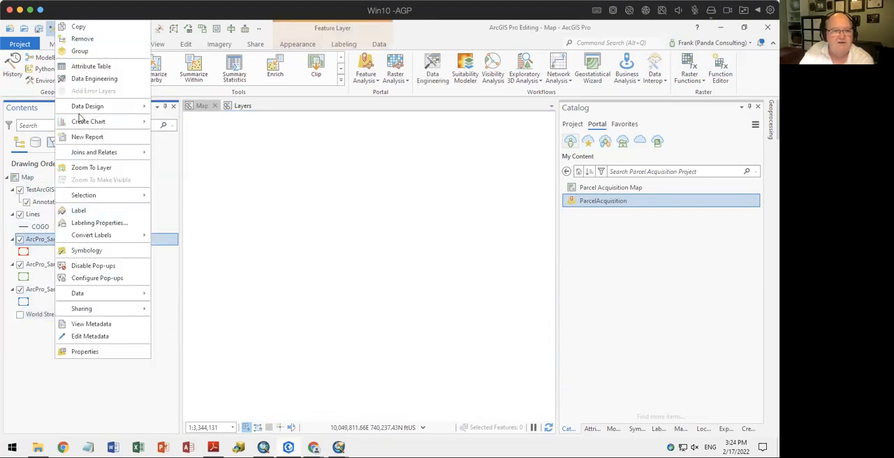
{"action": "left_click", "coordinate": [98, 168]}
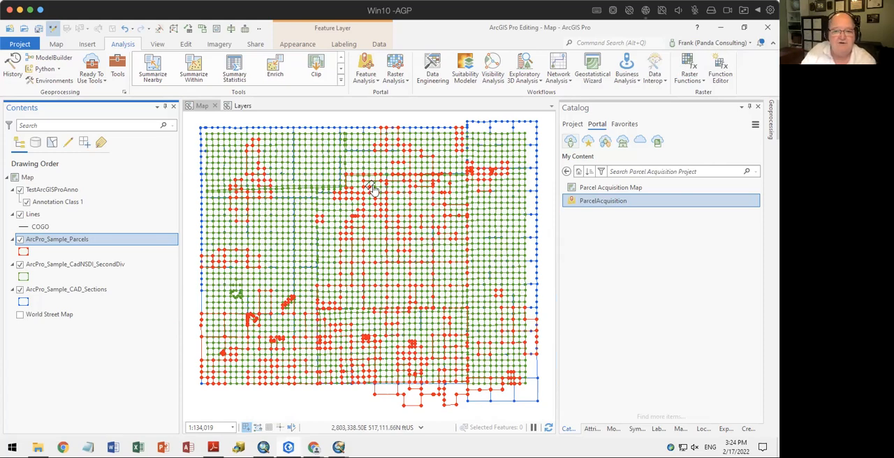
{"action": "scroll", "coordinate": [374, 190], "scroll_direction": "up", "scroll_amount": 3}
{"action": "scroll", "coordinate": [375, 190], "scroll_direction": "up", "scroll_amount": 6}
{"action": "scroll", "coordinate": [375, 191], "scroll_direction": "down", "scroll_amount": 1}
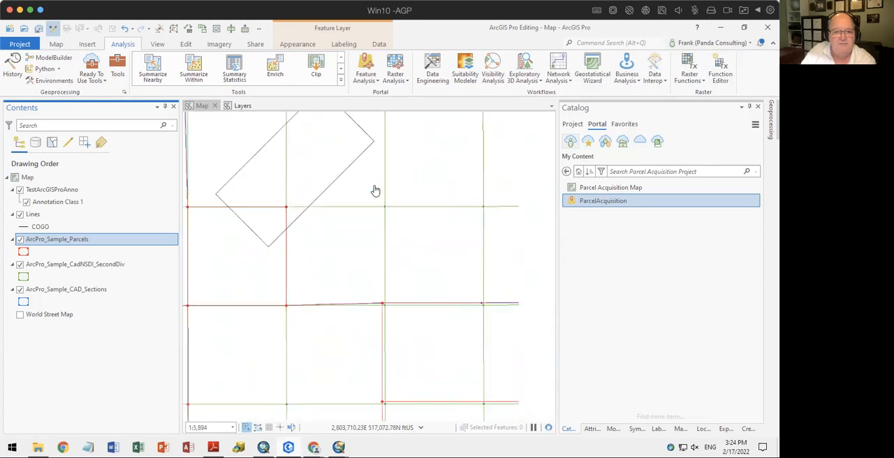
{"action": "left_click", "coordinate": [243, 105]}
{"action": "left_click", "coordinate": [204, 106]}
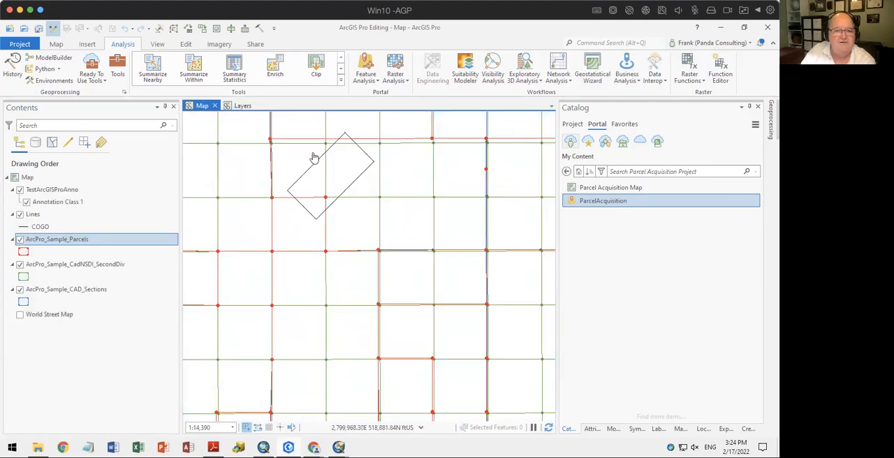
Review the Catalog's project, portal and favorite items, and return to the project contents
{"action": "left_click", "coordinate": [575, 126]}
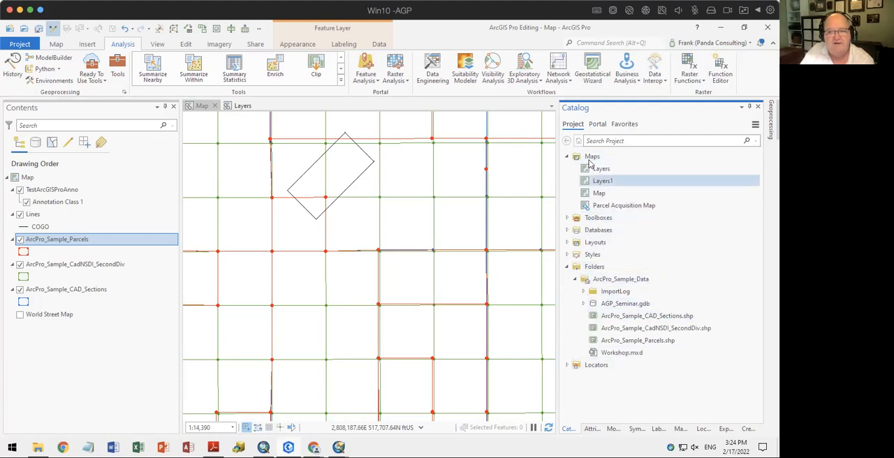
{"action": "left_click", "coordinate": [598, 125]}
{"action": "left_click", "coordinate": [624, 124]}
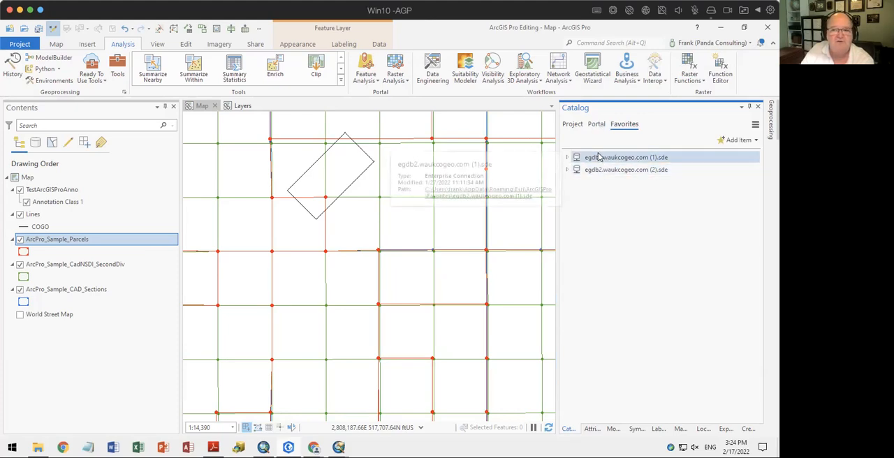
{"action": "left_click", "coordinate": [573, 124]}
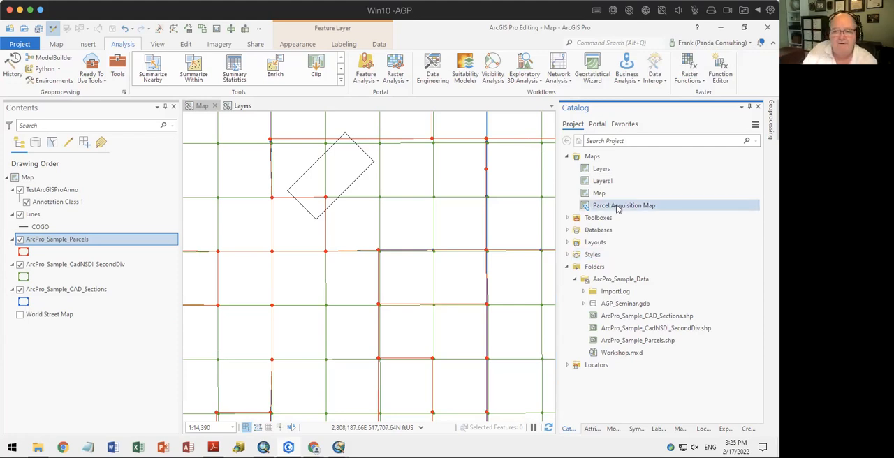
Delete Parcel Acquisition Map and Layers1 from the project's maps
{"action": "right_click", "coordinate": [601, 205]}
{"action": "left_click", "coordinate": [592, 158]}
{"action": "left_click", "coordinate": [589, 157]}
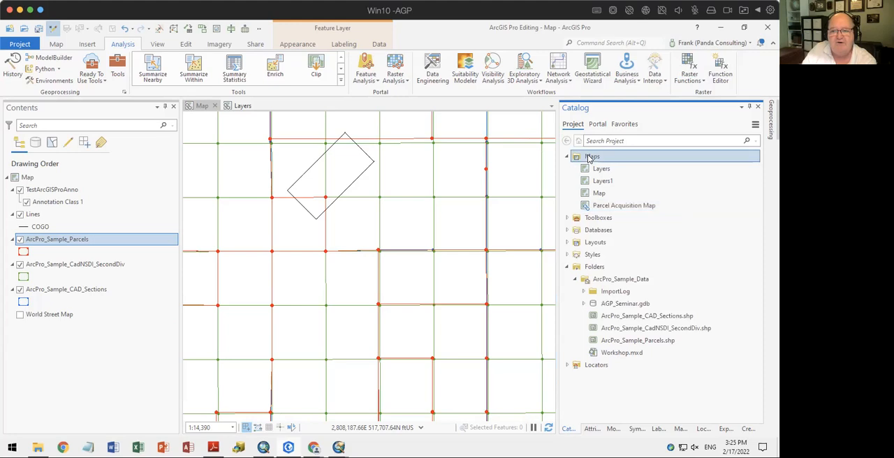
{"action": "right_click", "coordinate": [600, 205]}
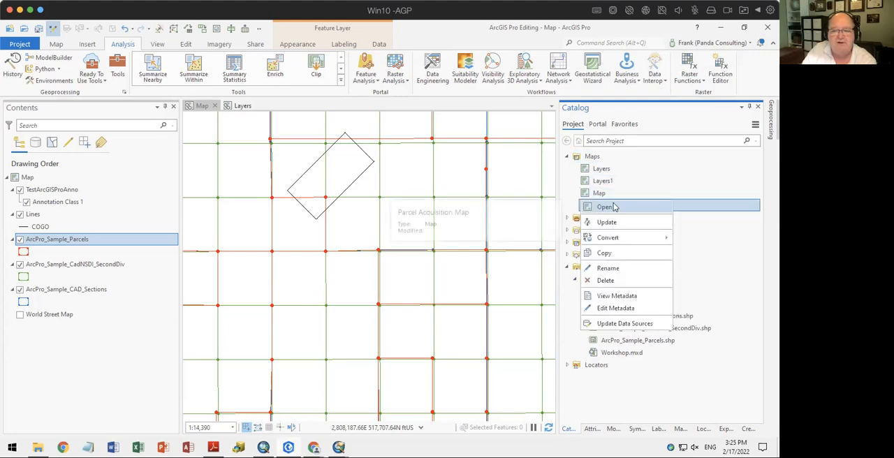
{"action": "left_click", "coordinate": [607, 280]}
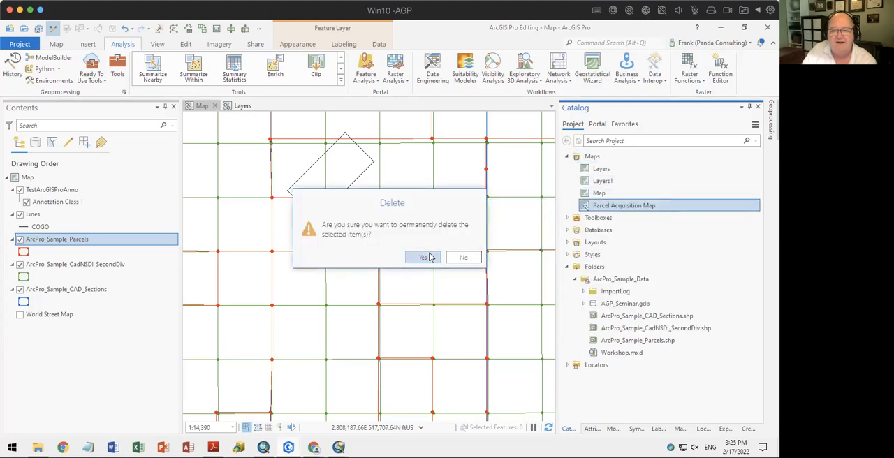
{"action": "left_click", "coordinate": [426, 257]}
{"action": "right_click", "coordinate": [597, 187]}
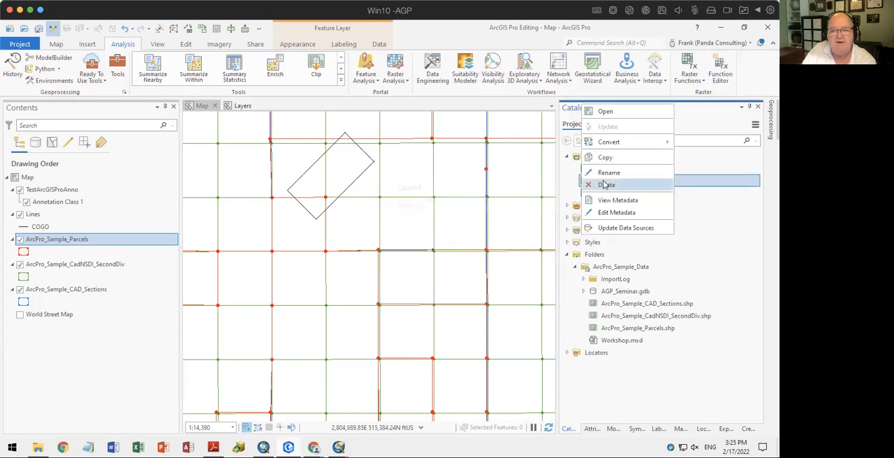
{"action": "left_click", "coordinate": [612, 183]}
{"action": "left_click", "coordinate": [423, 257]}
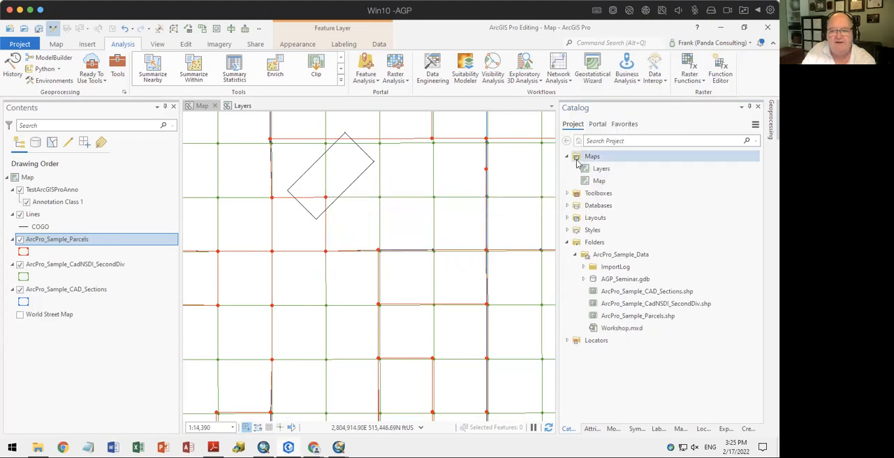
Make AGP_Seminar.gdb the project's default geodatabase and remove Default.gdb from the project's databases
{"action": "left_click", "coordinate": [587, 196]}
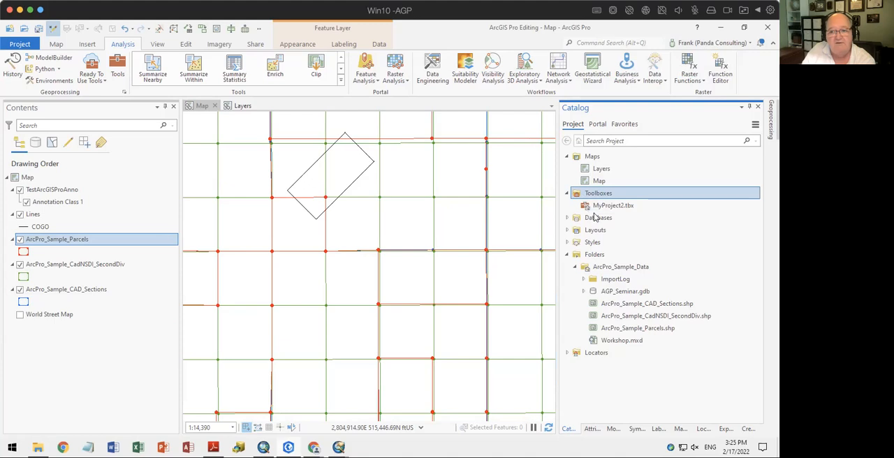
{"action": "left_click", "coordinate": [567, 217]}
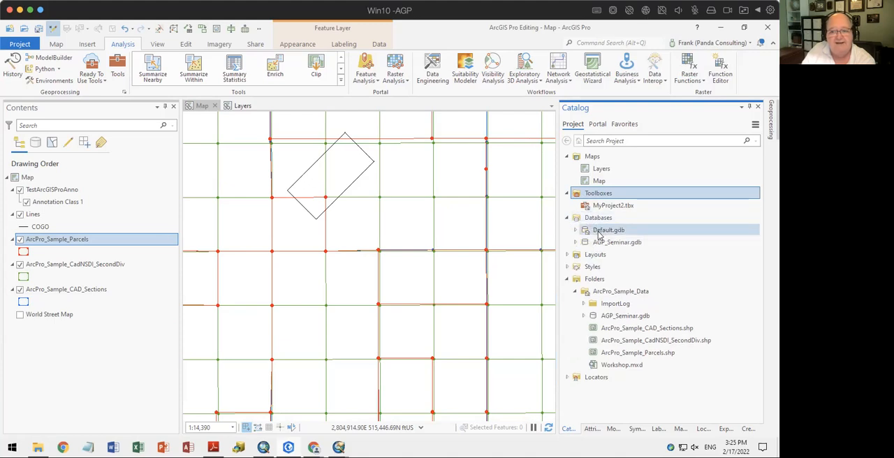
{"action": "mouse_move", "coordinate": [601, 243]}
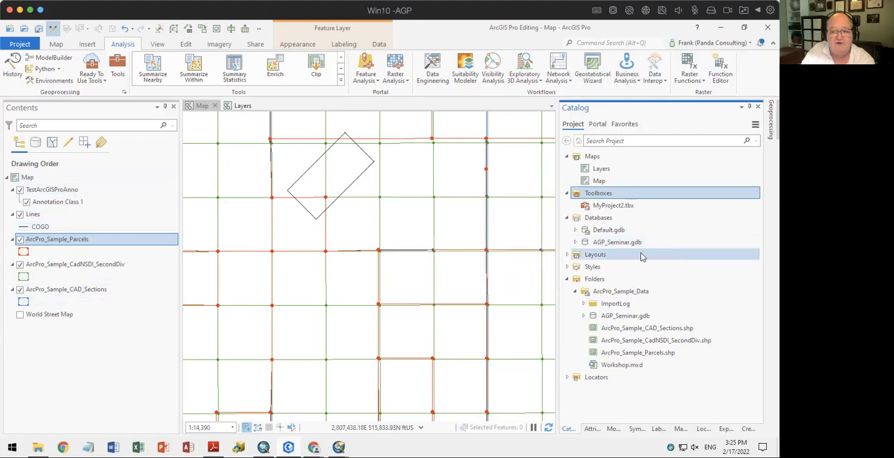
{"action": "right_click", "coordinate": [608, 244]}
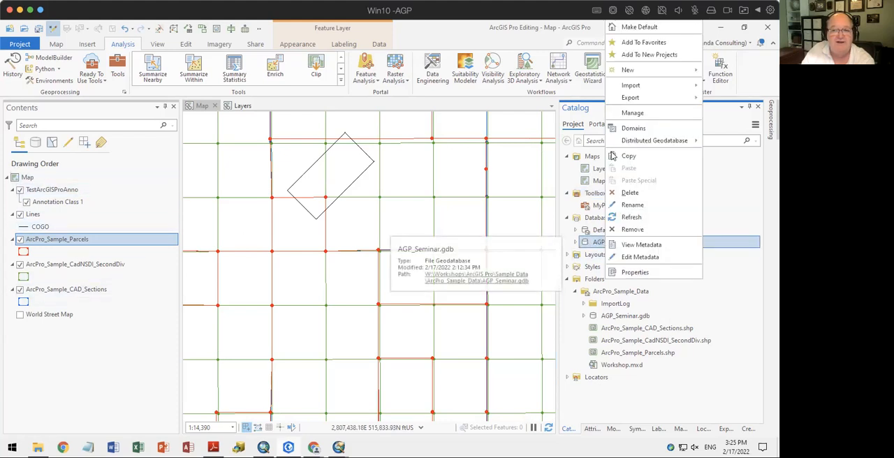
{"action": "left_click", "coordinate": [637, 27]}
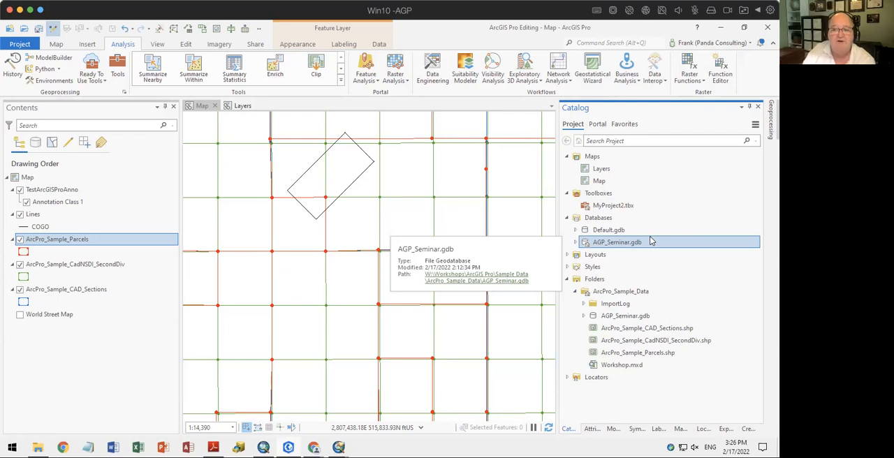
{"action": "right_click", "coordinate": [614, 231]}
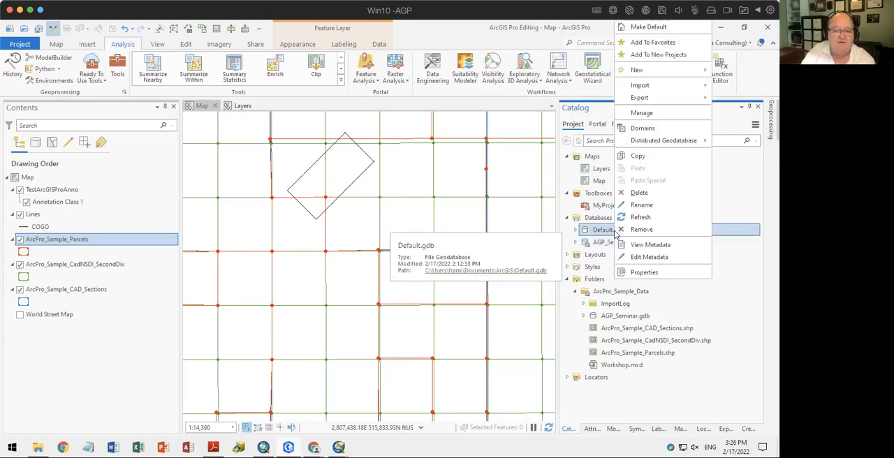
{"action": "left_click", "coordinate": [629, 230]}
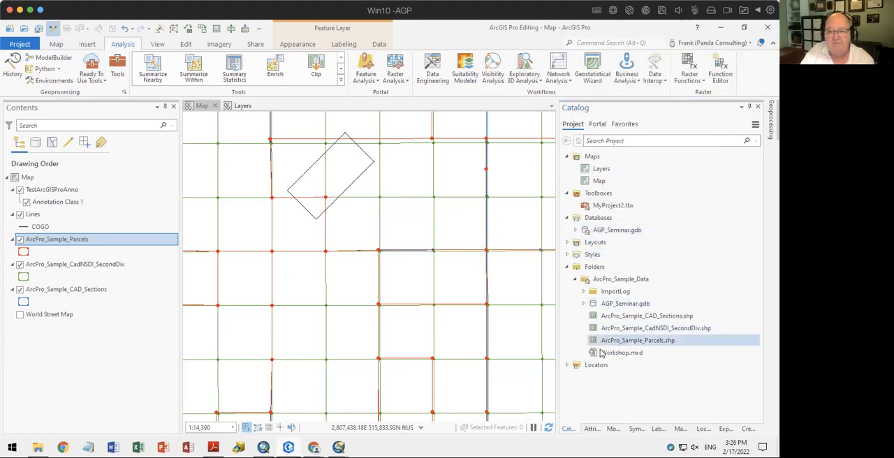
Expand the project's layouts and styles in the Catalog and look through their items
{"action": "left_click", "coordinate": [566, 243]}
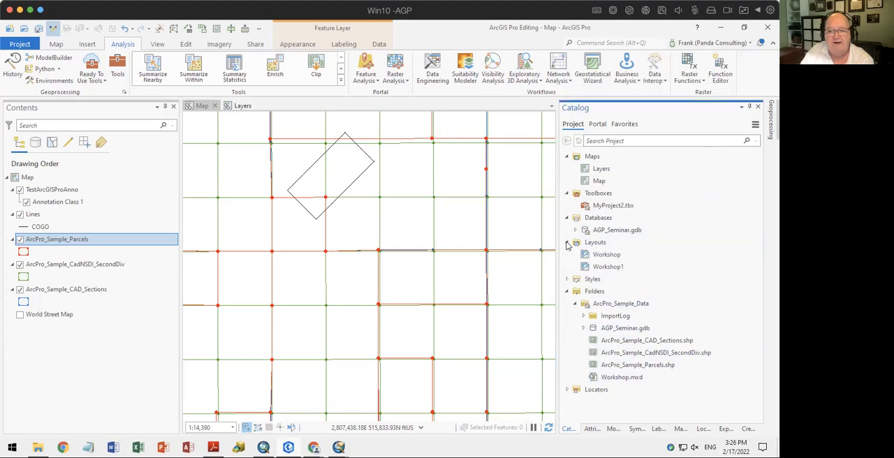
{"action": "left_click", "coordinate": [606, 255]}
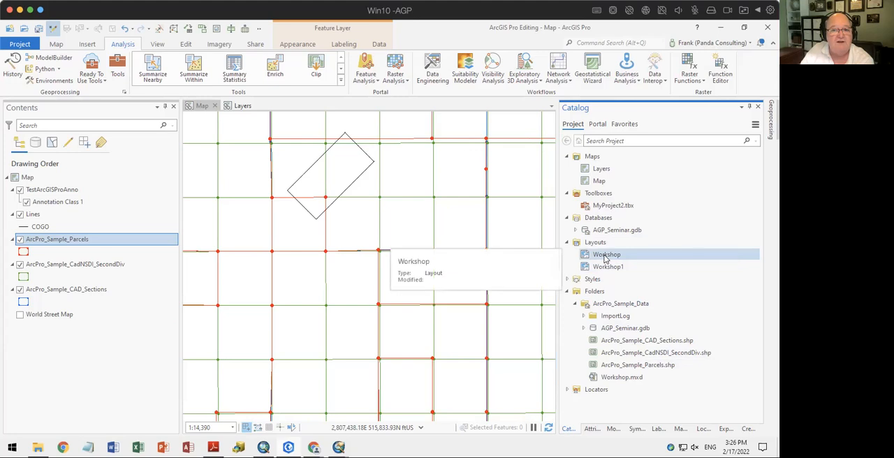
{"action": "left_click", "coordinate": [567, 280]}
{"action": "scroll", "coordinate": [645, 266], "scroll_direction": "down", "scroll_amount": 2}
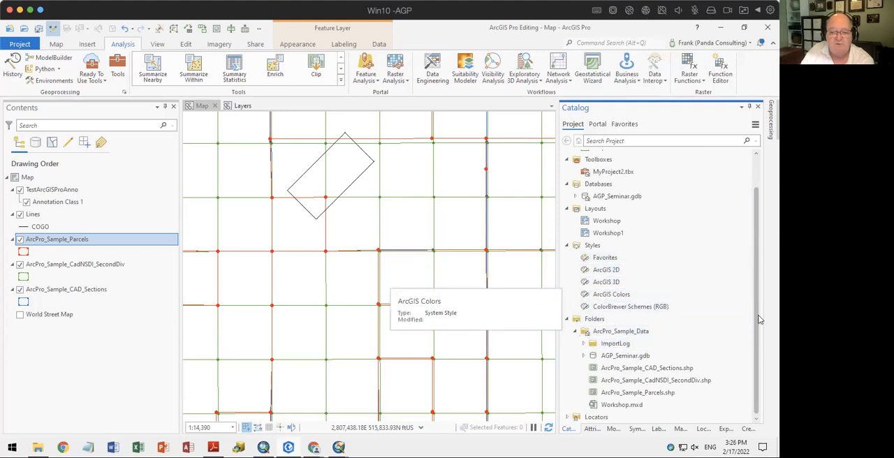
Switch to ArcMap and connect the Catalog to the folder W:\_Conference Info\2022\WLIA
{"action": "left_click", "coordinate": [260, 445]}
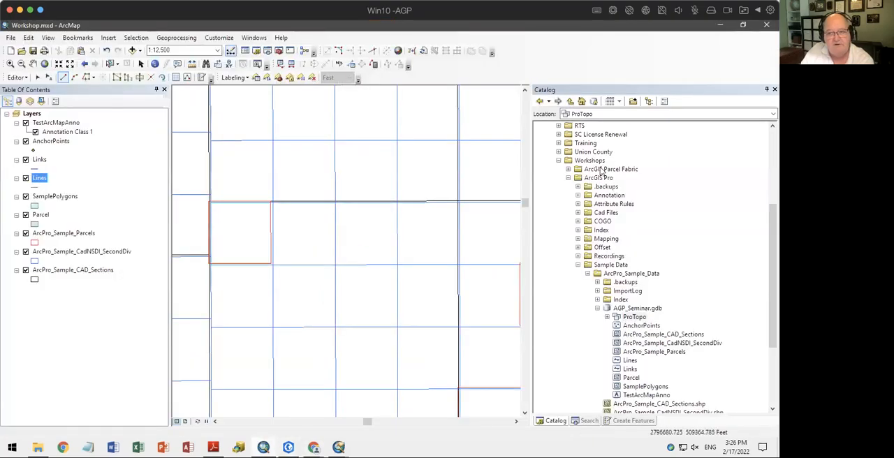
{"action": "scroll", "coordinate": [615, 187], "scroll_direction": "up", "scroll_amount": 5}
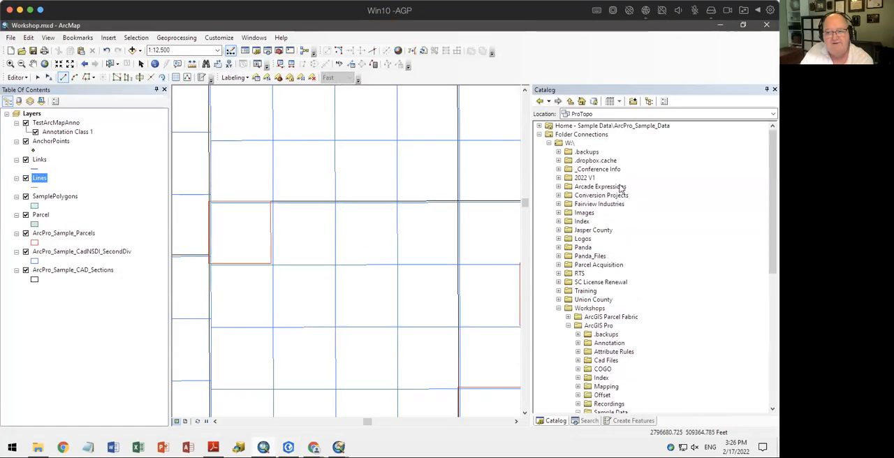
{"action": "right_click", "coordinate": [576, 136]}
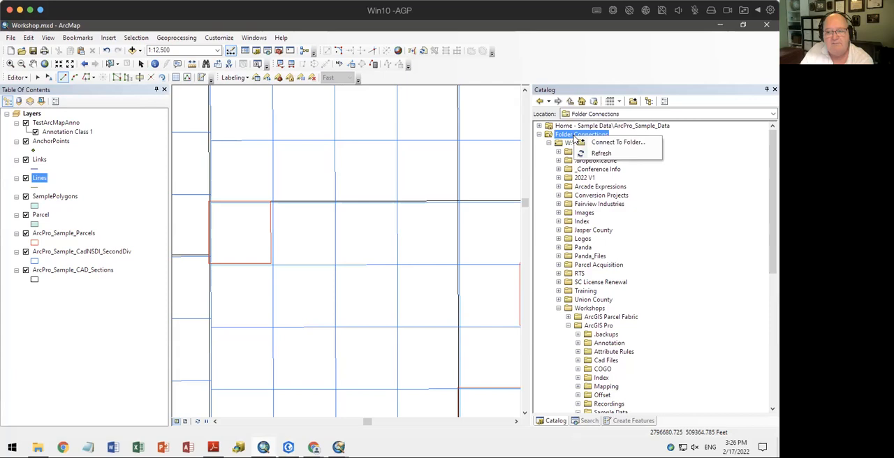
{"action": "left_click", "coordinate": [609, 143]}
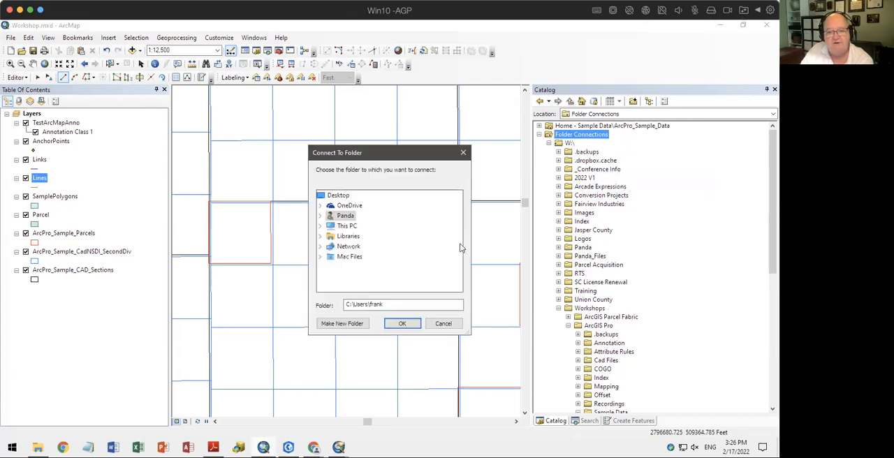
{"action": "double_click", "coordinate": [343, 226]}
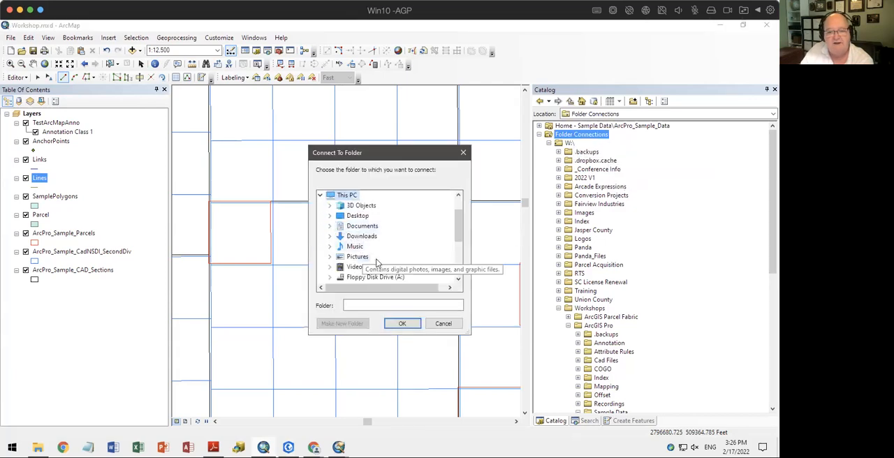
{"action": "scroll", "coordinate": [375, 261], "scroll_direction": "down", "scroll_amount": 4}
{"action": "double_click", "coordinate": [376, 237]}
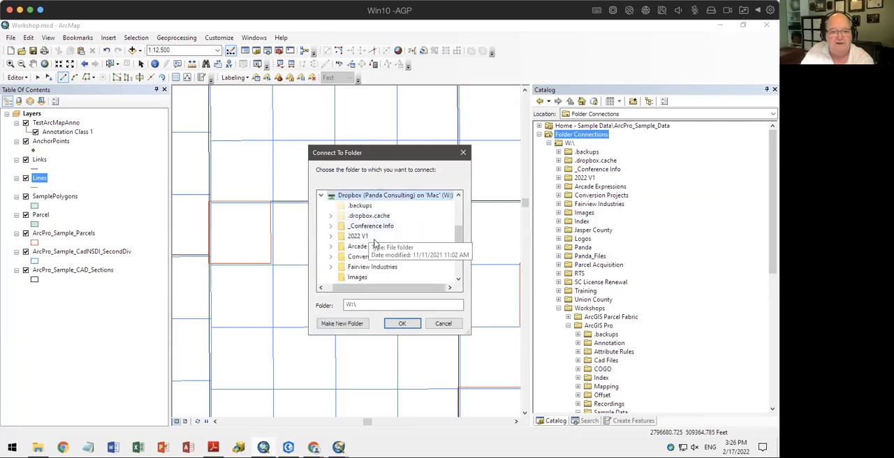
{"action": "double_click", "coordinate": [371, 227]}
{"action": "scroll", "coordinate": [381, 246], "scroll_direction": "down", "scroll_amount": 1}
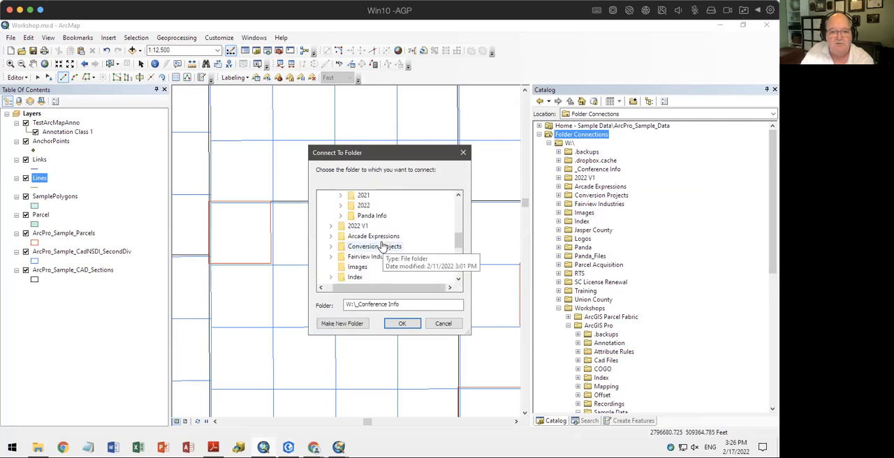
{"action": "left_click", "coordinate": [364, 206]}
{"action": "left_click", "coordinate": [371, 246]}
{"action": "left_click", "coordinate": [409, 325]}
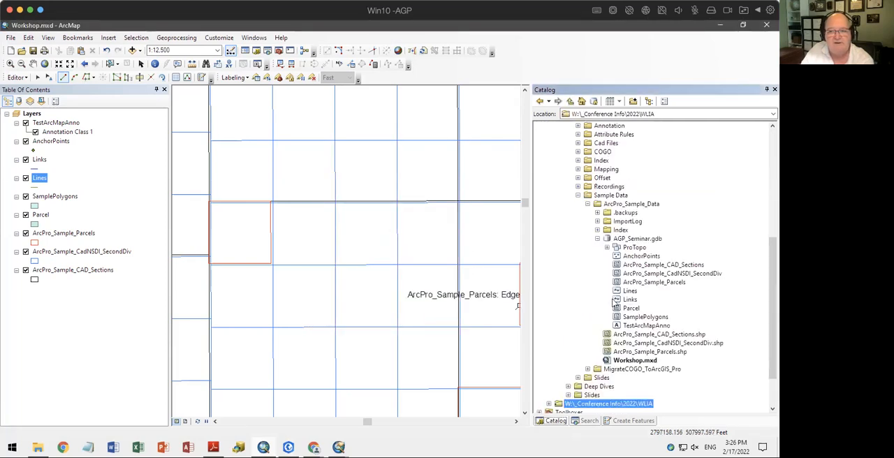
Switch to ArcGIS Pro and add a folder connection to the WLIA folder in the project
{"action": "left_click", "coordinate": [289, 447]}
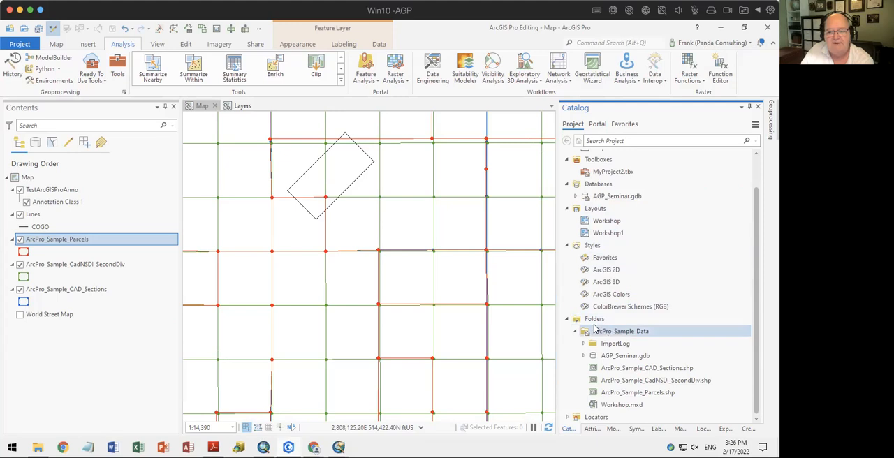
{"action": "right_click", "coordinate": [595, 319]}
{"action": "left_click", "coordinate": [605, 330]}
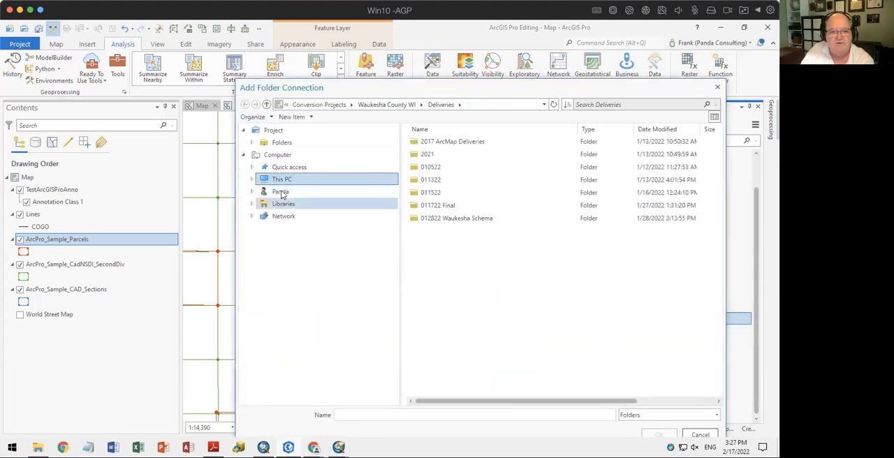
{"action": "left_click", "coordinate": [280, 180]}
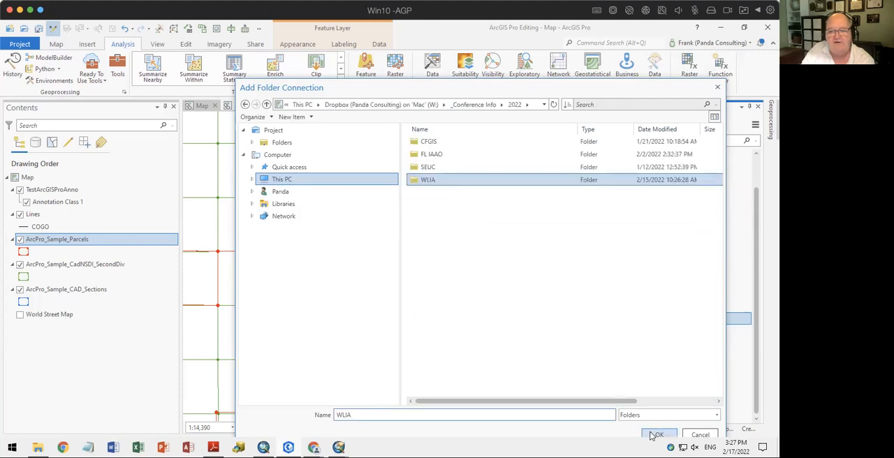
{"action": "left_click", "coordinate": [658, 434]}
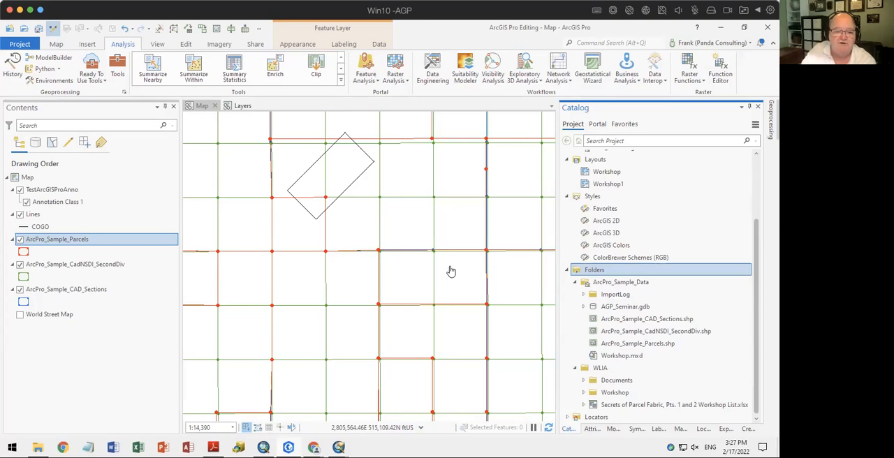
Switch to ArcMap to review the Catalog's folder connections, toolboxes and server entries, and bring up the workshop PDF
{"action": "left_click", "coordinate": [264, 447]}
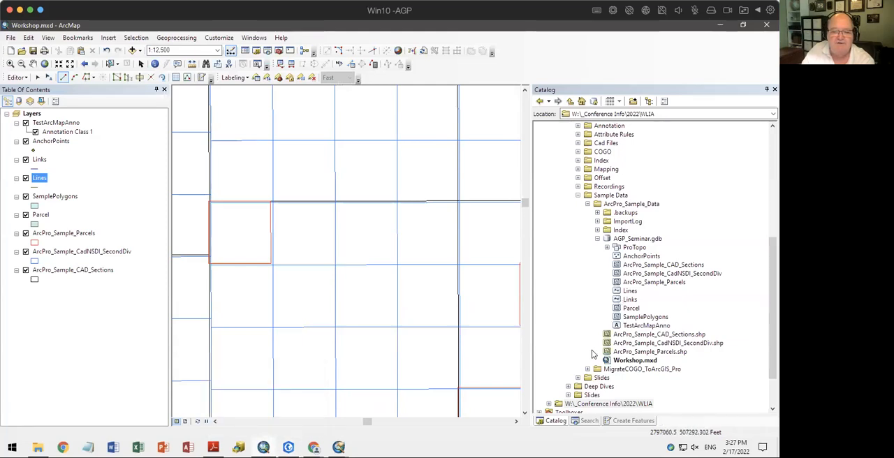
{"action": "left_click", "coordinate": [576, 195]}
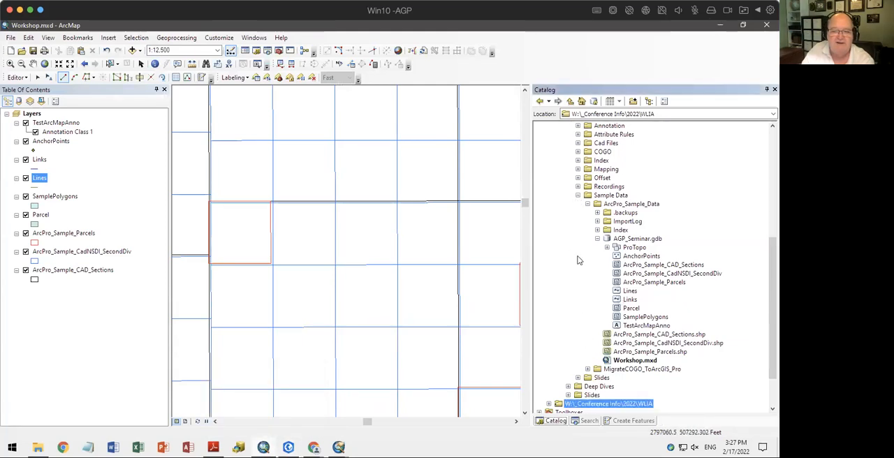
{"action": "scroll", "coordinate": [570, 335], "scroll_direction": "down", "scroll_amount": 2}
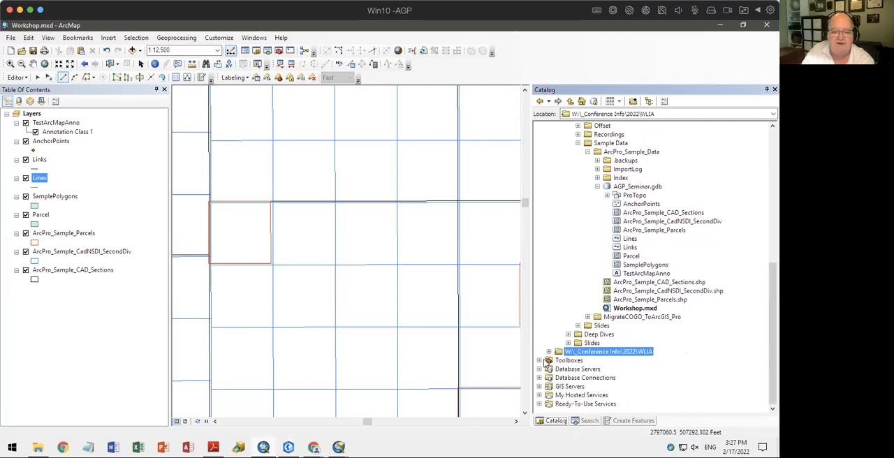
{"action": "left_click", "coordinate": [213, 447]}
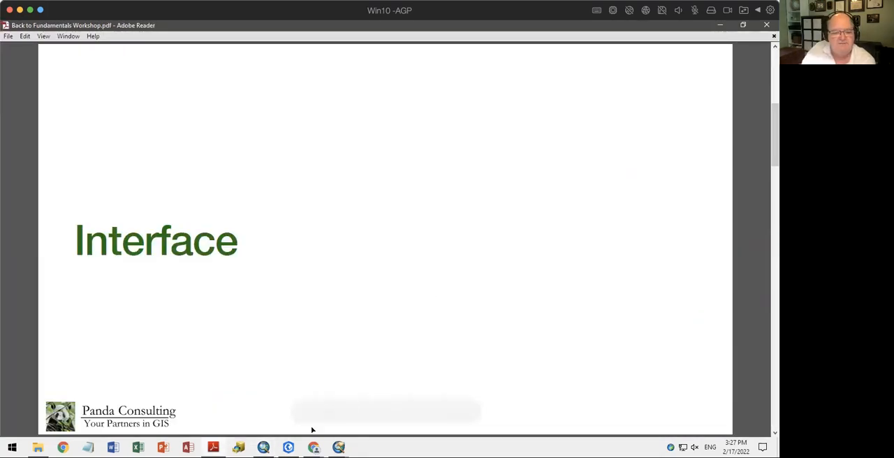
Return to ArcGIS Pro and toggle editing off, on and off again for the map
{"action": "left_click", "coordinate": [288, 447]}
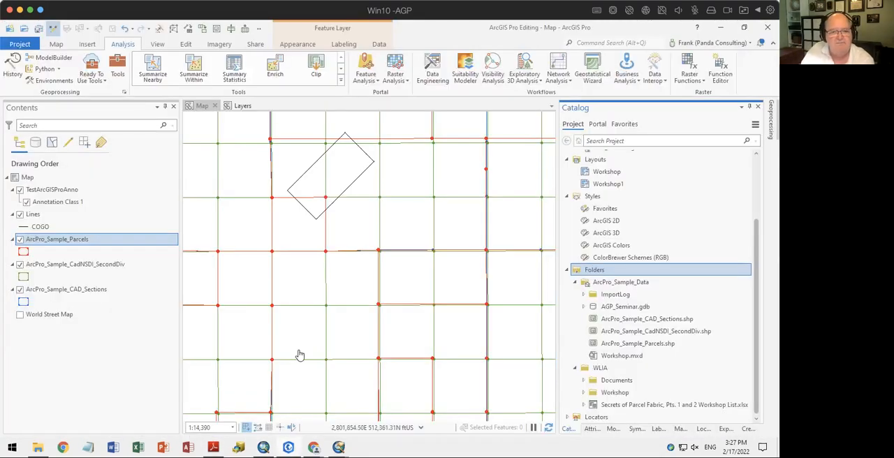
{"action": "left_click", "coordinate": [158, 44]}
{"action": "left_click", "coordinate": [186, 45]}
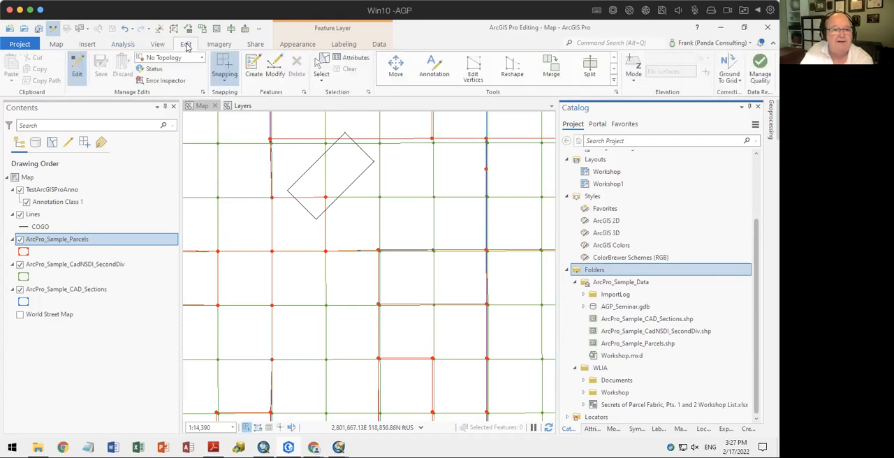
{"action": "left_click", "coordinate": [77, 74]}
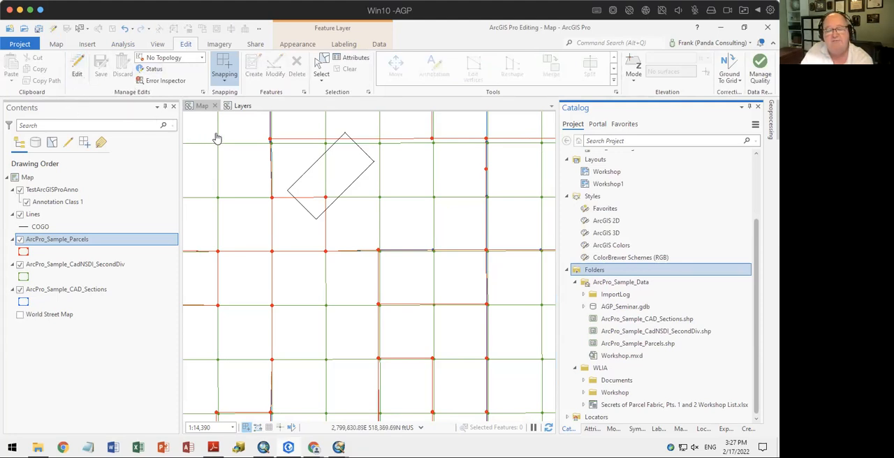
{"action": "left_click", "coordinate": [77, 71]}
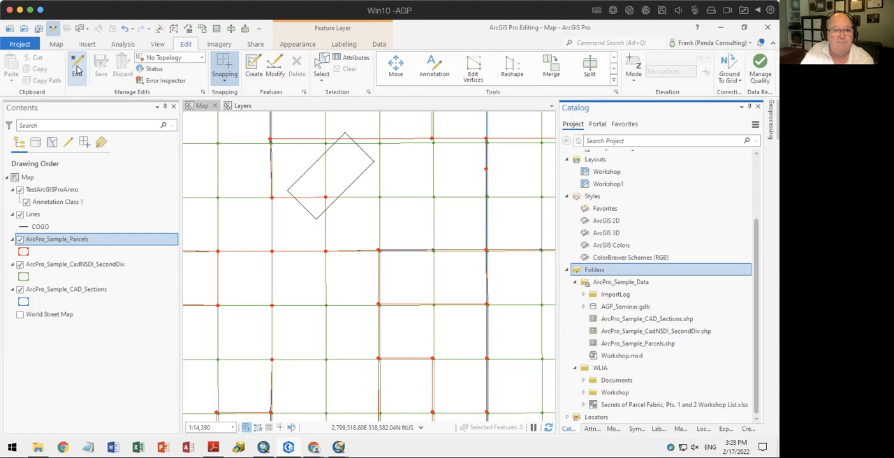
{"action": "left_click", "coordinate": [77, 71]}
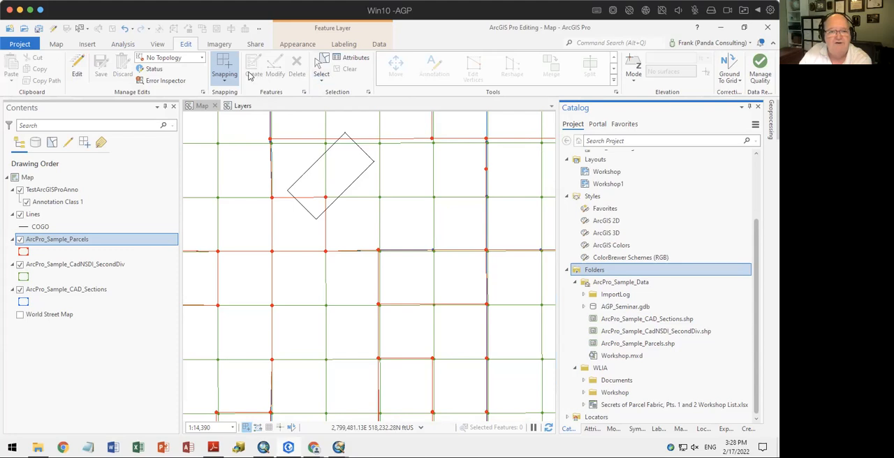
Review the selection methods, select the large parcel beneath the rotated rectangle and examine its attributes
{"action": "left_click", "coordinate": [325, 82]}
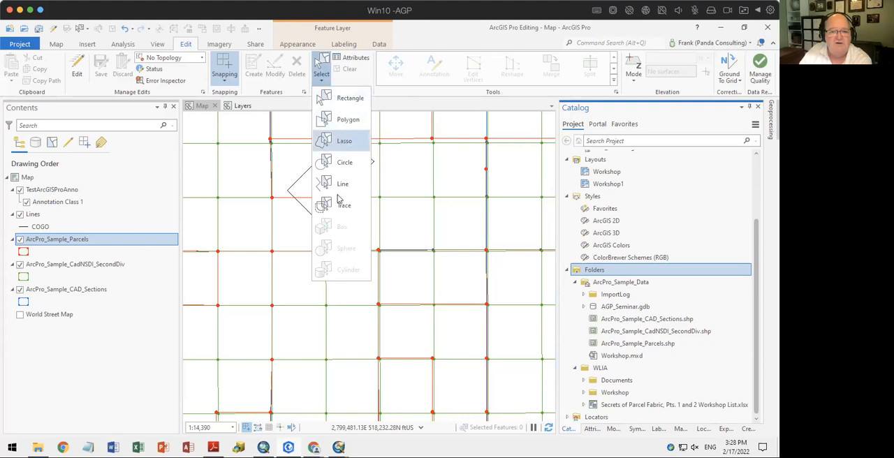
{"action": "left_click", "coordinate": [405, 36]}
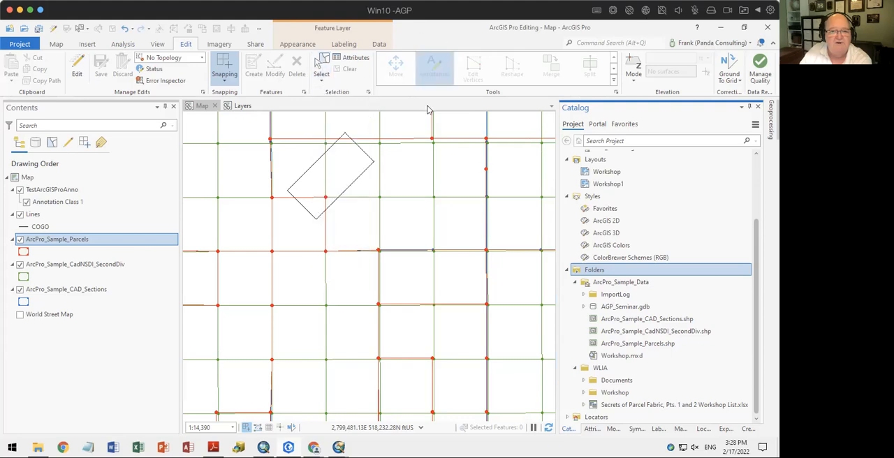
{"action": "left_click", "coordinate": [353, 57]}
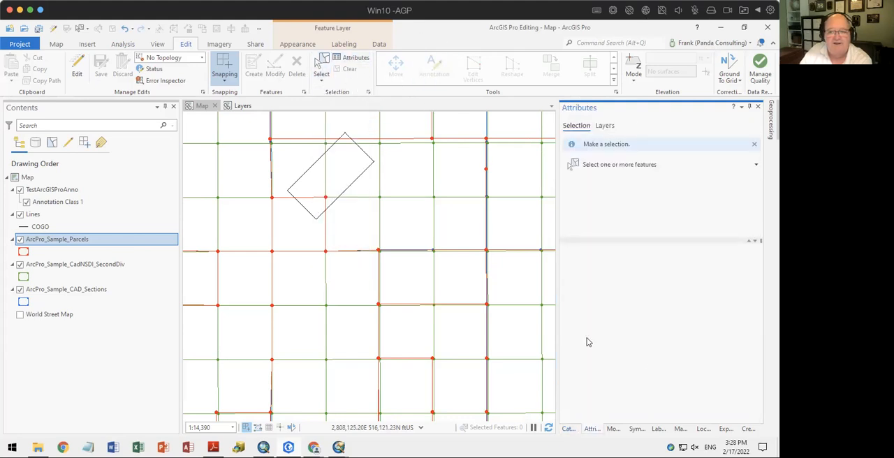
{"action": "left_click", "coordinate": [339, 169]}
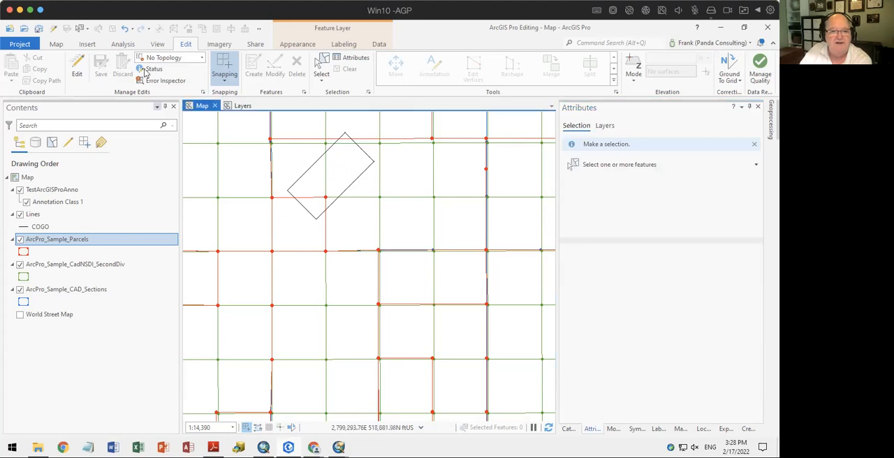
{"action": "left_click", "coordinate": [320, 67]}
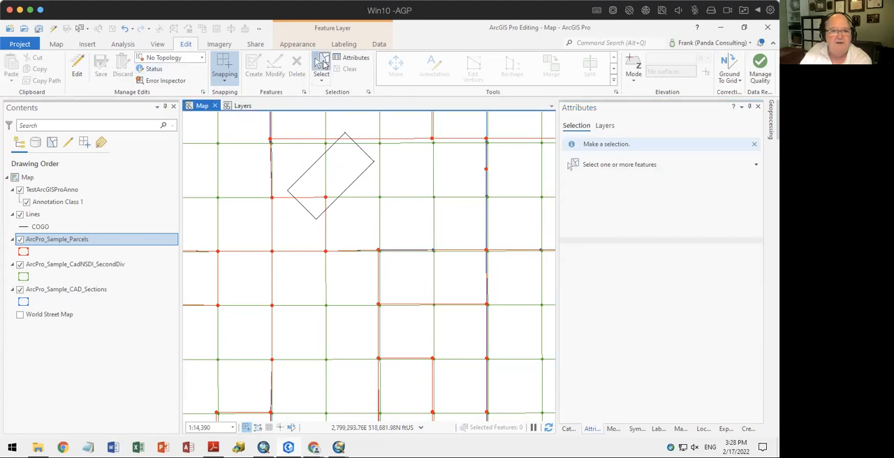
{"action": "left_click", "coordinate": [353, 167]}
{"action": "scroll", "coordinate": [689, 315], "scroll_direction": "down", "scroll_amount": 6}
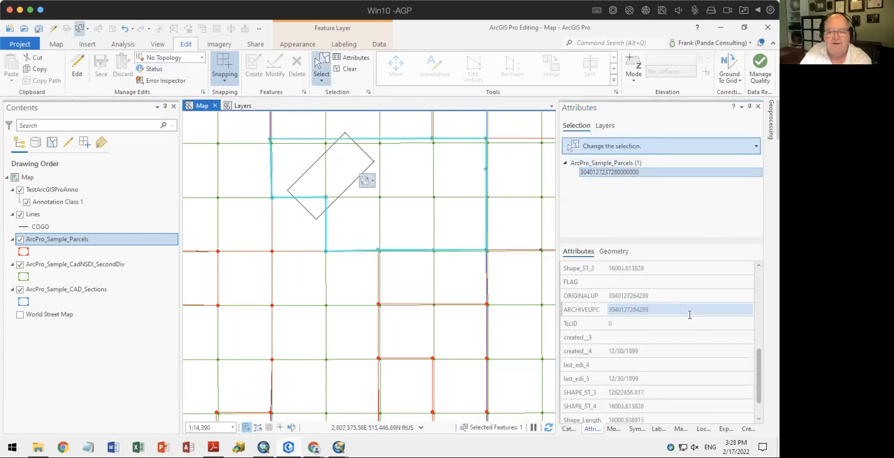
{"action": "scroll", "coordinate": [689, 315], "scroll_direction": "up", "scroll_amount": 6}
Review the imagery tools and the sharing tools, including the web layer publishing and overwriting options
{"action": "left_click", "coordinate": [219, 45]}
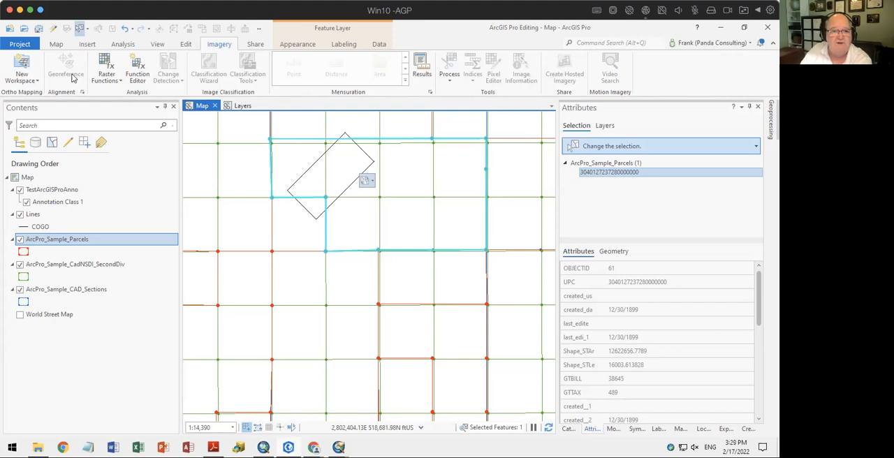
{"action": "left_click", "coordinate": [255, 45]}
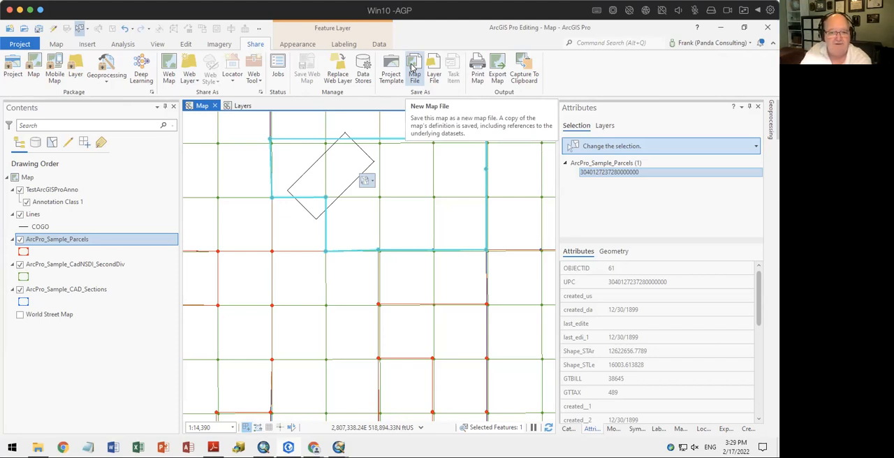
{"action": "left_click", "coordinate": [195, 82]}
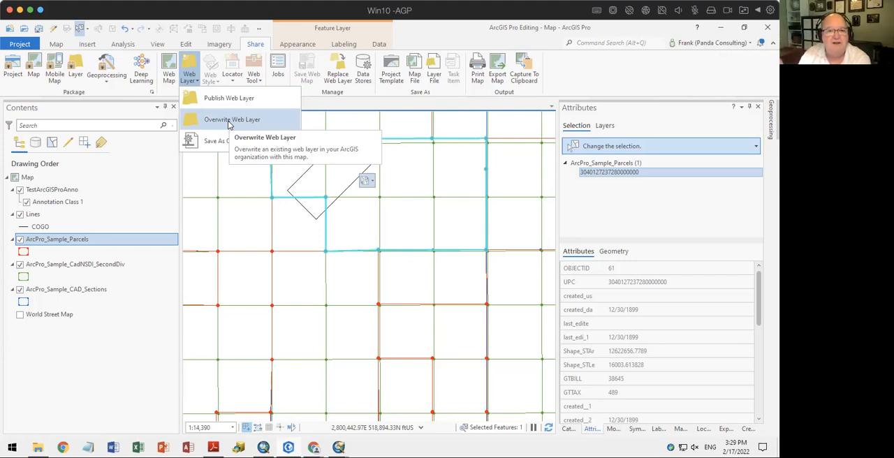
{"action": "left_click", "coordinate": [138, 109]}
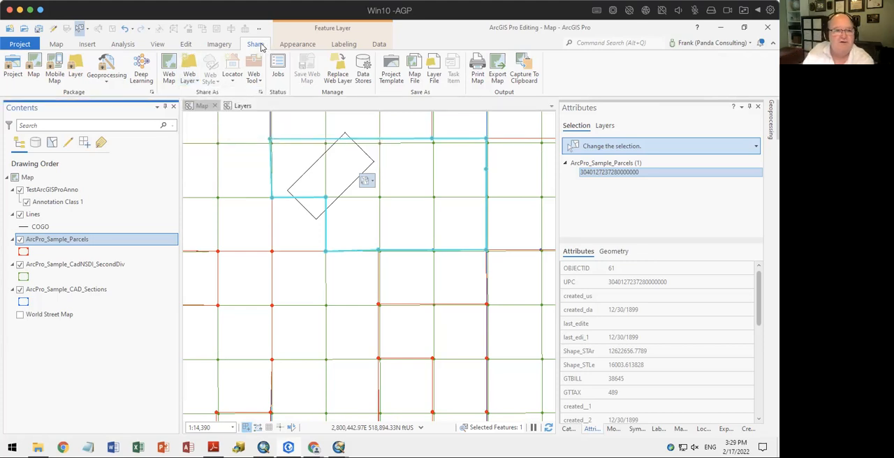
Review the appearance options for the ArcPro_Sample_CadNSDI_SecondDiv and Lines layers, including the transparency of Lines
{"action": "left_click", "coordinate": [293, 44]}
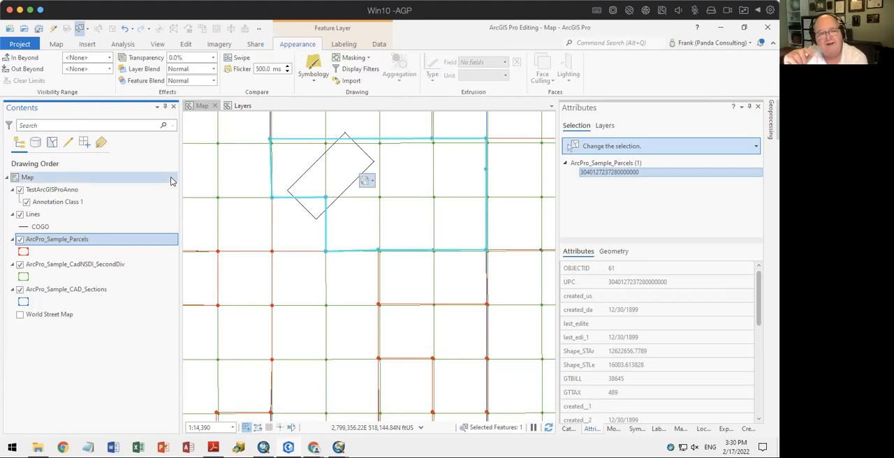
{"action": "left_click", "coordinate": [59, 268]}
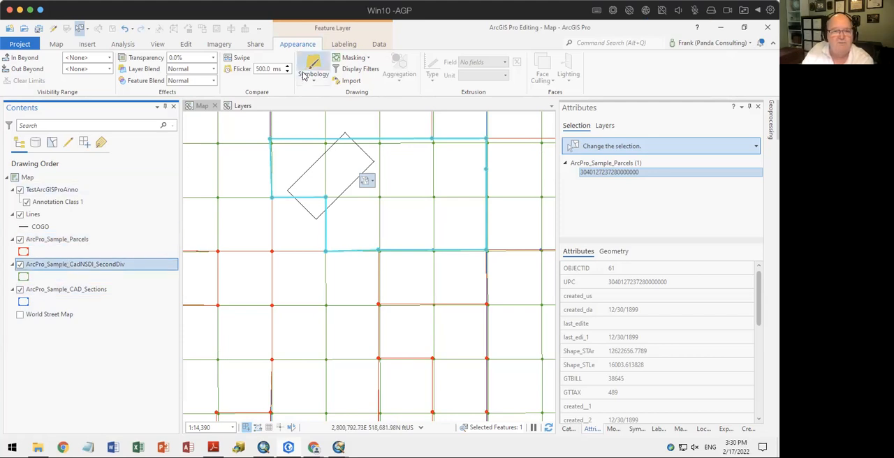
{"action": "left_click", "coordinate": [166, 242]}
{"action": "left_click", "coordinate": [174, 218]}
{"action": "left_click", "coordinate": [57, 176]}
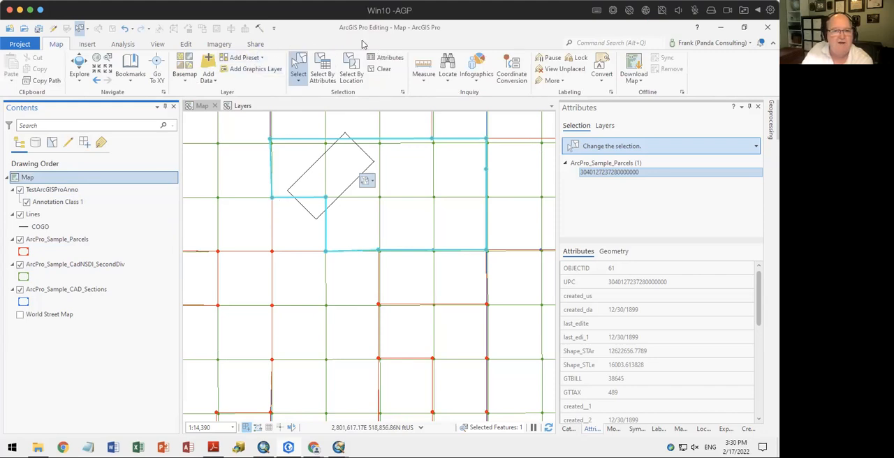
{"action": "left_click", "coordinate": [31, 216]}
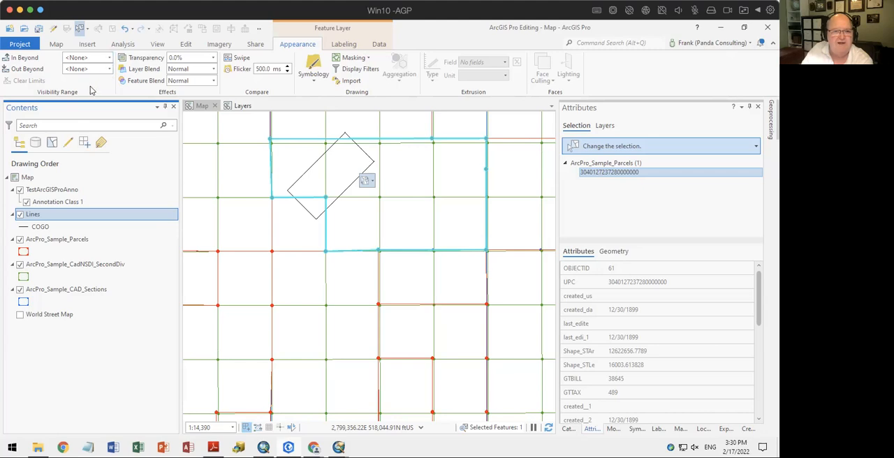
{"action": "left_click", "coordinate": [213, 61]}
{"action": "mouse_move", "coordinate": [173, 71]}
{"action": "left_mouse_down"}
{"action": "mouse_move", "coordinate": [191, 72]}
{"action": "mouse_move", "coordinate": [170, 72]}
{"action": "left_mouse_up"}
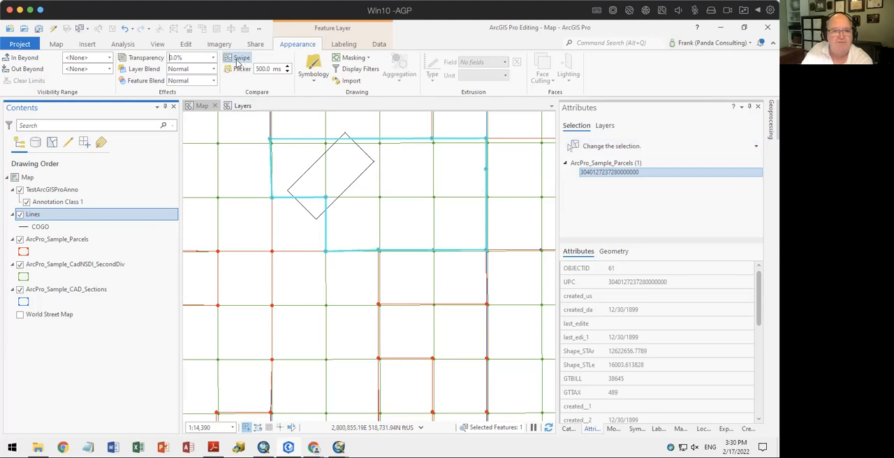
Activate the Swipe comparison, review the symbology types for the Lines layer and open its symbology settings
{"action": "left_click", "coordinate": [238, 62]}
{"action": "left_click", "coordinate": [314, 77]}
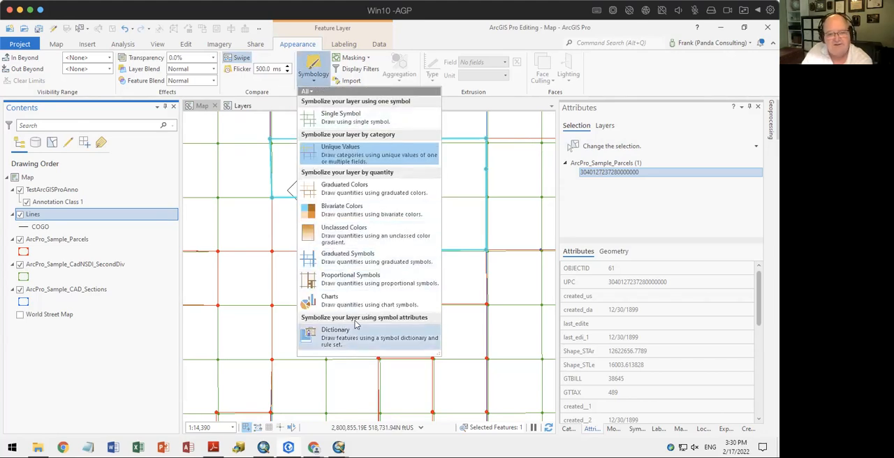
{"action": "left_click", "coordinate": [311, 61]}
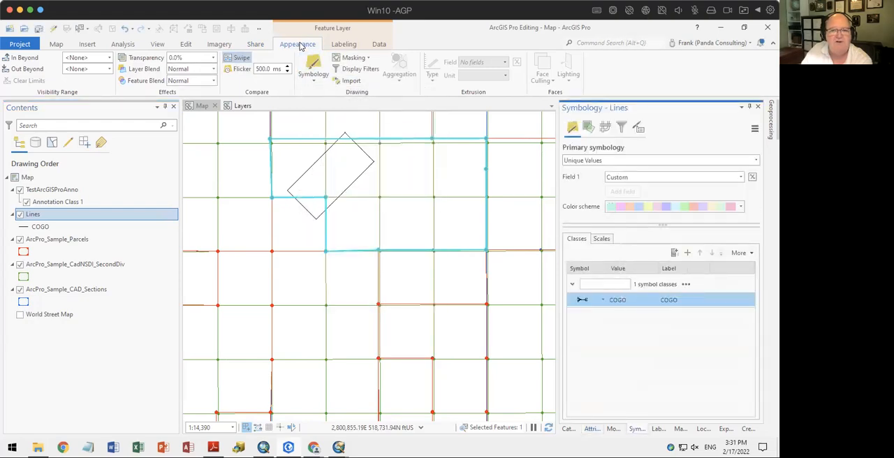
Review the labeling options and label classes of the Lines layer, then make Distance the current label class
{"action": "left_click", "coordinate": [343, 44]}
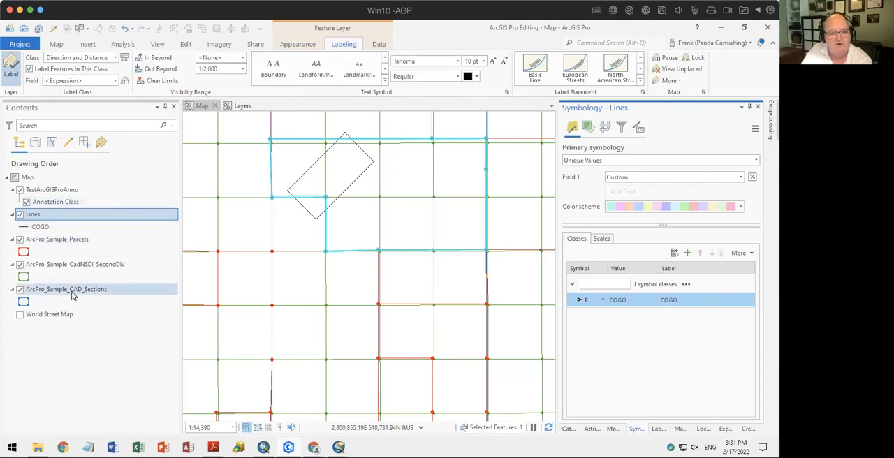
{"action": "left_click", "coordinate": [33, 228]}
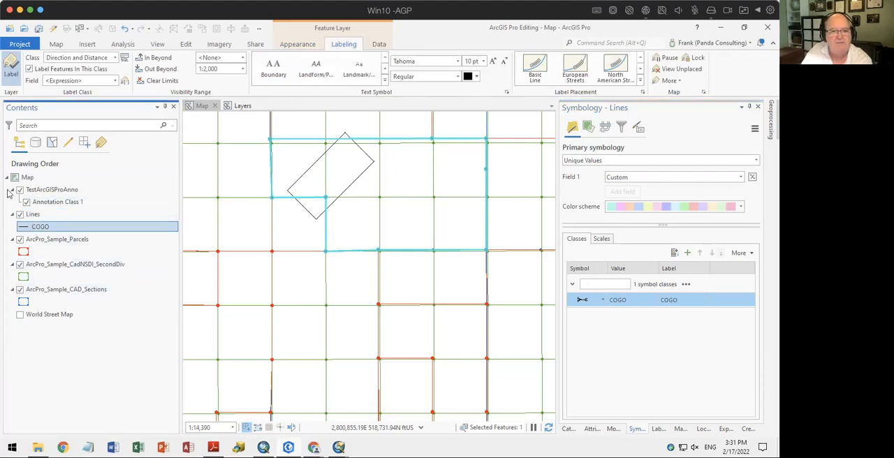
{"action": "left_click", "coordinate": [114, 58]}
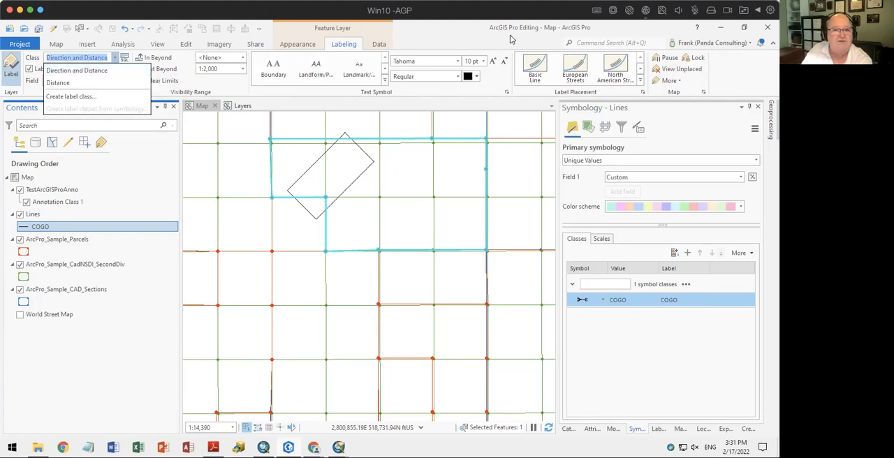
{"action": "left_click", "coordinate": [102, 70]}
{"action": "left_click", "coordinate": [88, 57]}
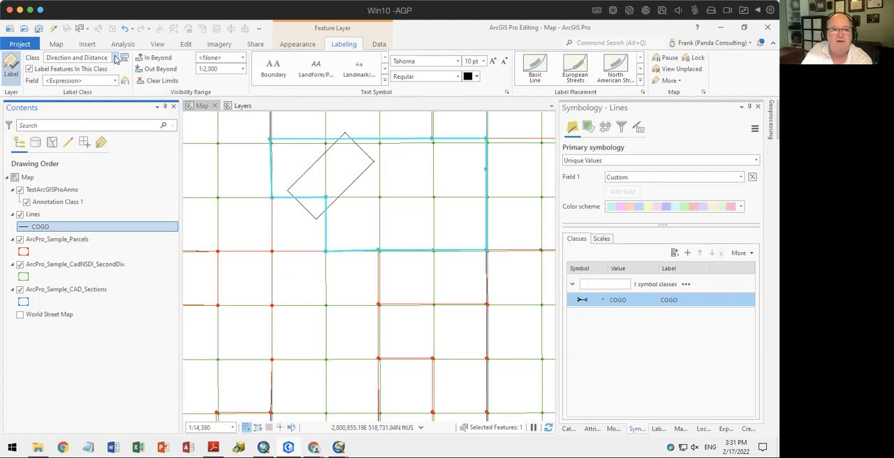
{"action": "left_click", "coordinate": [116, 58]}
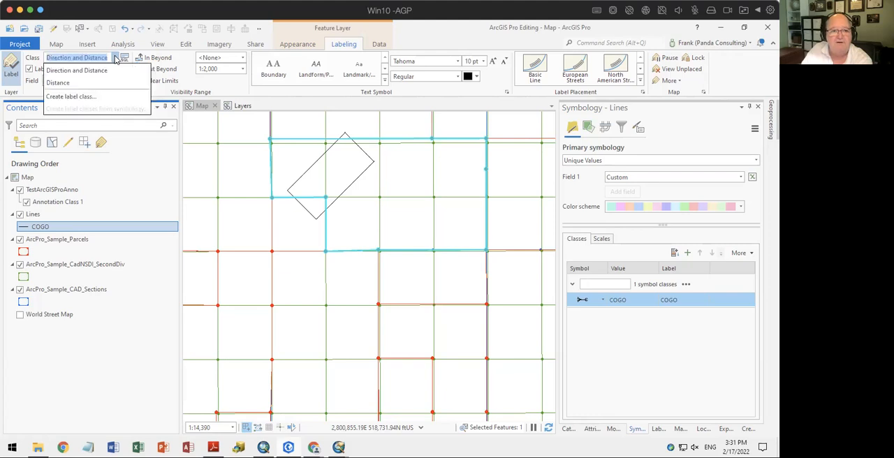
{"action": "left_click", "coordinate": [77, 83]}
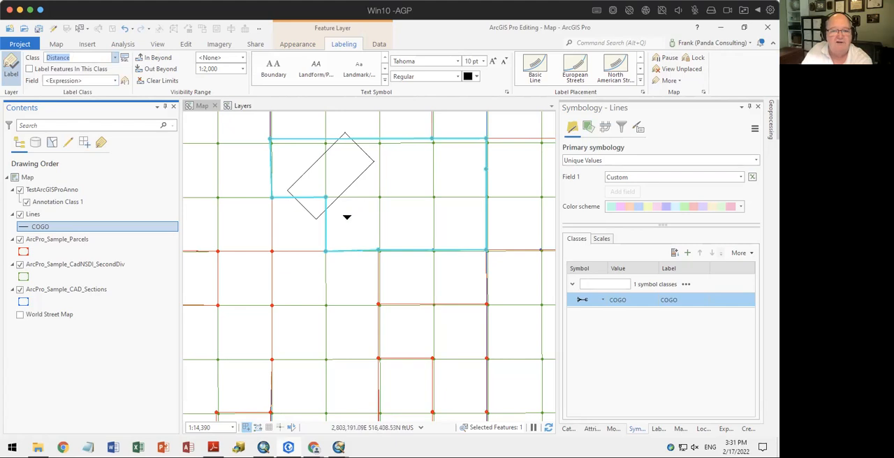
Examine the attribute table of the Lines layer, including its directions and distances, then close it
{"action": "right_click", "coordinate": [36, 227]}
{"action": "left_click", "coordinate": [20, 334]}
{"action": "right_click", "coordinate": [33, 214]}
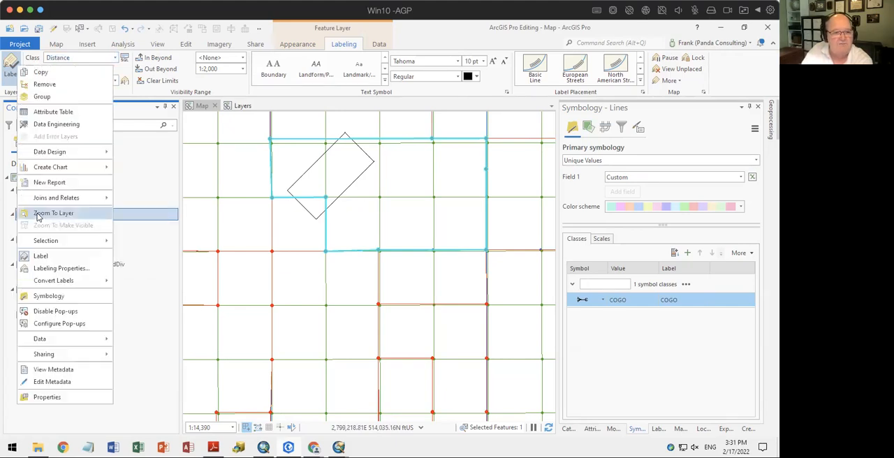
{"action": "left_click", "coordinate": [66, 112]}
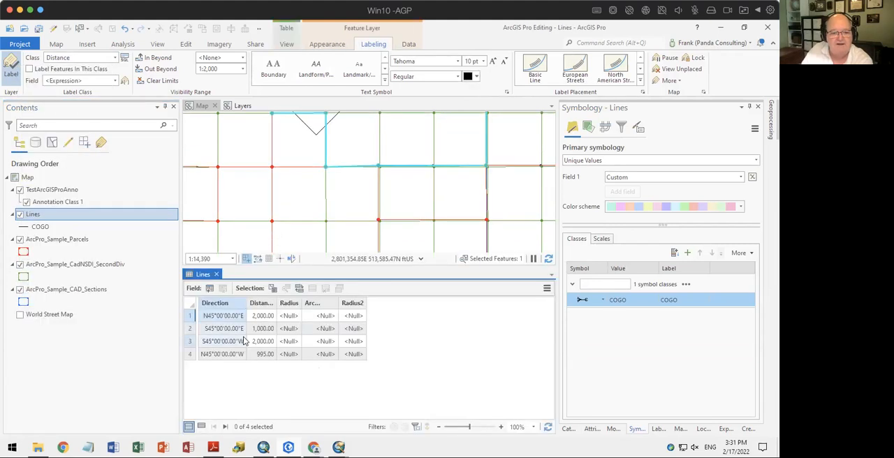
{"action": "left_click", "coordinate": [216, 274]}
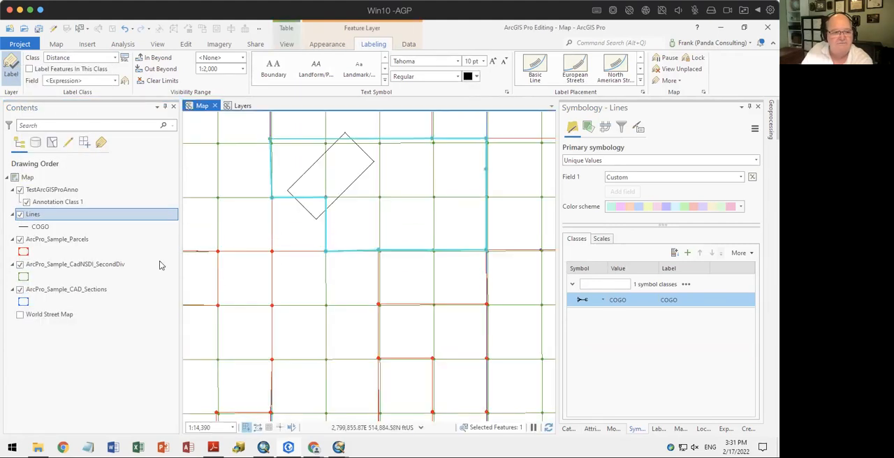
Hide the ArcPro_Sample_Parcels, ArcPro_Sample_CadNSDI_SecondDiv and ArcPro_Sample_CAD_Sections layers, select the rectangle's northwest line and frame the rectangle in the map
{"action": "right_click", "coordinate": [34, 216]}
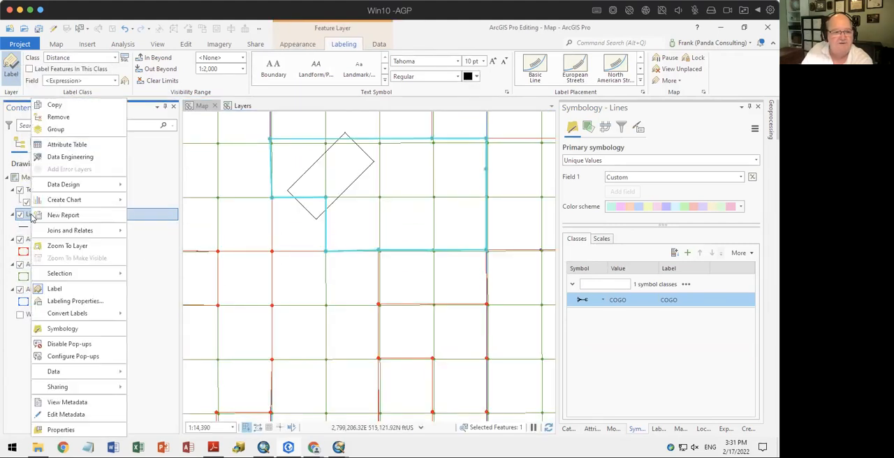
{"action": "left_click", "coordinate": [59, 246]}
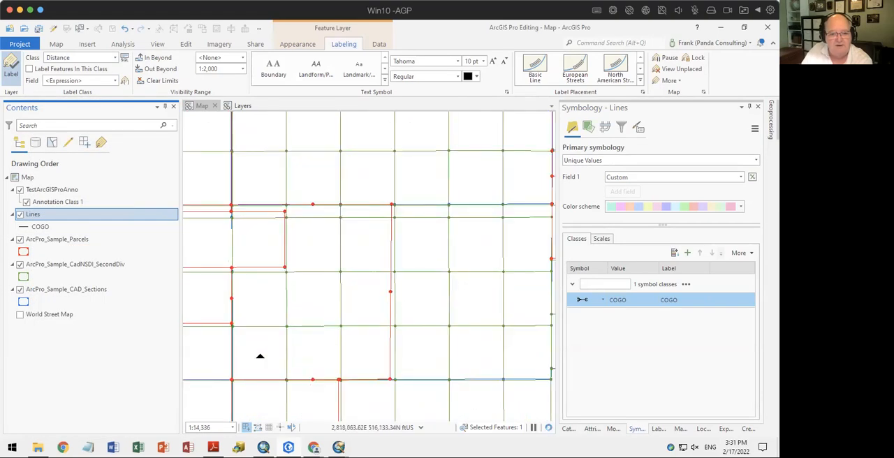
{"action": "left_click", "coordinate": [20, 239]}
{"action": "left_click", "coordinate": [20, 264]}
{"action": "left_click", "coordinate": [20, 290]}
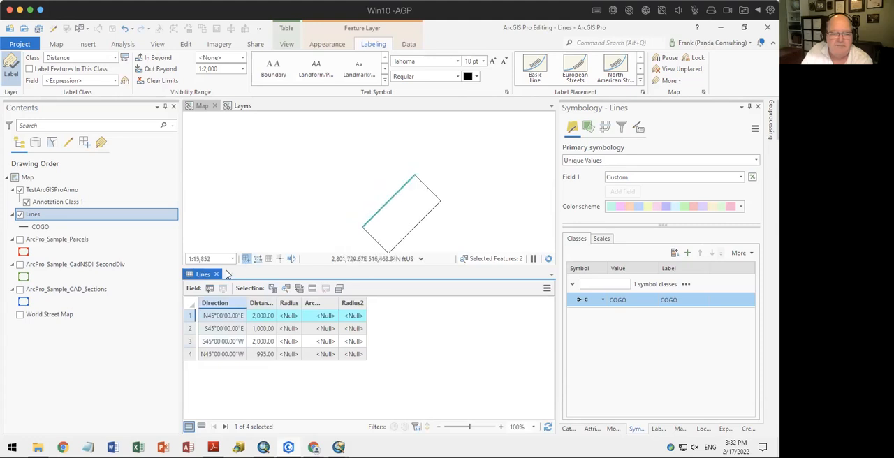
{"action": "left_click", "coordinate": [215, 274]}
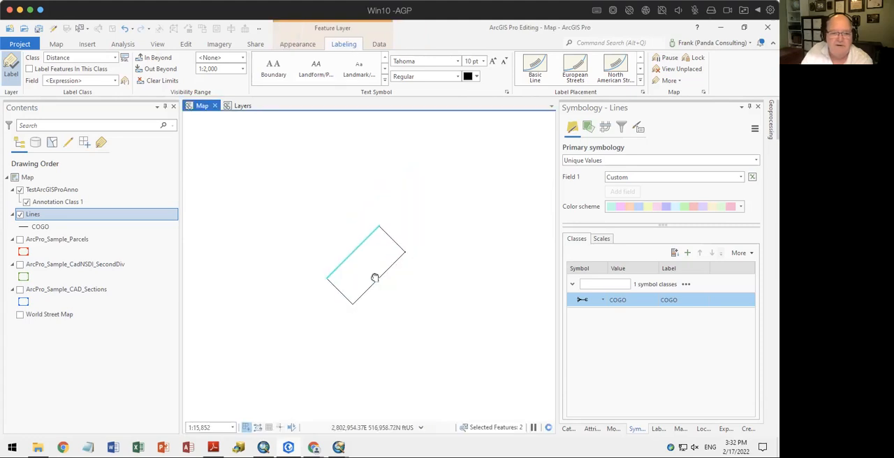
{"action": "scroll", "coordinate": [373, 265], "scroll_direction": "up", "scroll_amount": 2}
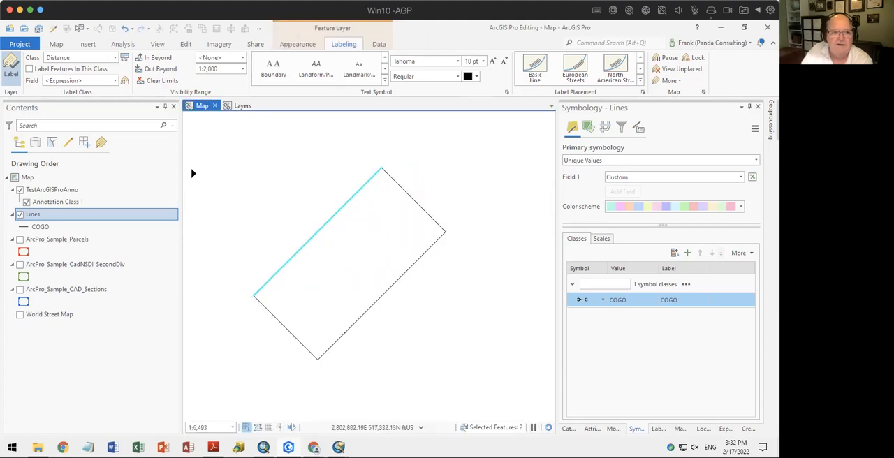
Enable labels for the Distance class of Lines and set the Direction and Distance class's out-beyond visibility limit to <None>
{"action": "left_click", "coordinate": [10, 69]}
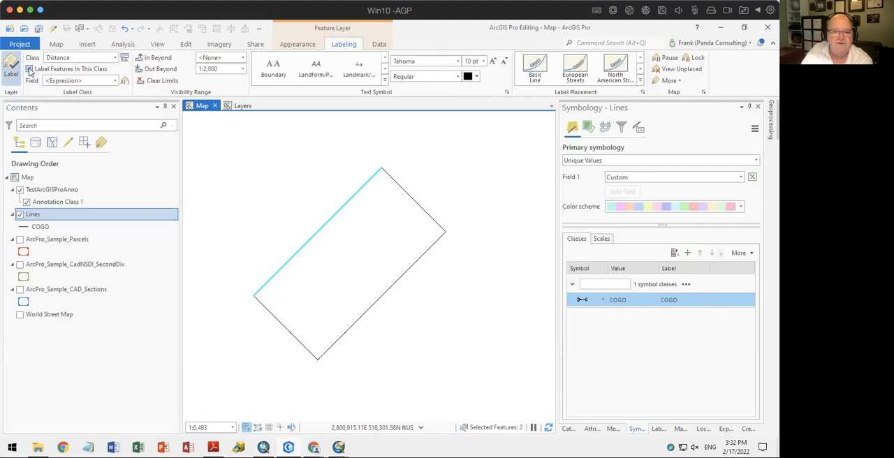
{"action": "left_click", "coordinate": [29, 69]}
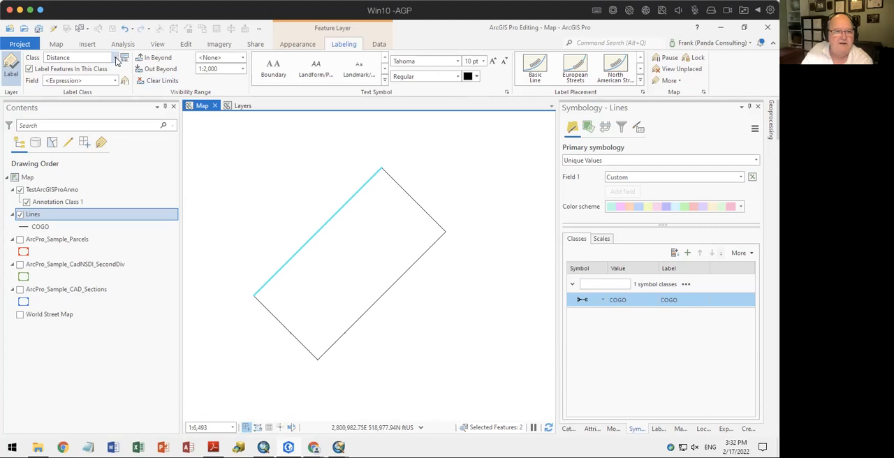
{"action": "left_click", "coordinate": [117, 59]}
{"action": "left_click", "coordinate": [49, 73]}
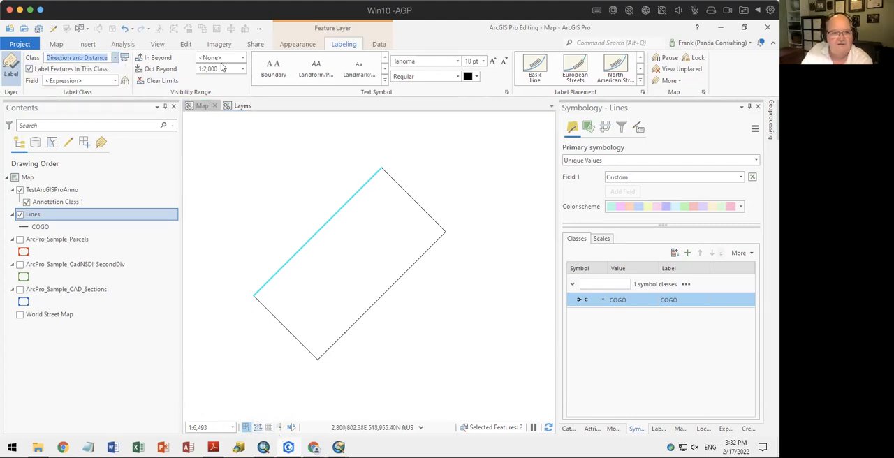
{"action": "left_click", "coordinate": [241, 69]}
{"action": "left_click", "coordinate": [234, 82]}
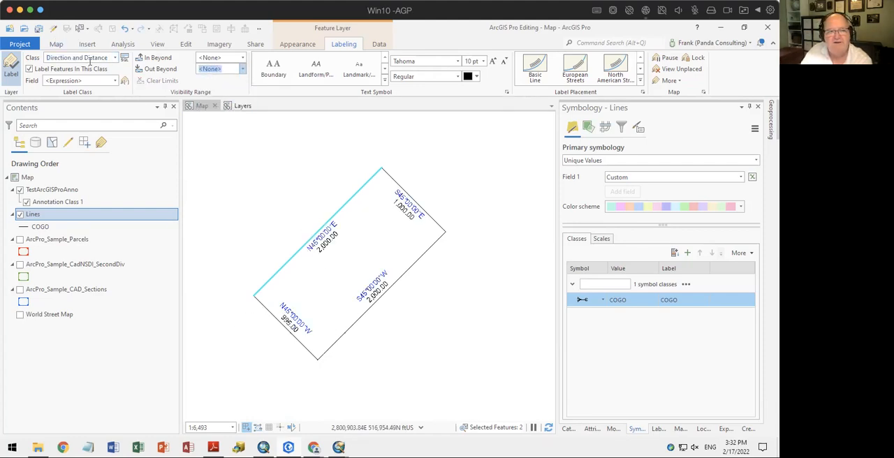
Disable labels for the Direction and Distance class and set the Distance class's out-beyond visibility limit to <None>
{"action": "left_click", "coordinate": [65, 70]}
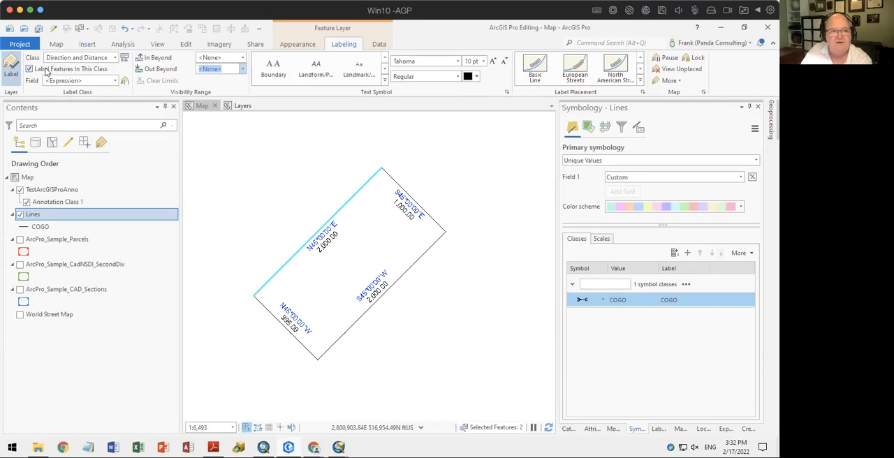
{"action": "left_click", "coordinate": [115, 57]}
{"action": "left_click", "coordinate": [101, 82]}
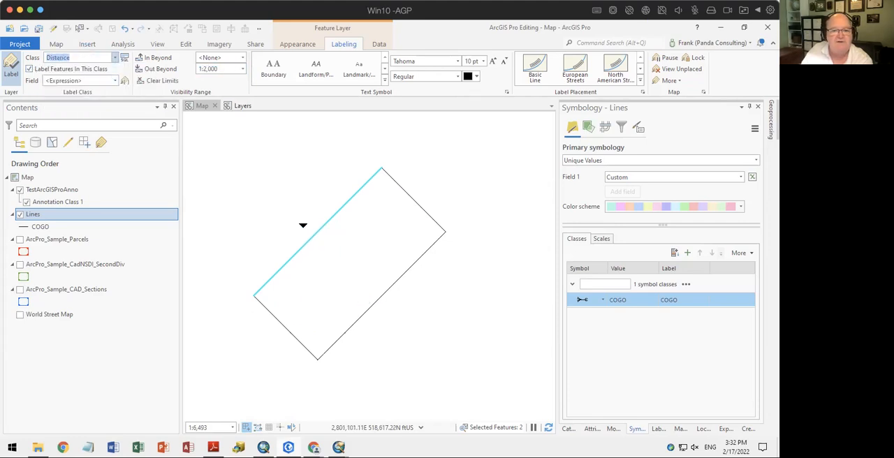
{"action": "left_click", "coordinate": [243, 69]}
{"action": "left_click", "coordinate": [210, 81]}
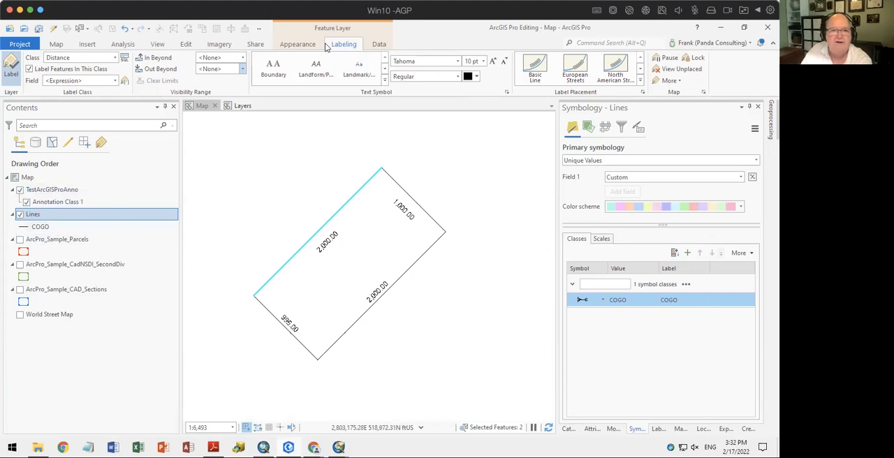
Open the field design of the Lines layer and highlight the Direction, Distance, Radius, ArcLength and Radius2 fields
{"action": "left_click", "coordinate": [380, 44]}
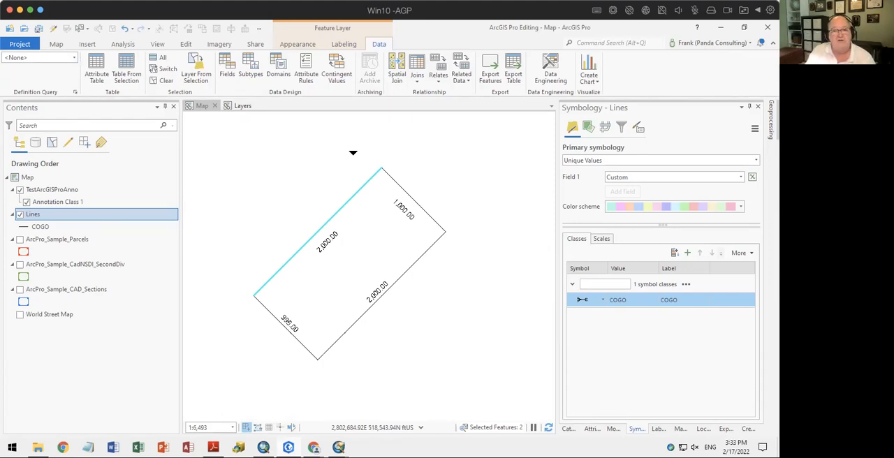
{"action": "left_click", "coordinate": [227, 70]}
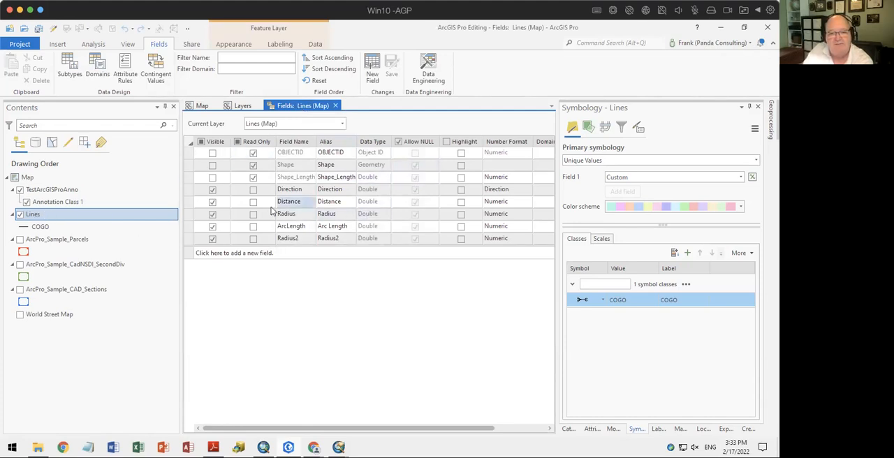
{"action": "left_click", "coordinate": [462, 189]}
{"action": "left_click", "coordinate": [462, 201]}
{"action": "left_click", "coordinate": [461, 214]}
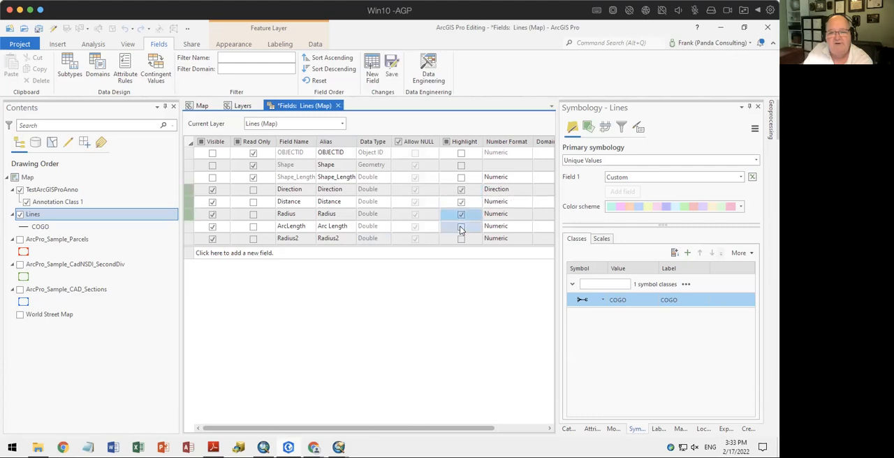
{"action": "left_click", "coordinate": [461, 226]}
{"action": "left_click", "coordinate": [462, 238]}
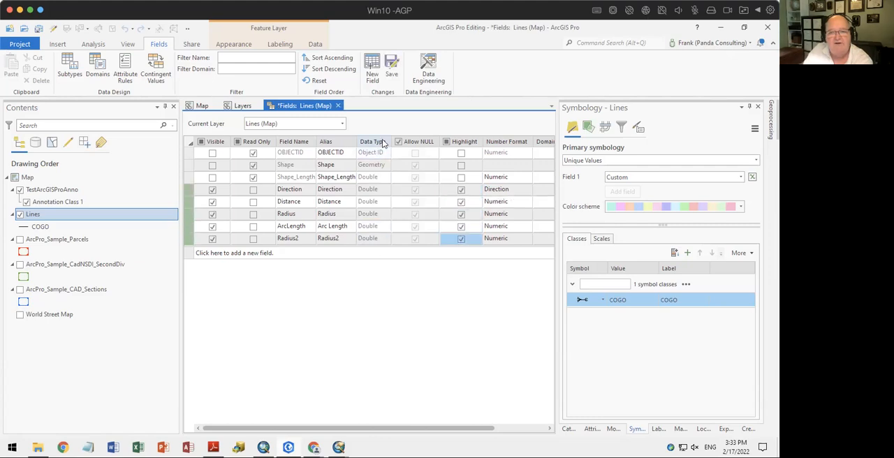
Format the Shape_Length field with 2 decimal places, thousands separators, zero padding and the ft suffix
{"action": "left_click", "coordinate": [524, 179]}
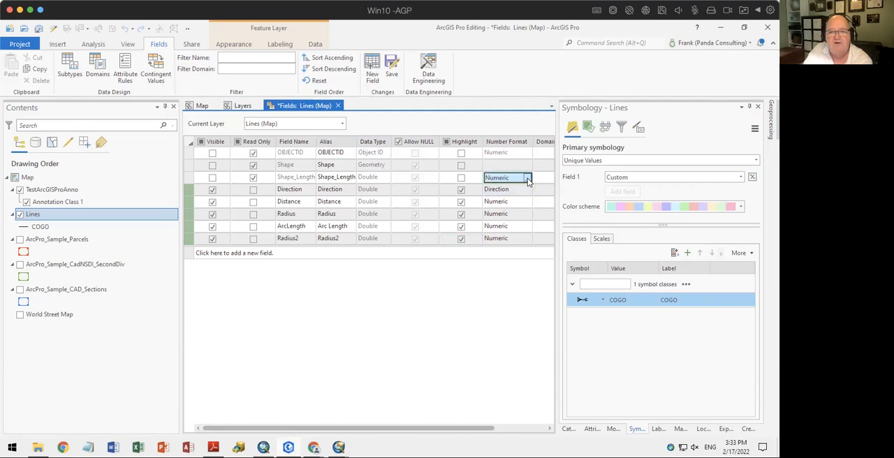
{"action": "left_click", "coordinate": [528, 178]}
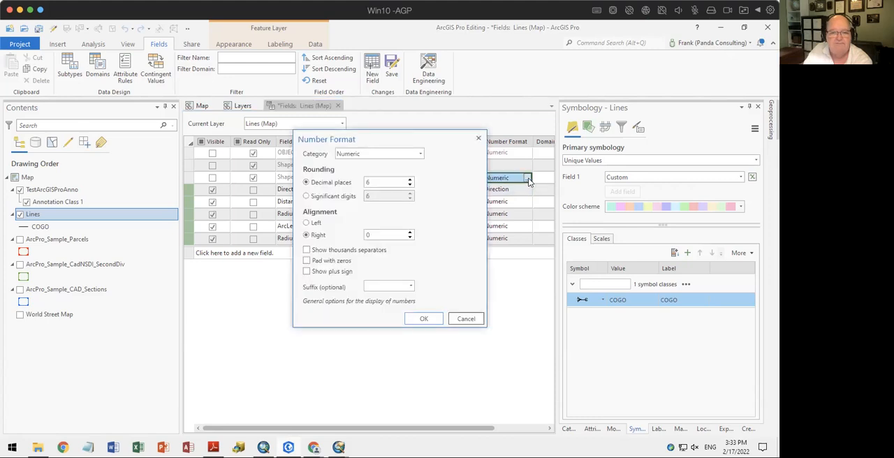
{"action": "left_click", "coordinate": [410, 185]}
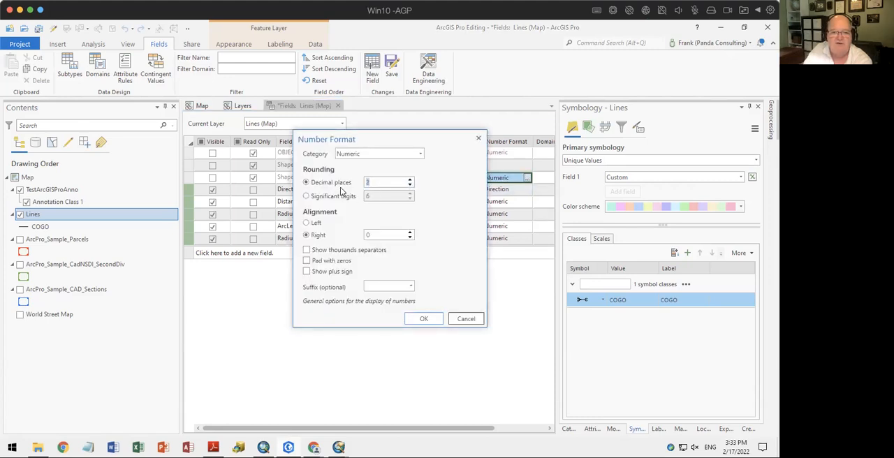
{"action": "left_click", "coordinate": [323, 250]}
{"action": "left_click", "coordinate": [325, 260]}
{"action": "left_click", "coordinate": [410, 286]}
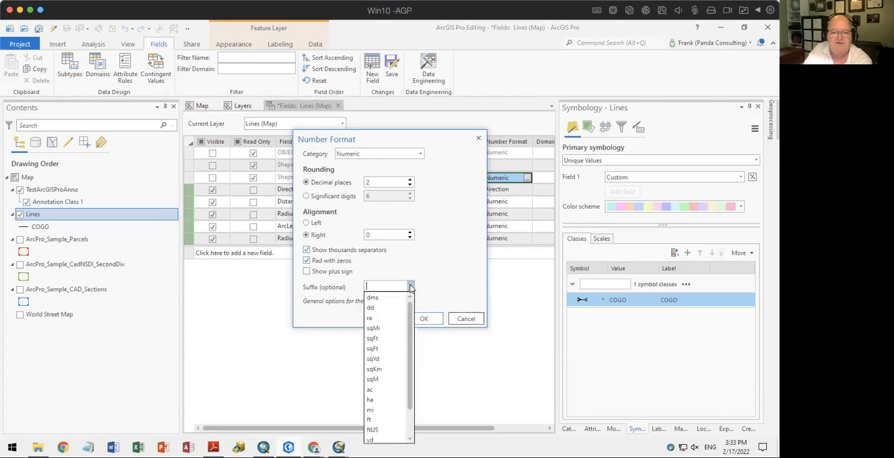
{"action": "left_click", "coordinate": [382, 420]}
{"action": "left_click", "coordinate": [424, 319]}
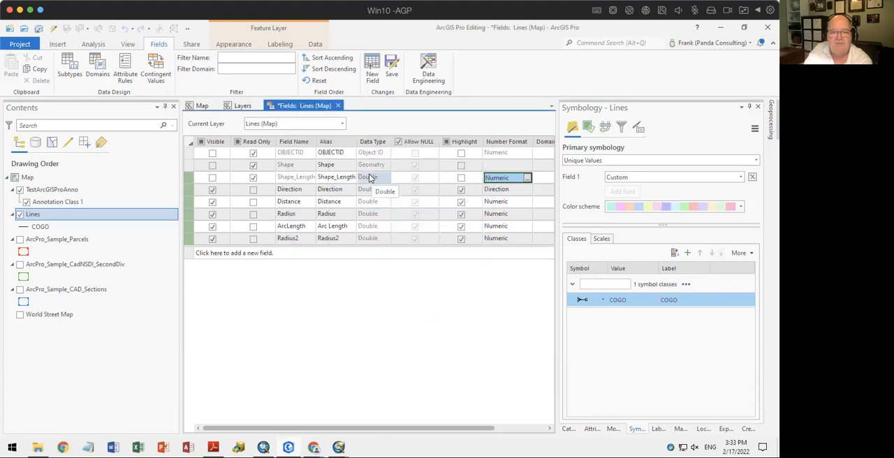
Save the field changes, close the field design and open the attribute table of the Lines layer
{"action": "left_click", "coordinate": [393, 77]}
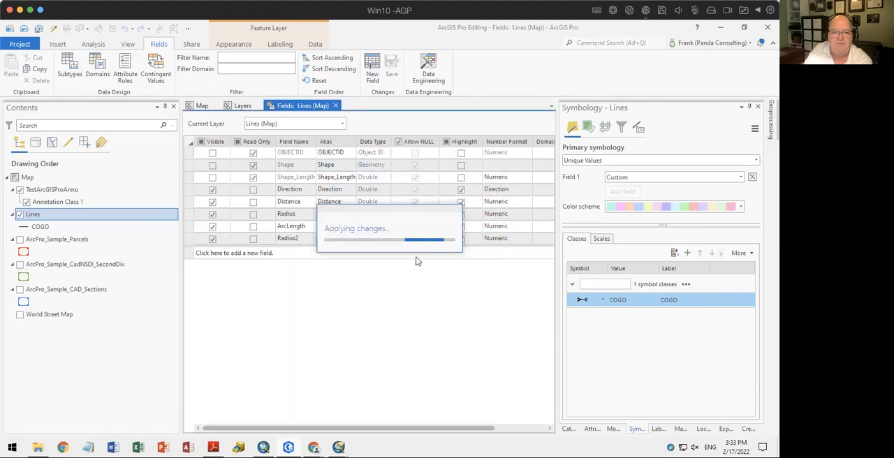
{"action": "left_click", "coordinate": [337, 106]}
{"action": "right_click", "coordinate": [40, 217]}
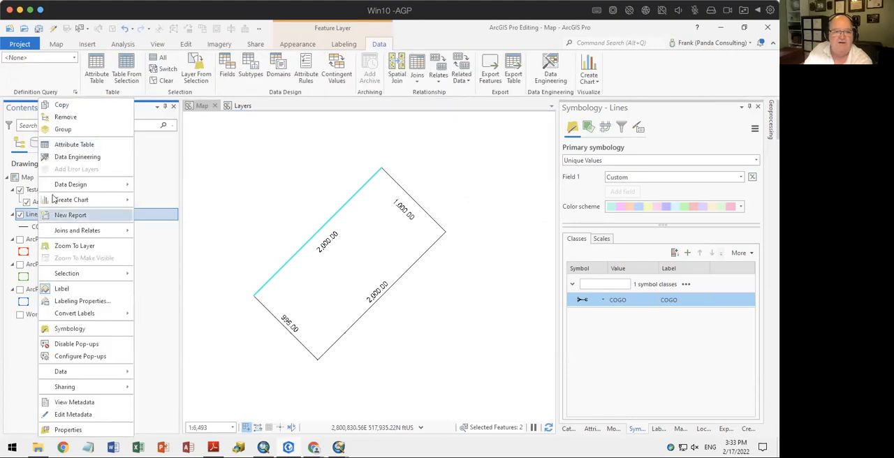
{"action": "key", "text": "Escape"}
{"action": "key", "text": "ctrl+t"}
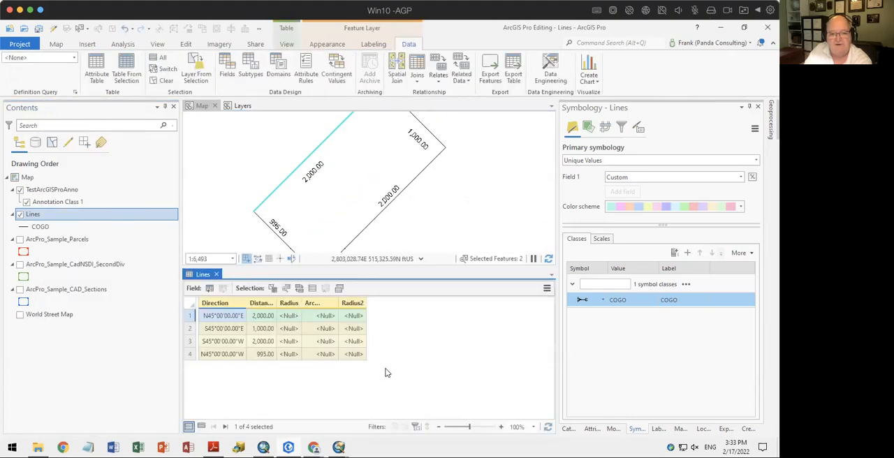
Make the Shape_Length field of the Lines layer visible in its field design, save the change and close the attribute table
{"action": "right_click", "coordinate": [62, 215]}
{"action": "left_click", "coordinate": [183, 186]}
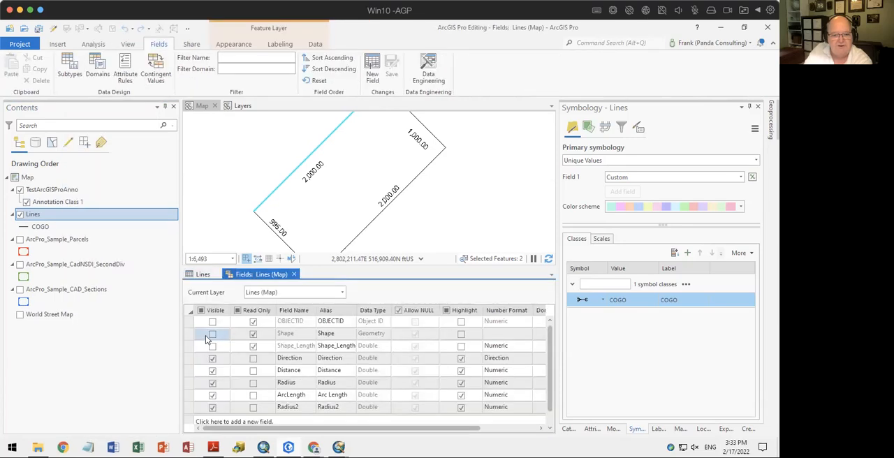
{"action": "left_click", "coordinate": [213, 346]}
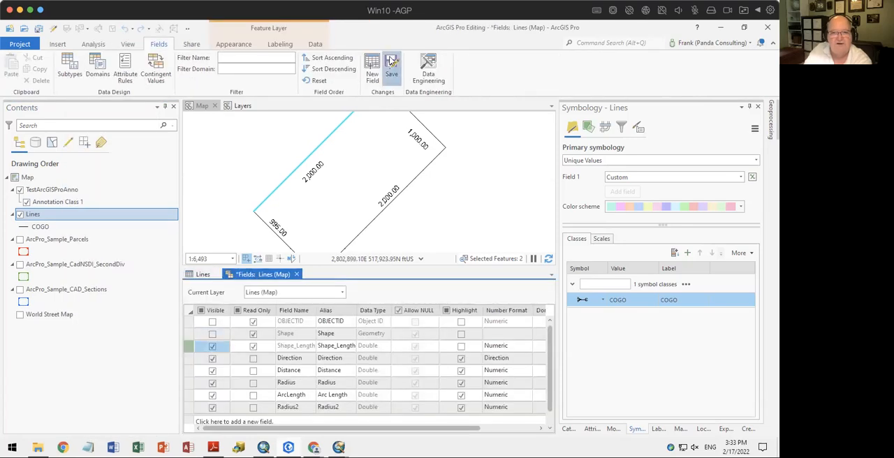
{"action": "key", "text": "ctrl+s"}
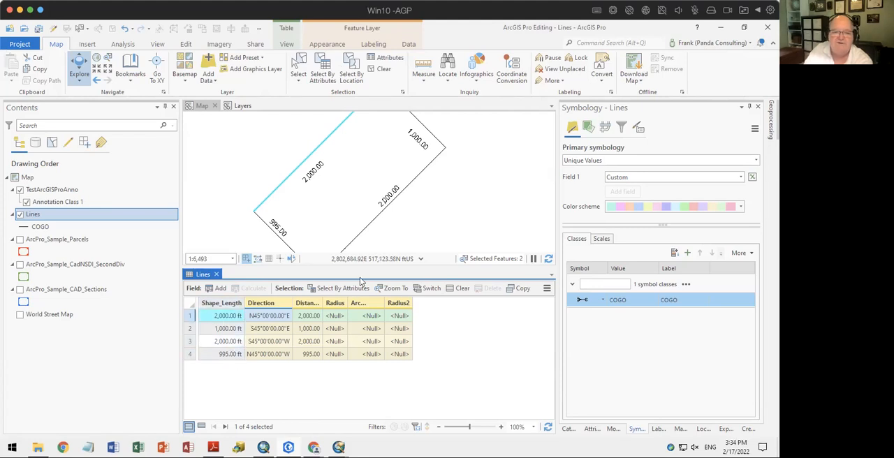
{"action": "left_click", "coordinate": [216, 274]}
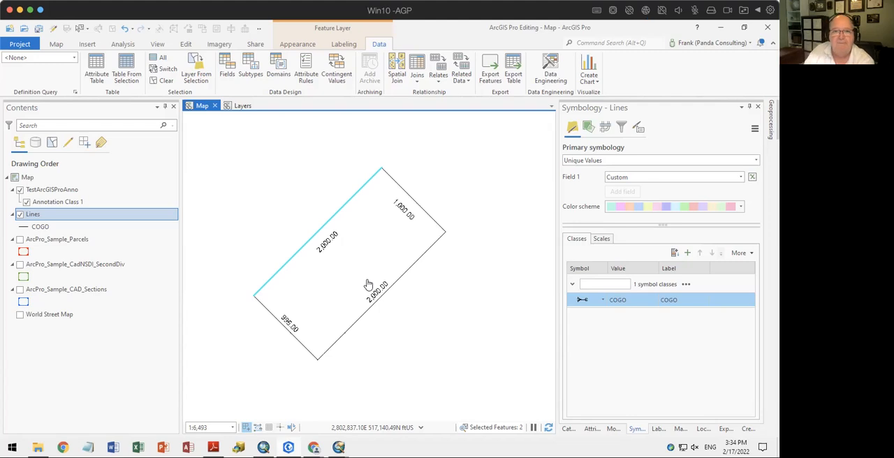
Examine the appearance, labeling and data tools for the ArcPro_Sample_Parcels layer and clear that layer's selected features
{"action": "left_click", "coordinate": [47, 242]}
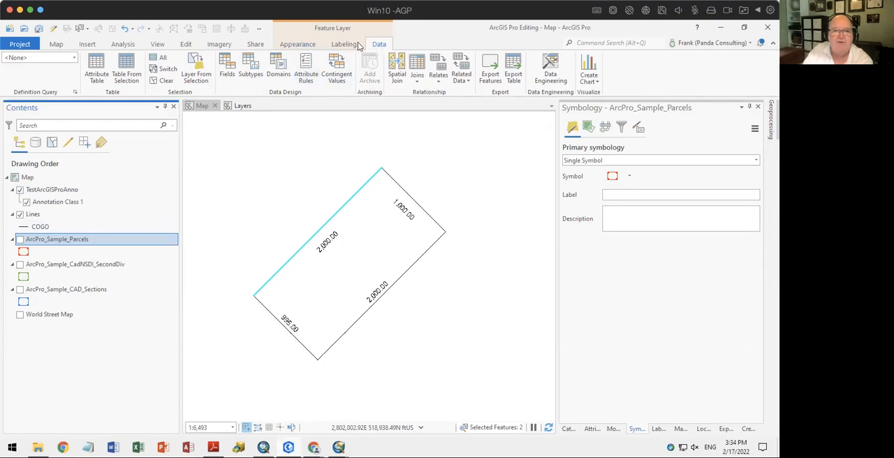
{"action": "left_click", "coordinate": [299, 45]}
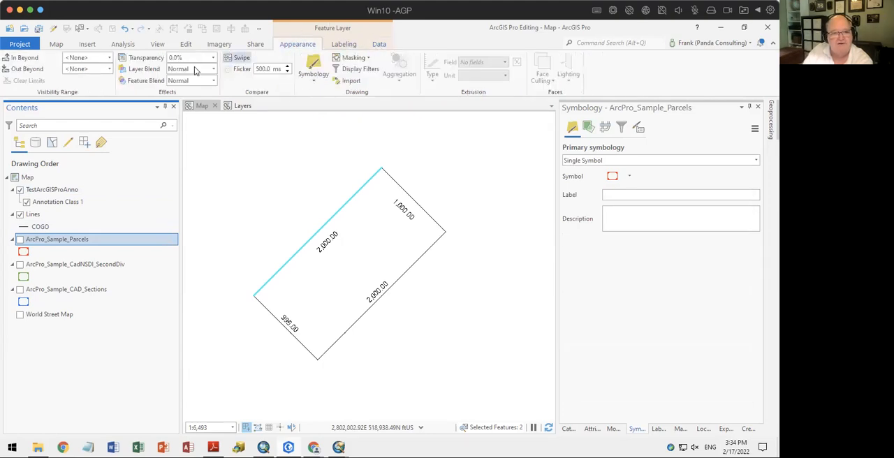
{"action": "left_click", "coordinate": [342, 46]}
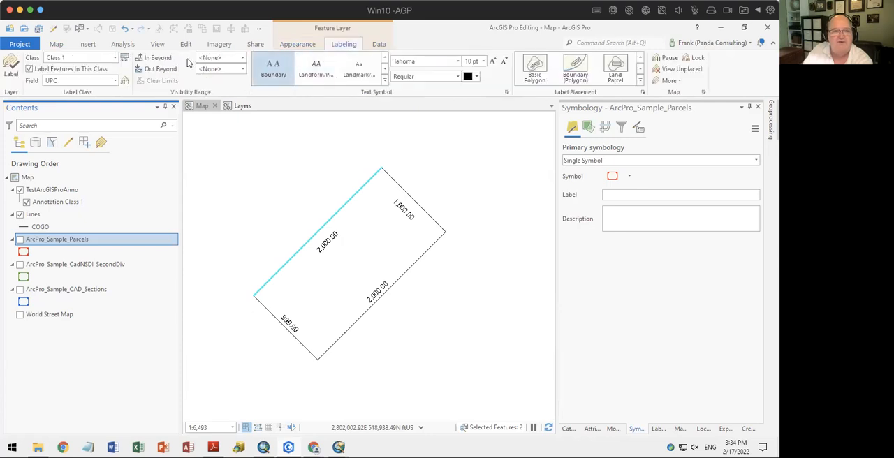
{"action": "left_click", "coordinate": [382, 44]}
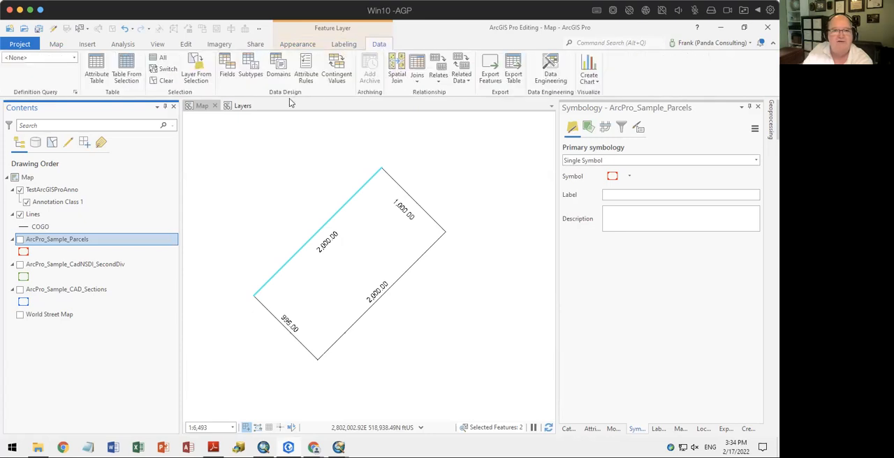
{"action": "left_click", "coordinate": [155, 83]}
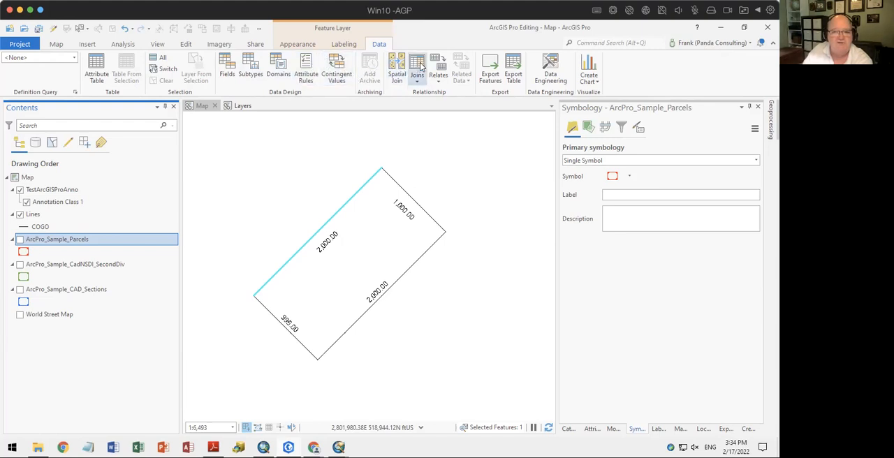
{"action": "left_click", "coordinate": [518, 168]}
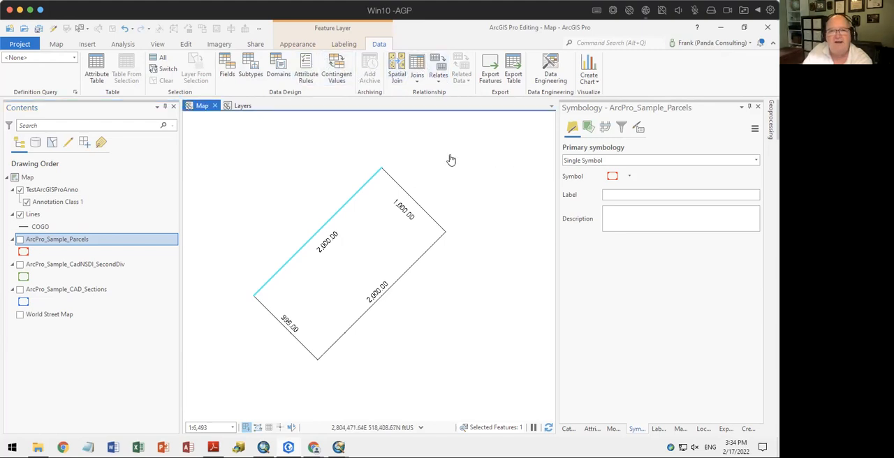
{"action": "left_click", "coordinate": [288, 46]}
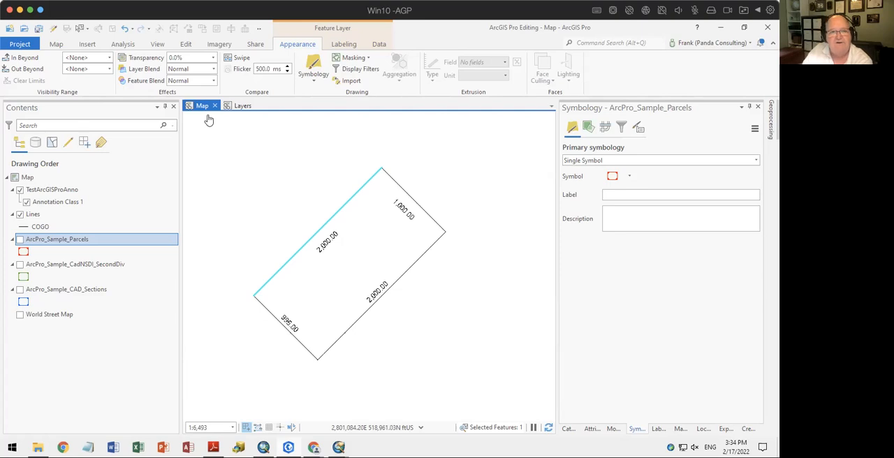
Make Lines the active layer, show the editing tools and clear the remaining feature selection
{"action": "left_click", "coordinate": [34, 218]}
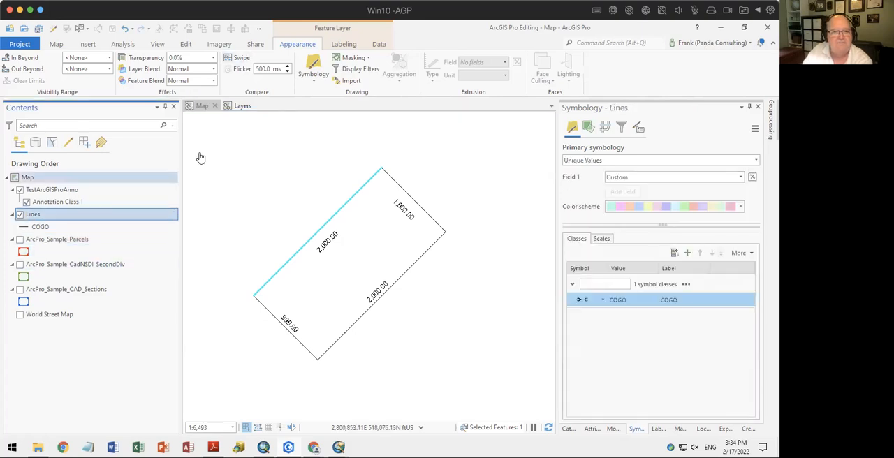
{"action": "left_click", "coordinate": [190, 44]}
{"action": "left_click", "coordinate": [350, 70]}
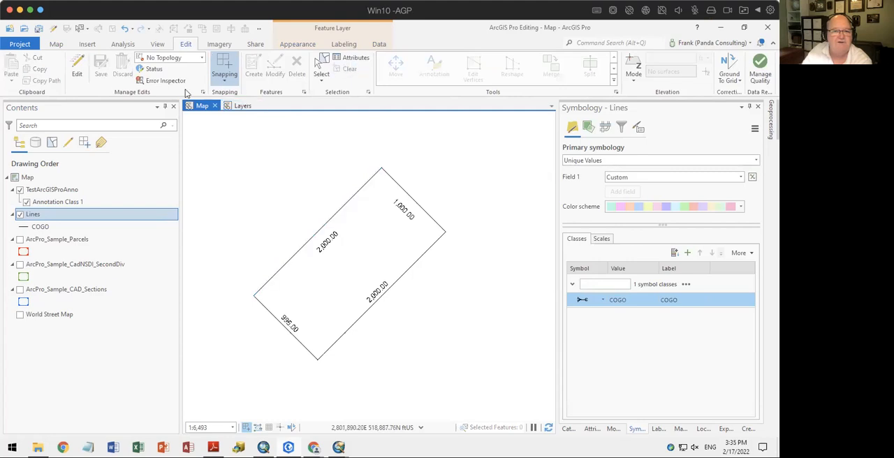
Switch to Back to Fundamentals Workshop.pdf in Adobe Reader, advance to the Structures slide and bring up ArcMap
{"action": "left_click", "coordinate": [214, 447]}
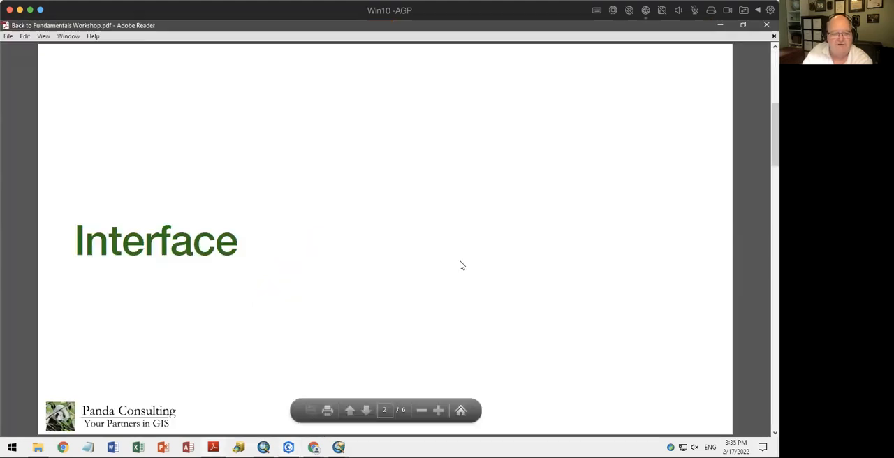
{"action": "scroll", "coordinate": [461, 265], "scroll_direction": "down", "scroll_amount": 1}
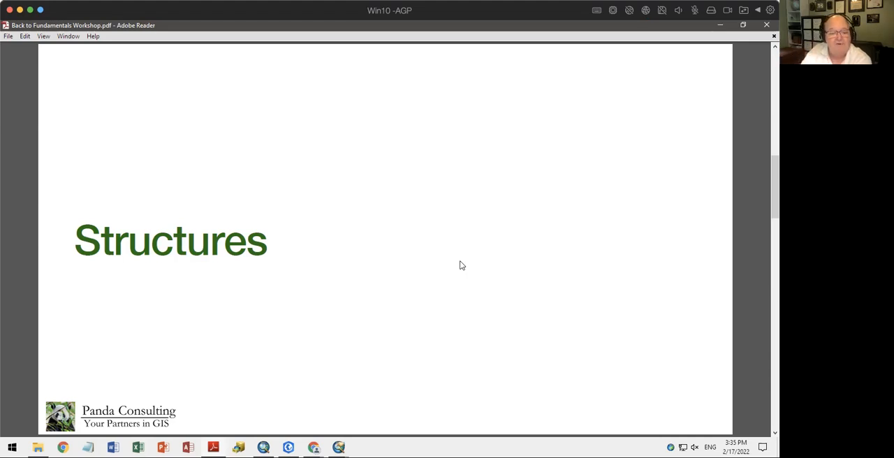
{"action": "left_click", "coordinate": [264, 447]}
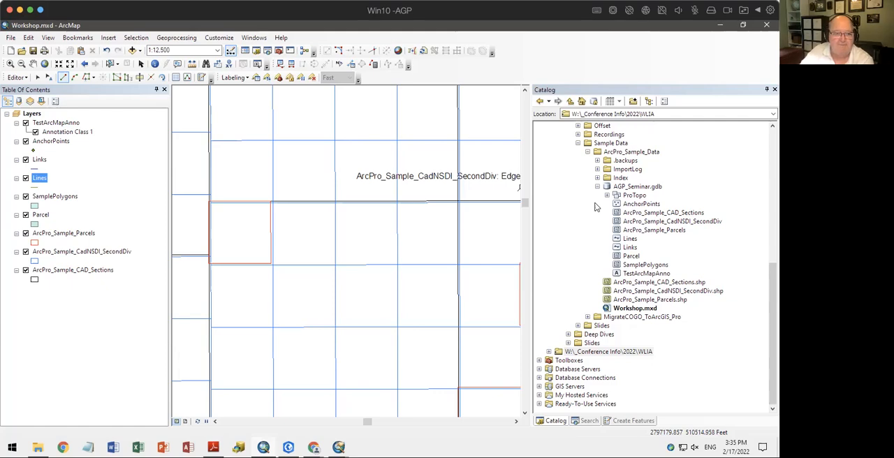
Switch to ArcGIS Pro and locate AGP_Seminar.gdb in the ArcPro_Sample_Data folder of the Catalog
{"action": "left_click", "coordinate": [289, 448]}
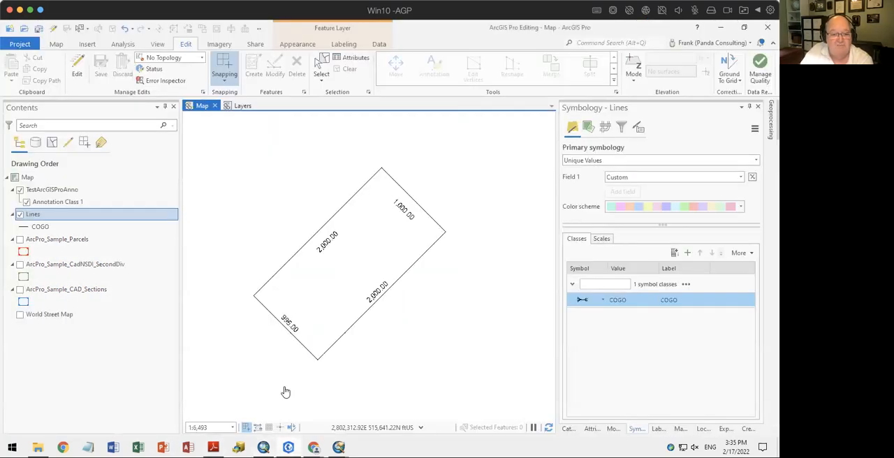
{"action": "left_click", "coordinate": [568, 429]}
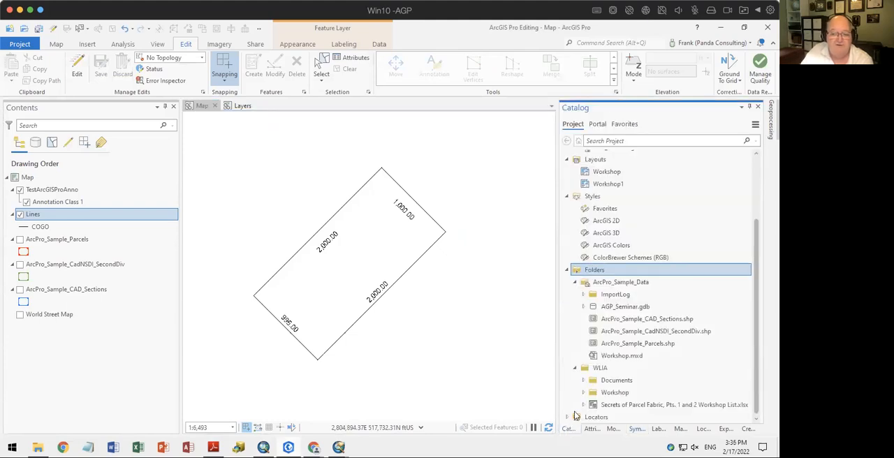
{"action": "left_click", "coordinate": [655, 344]}
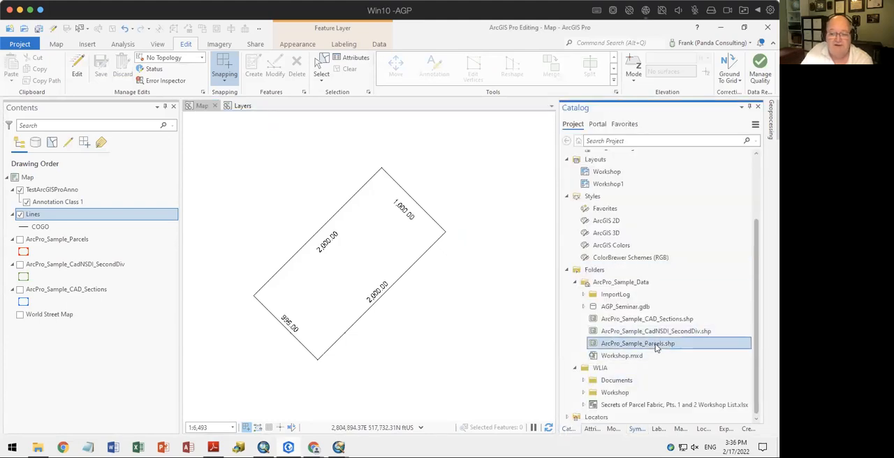
{"action": "left_click", "coordinate": [614, 308]}
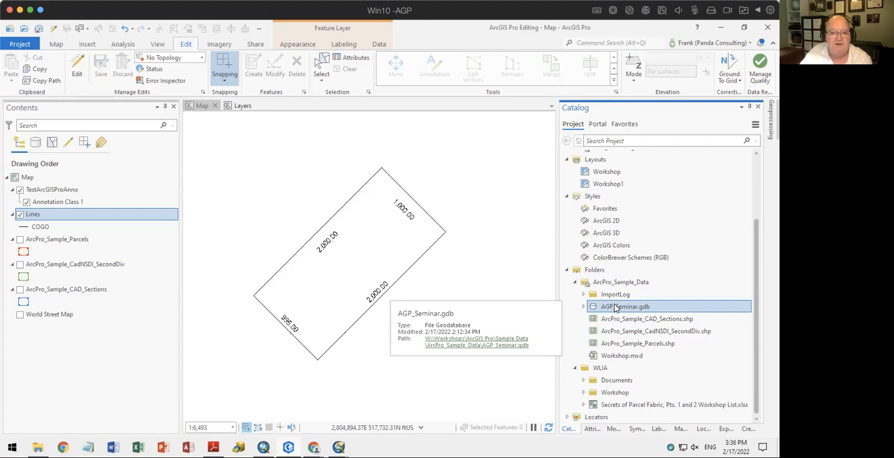
Revisit the Structures slide in Adobe Reader, switch to ArcMap and highlight the TestArcMapAnno layer
{"action": "left_click", "coordinate": [214, 448]}
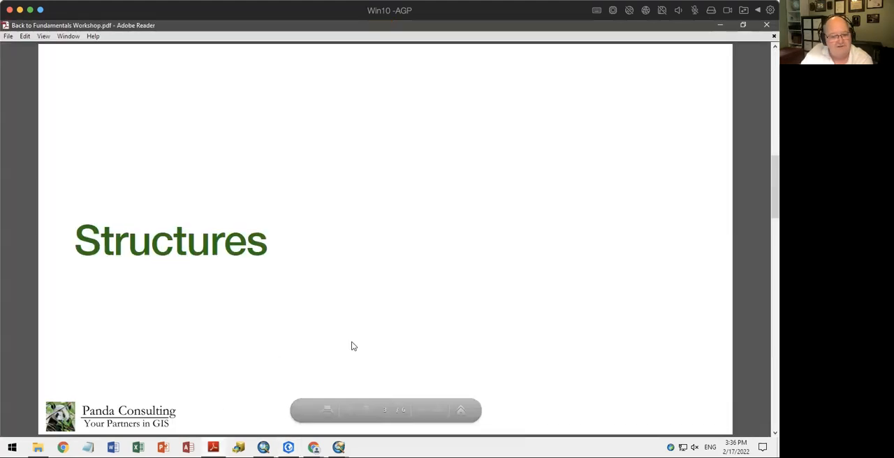
{"action": "left_click", "coordinate": [263, 447]}
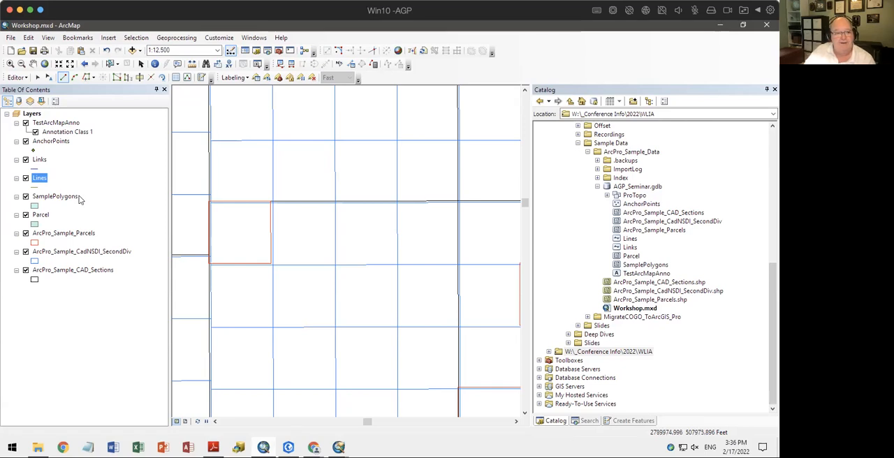
{"action": "left_click", "coordinate": [58, 123]}
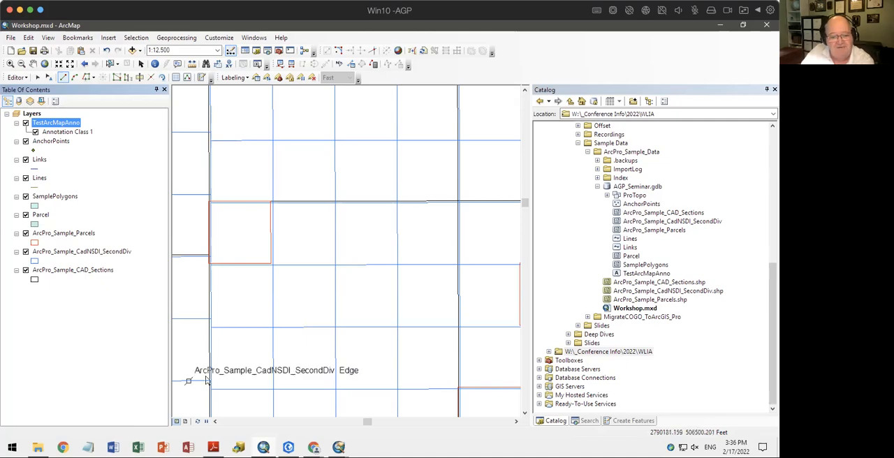
Switch to ArcGIS Pro, expand AGP_Seminar.gdb and its ProTopo dataset in the Catalog, and select TestArcGISProAnno
{"action": "left_click", "coordinate": [292, 449]}
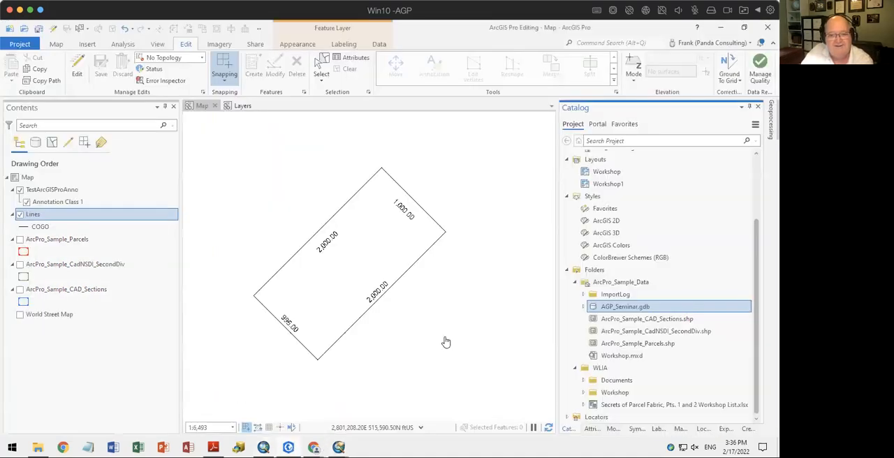
{"action": "left_click", "coordinate": [584, 307]}
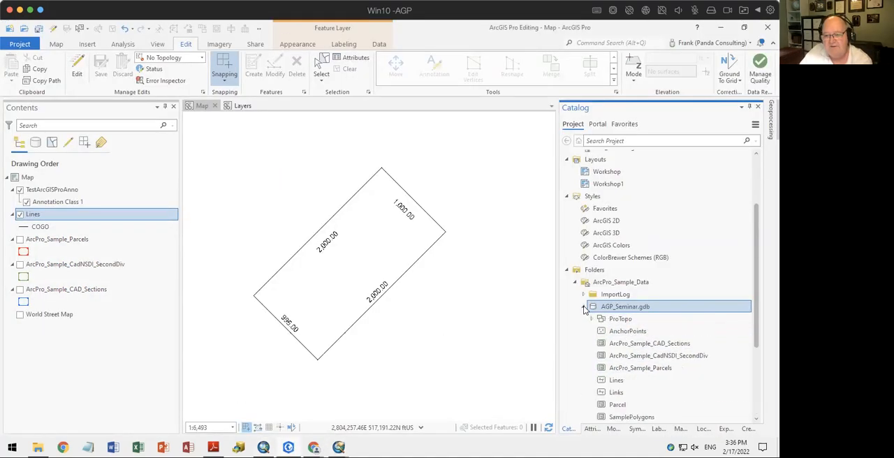
{"action": "scroll", "coordinate": [615, 328], "scroll_direction": "down", "scroll_amount": 3}
{"action": "left_click", "coordinate": [591, 221]}
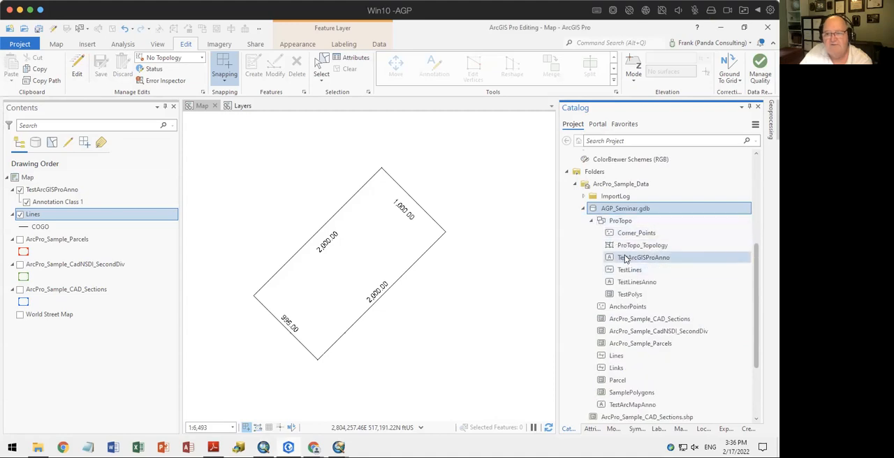
{"action": "left_click", "coordinate": [623, 258]}
Open the attribute table of the TestArcGISProAnno layer, examine its fields through FontStyle and close the table
{"action": "left_click", "coordinate": [69, 190]}
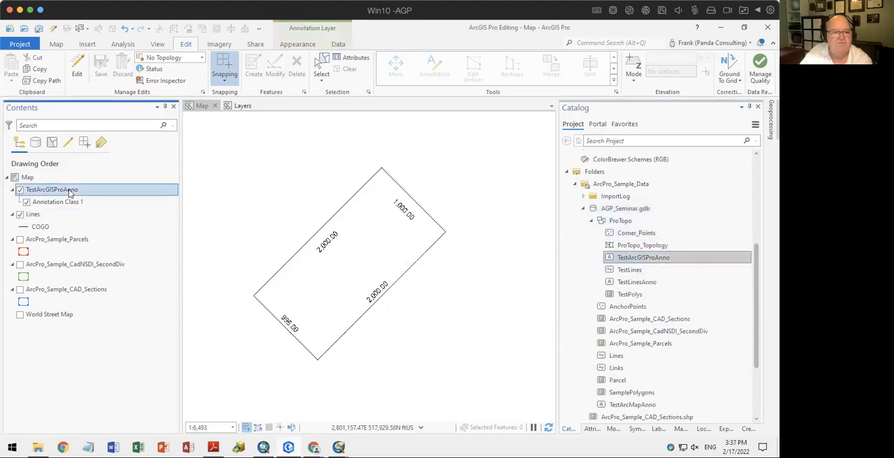
{"action": "right_click", "coordinate": [68, 190]}
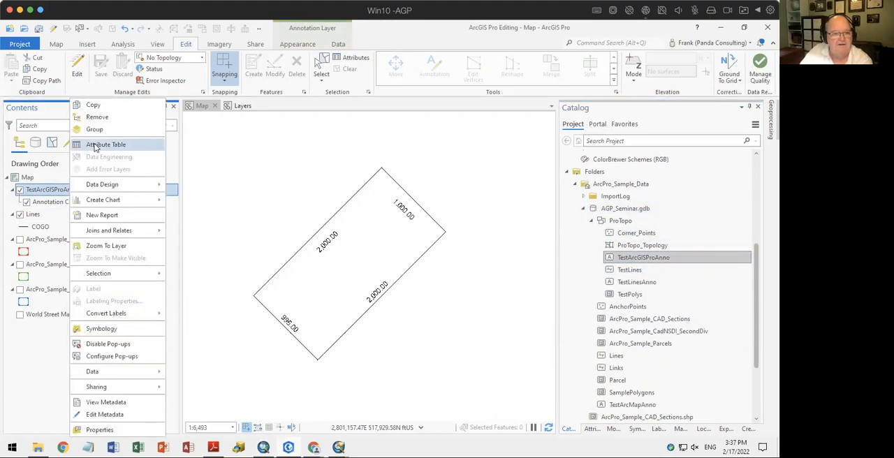
{"action": "left_click", "coordinate": [87, 152]}
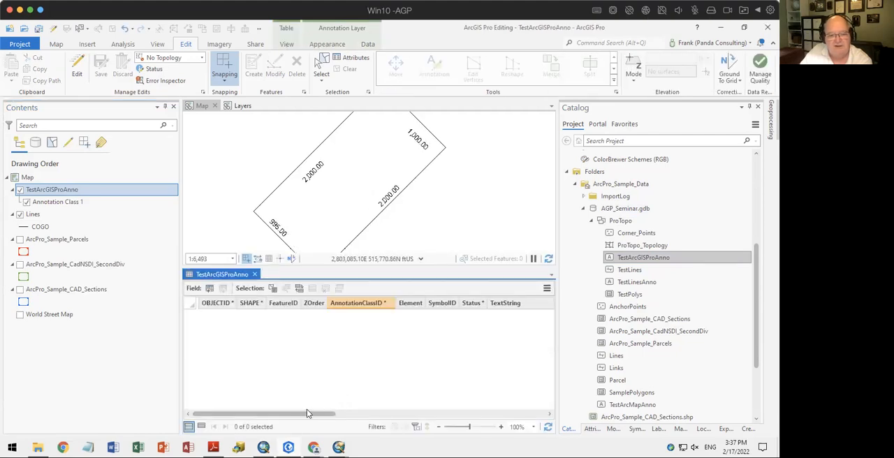
{"action": "left_click_drag", "start_coordinate": [310, 415], "coordinate": [550, 412]}
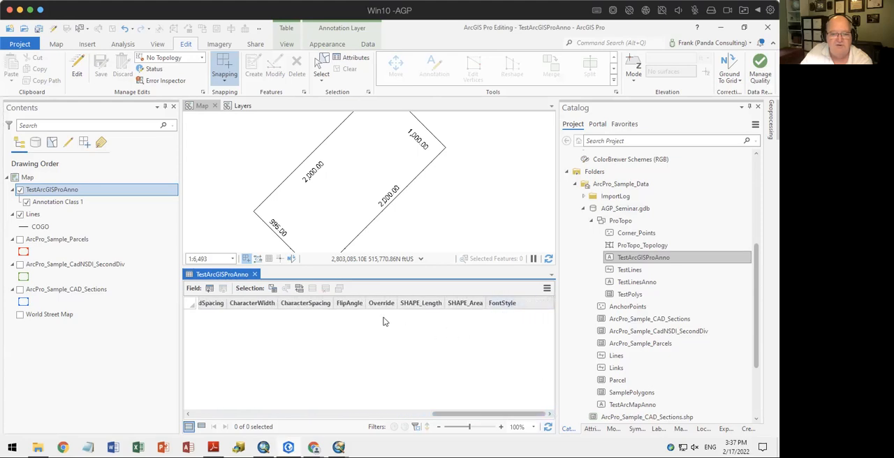
{"action": "left_click", "coordinate": [255, 274]}
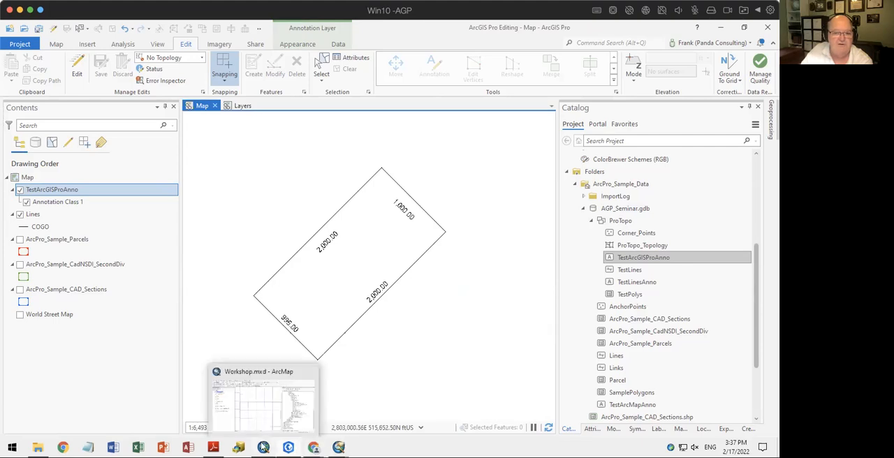
Switch to ArcMap, expand the ProTopo dataset and try to add the TestArcGISProAnno feature class to the map
{"action": "left_click", "coordinate": [264, 447]}
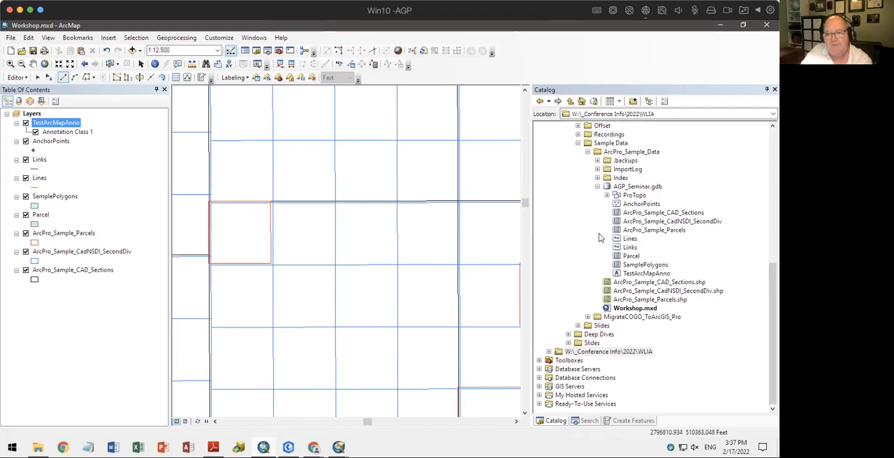
{"action": "left_click", "coordinate": [608, 196]}
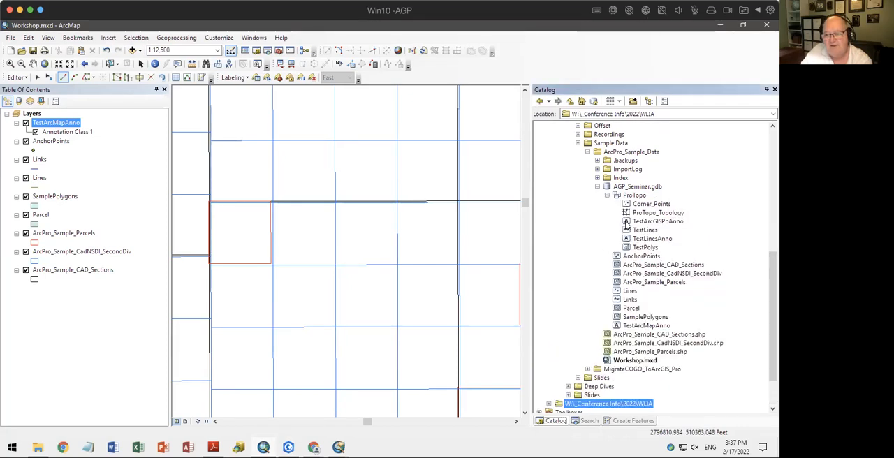
{"action": "left_click_drag", "start_coordinate": [627, 222], "coordinate": [436, 234]}
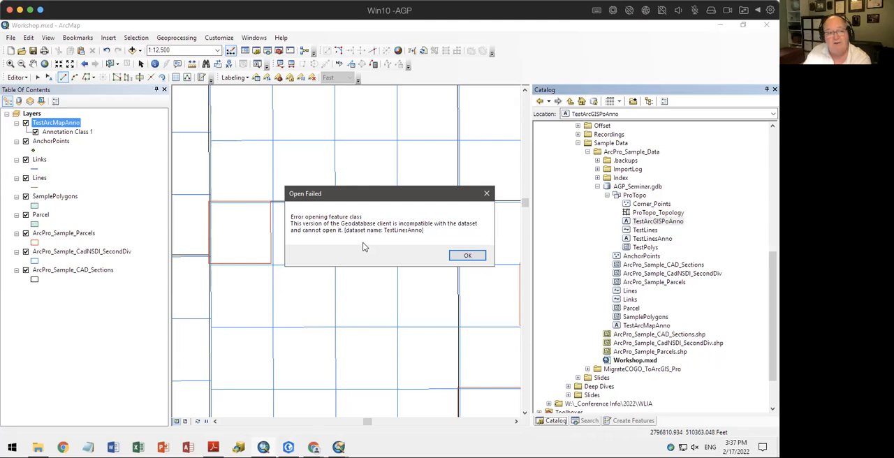
{"action": "left_click", "coordinate": [468, 255]}
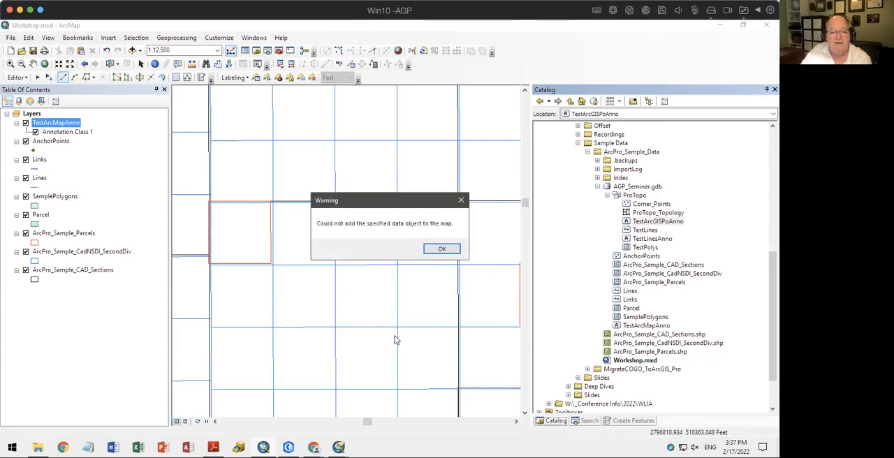
{"action": "left_click", "coordinate": [426, 253]}
Switch to ArcGIS Pro, add TestArcMapAnno from AGP_Seminar.gdb to the map and turn off the TestArcGISProAnno layer
{"action": "left_click", "coordinate": [288, 448]}
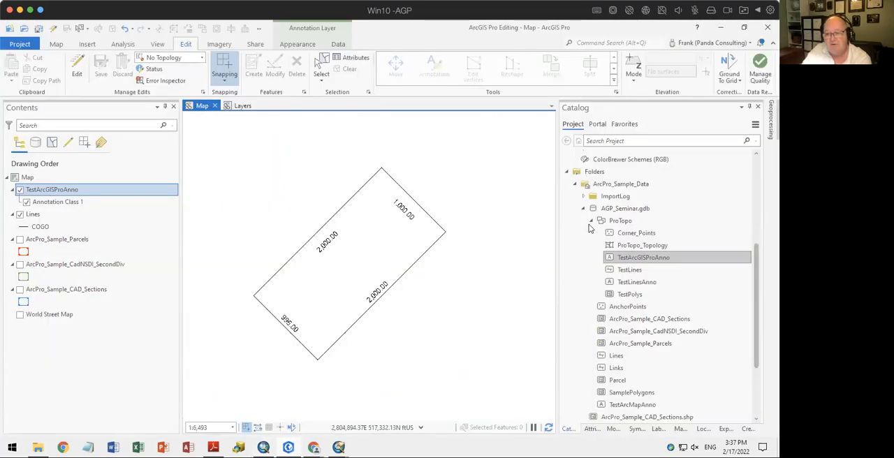
{"action": "left_click", "coordinate": [591, 220]}
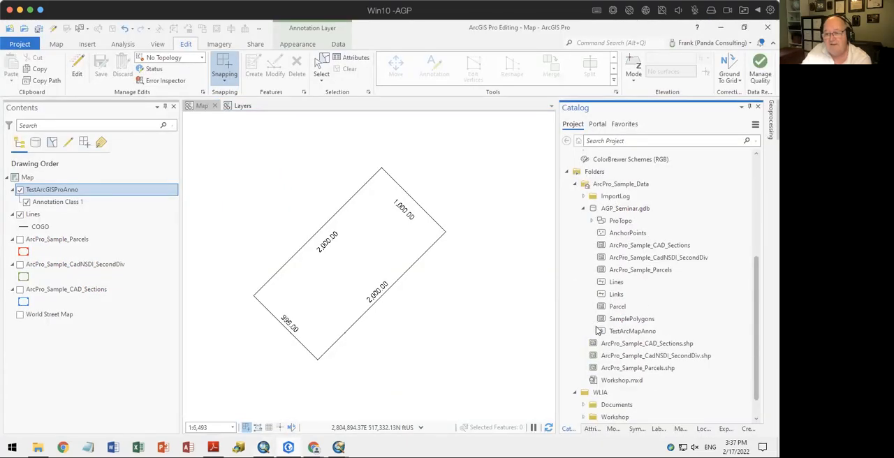
{"action": "left_click_drag", "start_coordinate": [599, 331], "coordinate": [493, 240]}
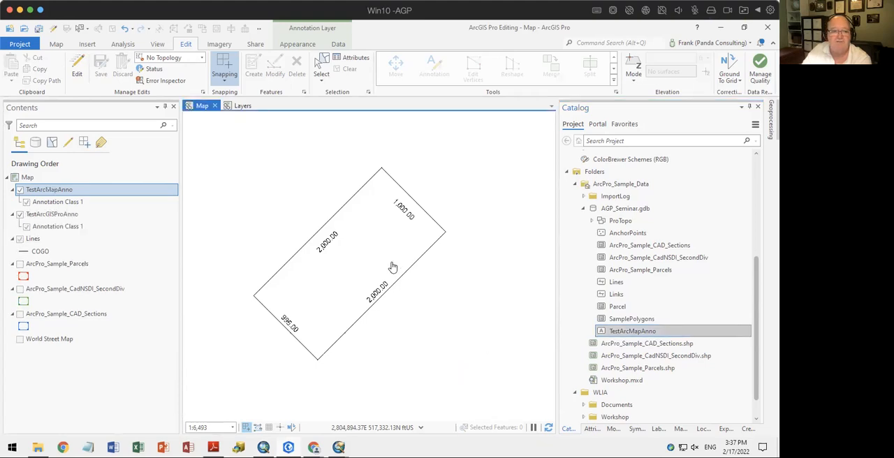
{"action": "left_click", "coordinate": [19, 215]}
Open the attribute table of the TestArcMapAnno layer, examine its fields and close the table
{"action": "right_click", "coordinate": [38, 190]}
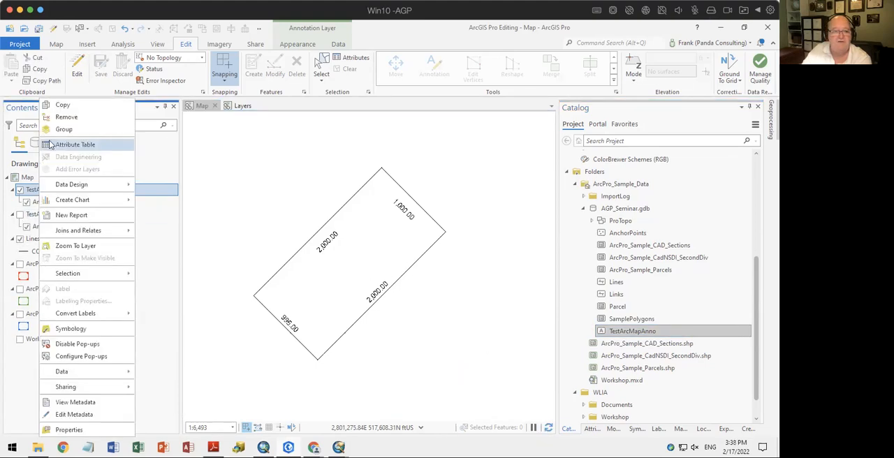
{"action": "left_click", "coordinate": [49, 145]}
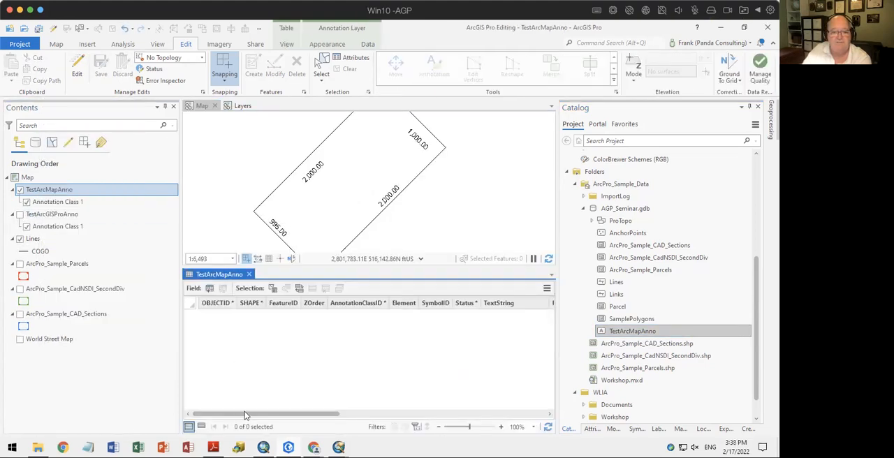
{"action": "left_click", "coordinate": [249, 275]}
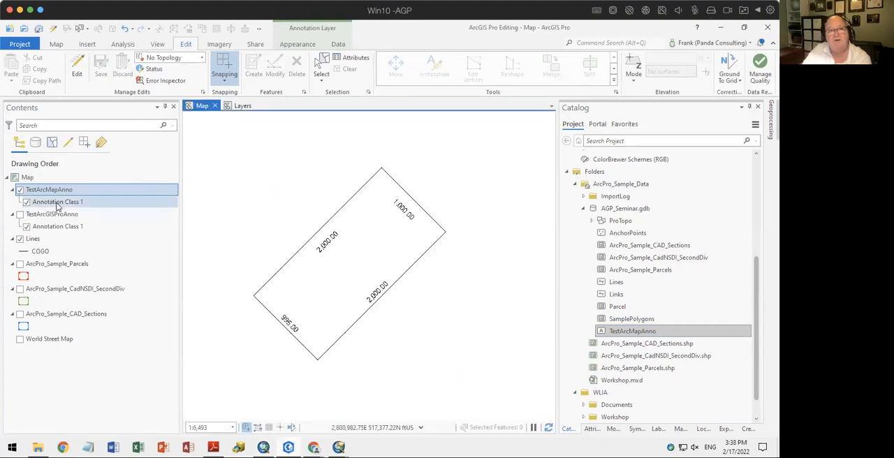
List the layers by editing, enable editing and check the editing status of the TestArcMapAnno layer
{"action": "left_click", "coordinate": [67, 142]}
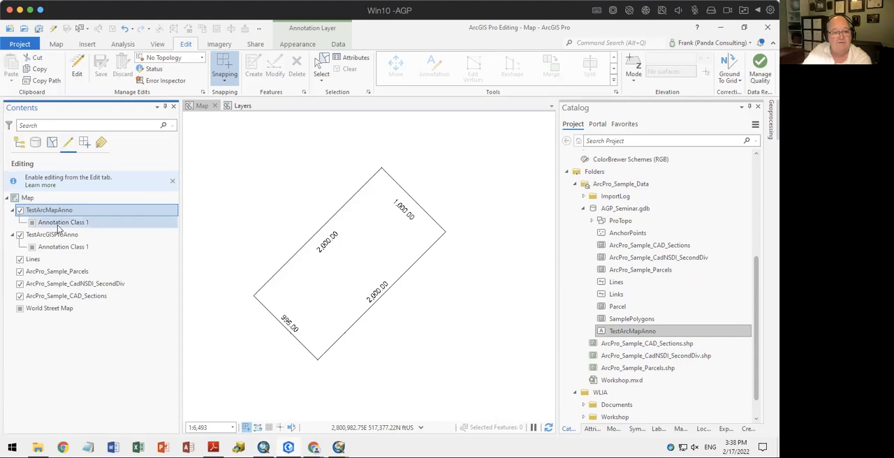
{"action": "left_click", "coordinate": [77, 69]}
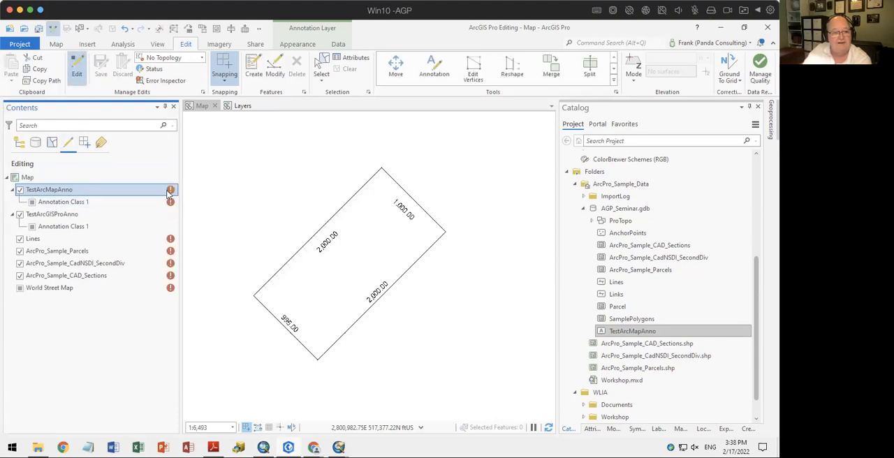
{"action": "mouse_move", "coordinate": [170, 190]}
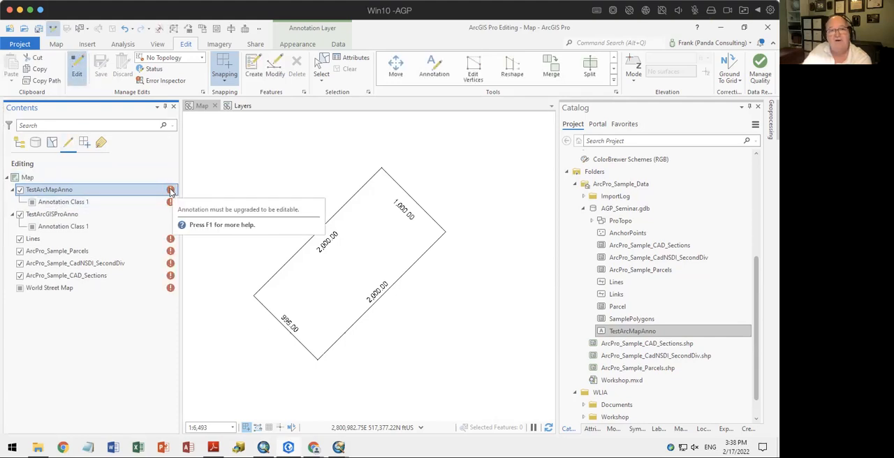
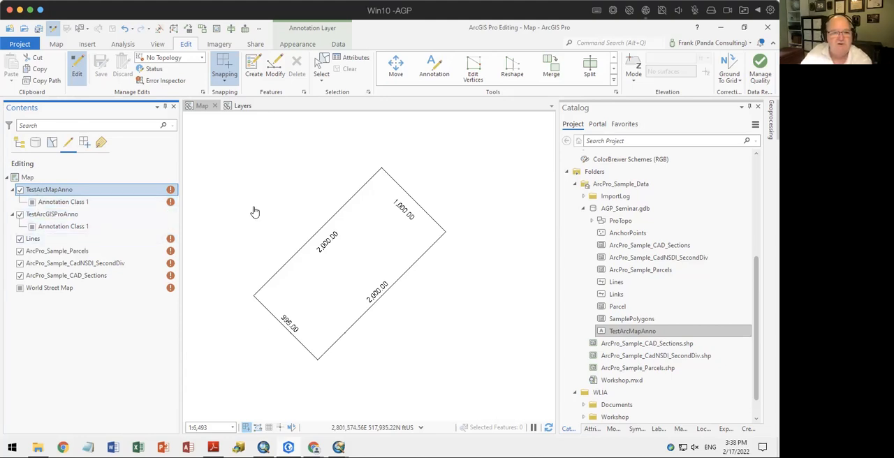
Turn off editing for the TestArcMapAnno layer and list the layers by drawing order again
{"action": "left_click", "coordinate": [19, 190]}
{"action": "left_click", "coordinate": [19, 143]}
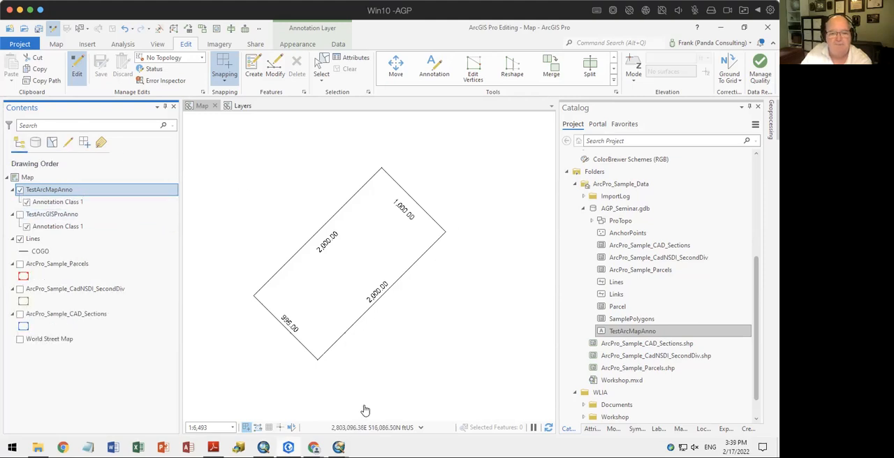
Switch to the Back to Fundamentals Workshop PDF in Adobe Reader and advance to the Tools slide
{"action": "left_click", "coordinate": [213, 447]}
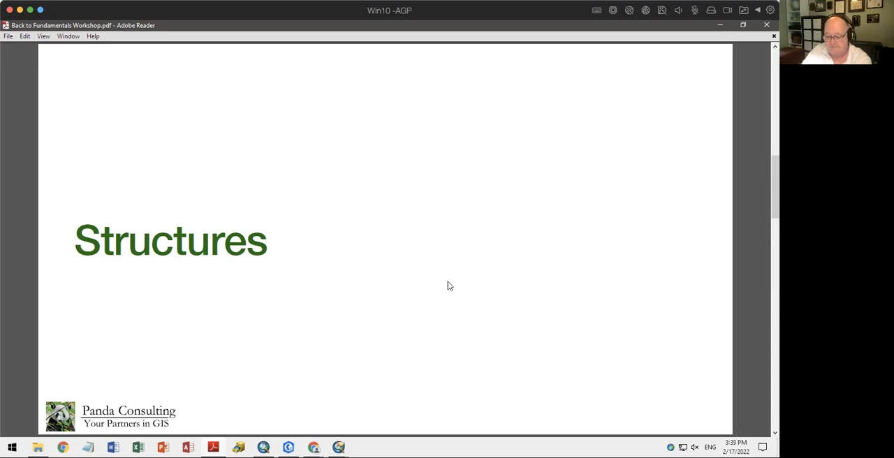
{"action": "key", "text": "Page_Down"}
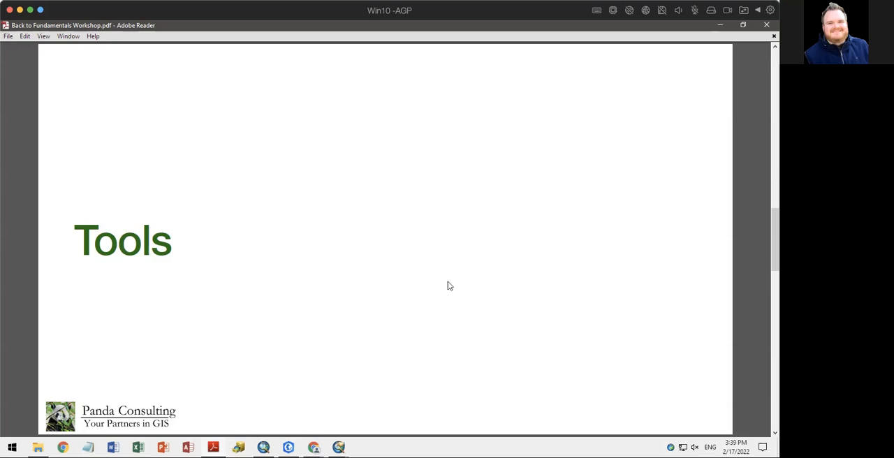
{"action": "mouse_move", "coordinate": [348, 433]}
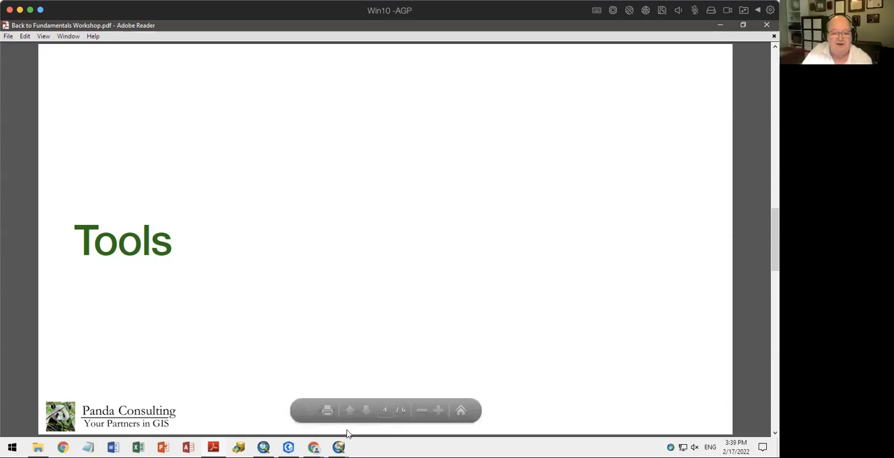
Switch to ArcMap, check the Parcel layer's feature editing options and stop the current edit session
{"action": "left_click", "coordinate": [264, 447]}
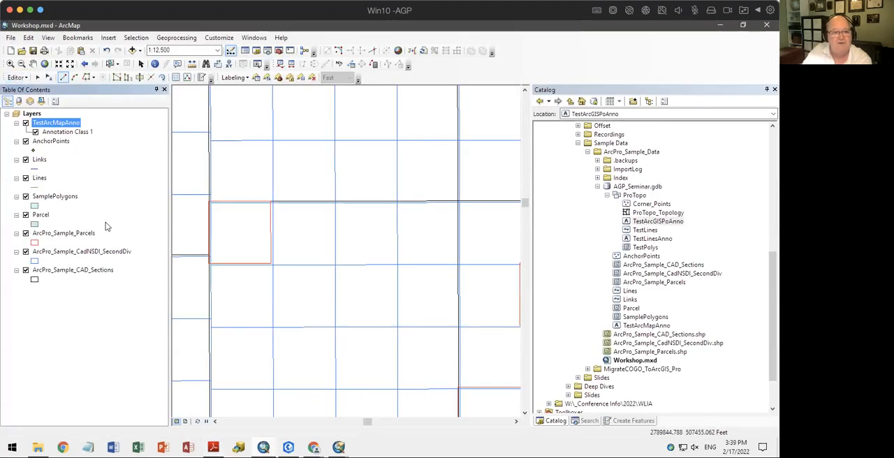
{"action": "right_click", "coordinate": [42, 216]}
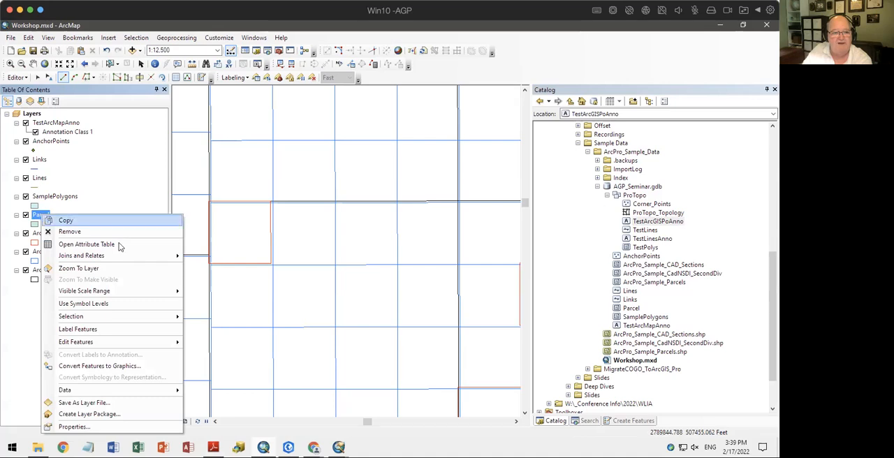
{"action": "mouse_move", "coordinate": [123, 342]}
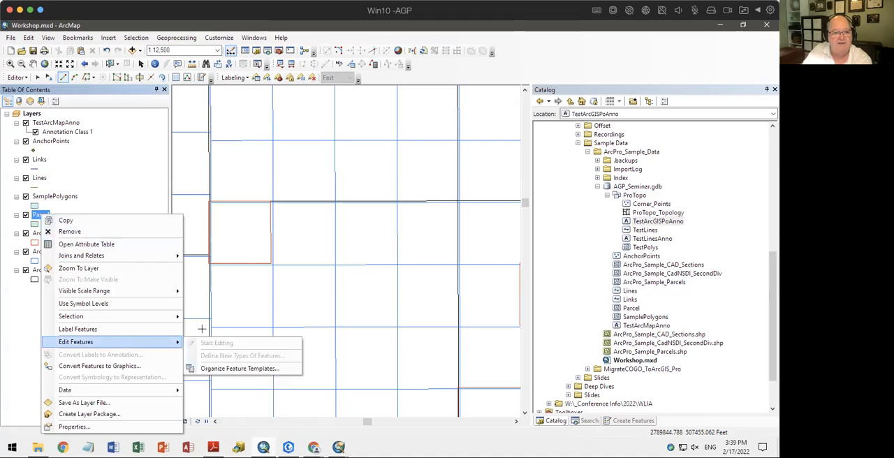
{"action": "left_click", "coordinate": [200, 327]}
{"action": "right_click", "coordinate": [54, 196]}
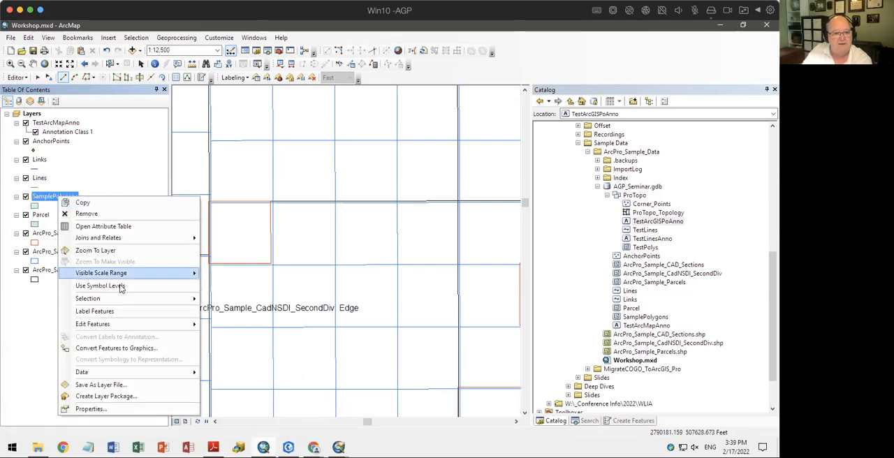
{"action": "left_click", "coordinate": [17, 78]}
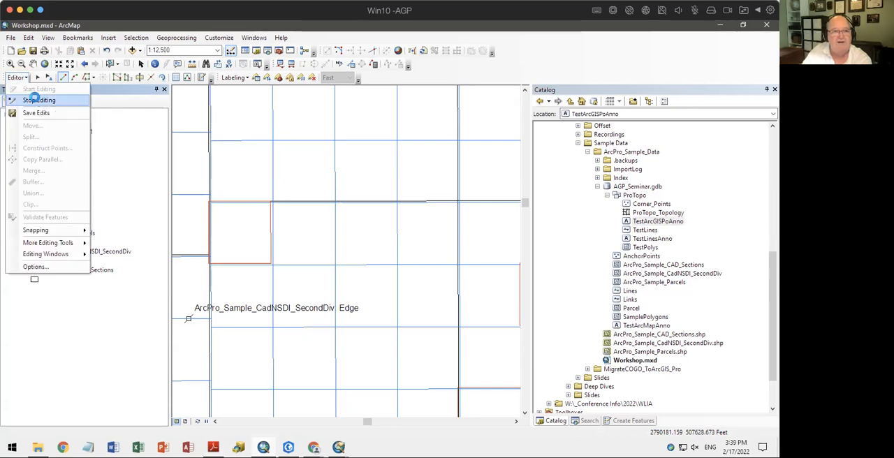
{"action": "left_click", "coordinate": [33, 100]}
Try to start an edit session on the Parcel layer and dismiss the Start Editing report
{"action": "right_click", "coordinate": [43, 215]}
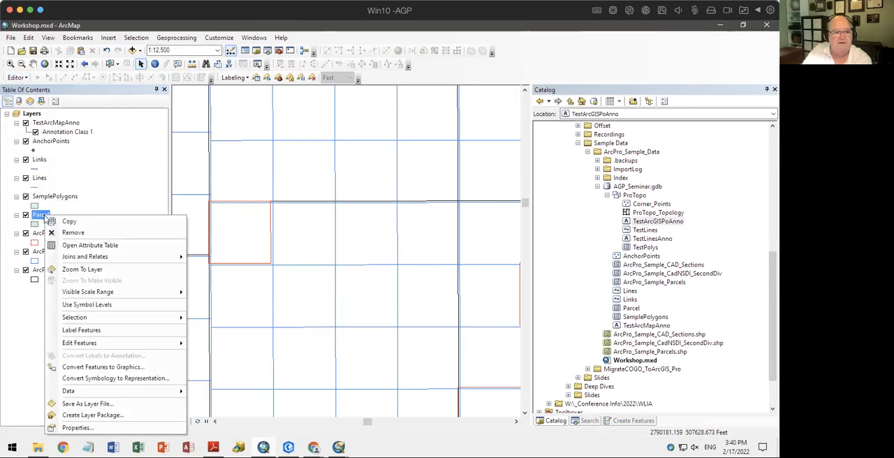
{"action": "mouse_move", "coordinate": [98, 340]}
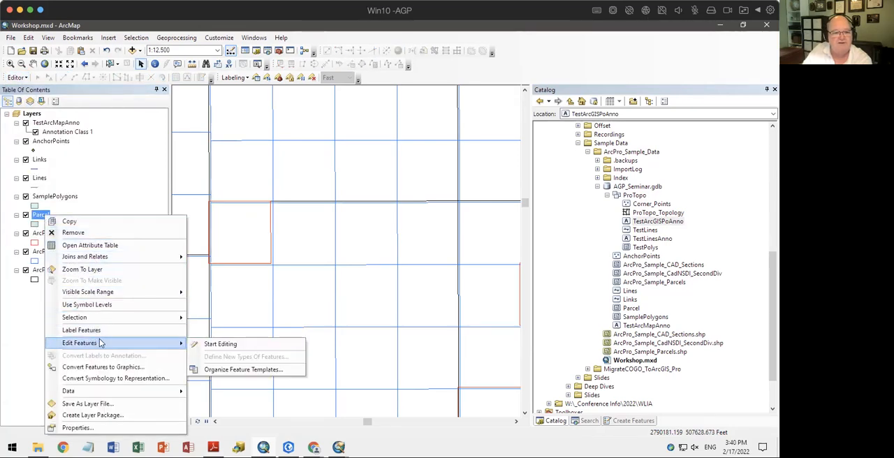
{"action": "left_click", "coordinate": [225, 344]}
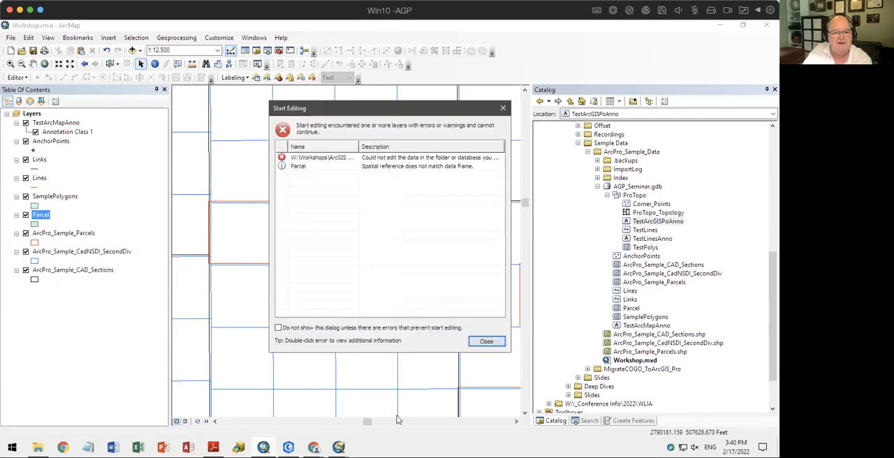
{"action": "left_click", "coordinate": [487, 342]}
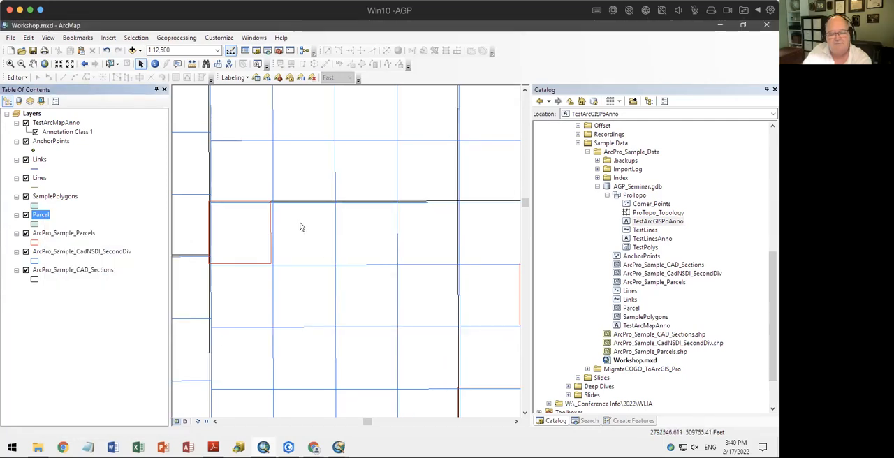
Show the Create Features window and create a new feature template for the Parcel layer
{"action": "left_click", "coordinate": [628, 421]}
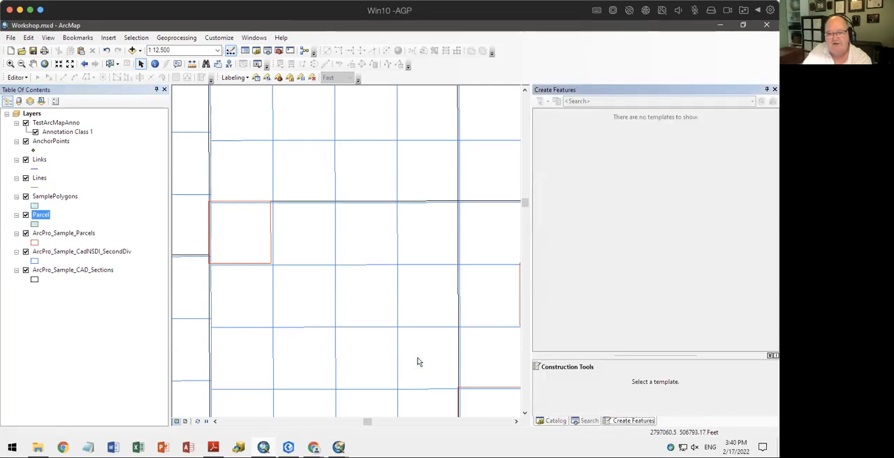
{"action": "left_click", "coordinate": [82, 262]}
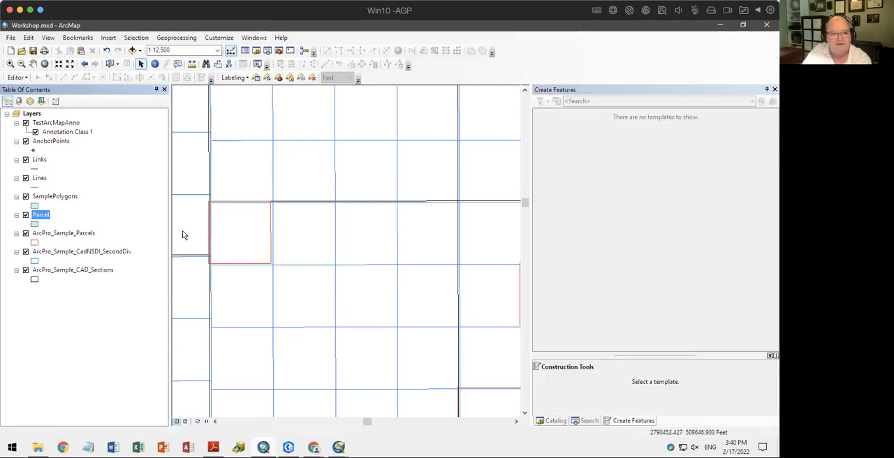
{"action": "left_click", "coordinate": [79, 329]}
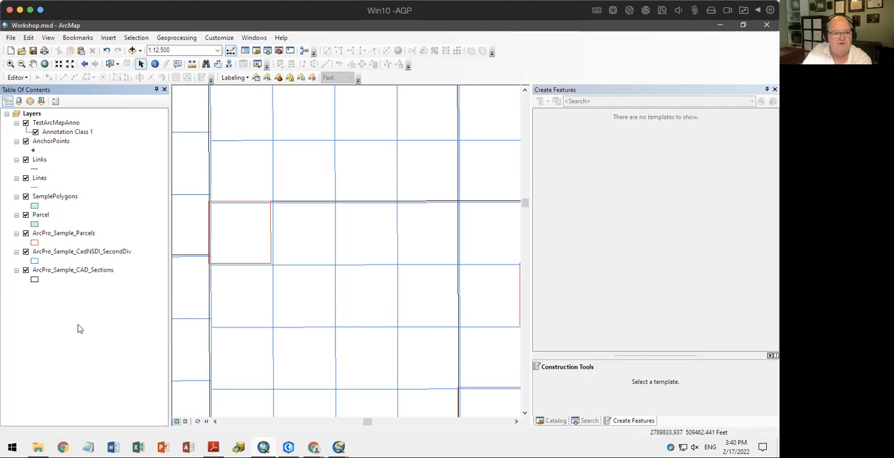
{"action": "right_click", "coordinate": [36, 217]}
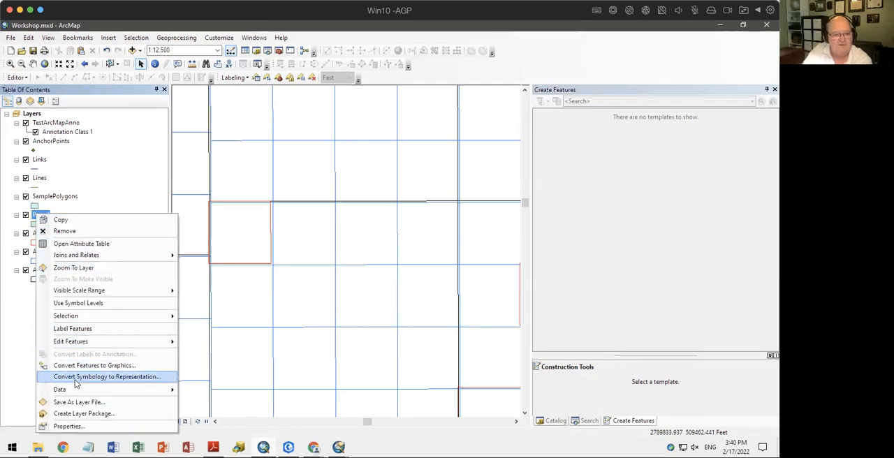
{"action": "mouse_move", "coordinate": [87, 341]}
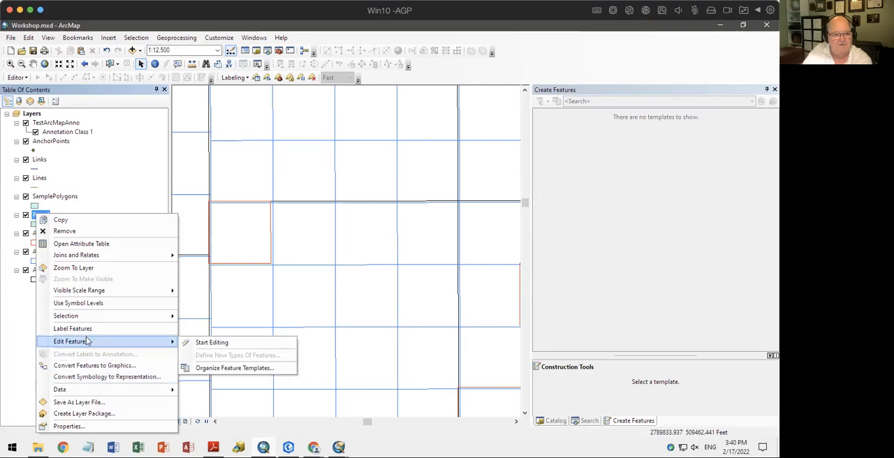
{"action": "left_click", "coordinate": [234, 369]}
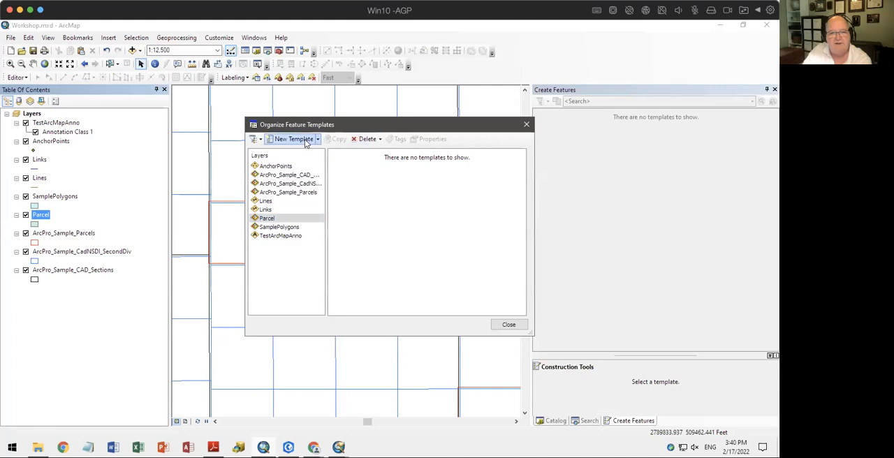
{"action": "left_click", "coordinate": [305, 141]}
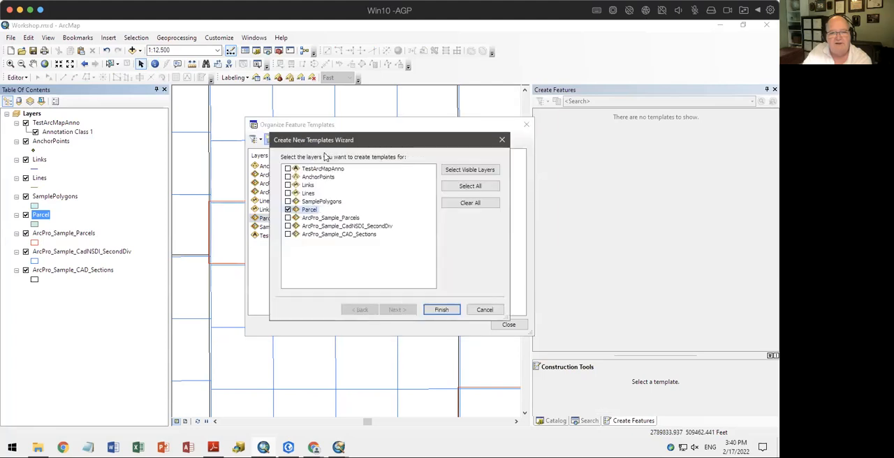
{"action": "left_click", "coordinate": [441, 311]}
{"action": "left_click", "coordinate": [509, 324]}
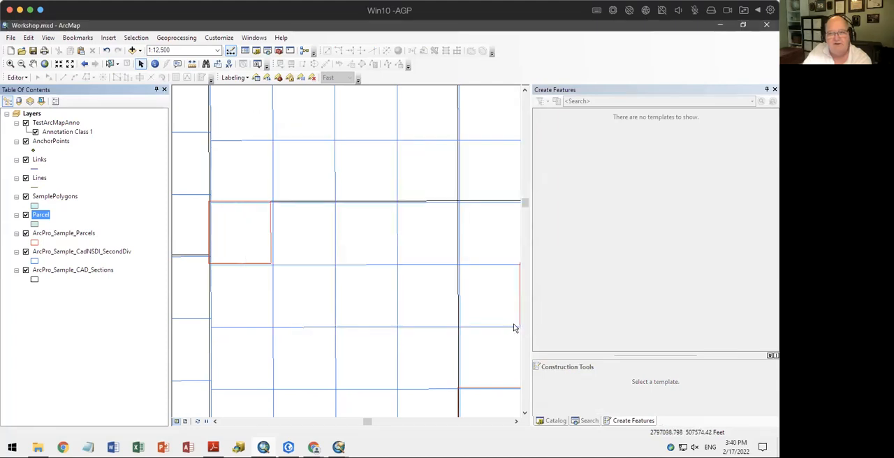
Look at the Parcel layer's options, then list the layers by source and return to the drawing order
{"action": "right_click", "coordinate": [45, 216]}
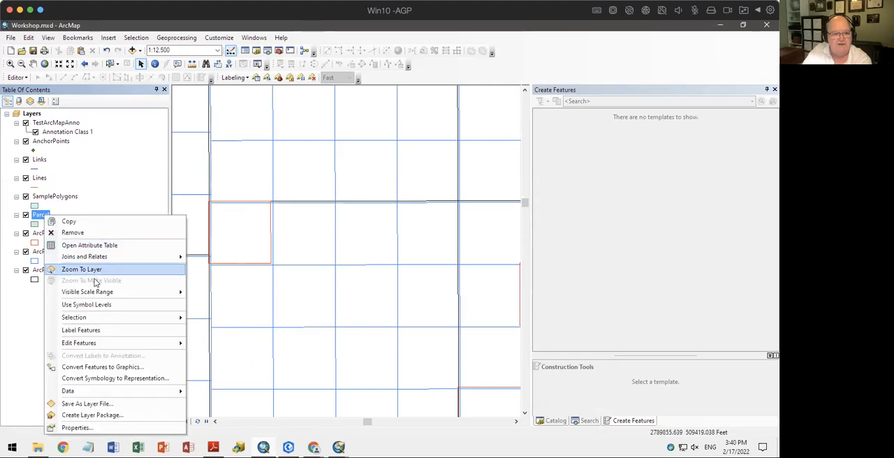
{"action": "left_click", "coordinate": [27, 346]}
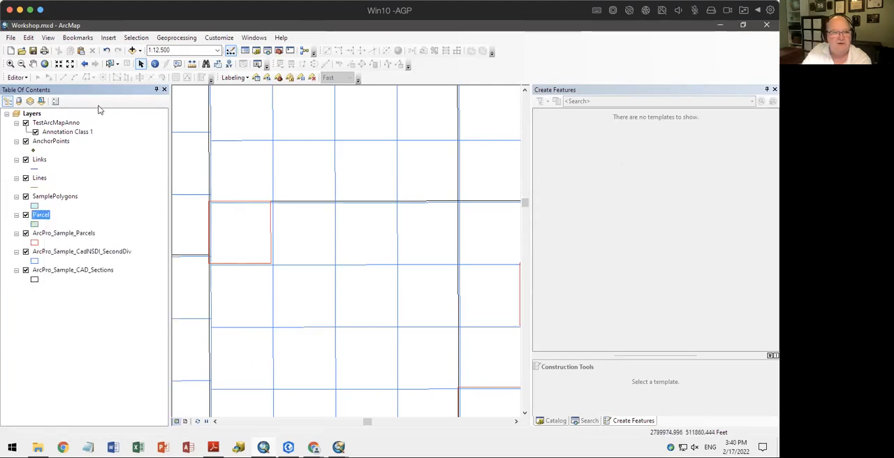
{"action": "left_click", "coordinate": [19, 102]}
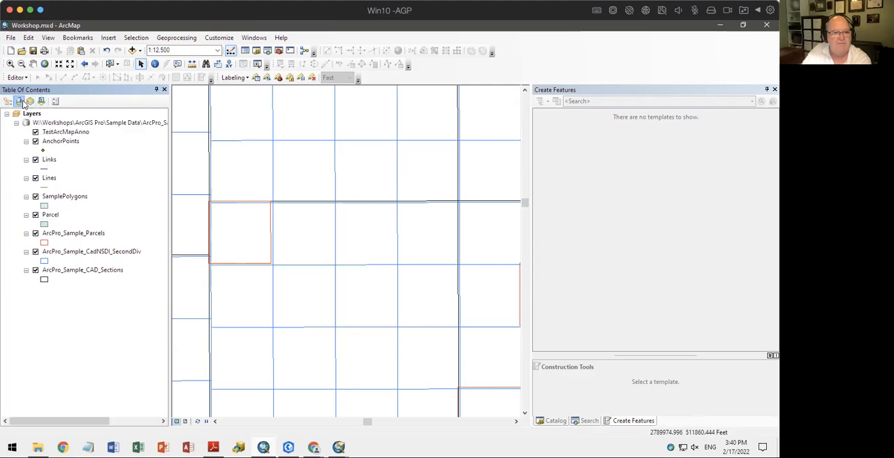
{"action": "left_click", "coordinate": [8, 102]}
Try to start editing on the ArcPro_Sample_CadNSDI_SecondDiv layer and dismiss the Start Editing report
{"action": "right_click", "coordinate": [73, 251]}
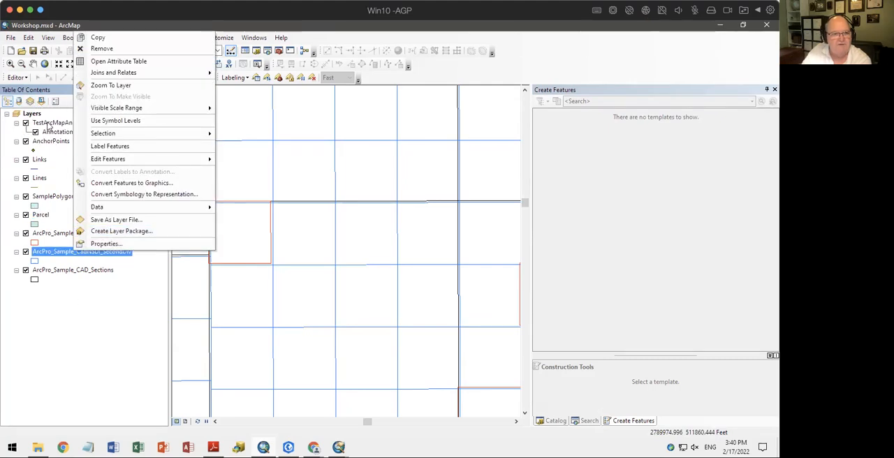
{"action": "left_click", "coordinate": [242, 159]}
{"action": "left_click", "coordinate": [305, 167]}
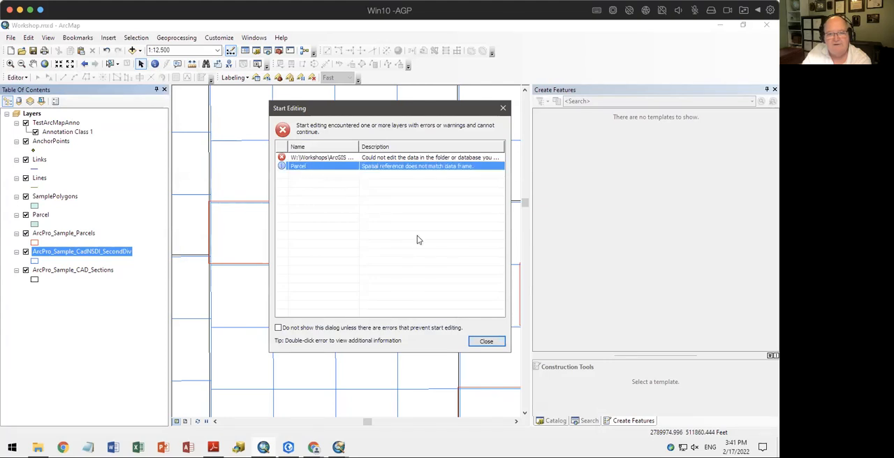
{"action": "left_click", "coordinate": [487, 341]}
Remove the TestArcMapAnno and Parcel layers from the map
{"action": "right_click", "coordinate": [56, 123]}
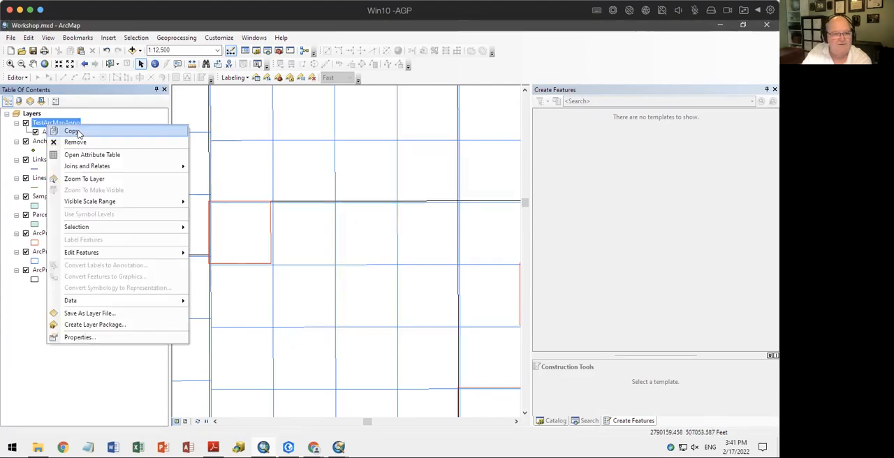
{"action": "left_click", "coordinate": [75, 143]}
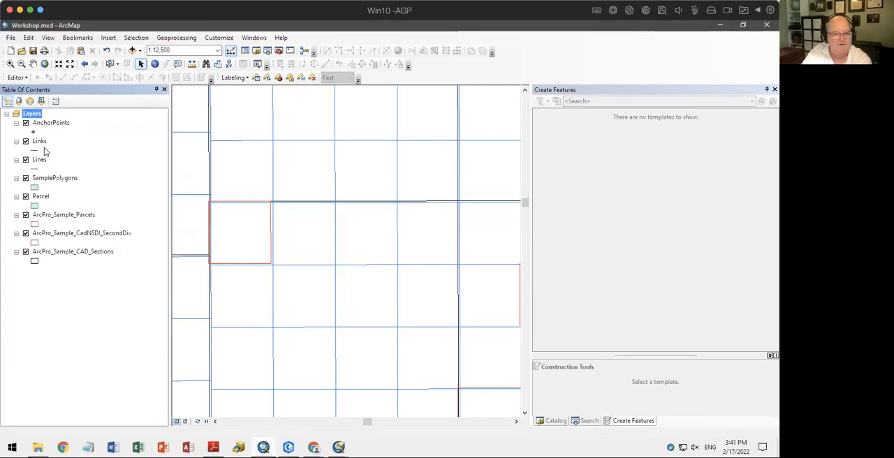
{"action": "right_click", "coordinate": [57, 215]}
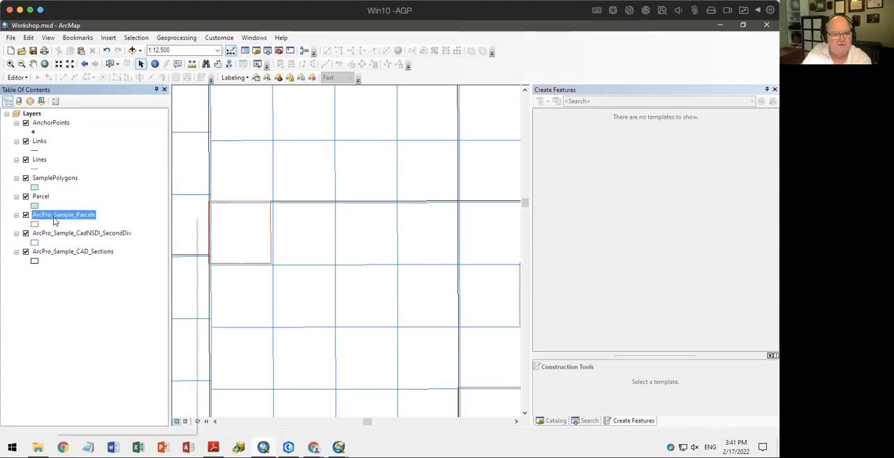
{"action": "right_click", "coordinate": [56, 197]}
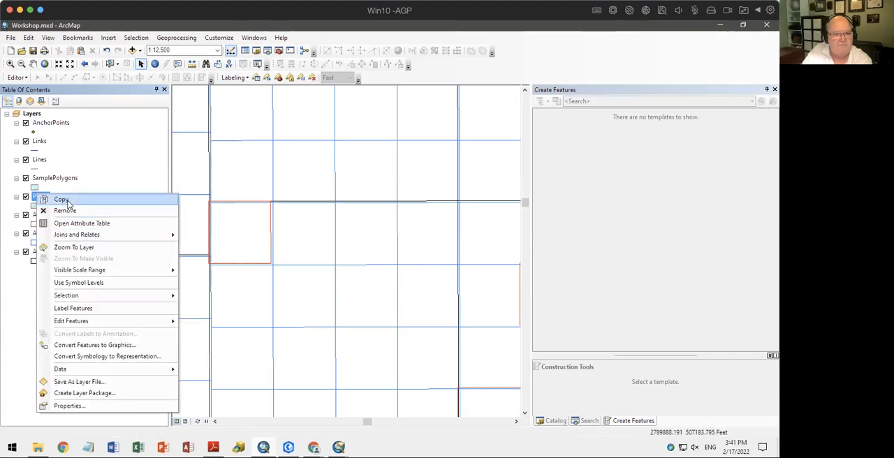
{"action": "left_click", "coordinate": [79, 213]}
Open the data frame properties of Layers and examine its coordinate system
{"action": "right_click", "coordinate": [70, 201]}
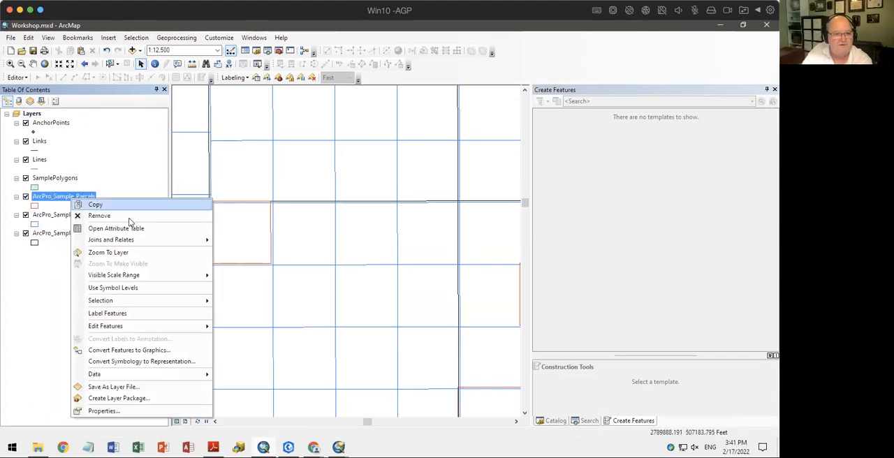
{"action": "mouse_move", "coordinate": [123, 329]}
{"action": "right_click", "coordinate": [37, 113]}
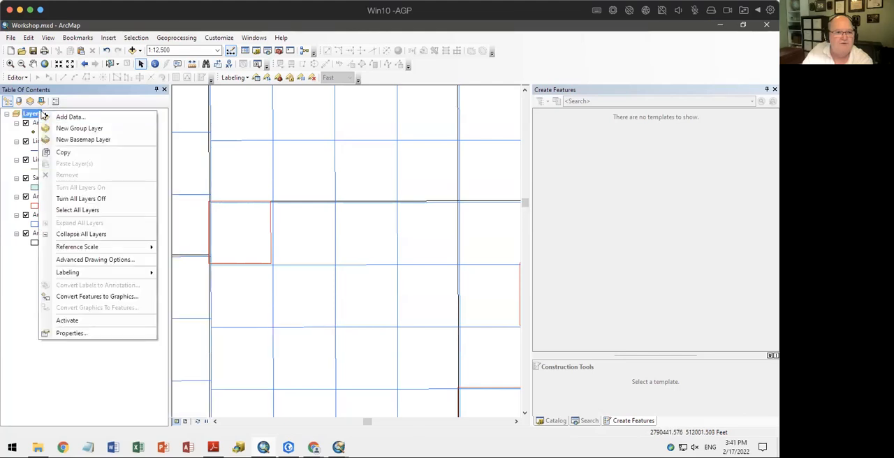
{"action": "left_click", "coordinate": [96, 336]}
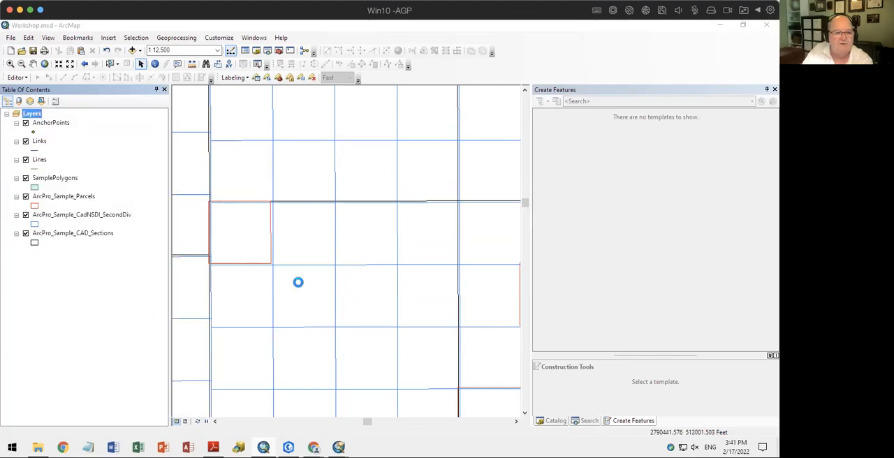
{"action": "left_click", "coordinate": [392, 92]}
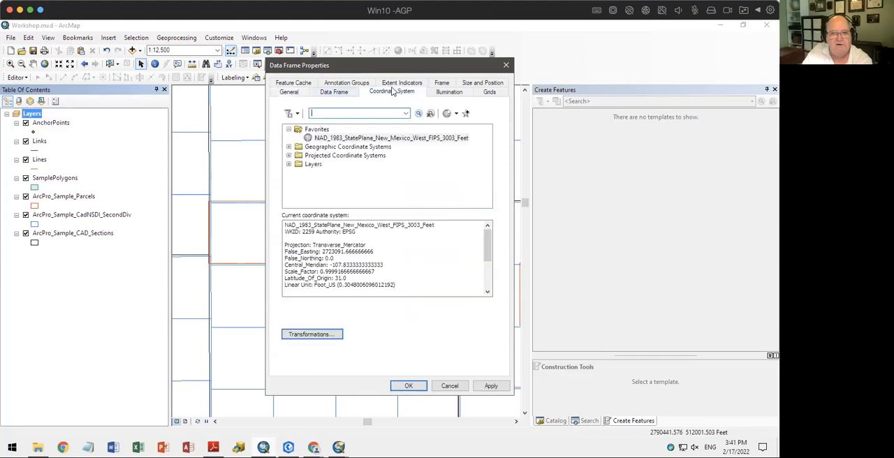
Browse AGP_Seminar.gdb for a coordinate system to import into the Layers data frame
{"action": "left_click", "coordinate": [456, 113]}
{"action": "left_click", "coordinate": [467, 135]}
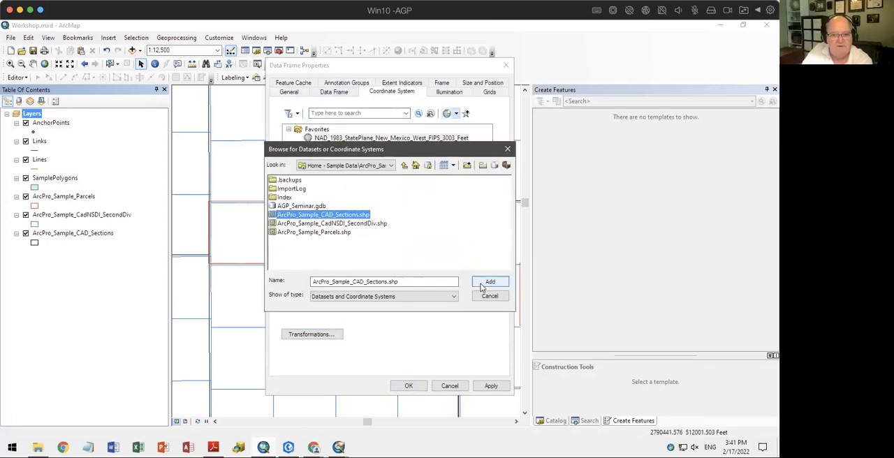
{"action": "left_click", "coordinate": [490, 282]}
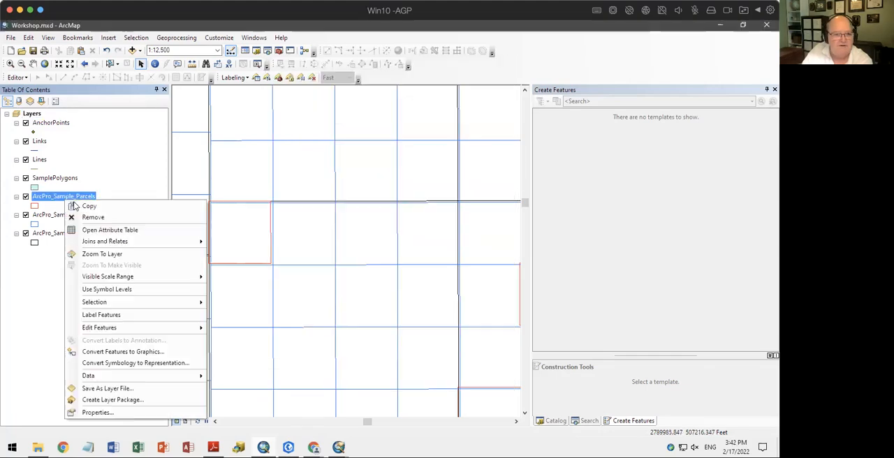
Try to start editing on the ArcPro_Sample_Parcels layer and dismiss the Start Editing report
{"action": "mouse_move", "coordinate": [115, 328]}
{"action": "left_click", "coordinate": [244, 329]}
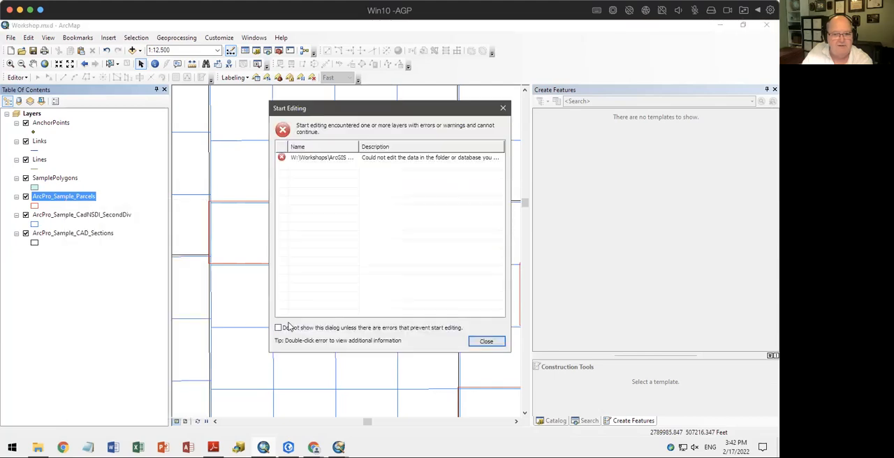
{"action": "left_click", "coordinate": [487, 342]}
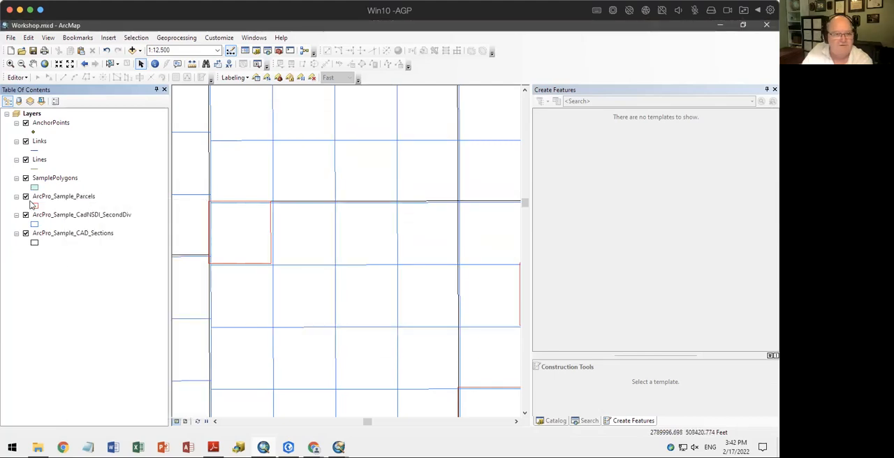
Reopen the Layers data frame properties, then retry editing ArcPro_Sample_Parcels and close the error report
{"action": "right_click", "coordinate": [28, 113]}
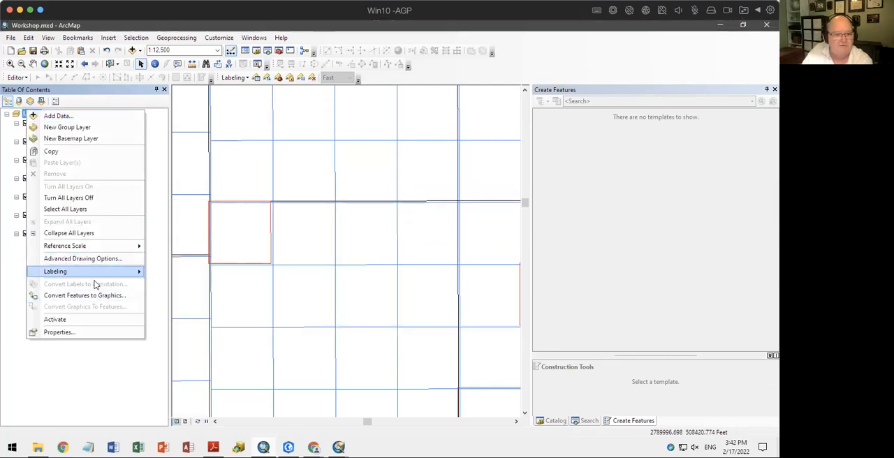
{"action": "left_click", "coordinate": [91, 332]}
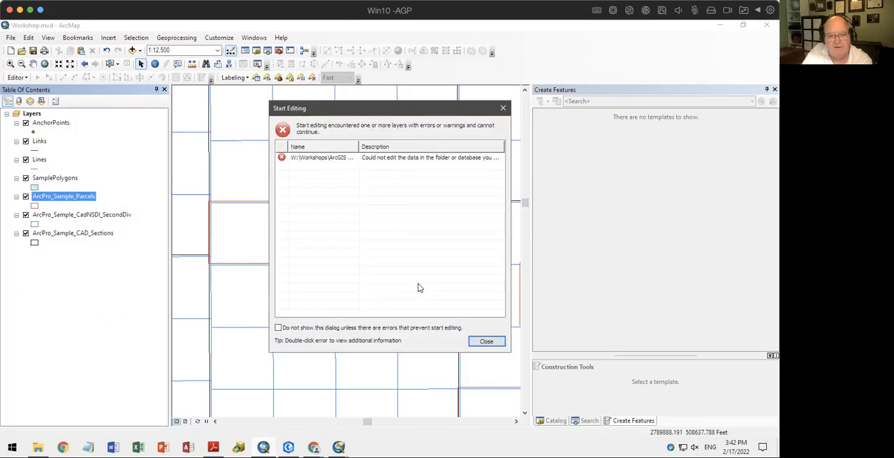
{"action": "left_click", "coordinate": [486, 341]}
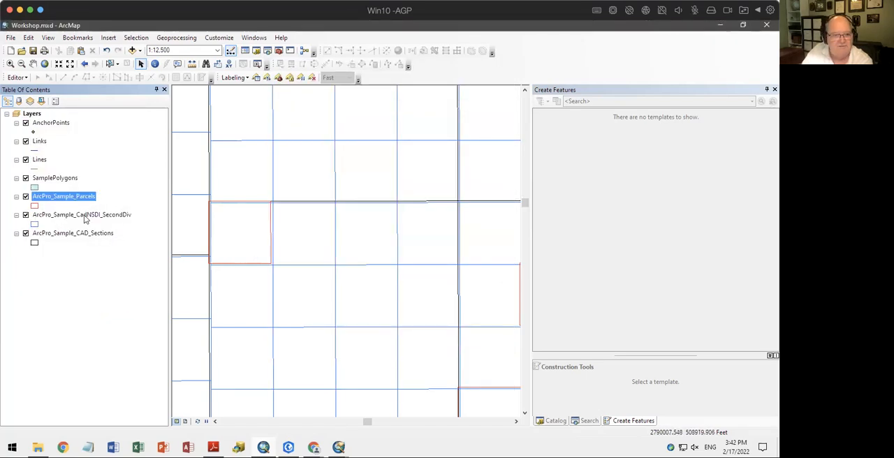
{"action": "left_click", "coordinate": [67, 198]}
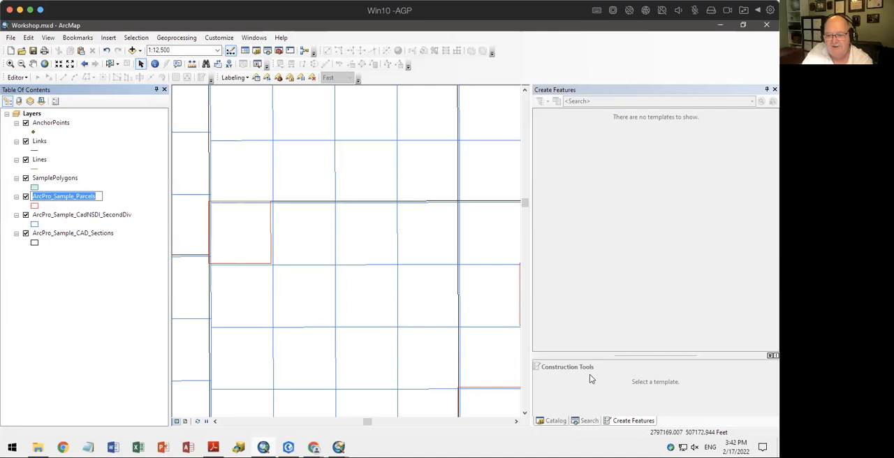
{"action": "key", "text": "Escape"}
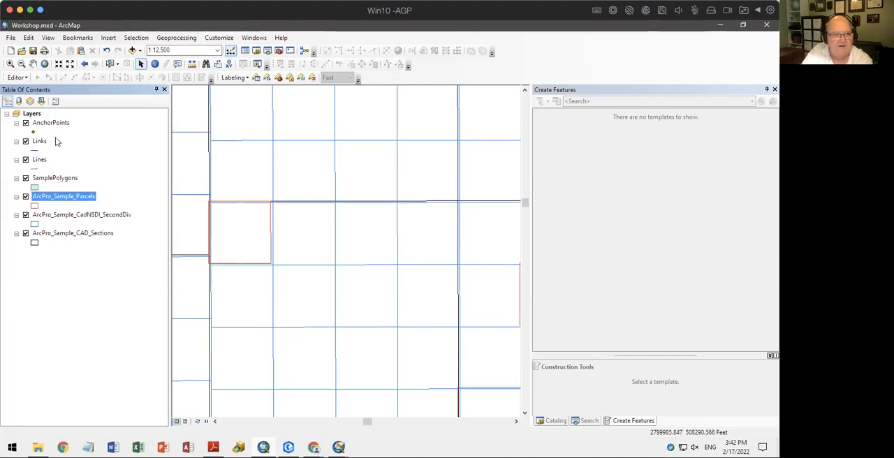
Switch to ArcGIS Pro and display the feature templates available for creating features in the map
{"action": "left_click", "coordinate": [288, 448]}
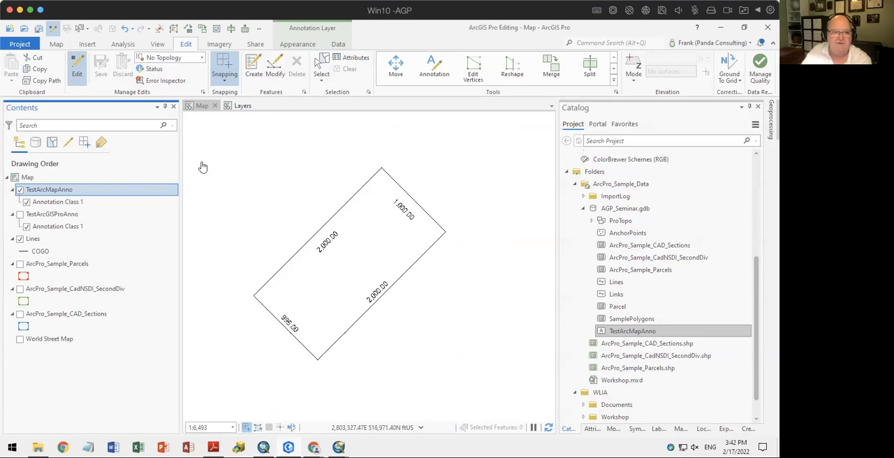
{"action": "left_click", "coordinate": [76, 69]}
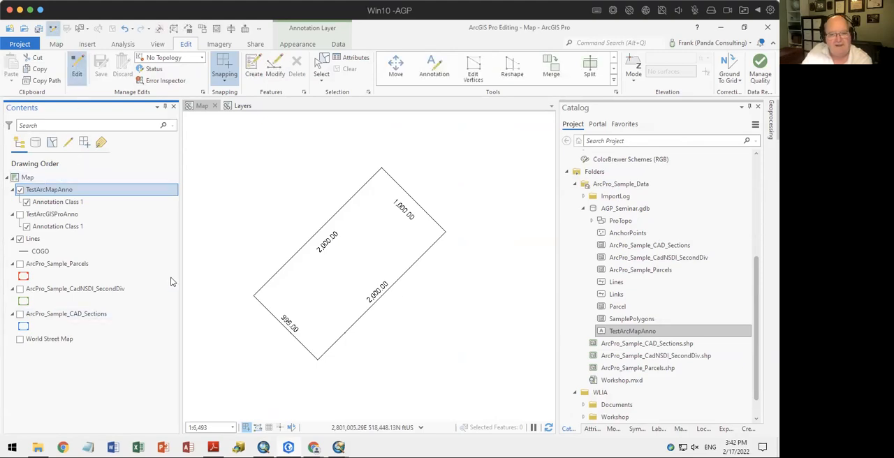
{"action": "scroll", "coordinate": [427, 237], "scroll_direction": "down", "scroll_amount": 4}
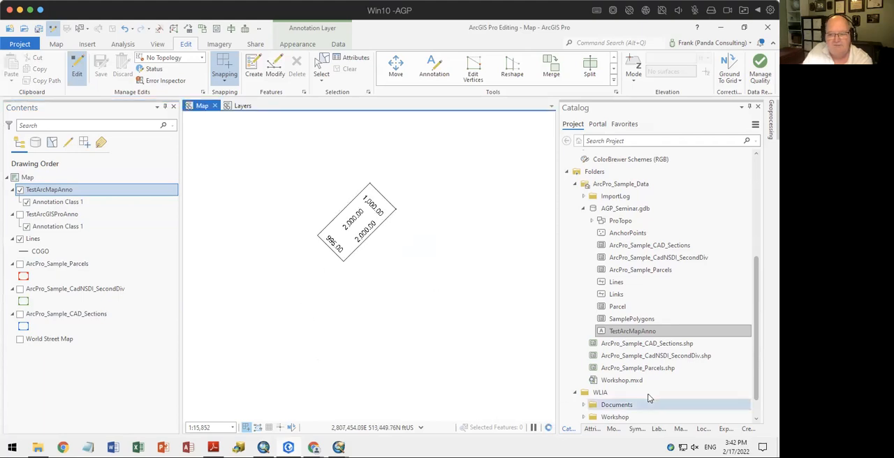
{"action": "left_click", "coordinate": [747, 429]}
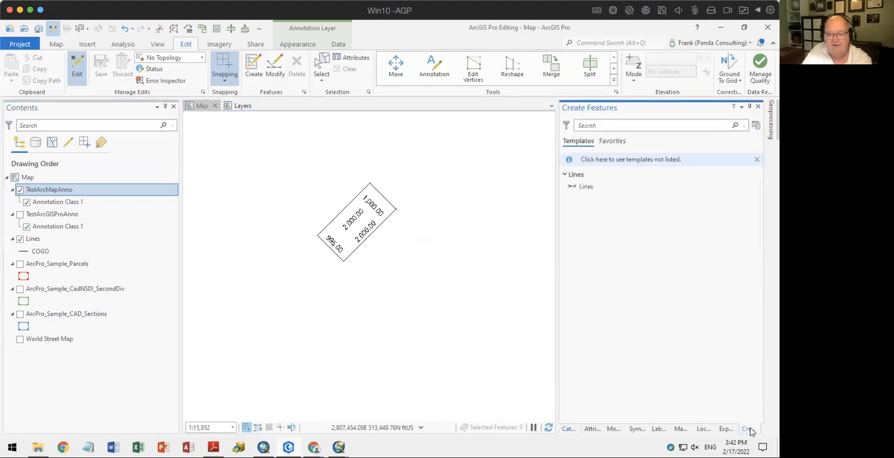
Turn on the ArcPro_Sample_Parcels, ArcPro_Sample_CadNSDI_SecondDiv and ArcPro_Sample_CAD_Sections layers
{"action": "left_click", "coordinate": [20, 264]}
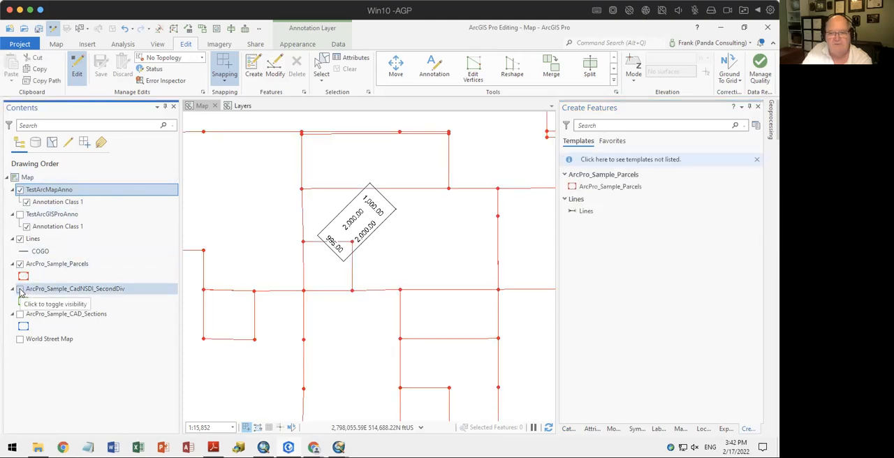
{"action": "left_click", "coordinate": [21, 289]}
{"action": "left_click", "coordinate": [19, 314]}
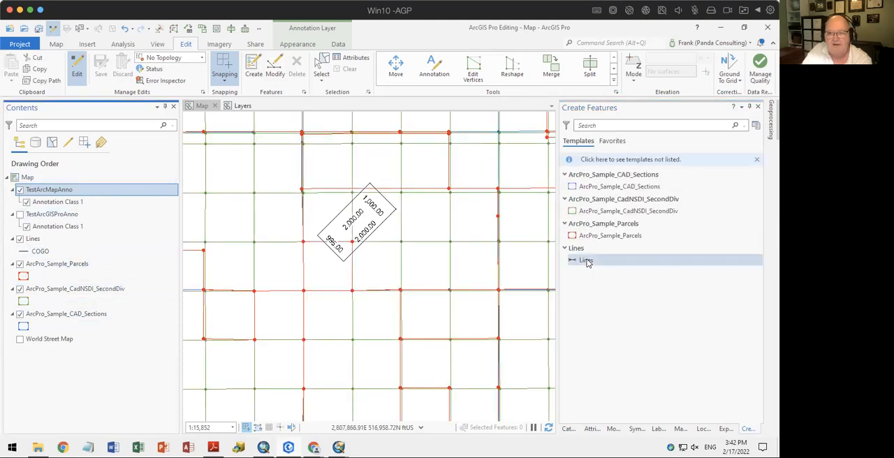
Draw a five-sided parcel with the ArcPro_Sample_Parcels template inside an empty grid cell west of the annotated rectangle
{"action": "left_click", "coordinate": [607, 238]}
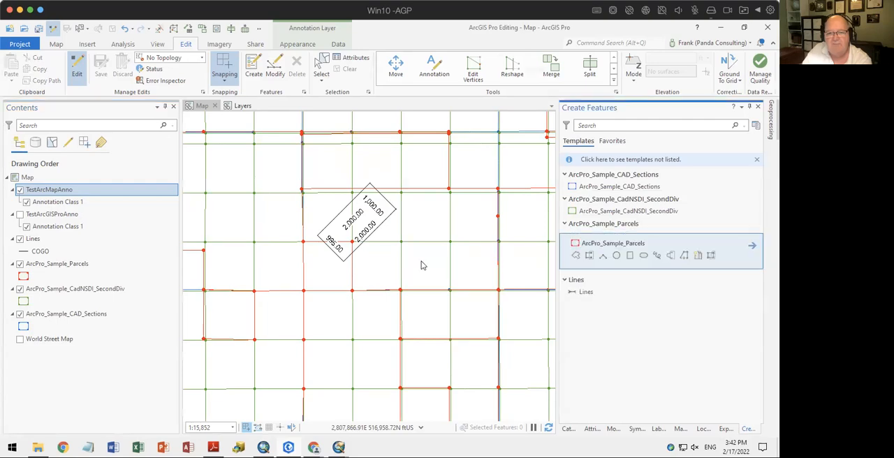
{"action": "scroll", "coordinate": [241, 221], "scroll_direction": "up", "scroll_amount": 4}
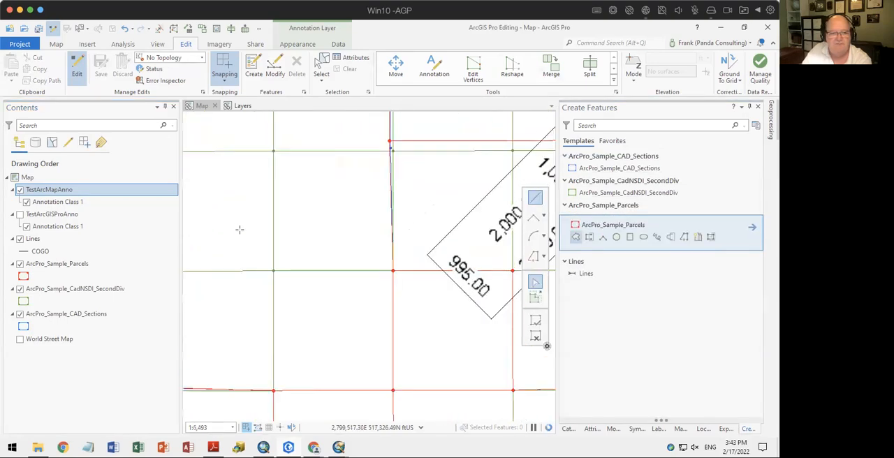
{"action": "left_click_drag", "start_coordinate": [242, 230], "coordinate": [369, 248]}
{"action": "left_click", "coordinate": [317, 257]}
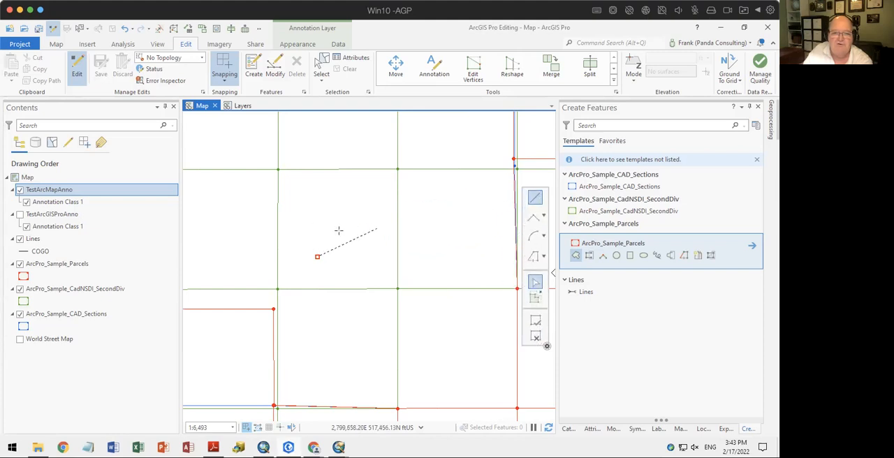
{"action": "left_click", "coordinate": [310, 223]}
{"action": "left_click", "coordinate": [340, 190]}
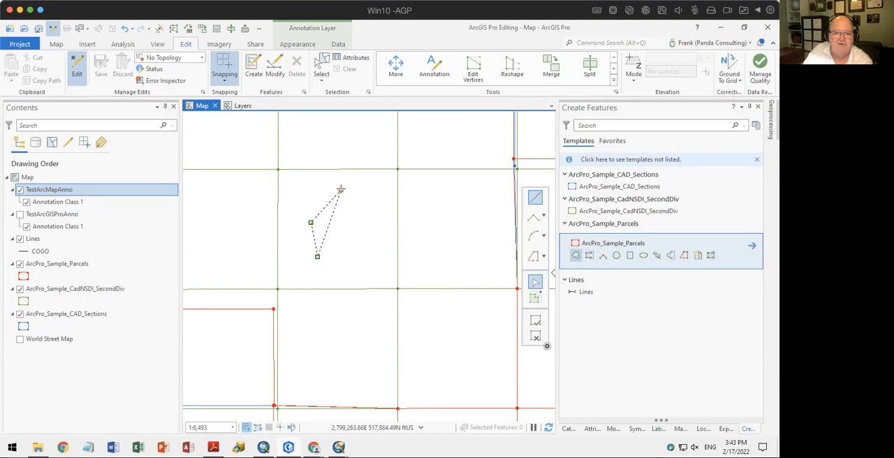
{"action": "left_click", "coordinate": [387, 186]}
{"action": "double_click", "coordinate": [384, 245]}
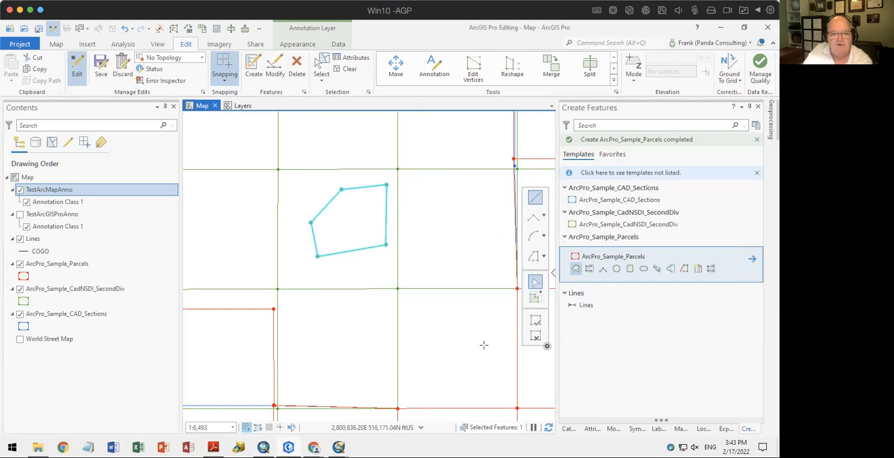
Draw a triangular parcel from the five-sided parcel's two east corners to a point inside it
{"action": "left_click", "coordinate": [531, 283]}
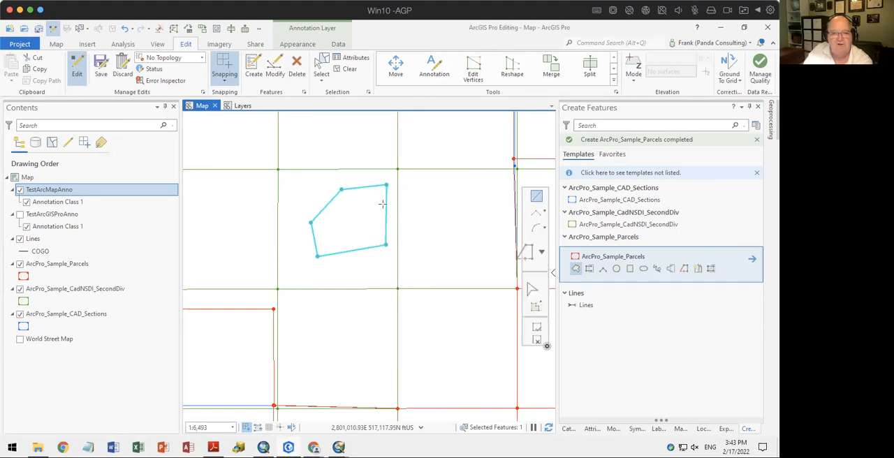
{"action": "left_click", "coordinate": [385, 185]}
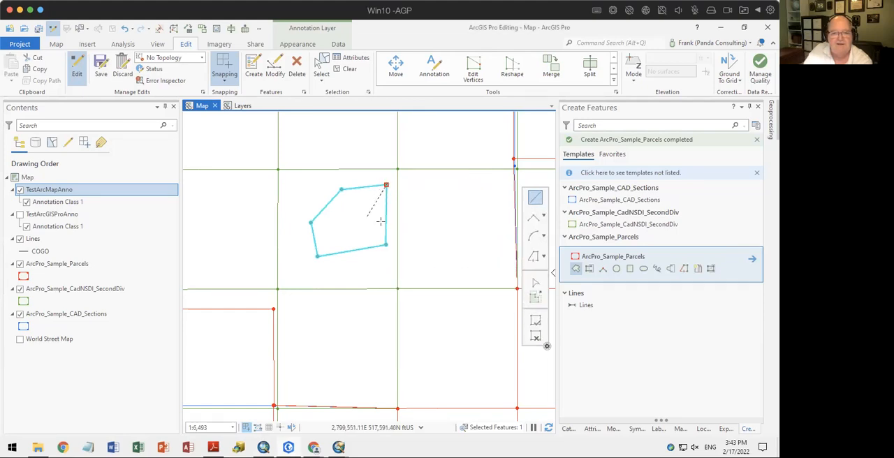
{"action": "double_click", "coordinate": [386, 244]}
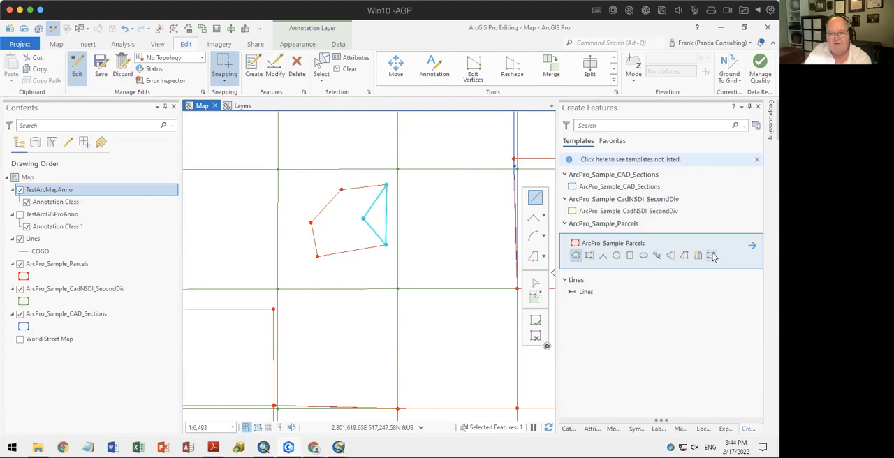
Open the template manager and bring up the construction tool settings of the ArcPro_Sample_Parcels template
{"action": "left_click", "coordinate": [756, 127]}
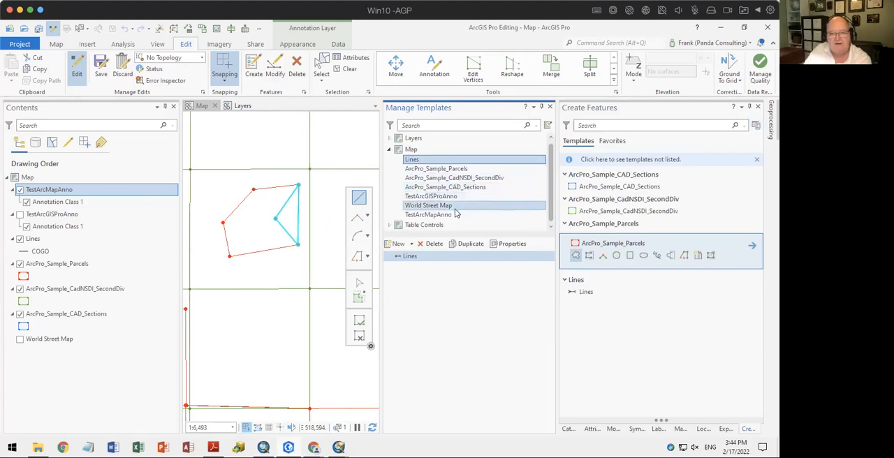
{"action": "left_click", "coordinate": [443, 169]}
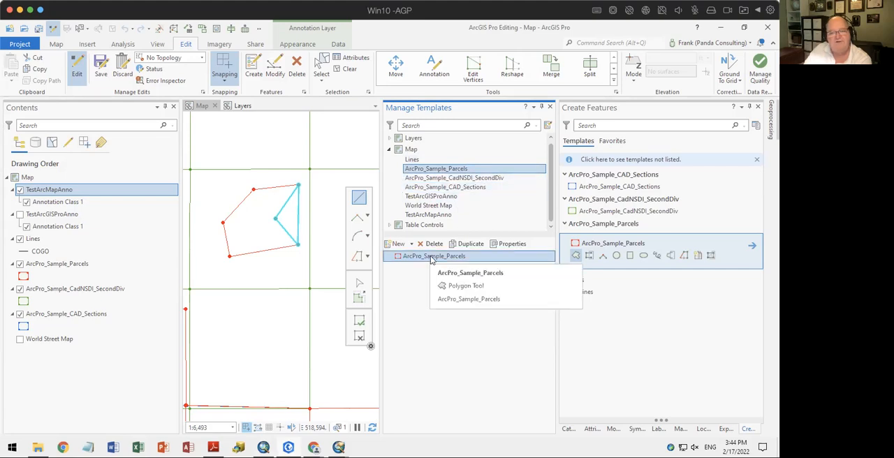
{"action": "left_click", "coordinate": [510, 246]}
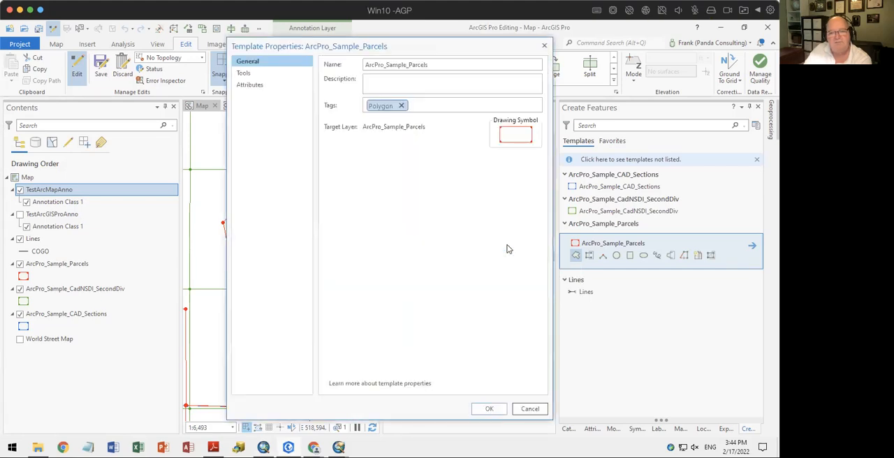
{"action": "left_click", "coordinate": [242, 73]}
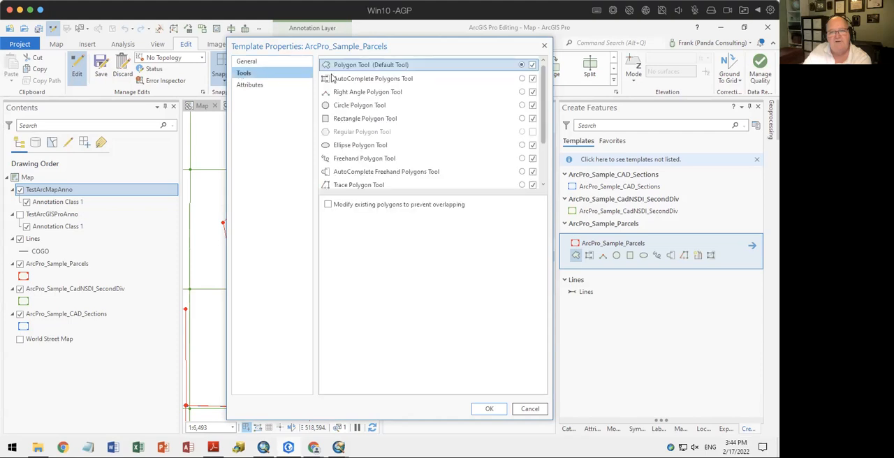
Hide the Right Angle, Circle, Rectangle and Ellipse Polygon tools from the ArcPro_Sample_Parcels template, then close the template manager
{"action": "left_click", "coordinate": [532, 79]}
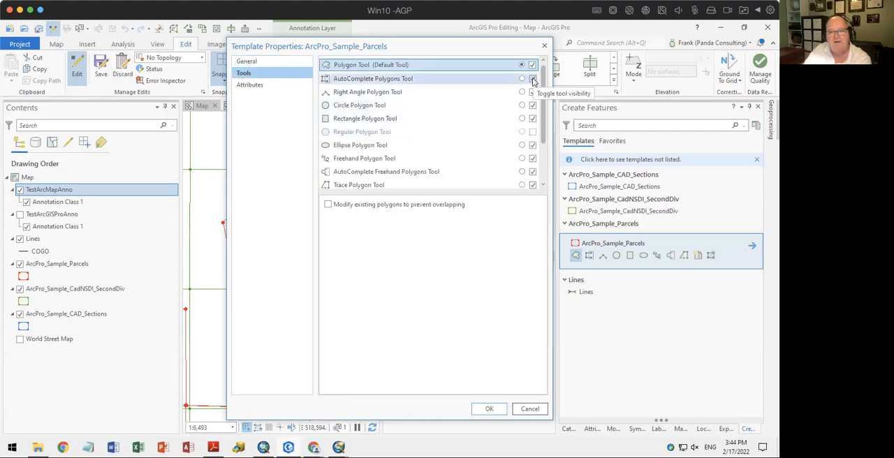
{"action": "left_click", "coordinate": [533, 93]}
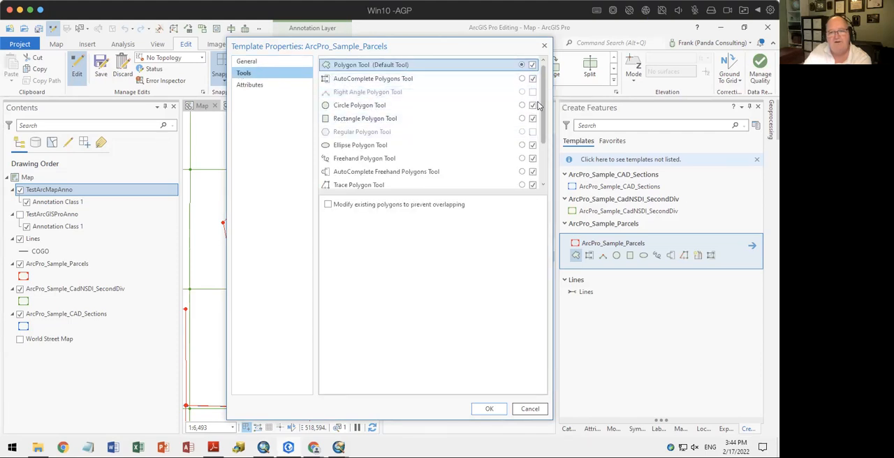
{"action": "left_click", "coordinate": [532, 105]}
{"action": "left_click", "coordinate": [533, 119]}
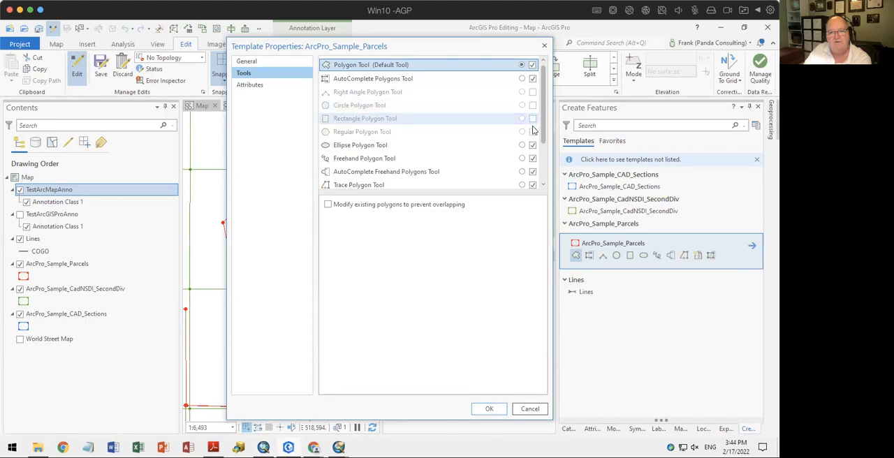
{"action": "left_click", "coordinate": [533, 145]}
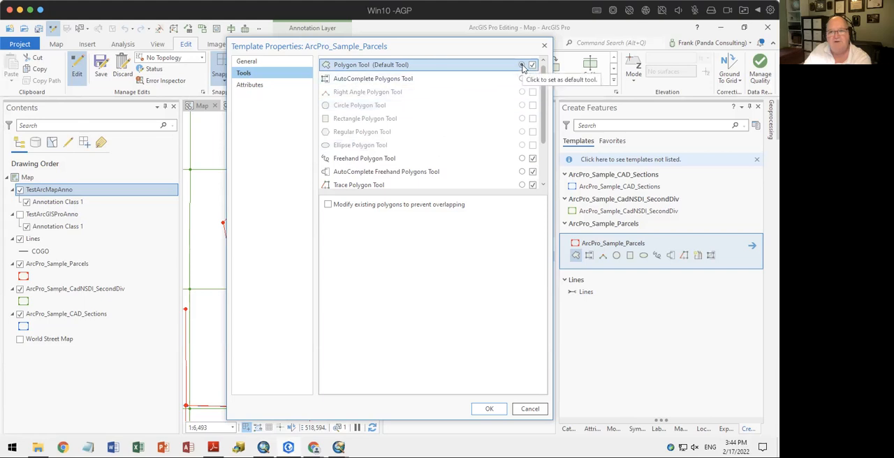
{"action": "left_click", "coordinate": [490, 410]}
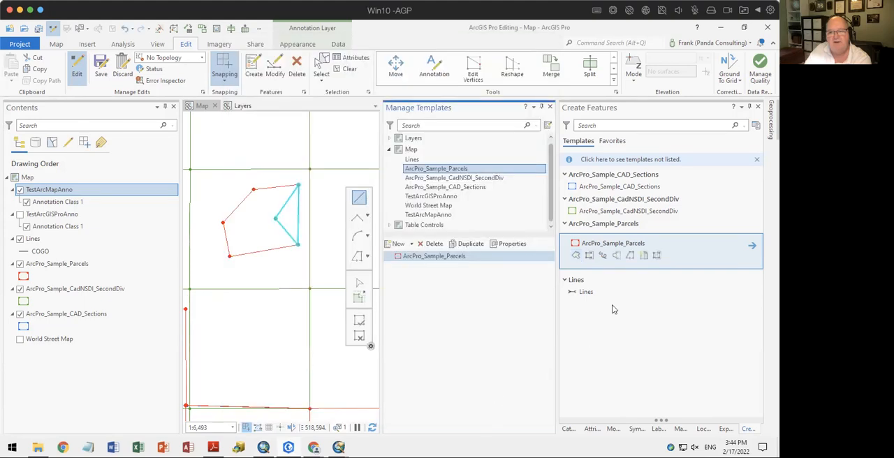
{"action": "left_click", "coordinate": [549, 107]}
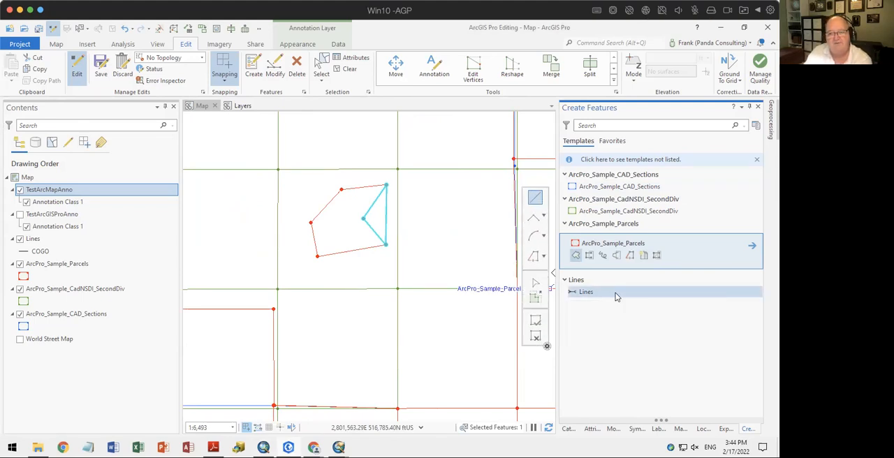
Open the attributes of the active ArcPro_Sample_Parcels template and set its UPC default to Test
{"action": "left_click", "coordinate": [754, 248]}
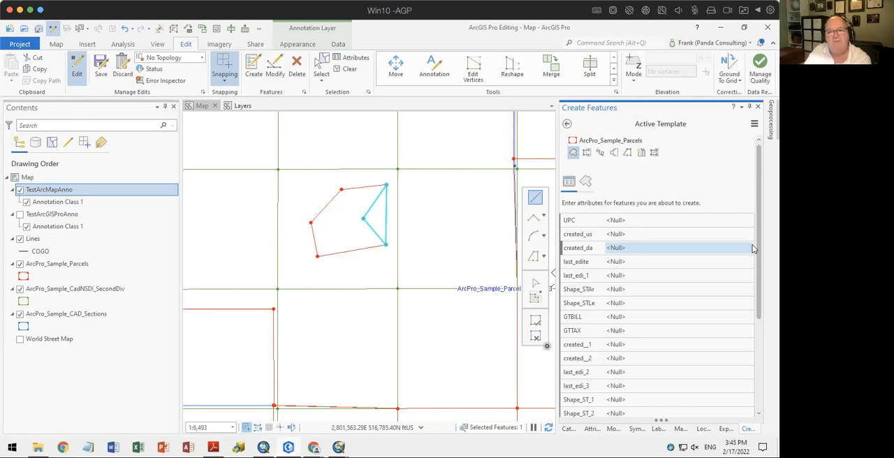
{"action": "left_click", "coordinate": [641, 222]}
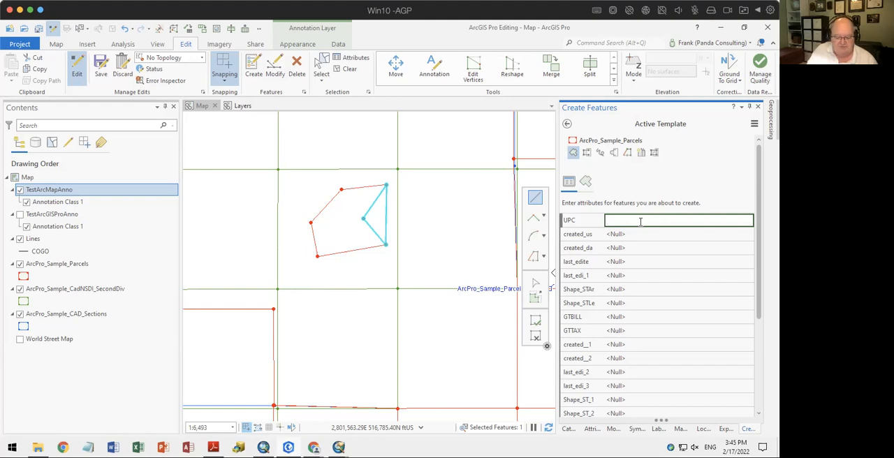
{"action": "type", "text": "Test"}
{"action": "key", "text": "Tab"}
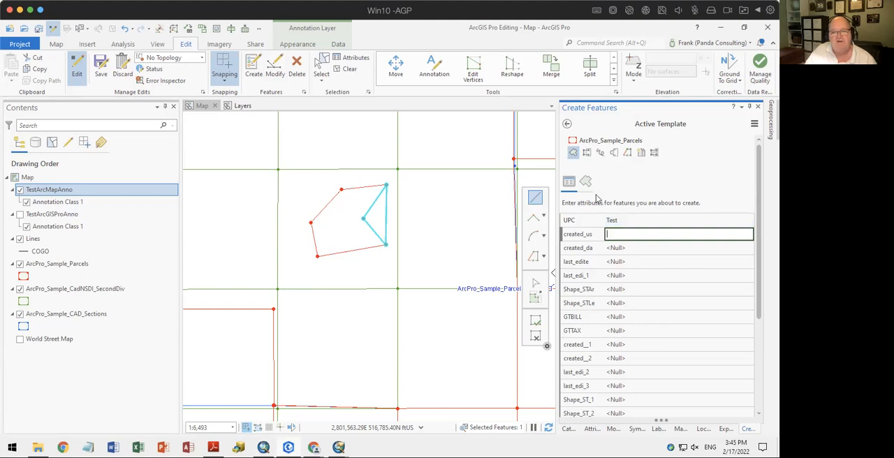
Draw a four-sided parcel in the grid cell east of the existing five-sided parcel, then open the new parcel's attributes
{"action": "left_click", "coordinate": [534, 199]}
{"action": "left_click", "coordinate": [429, 269]}
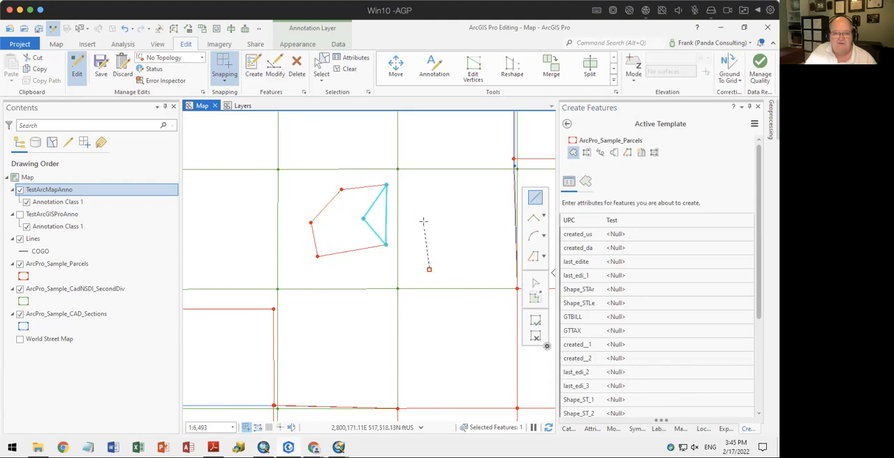
{"action": "left_click", "coordinate": [423, 223]}
{"action": "left_click", "coordinate": [468, 193]}
{"action": "double_click", "coordinate": [489, 238]}
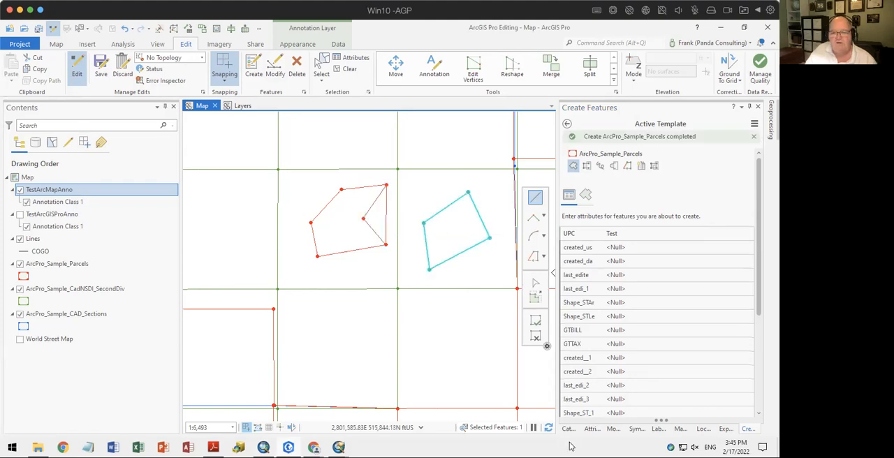
{"action": "left_click", "coordinate": [591, 429]}
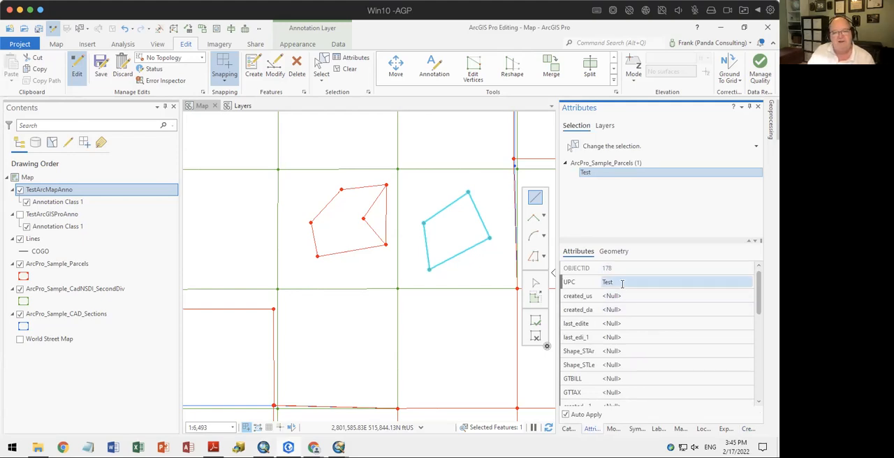
Switch to ArcMap and check the ArcPro_Sample_Parcels layer properties and the Attributes editing options, leaving both unchanged
{"action": "left_click", "coordinate": [263, 447]}
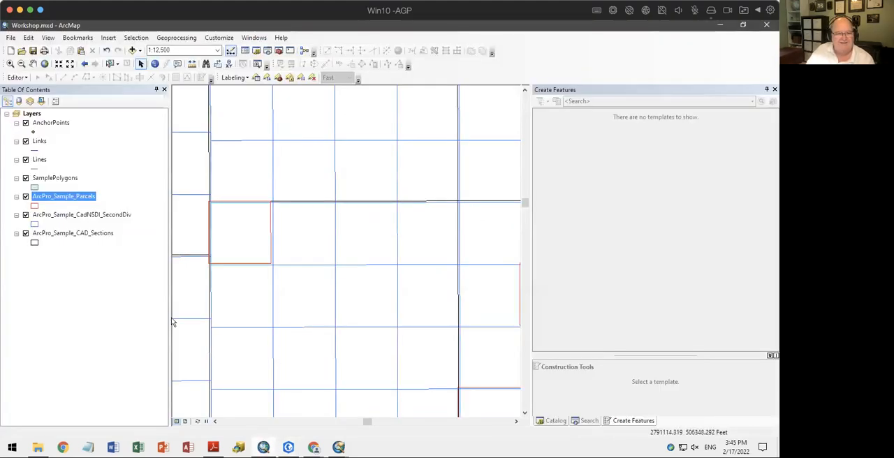
{"action": "right_click", "coordinate": [51, 196]}
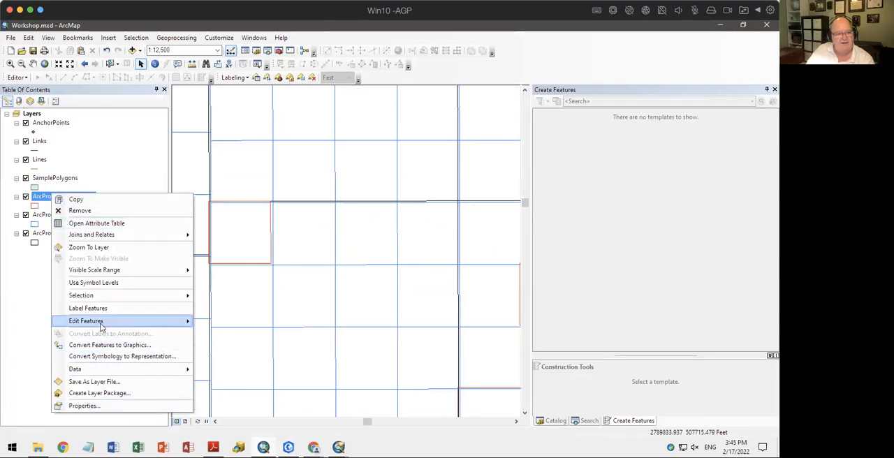
{"action": "left_click", "coordinate": [100, 405]}
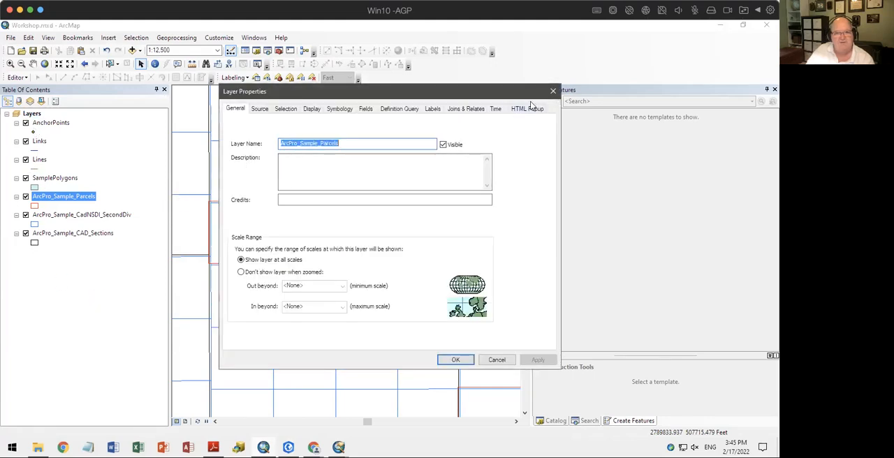
{"action": "left_click", "coordinate": [553, 90]}
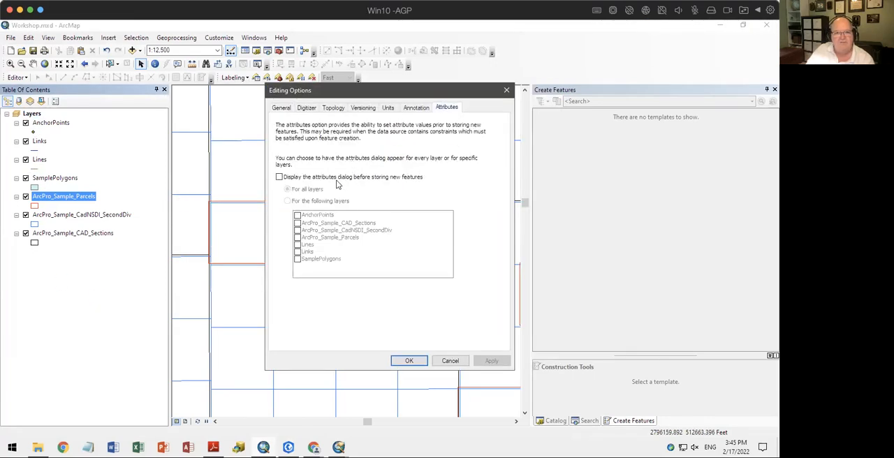
{"action": "left_click", "coordinate": [450, 361]}
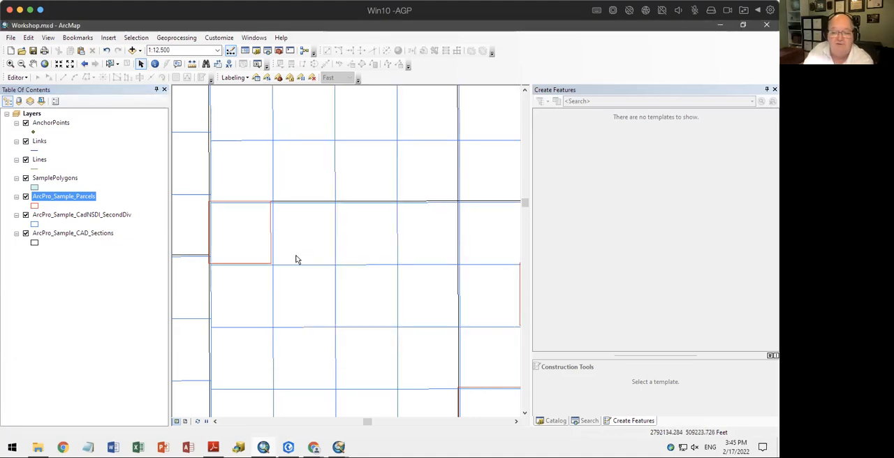
Switch back to ArcGIS Pro, look through all Modify Features tools and open the Align Features tool
{"action": "left_click", "coordinate": [286, 446]}
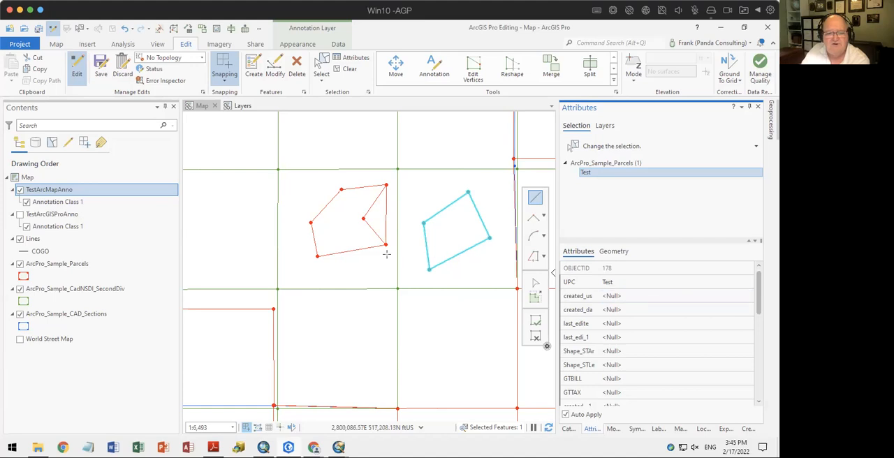
{"action": "left_click_drag", "start_coordinate": [380, 326], "coordinate": [385, 233]}
{"action": "left_click_drag", "start_coordinate": [423, 320], "coordinate": [501, 215]}
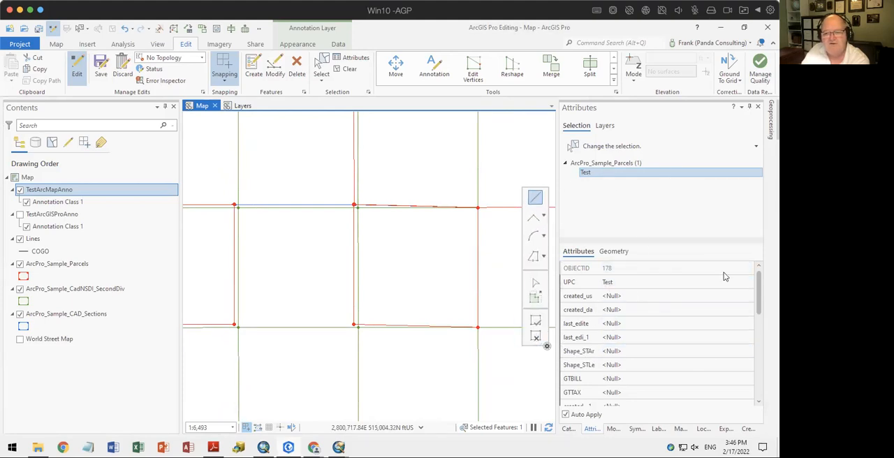
{"action": "left_click", "coordinate": [614, 428]}
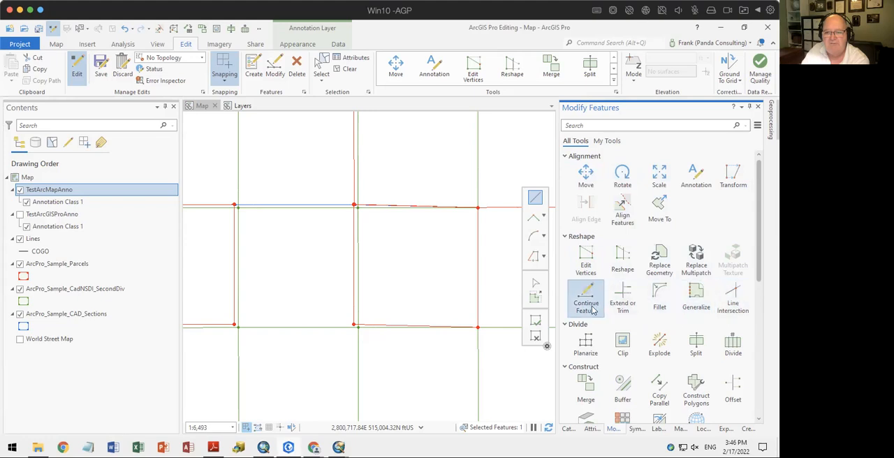
{"action": "scroll", "coordinate": [698, 342], "scroll_direction": "down", "scroll_amount": 2}
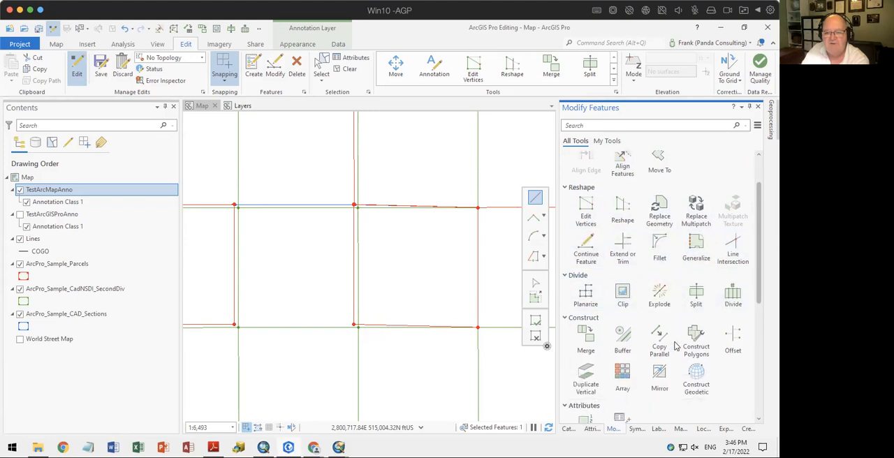
{"action": "scroll", "coordinate": [649, 388], "scroll_direction": "down", "scroll_amount": 4}
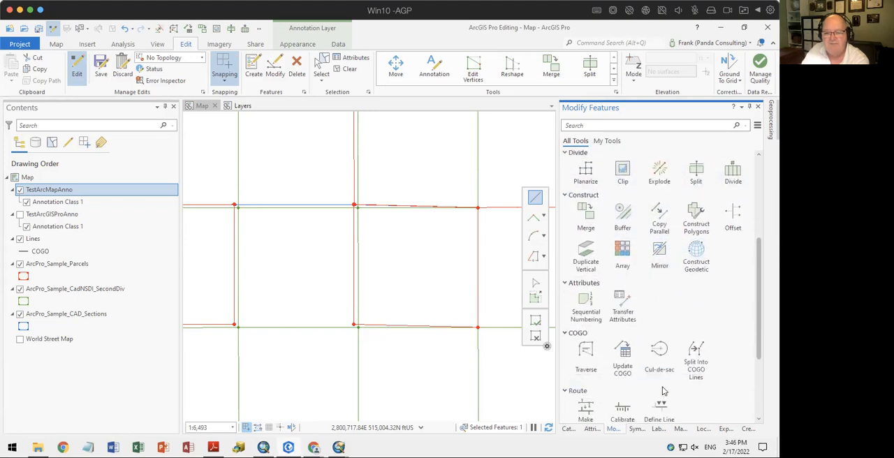
{"action": "scroll", "coordinate": [699, 329], "scroll_direction": "down", "scroll_amount": 2}
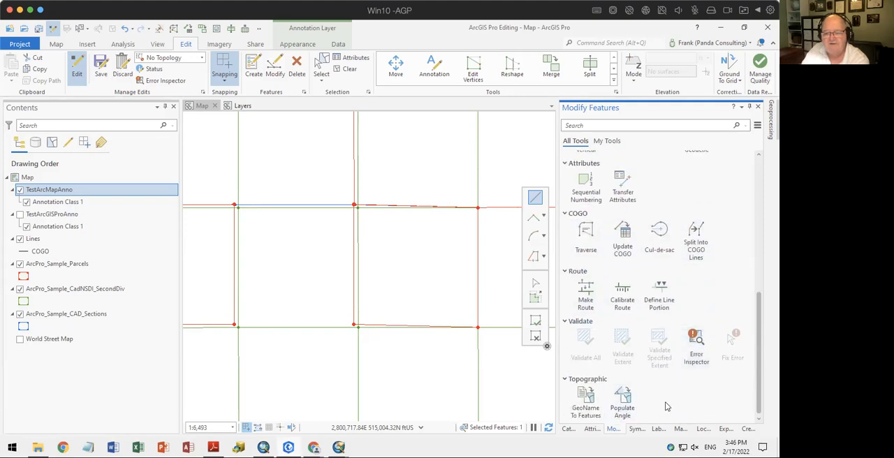
{"action": "scroll", "coordinate": [662, 361], "scroll_direction": "up", "scroll_amount": 10}
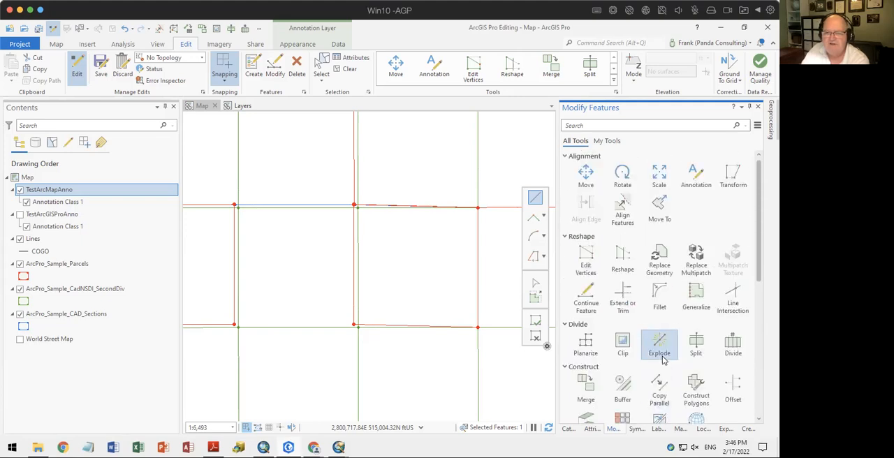
{"action": "left_click", "coordinate": [621, 209]}
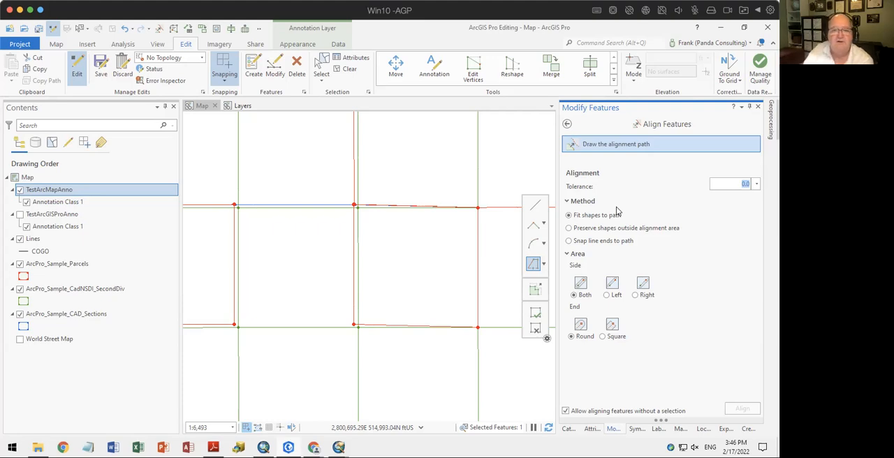
Select one ArcPro_Sample_CadNSDI_SecondDiv cell and open the Divide tool for it
{"action": "left_click", "coordinate": [320, 66]}
{"action": "left_click", "coordinate": [304, 280]}
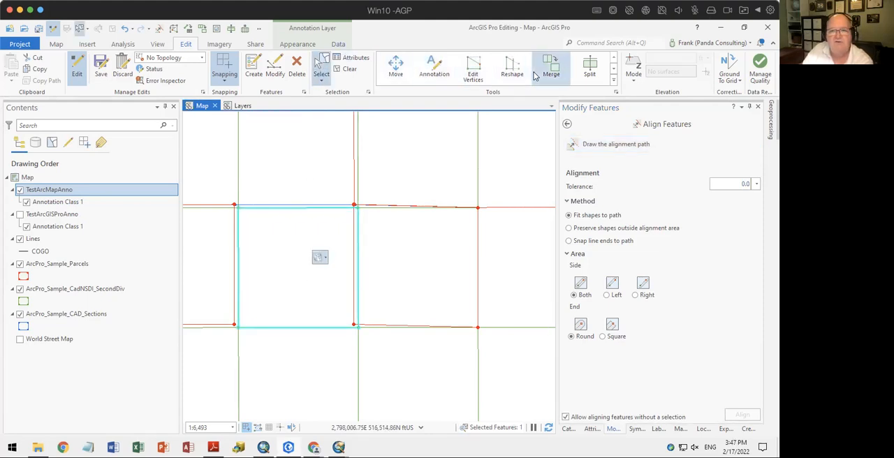
{"action": "left_click", "coordinate": [613, 83]}
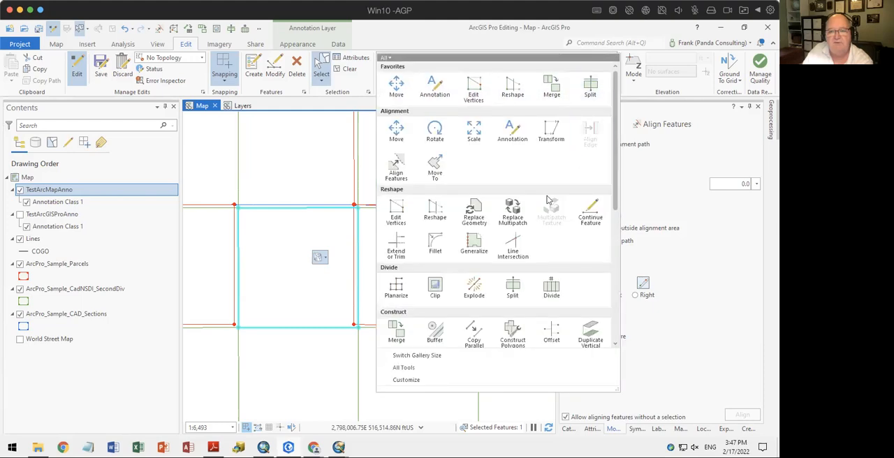
{"action": "left_click", "coordinate": [512, 288]}
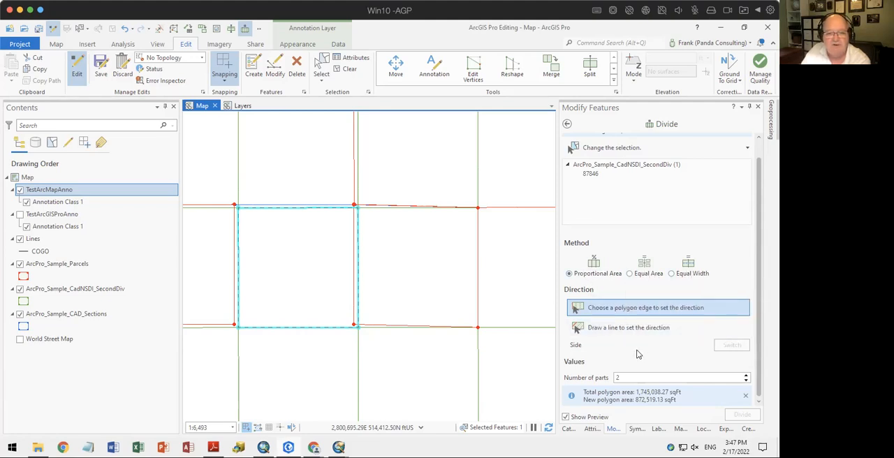
Clear the selection, zoom to the Lines layer and select the rectangle's northwest 2,000 ft line for dividing
{"action": "left_click", "coordinate": [344, 68]}
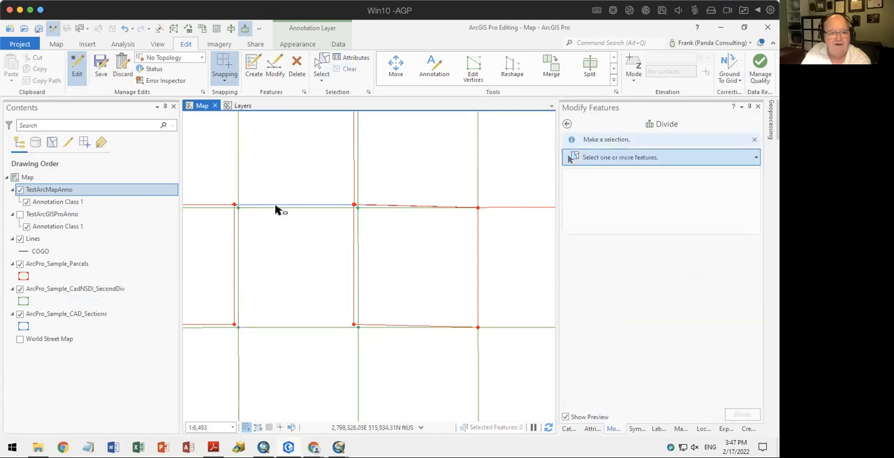
{"action": "right_click", "coordinate": [33, 238]}
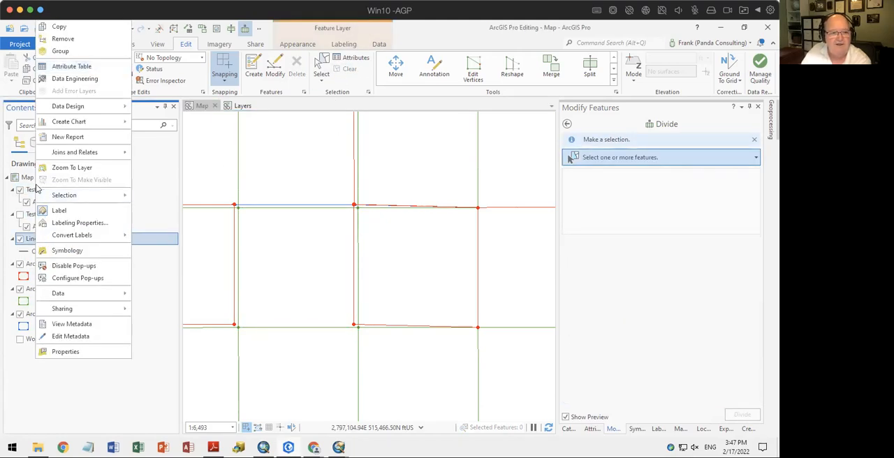
{"action": "left_click", "coordinate": [64, 167]}
{"action": "scroll", "coordinate": [231, 314], "scroll_direction": "up", "scroll_amount": 4}
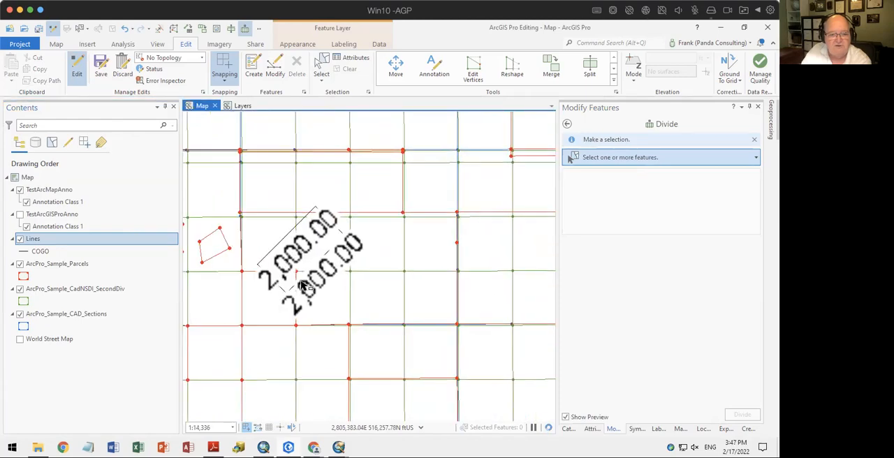
{"action": "scroll", "coordinate": [302, 285], "scroll_direction": "up", "scroll_amount": 4}
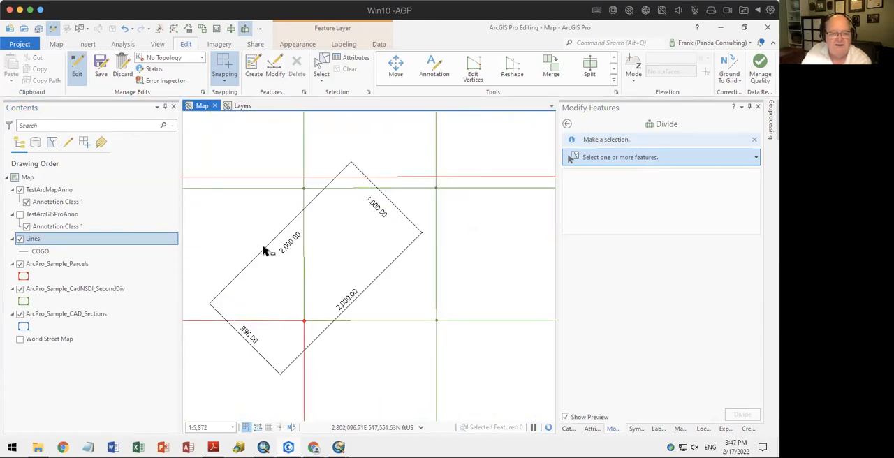
{"action": "left_click", "coordinate": [266, 251]}
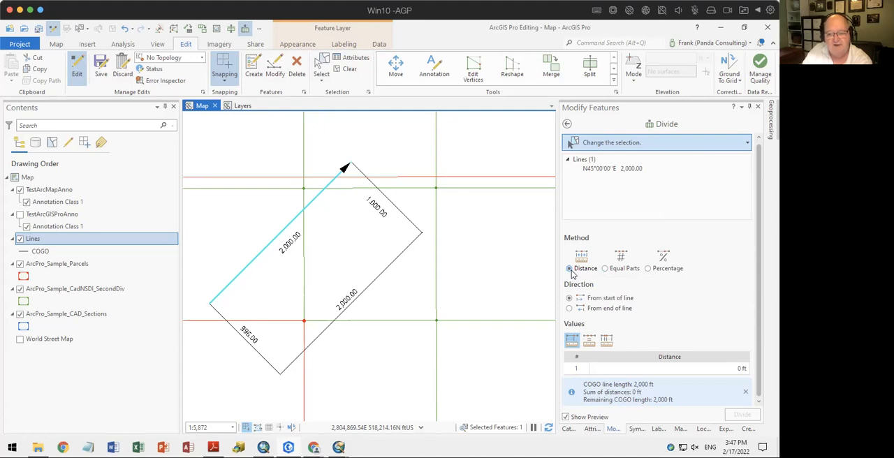
Compare the Equal Parts and Percentage divide methods for the selected line, then return to the Distance method
{"action": "left_click", "coordinate": [615, 271]}
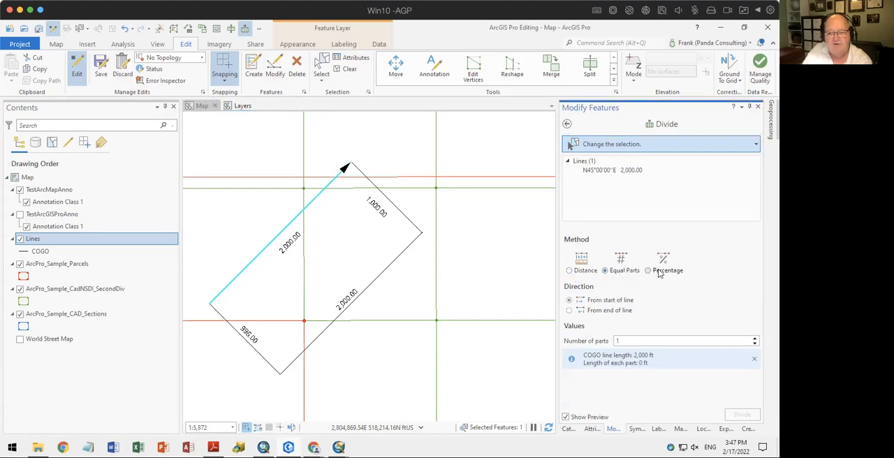
{"action": "left_click", "coordinate": [656, 271]}
{"action": "left_click", "coordinate": [584, 272]}
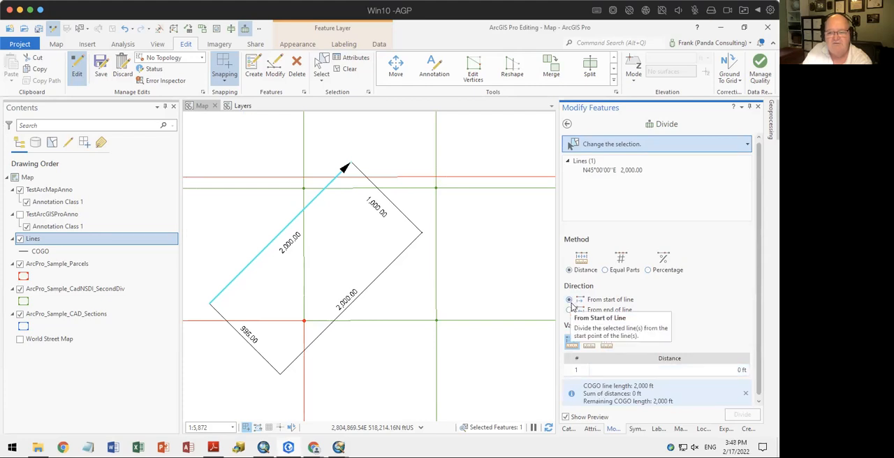
Preview dividing the selected line from its start by a 500 ft distance with 3 repetitions
{"action": "left_click", "coordinate": [572, 342]}
{"action": "left_click", "coordinate": [590, 343]}
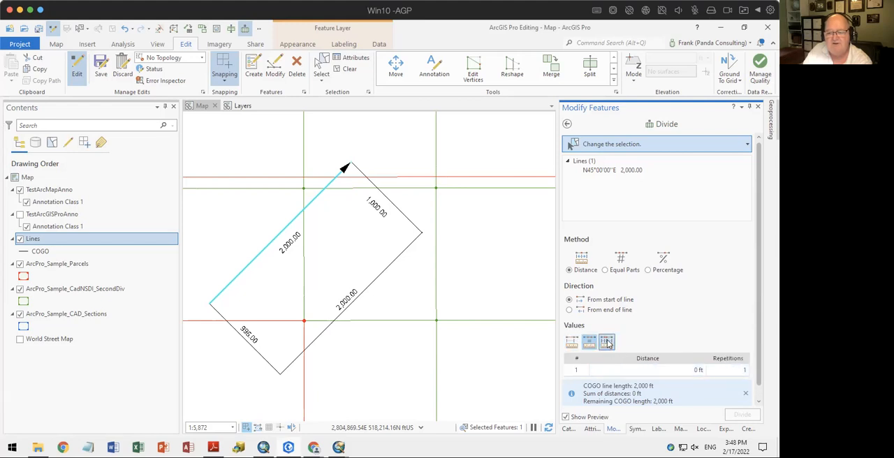
{"action": "left_click", "coordinate": [708, 374]}
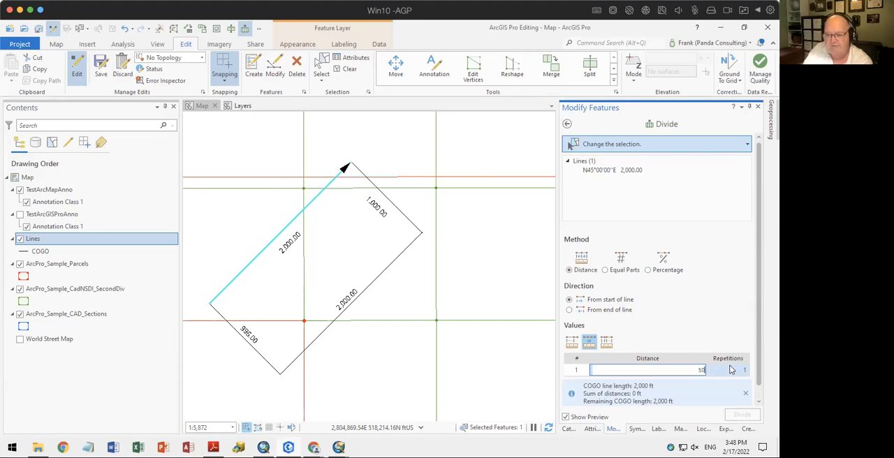
{"action": "left_click", "coordinate": [741, 371]}
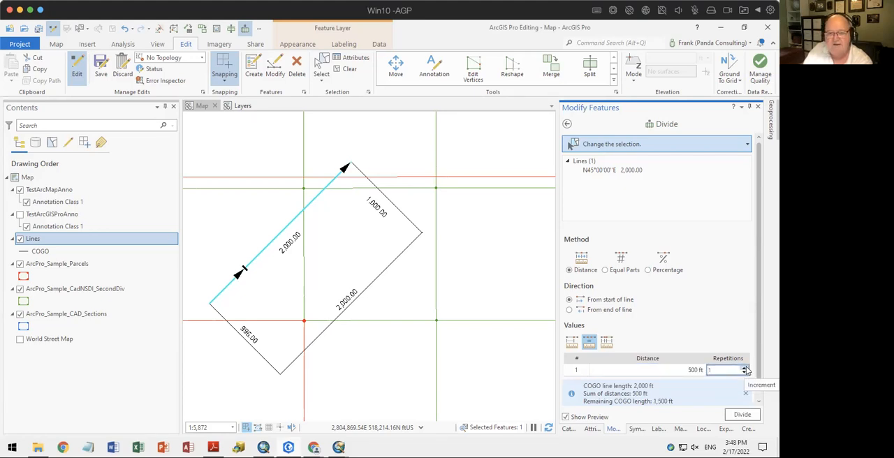
{"action": "left_click", "coordinate": [745, 367]}
{"action": "left_click", "coordinate": [745, 368]}
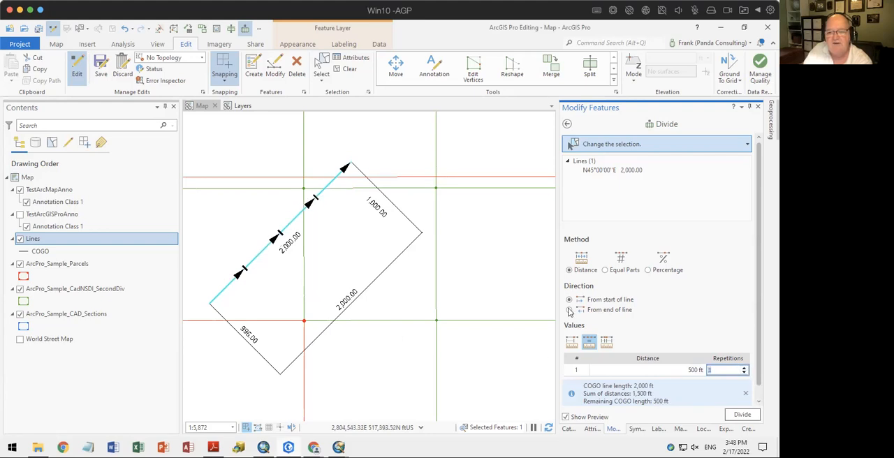
Preview dividing the selected line from its start by variable distances of 100, 300, 500 and 600 ft
{"action": "left_click", "coordinate": [607, 341]}
{"action": "left_click", "coordinate": [728, 370]}
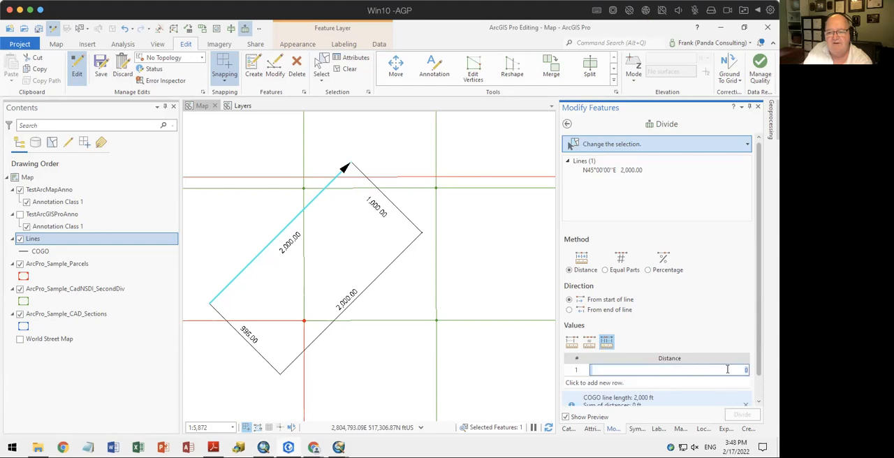
{"action": "type", "text": "10"}
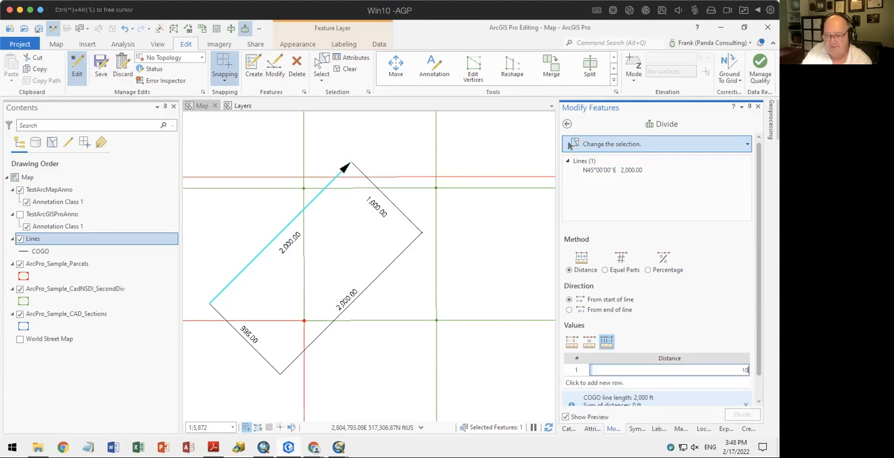
{"action": "type", "text": "0"}
{"action": "key", "text": "Return"}
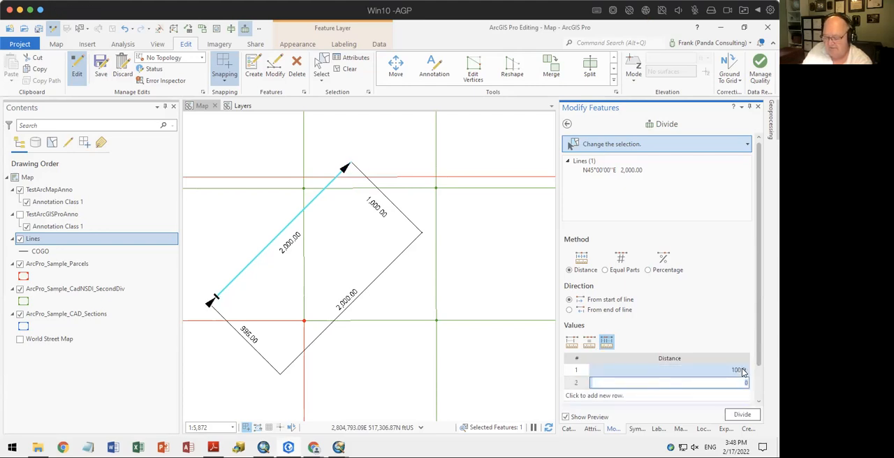
{"action": "type", "text": "300"}
{"action": "key", "text": "Return"}
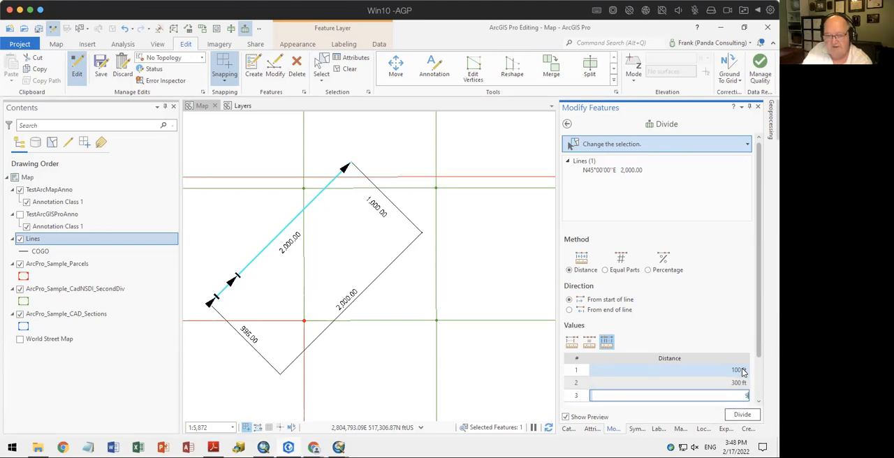
{"action": "key", "text": "Return"}
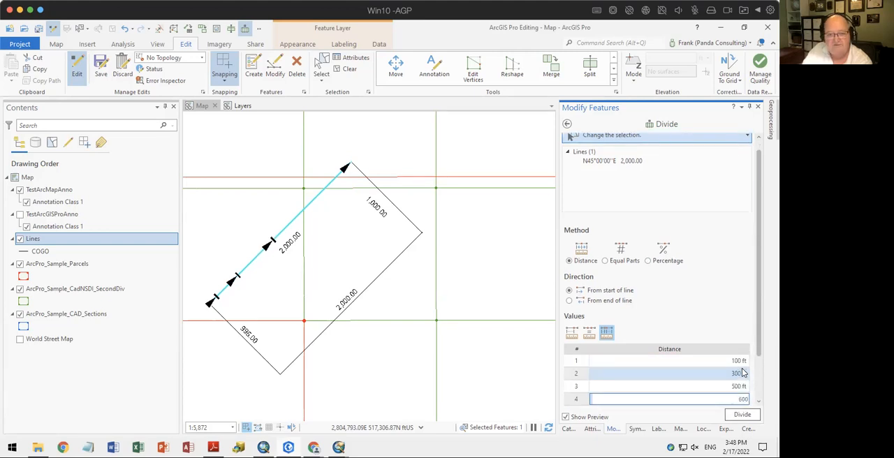
{"action": "key", "text": "Return"}
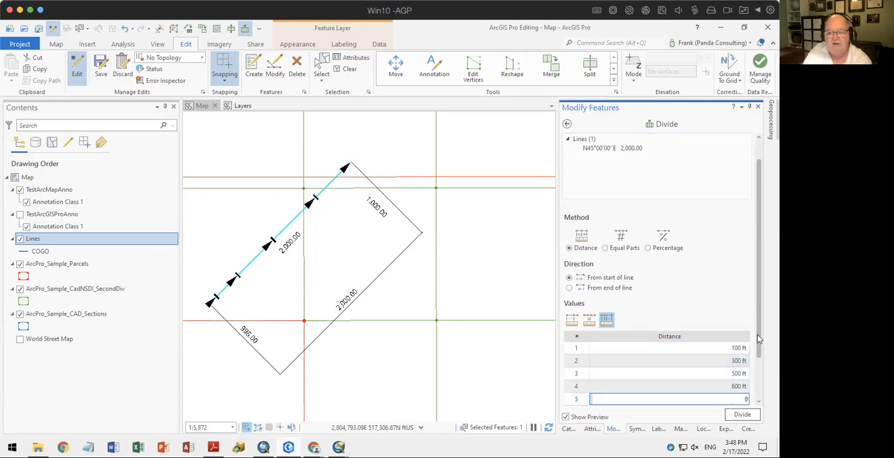
{"action": "scroll", "coordinate": [757, 335], "scroll_direction": "down", "scroll_amount": 2}
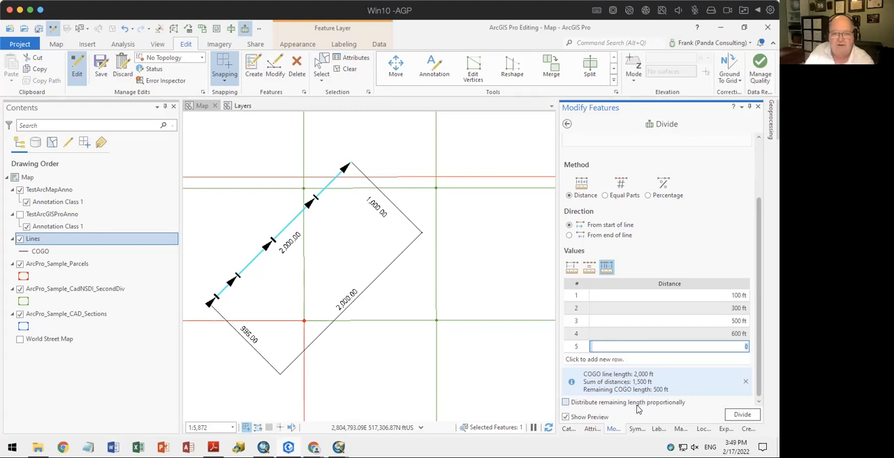
Add the rectangle's southeast 2,000 ft line to the selection, preview dividing both into 4 equal parts, and leave the Divide tool
{"action": "left_click", "coordinate": [321, 68]}
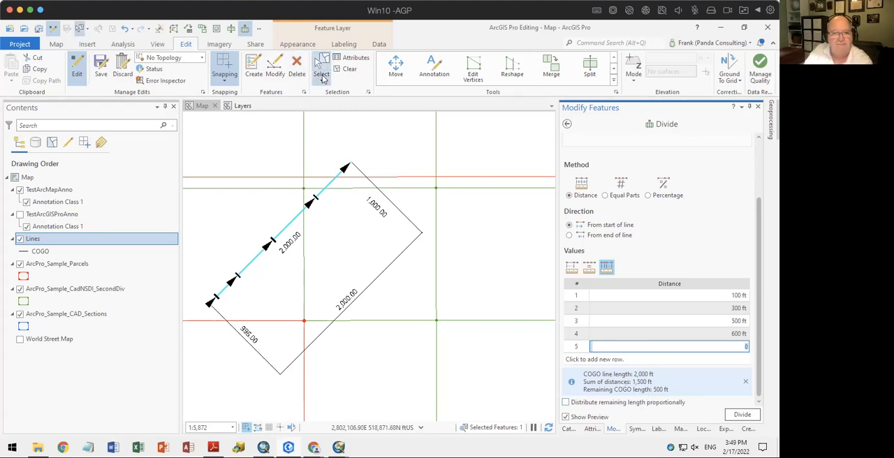
{"action": "left_click", "coordinate": [372, 286]}
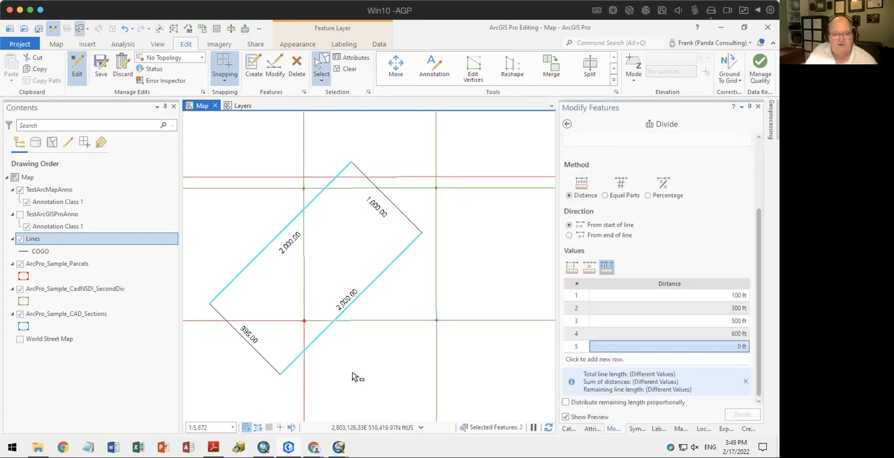
{"action": "left_click", "coordinate": [606, 196]}
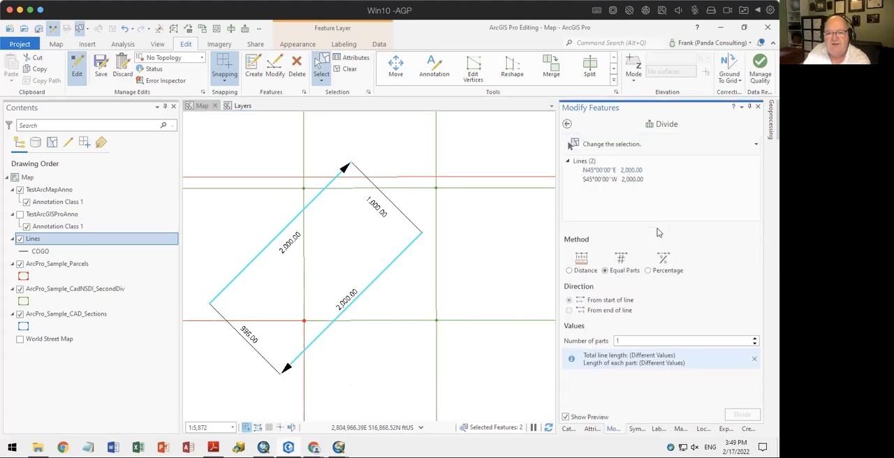
{"action": "left_click", "coordinate": [755, 339]}
{"action": "left_click", "coordinate": [754, 338]}
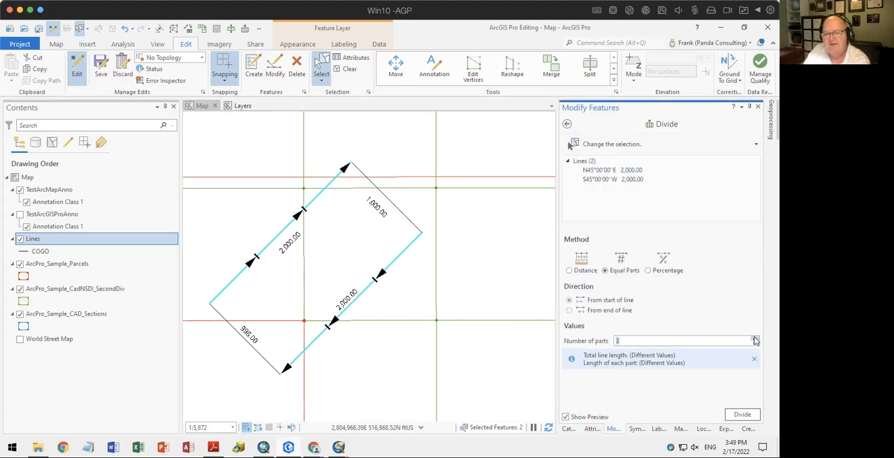
{"action": "left_click", "coordinate": [755, 339]}
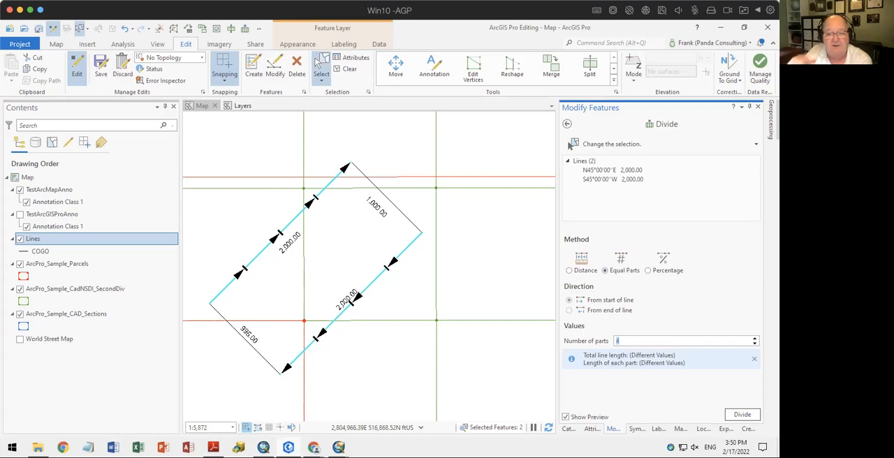
{"action": "left_click", "coordinate": [568, 124]}
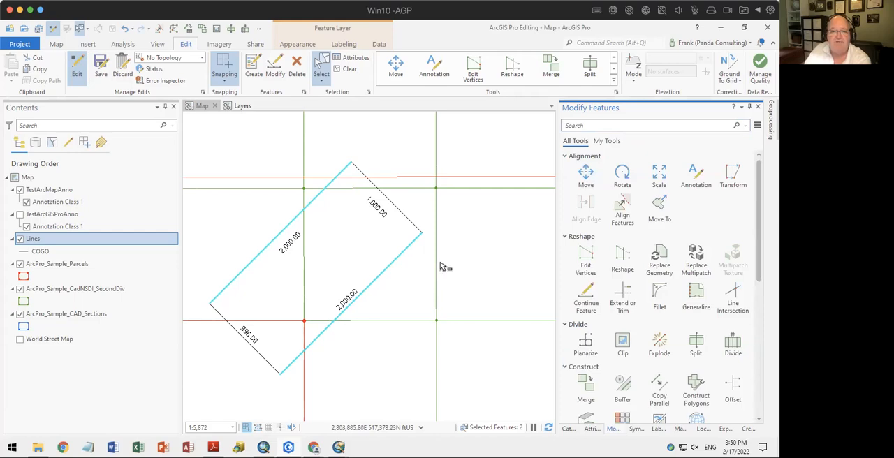
Clear the selection and open the Align Features tool for the parcels west of the rectangle's lines
{"action": "scroll", "coordinate": [443, 265], "scroll_direction": "down", "scroll_amount": 2}
{"action": "scroll", "coordinate": [330, 281], "scroll_direction": "up", "scroll_amount": 3}
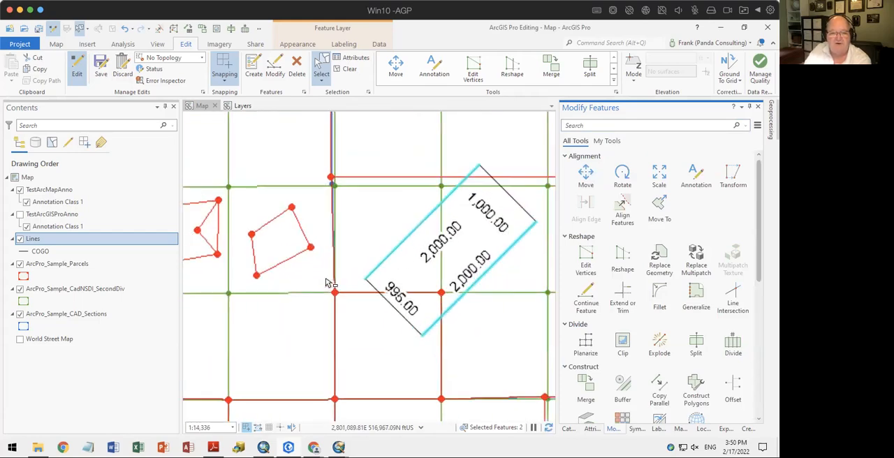
{"action": "left_click_drag", "start_coordinate": [362, 234], "coordinate": [360, 270]}
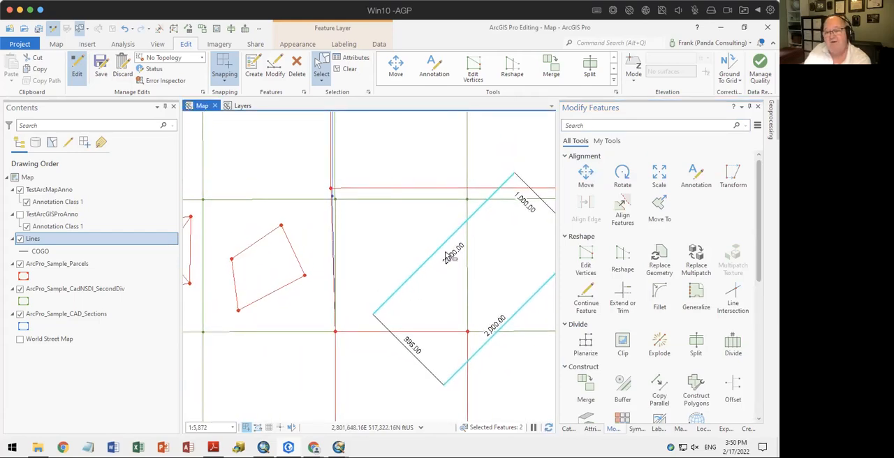
{"action": "left_click", "coordinate": [344, 68]}
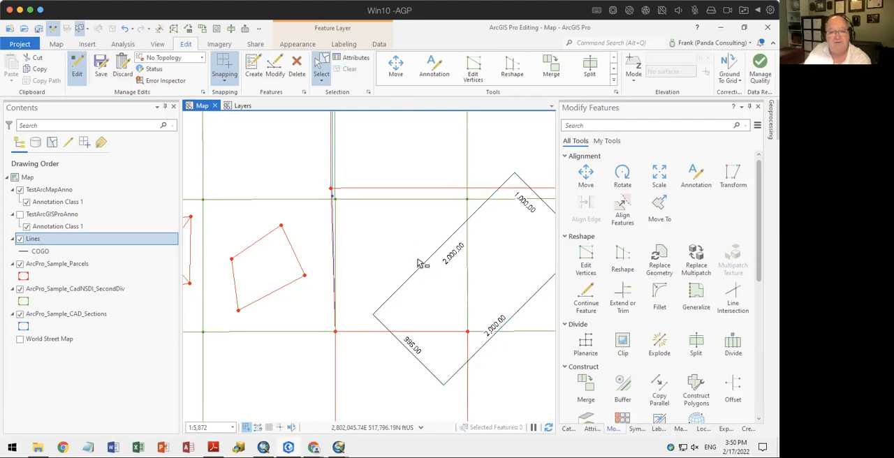
{"action": "left_click_drag", "start_coordinate": [414, 262], "coordinate": [365, 256]}
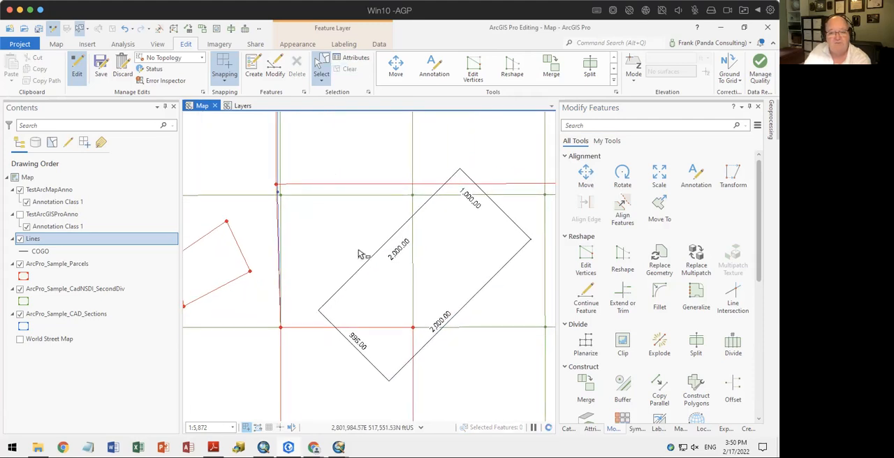
{"action": "left_click", "coordinate": [622, 208]}
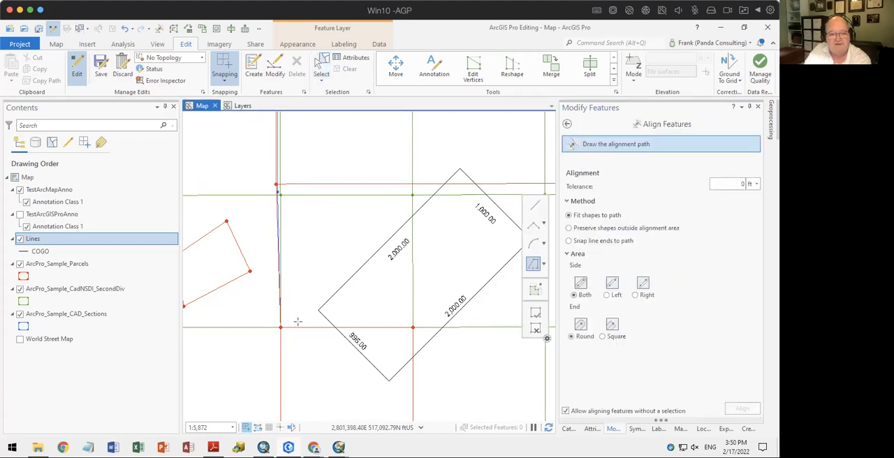
{"action": "scroll", "coordinate": [280, 190], "scroll_direction": "up", "scroll_amount": 1}
{"action": "scroll", "coordinate": [279, 190], "scroll_direction": "up", "scroll_amount": 2}
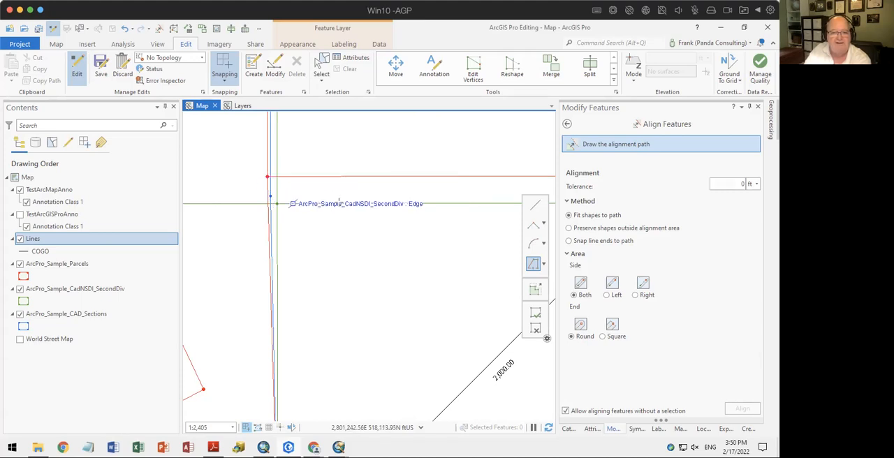
{"action": "scroll", "coordinate": [448, 255], "scroll_direction": "down", "scroll_amount": 2}
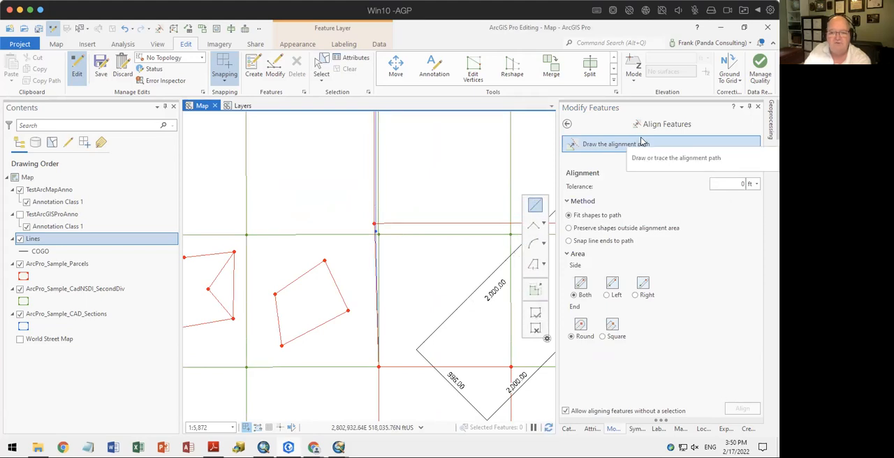
Set the alignment tolerance to 50 ft and draw the path along the SecondDiv cell's west and north edges, starting at its southwest corner
{"action": "left_click", "coordinate": [740, 183]}
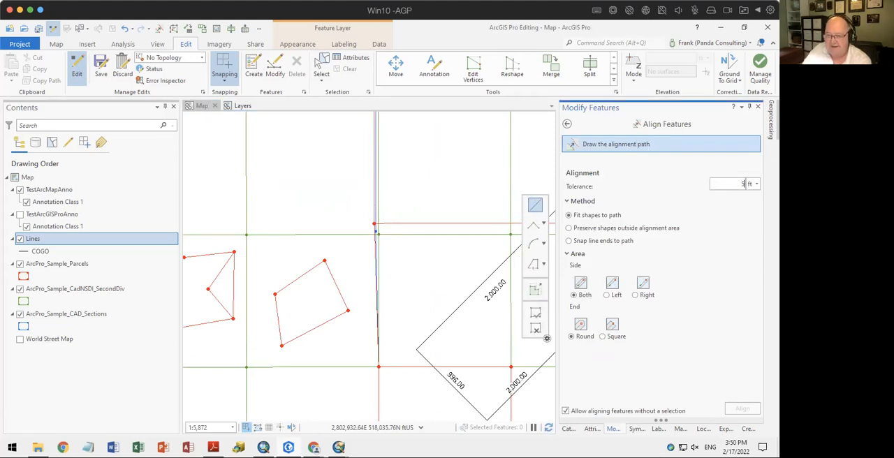
{"action": "type", "text": "50"}
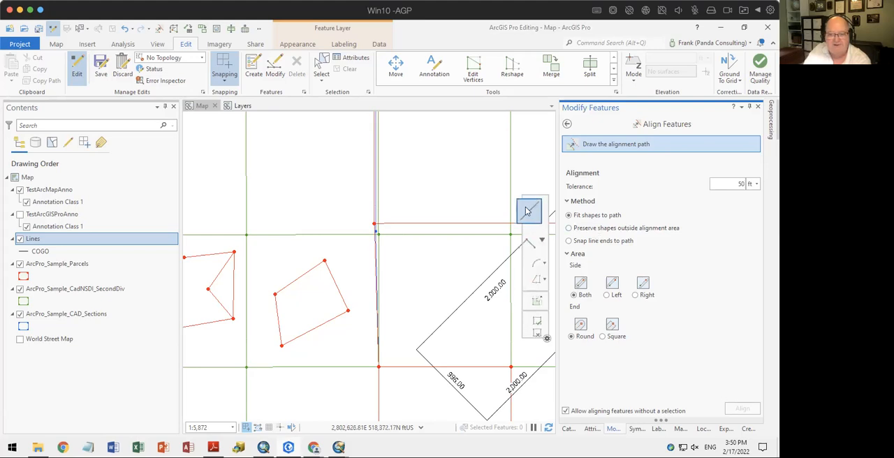
{"action": "left_click", "coordinate": [378, 367]}
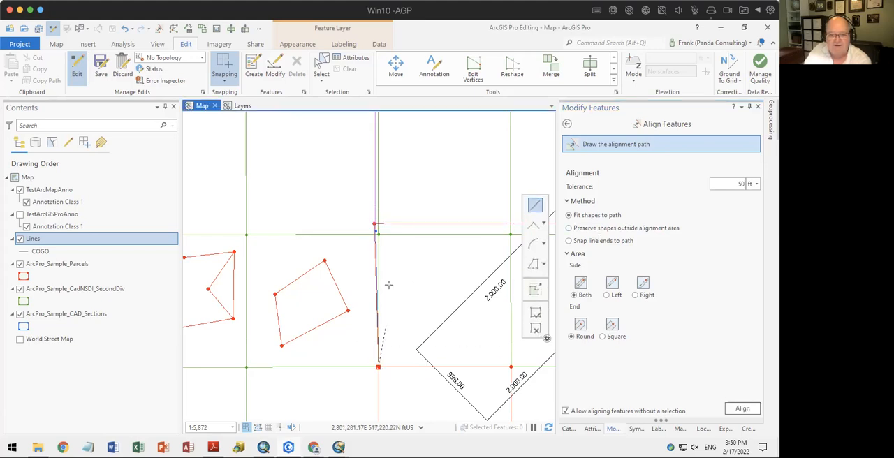
{"action": "left_click", "coordinate": [375, 232]}
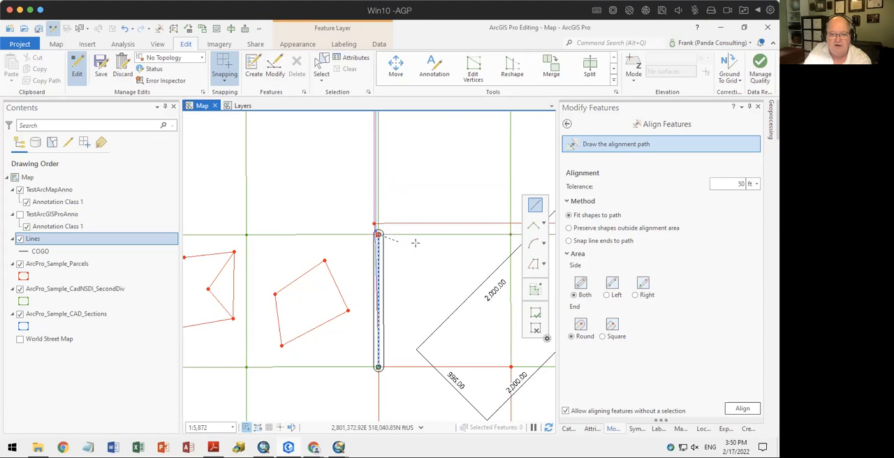
{"action": "left_click", "coordinate": [511, 235]}
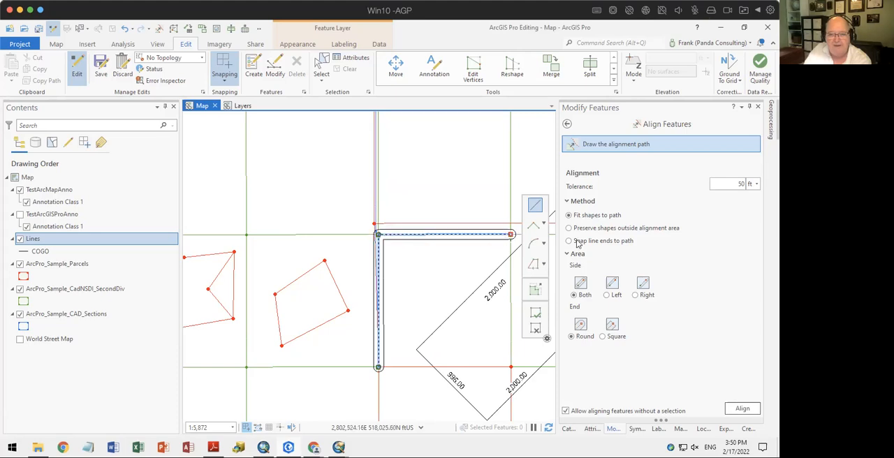
Try a 150 ft tolerance, set it to 125 ft, and align the features to the drawn path
{"action": "left_click_drag", "start_coordinate": [736, 185], "coordinate": [760, 185]}
{"action": "type", "text": "150"}
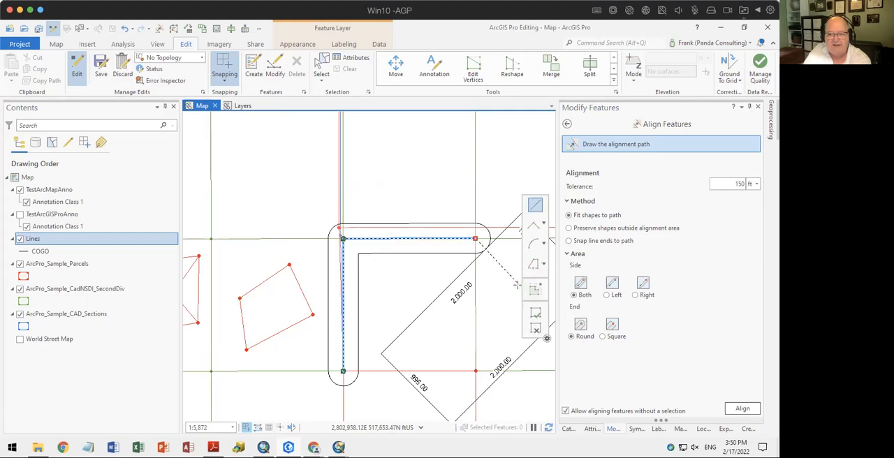
{"action": "left_click_drag", "start_coordinate": [735, 185], "coordinate": [747, 187]}
{"action": "type", "text": "125"}
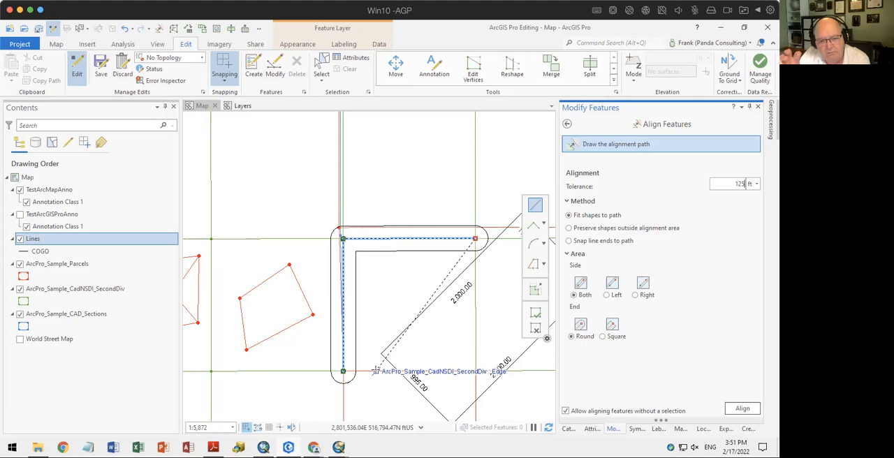
{"action": "left_click", "coordinate": [745, 184]}
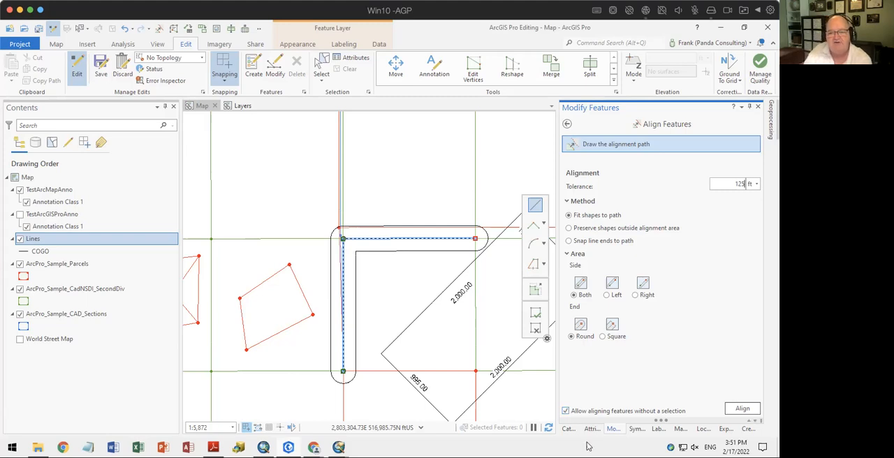
{"action": "left_click", "coordinate": [742, 409]}
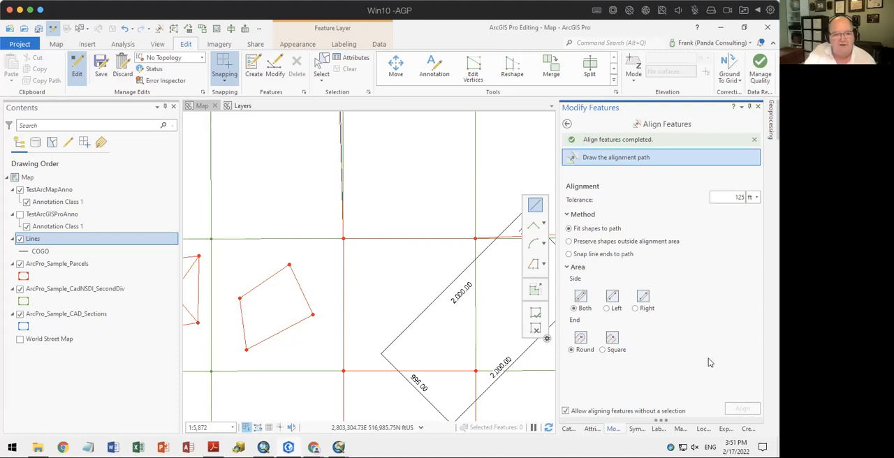
Align features to a path running north from the first path's corner along the SecondDiv edges, then one cell east
{"action": "left_click_drag", "start_coordinate": [372, 251], "coordinate": [335, 387]}
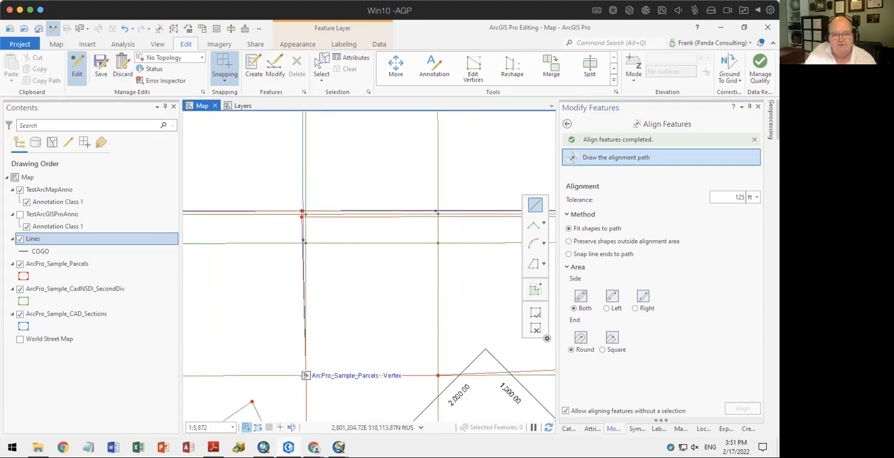
{"action": "left_click", "coordinate": [306, 376]}
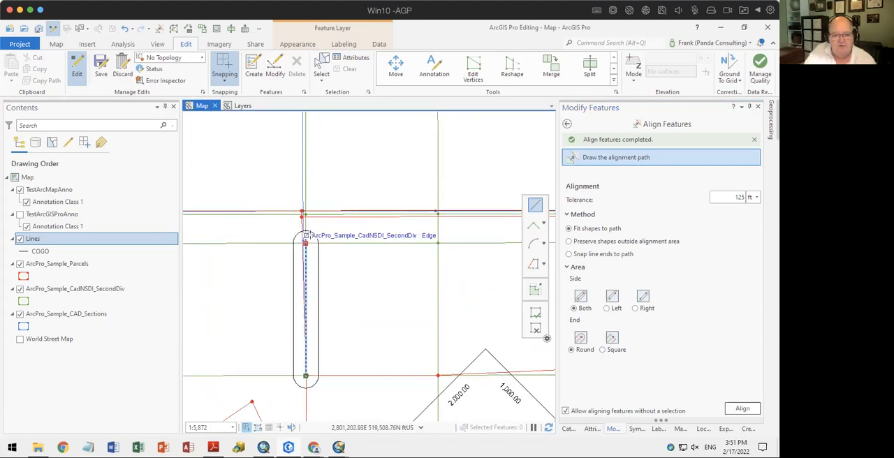
{"action": "left_click", "coordinate": [306, 214]}
{"action": "left_click", "coordinate": [438, 214]}
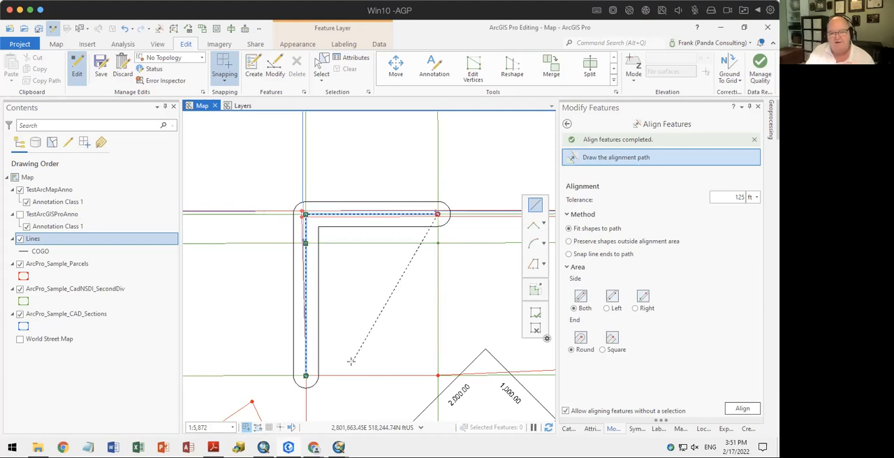
{"action": "left_click", "coordinate": [748, 410]}
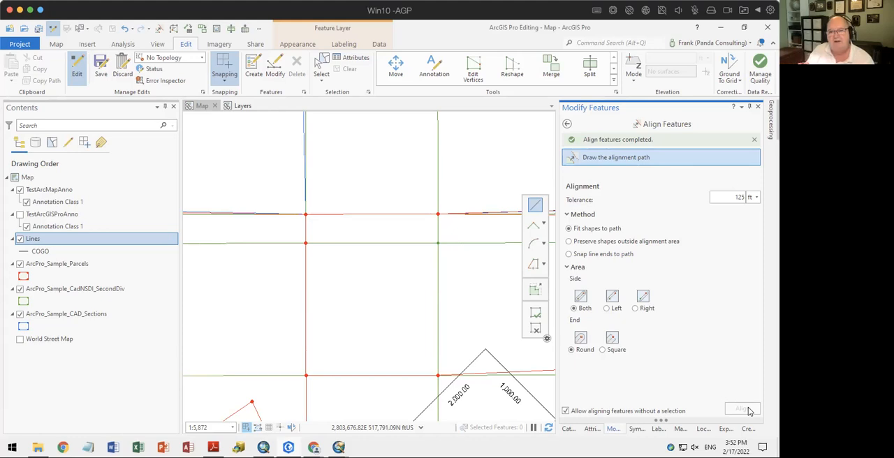
Align features to a path running two SecondDiv cells east from the parcel corner, and south along the SecondDiv edge to the next parcel corner
{"action": "left_click_drag", "start_coordinate": [385, 293], "coordinate": [208, 278]}
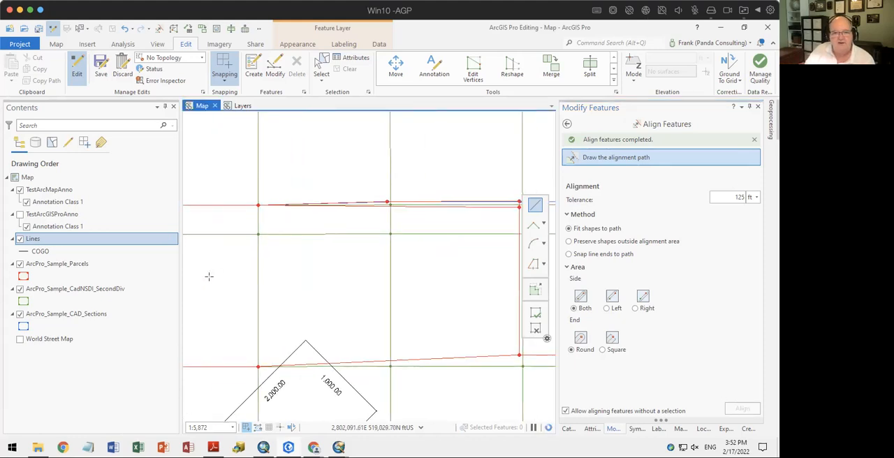
{"action": "left_click", "coordinate": [258, 205]}
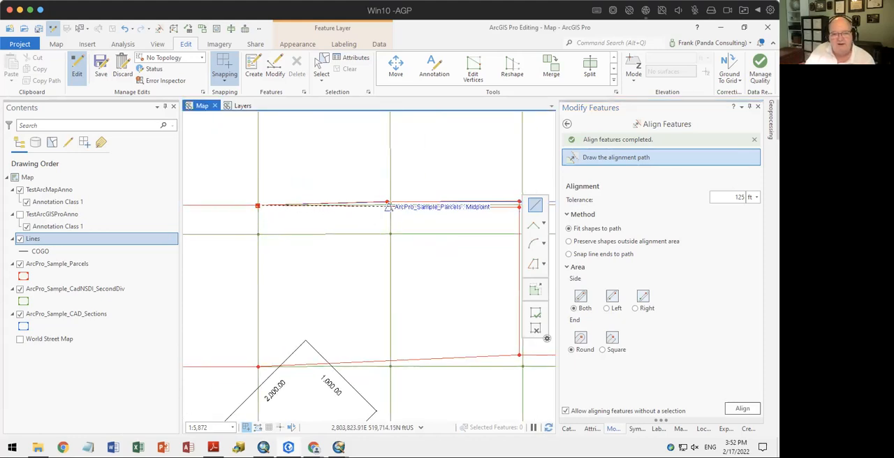
{"action": "left_click", "coordinate": [389, 207]}
{"action": "left_click_drag", "start_coordinate": [504, 215], "coordinate": [441, 216]}
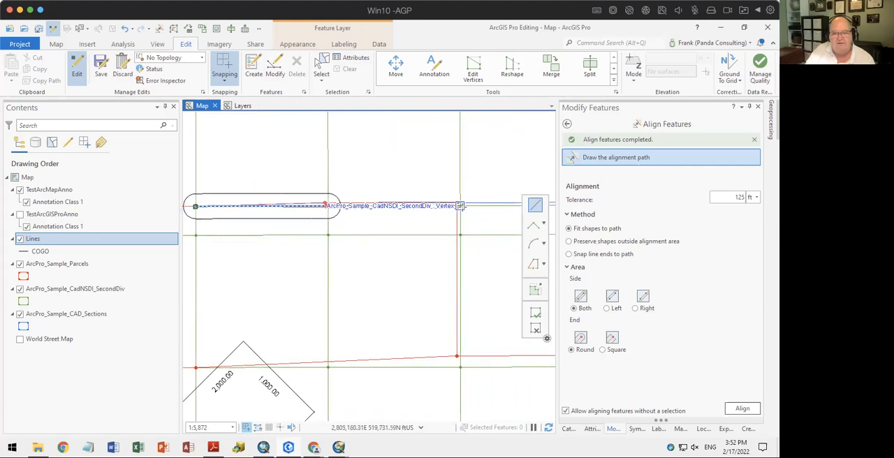
{"action": "left_click", "coordinate": [459, 206]}
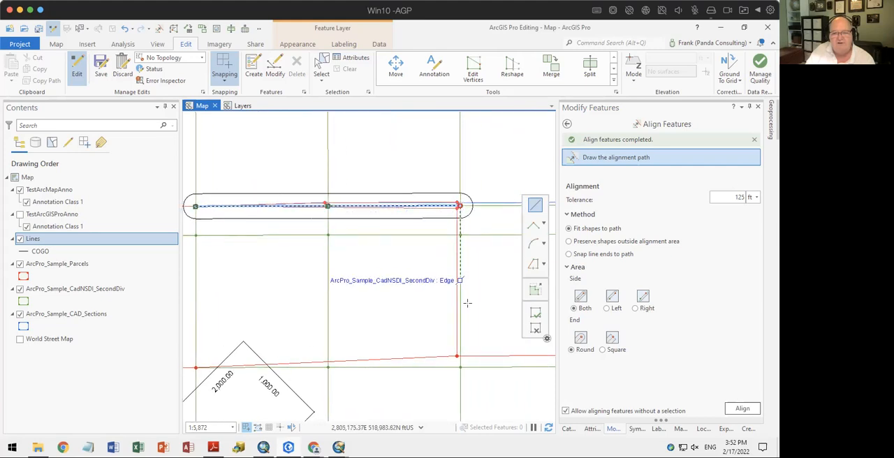
{"action": "left_click", "coordinate": [460, 368]}
{"action": "left_click", "coordinate": [753, 411]}
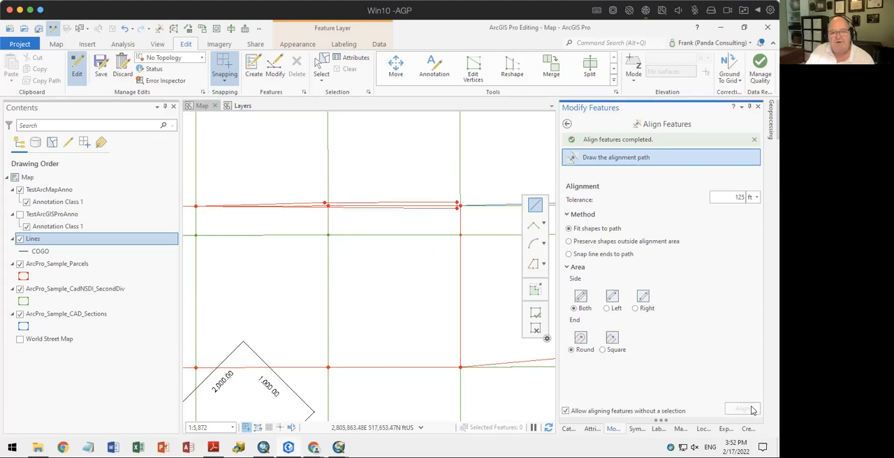
Align features again to a single straight segment along the north edge of the same two SecondDiv cells, from west corner to east corner
{"action": "left_click", "coordinate": [196, 207]}
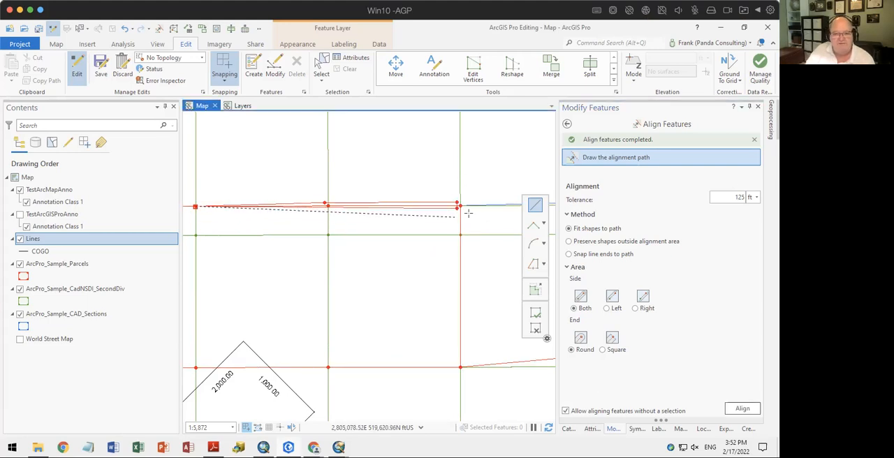
{"action": "double_click", "coordinate": [459, 205]}
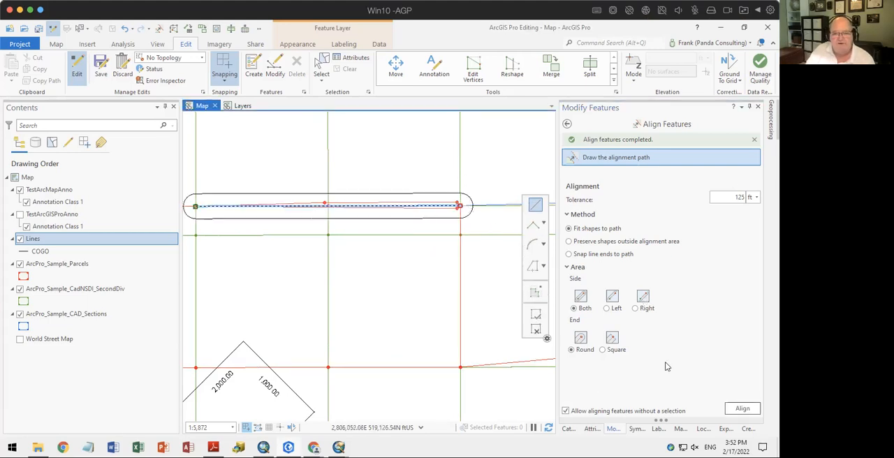
{"action": "left_click", "coordinate": [745, 411]}
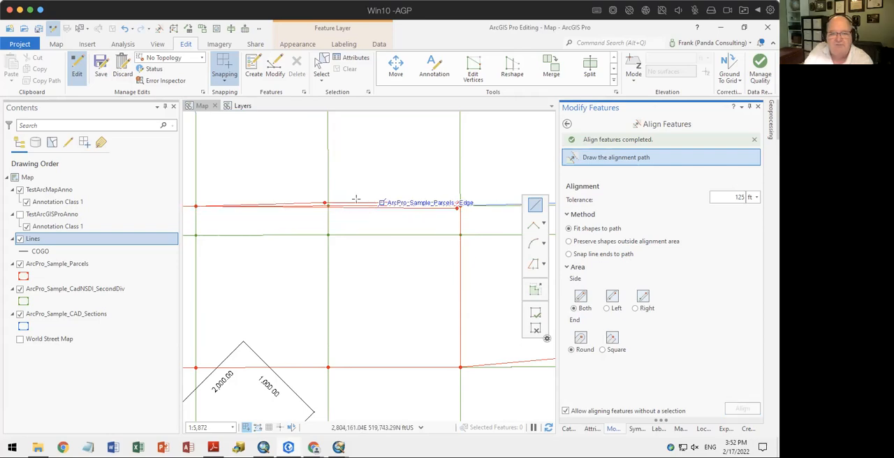
Align features to a path running one SecondDiv cell east from the southeast corner of the area just aligned
{"action": "scroll", "coordinate": [409, 241], "scroll_direction": "down", "scroll_amount": 5}
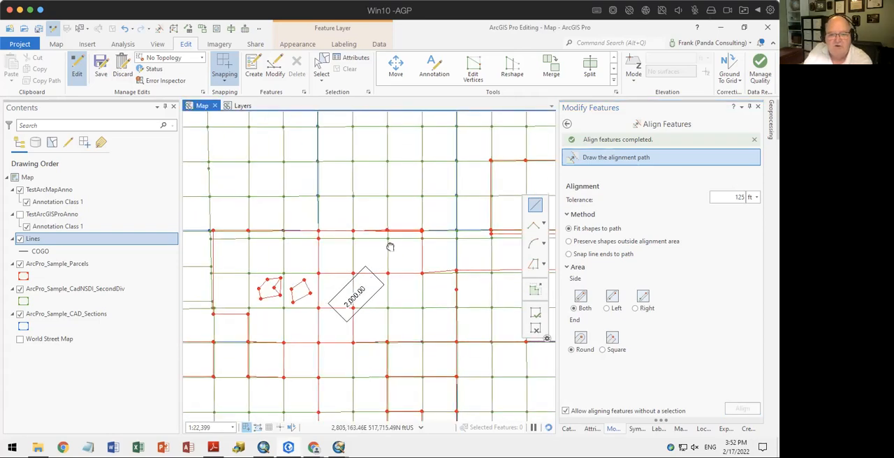
{"action": "left_click", "coordinate": [391, 235]}
{"action": "double_click", "coordinate": [428, 235]}
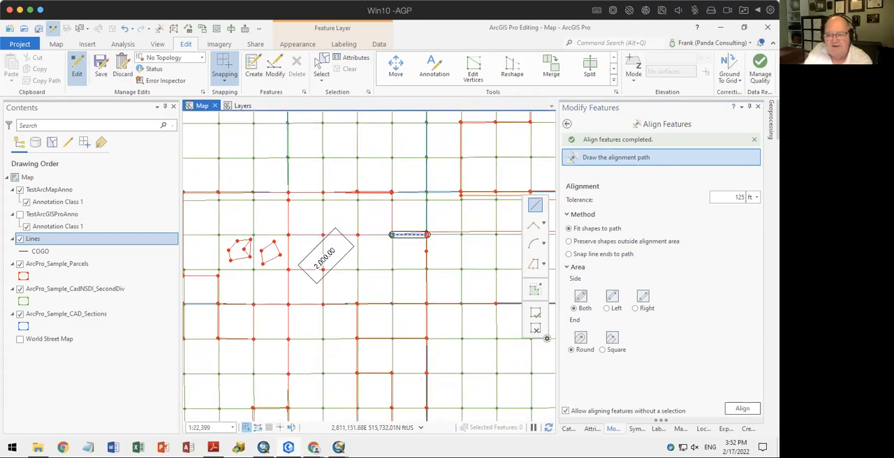
{"action": "left_click", "coordinate": [756, 408]}
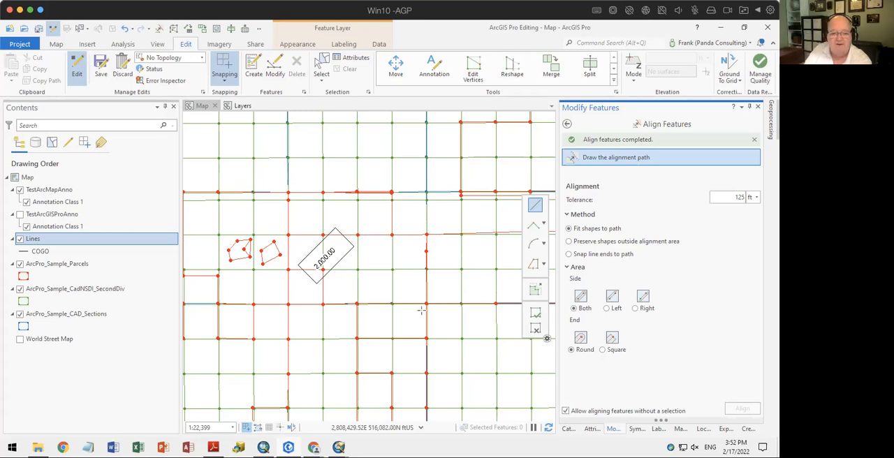
Switch to the Back to Fundamentals Workshop PDF and go to the Settings slide
{"action": "left_click", "coordinate": [263, 448]}
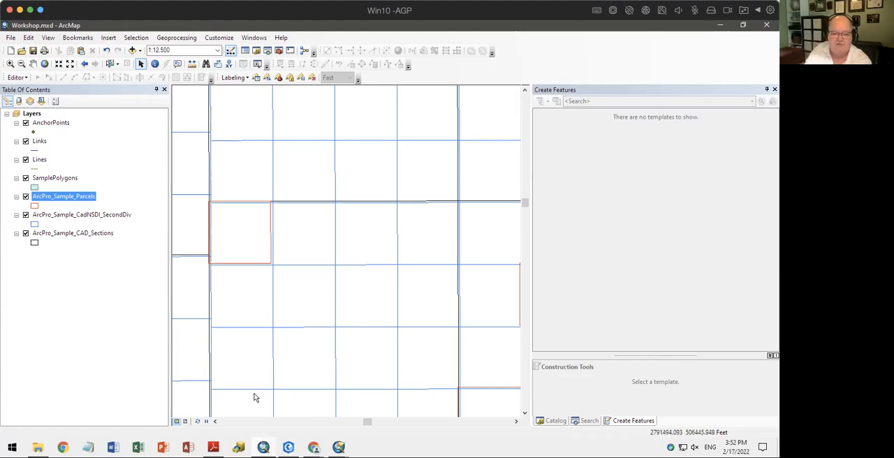
{"action": "left_click", "coordinate": [215, 447]}
{"action": "scroll", "coordinate": [335, 316], "scroll_direction": "down", "scroll_amount": 1}
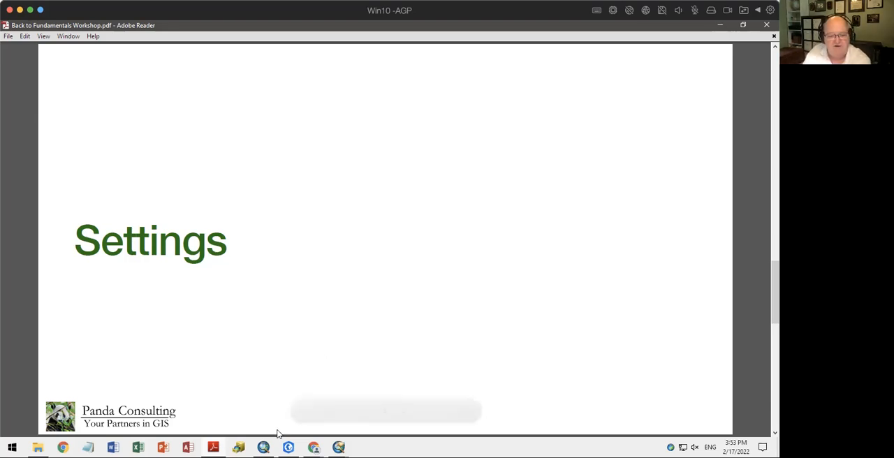
Switch to ArcMap and view the layer properties of ArcPro_Sample_Parcels, closing them without changes
{"action": "left_click", "coordinate": [264, 447]}
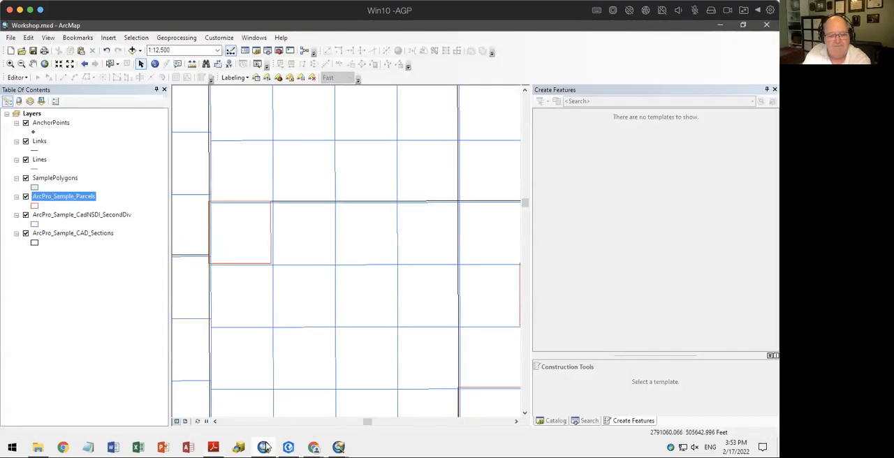
{"action": "right_click", "coordinate": [66, 198]}
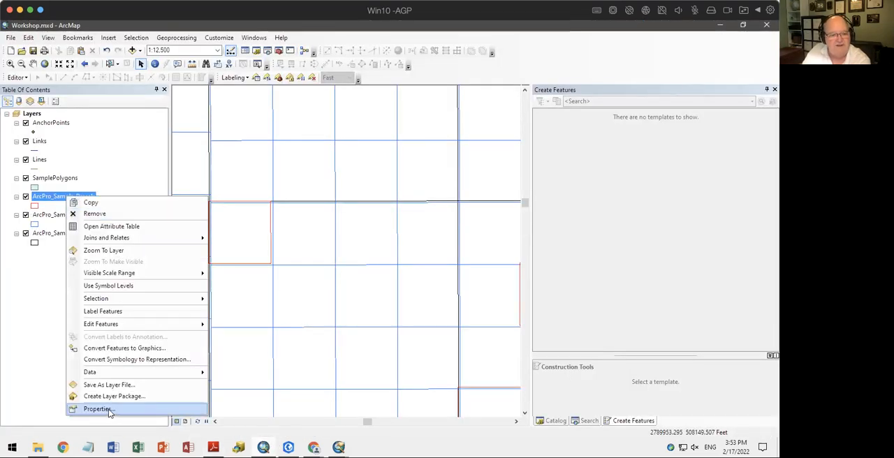
{"action": "left_click", "coordinate": [98, 409]}
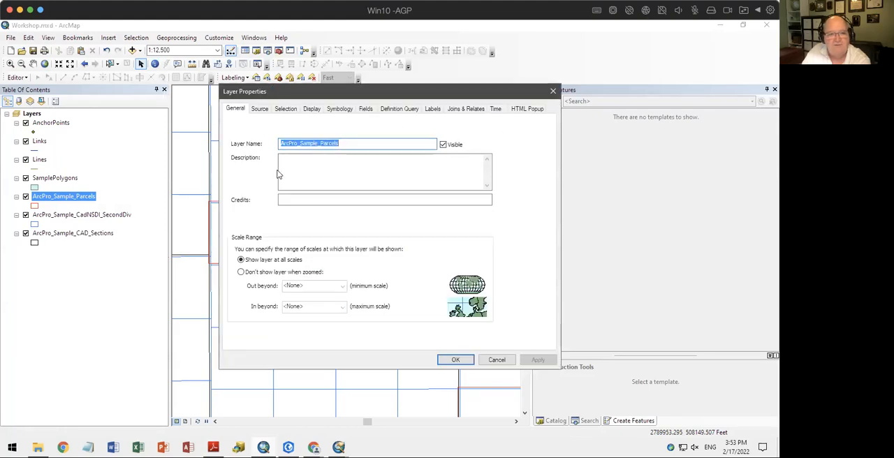
{"action": "left_click", "coordinate": [492, 360]}
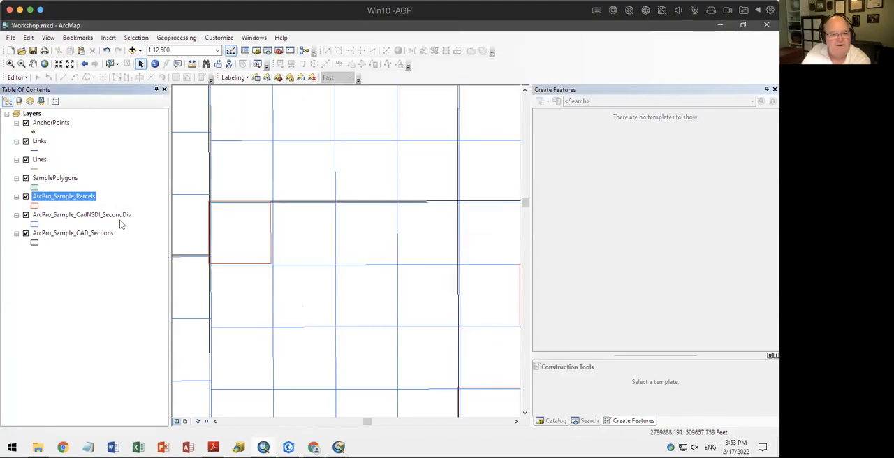
Review ArcMap's Attributes and General editing options and close them without changes
{"action": "left_click", "coordinate": [17, 77]}
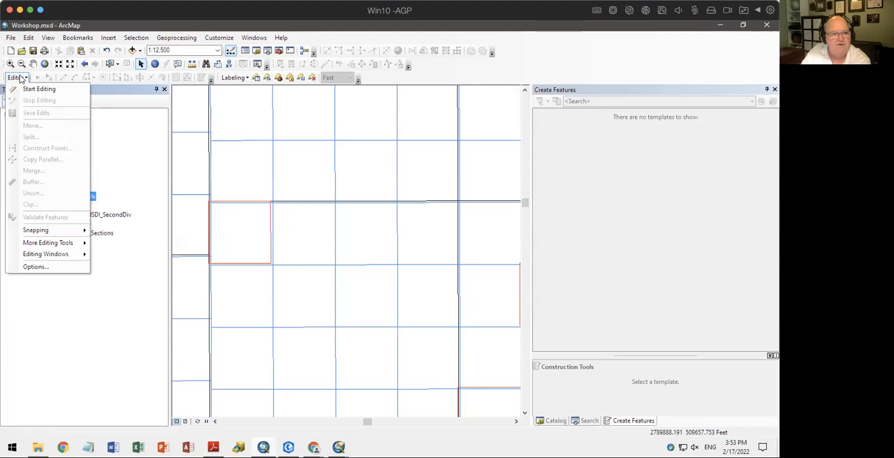
{"action": "left_click", "coordinate": [51, 267]}
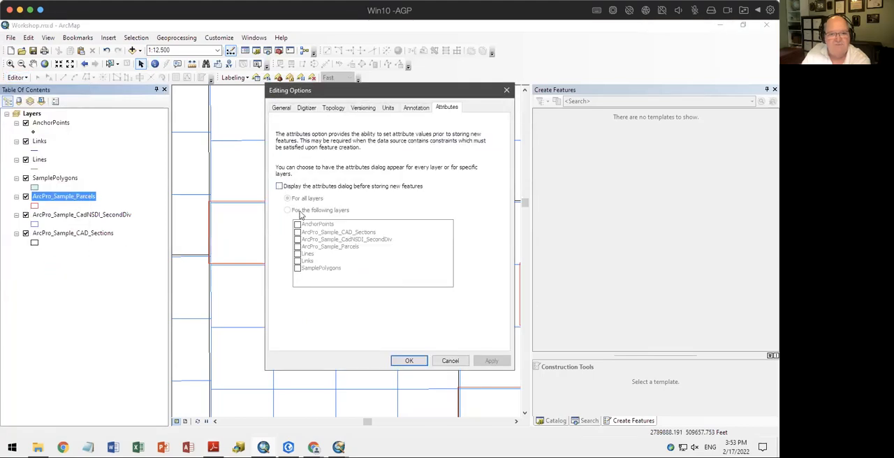
{"action": "left_click", "coordinate": [277, 109]}
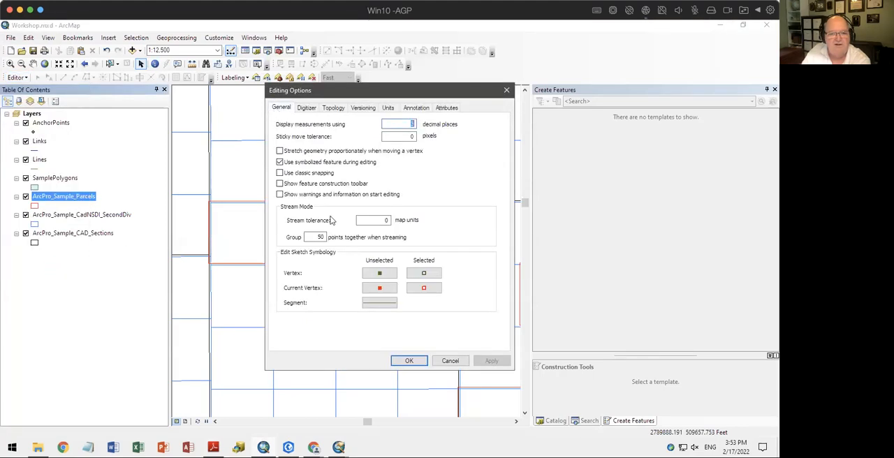
{"action": "left_click", "coordinate": [442, 364]}
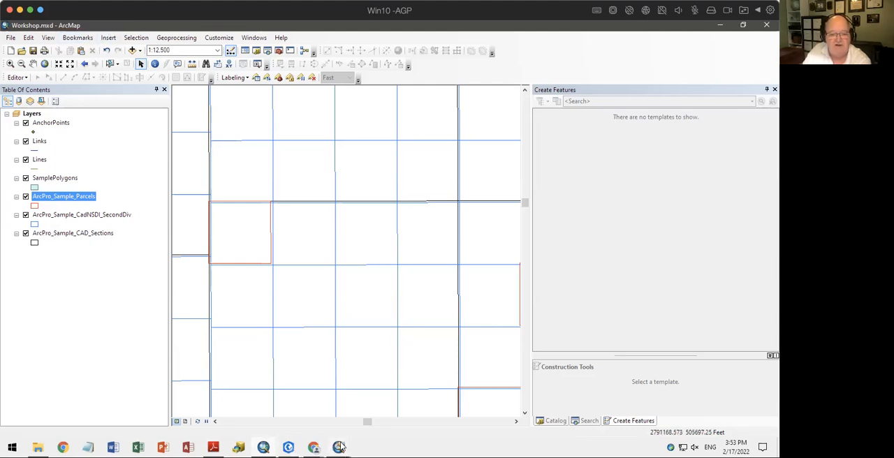
Switch to the ArcMap Advanced Settings Utility window
{"action": "mouse_move", "coordinate": [341, 447]}
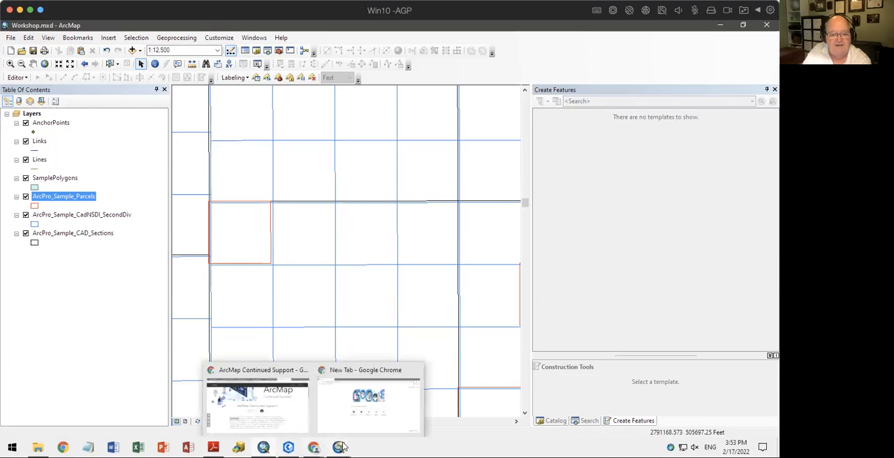
{"action": "left_click", "coordinate": [339, 447]}
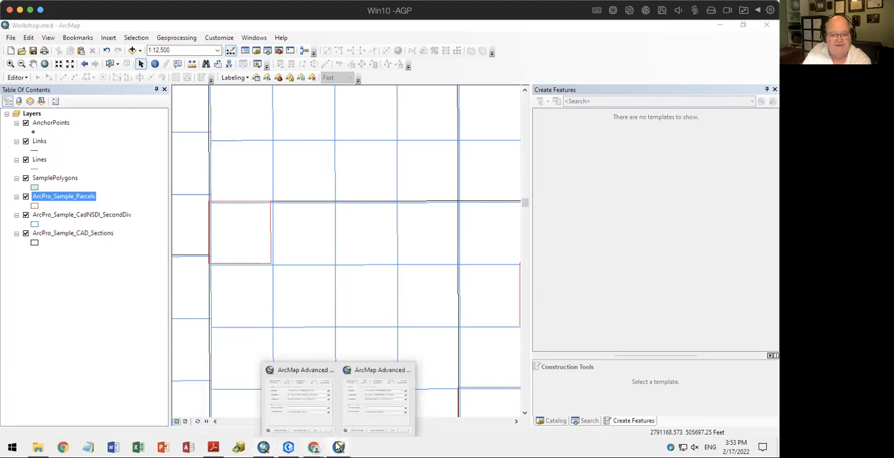
{"action": "left_click", "coordinate": [352, 422]}
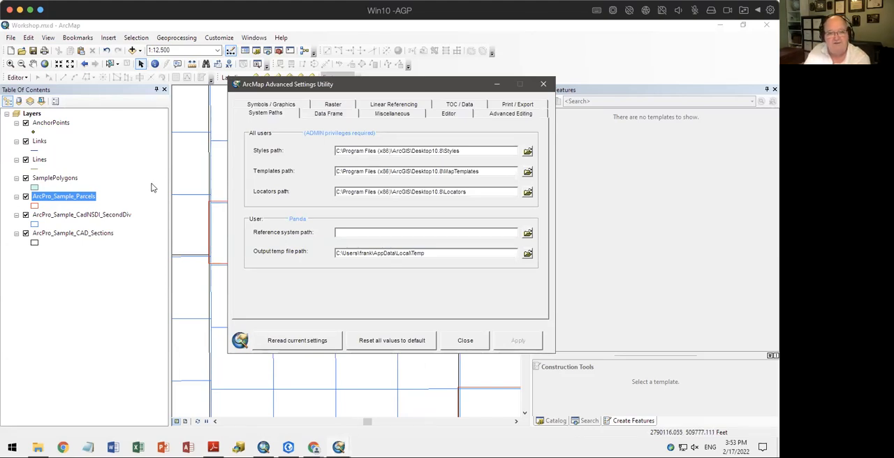
Open ArcGIS Desktop Advanced Settings Registry Keys.pdf from the Desktop10.8 Utilities folder, look through its COGO registry key descriptions and close it
{"action": "left_click", "coordinate": [37, 447]}
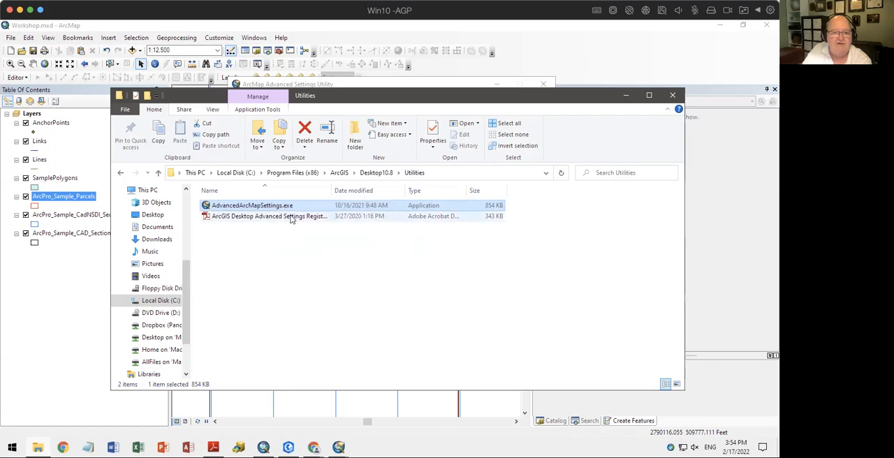
{"action": "double_click", "coordinate": [332, 190]}
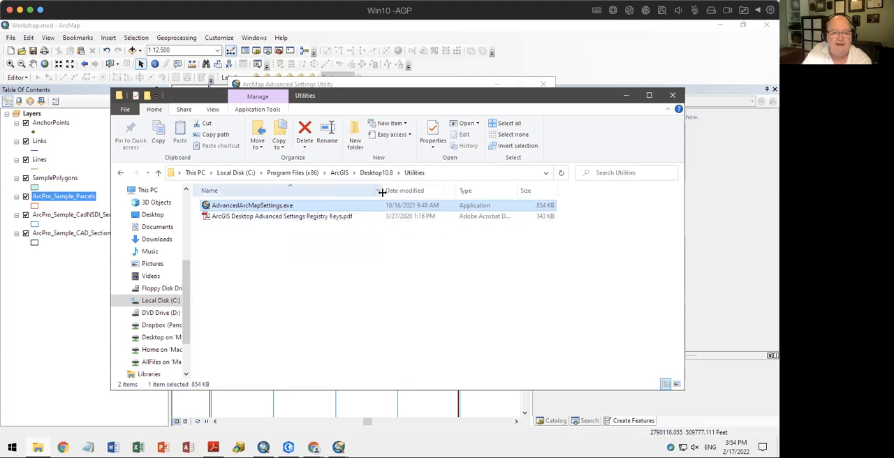
{"action": "double_click", "coordinate": [327, 217]}
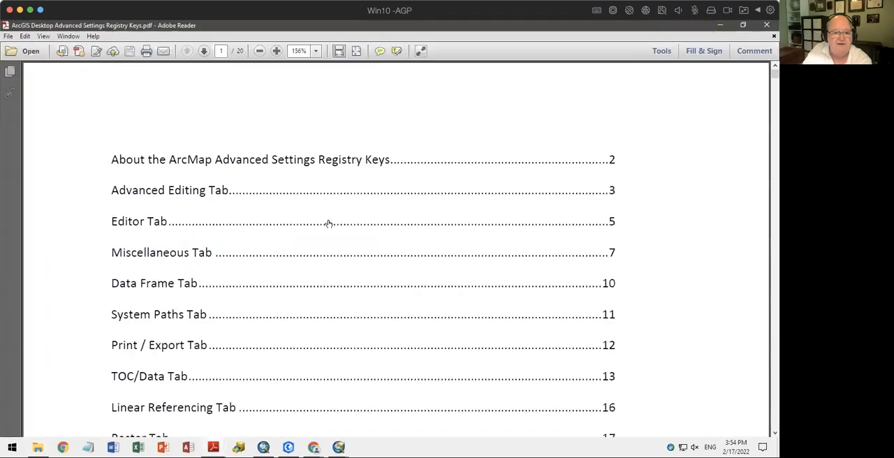
{"action": "scroll", "coordinate": [300, 287], "scroll_direction": "down", "scroll_amount": 5}
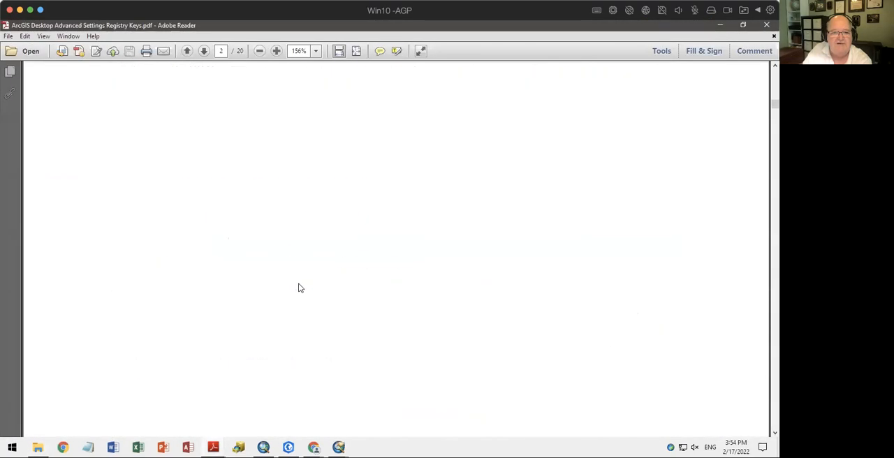
{"action": "scroll", "coordinate": [300, 288], "scroll_direction": "down", "scroll_amount": 10}
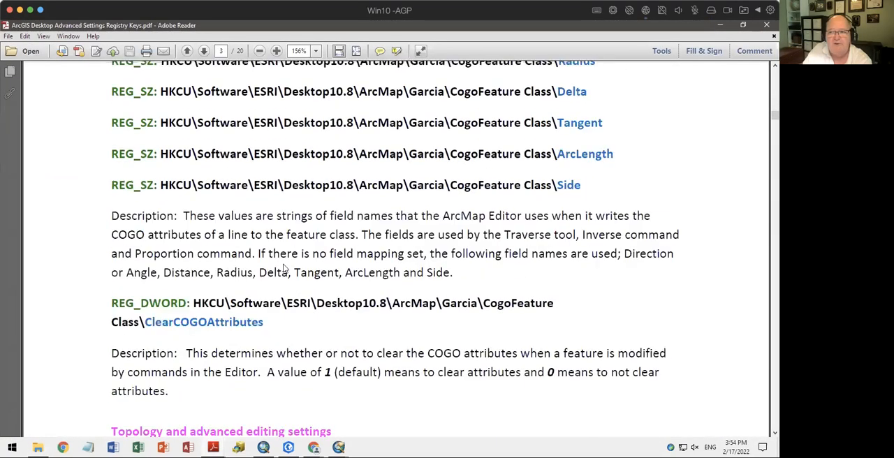
{"action": "left_click", "coordinate": [766, 26]}
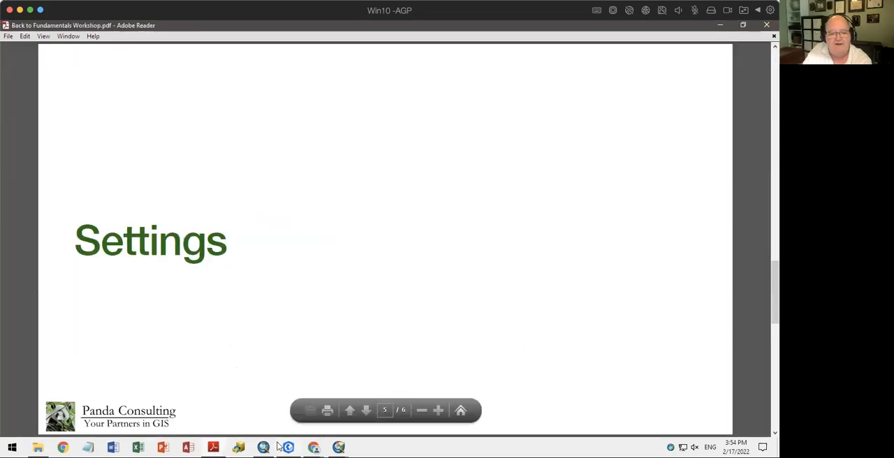
Review the Data Frame, Miscellaneous, Editor and Advanced Editing settings in the ArcMap Advanced Settings Utility and close that window
{"action": "left_click", "coordinate": [338, 447]}
{"action": "left_click", "coordinate": [377, 406]}
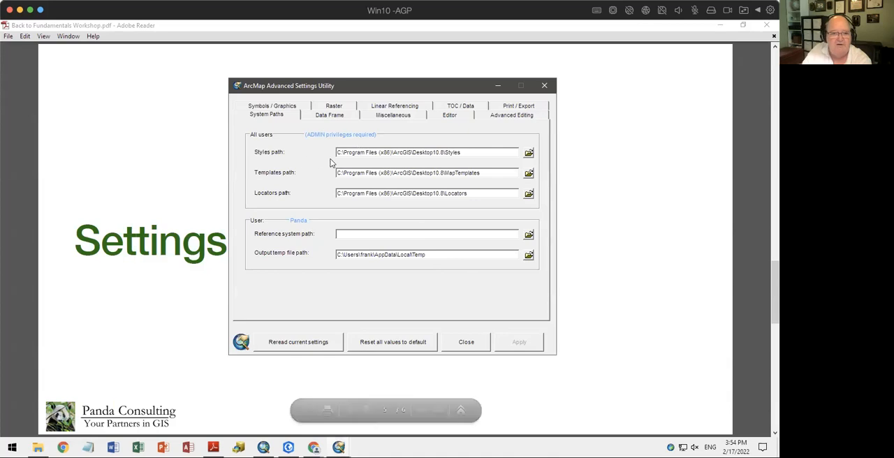
{"action": "left_click", "coordinate": [333, 116]}
{"action": "left_click", "coordinate": [391, 116]}
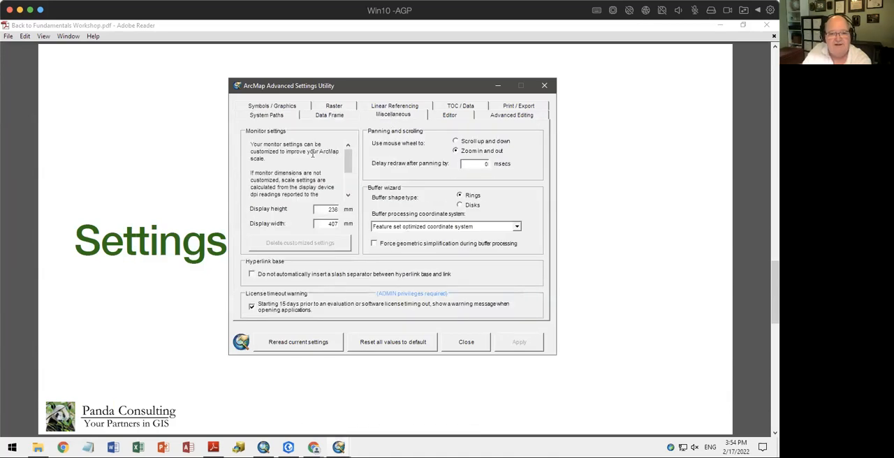
{"action": "left_click", "coordinate": [450, 115]}
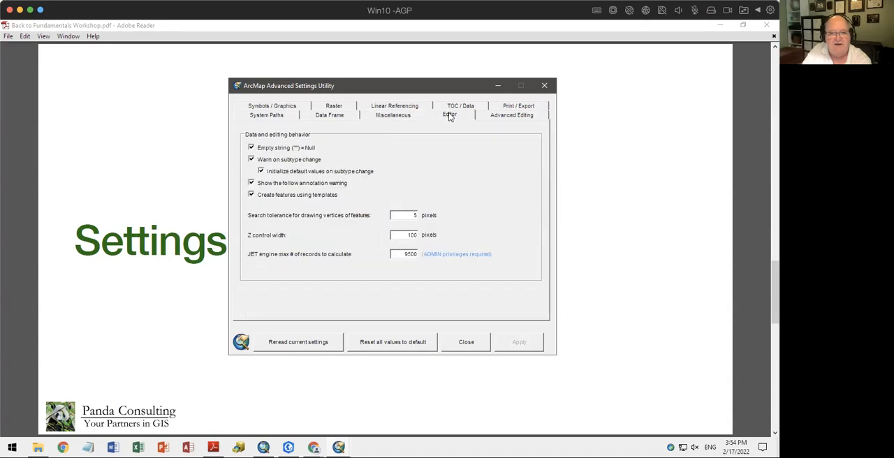
{"action": "left_click", "coordinate": [522, 115]}
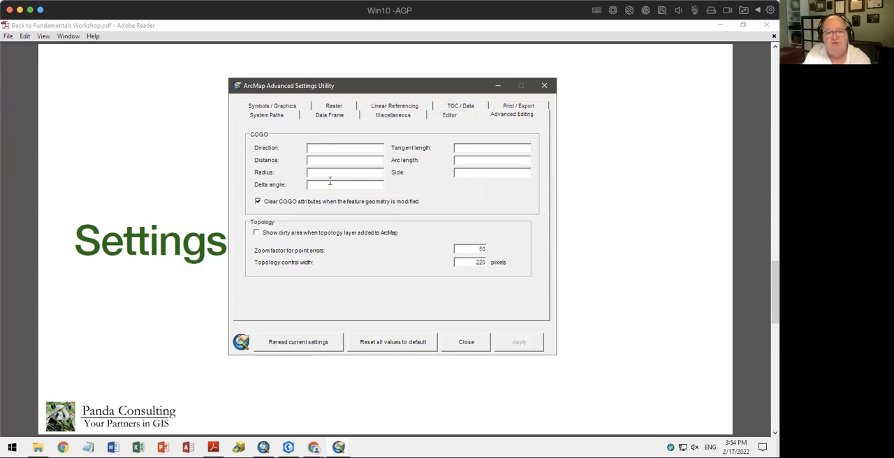
{"action": "left_click", "coordinate": [466, 352]}
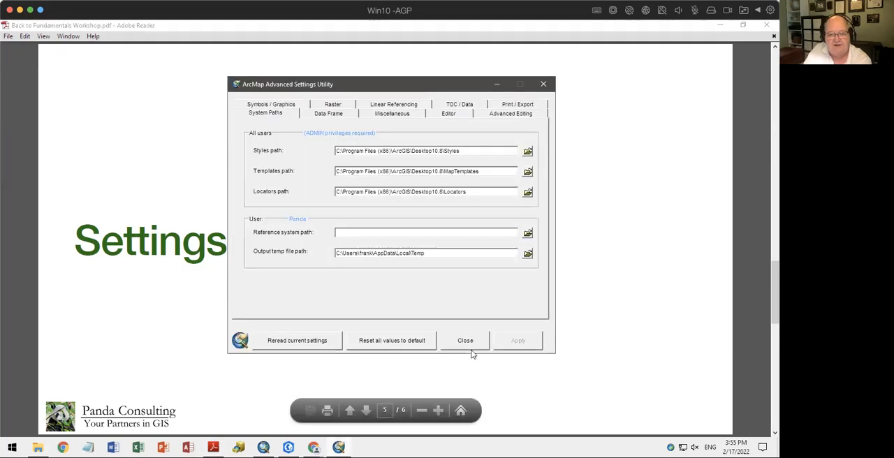
Close the ArcMap Advanced Settings Utility, switch to ArcGIS Pro and review the Options categories and current project settings
{"action": "left_click", "coordinate": [461, 345]}
{"action": "left_click", "coordinate": [289, 448]}
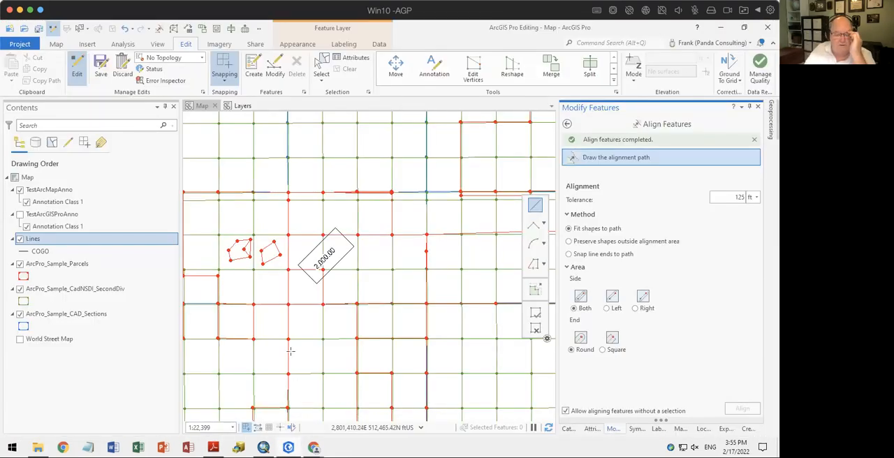
{"action": "left_click", "coordinate": [19, 44]}
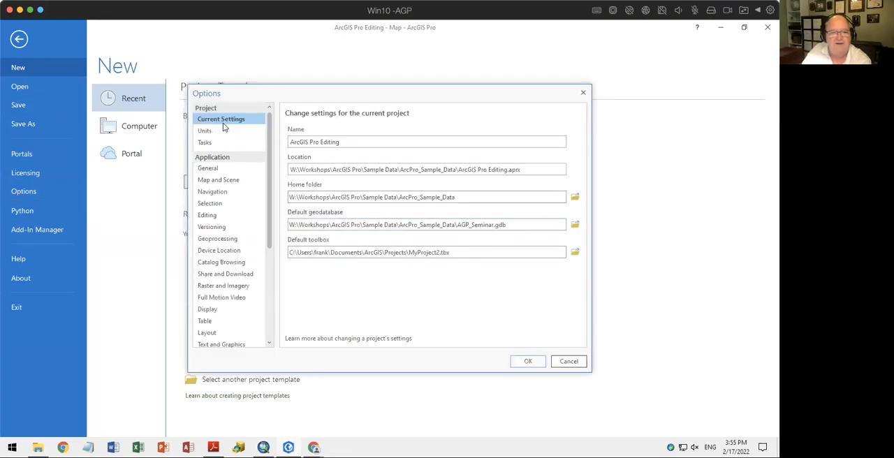
{"action": "scroll", "coordinate": [236, 259], "scroll_direction": "down", "scroll_amount": 3}
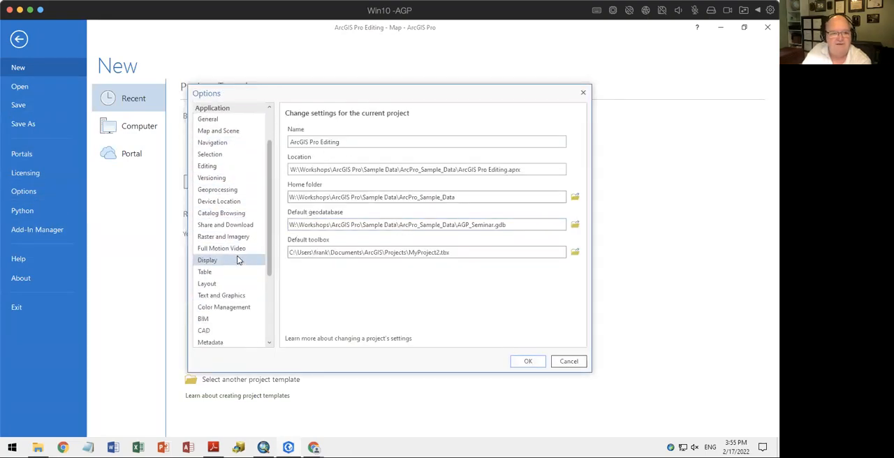
{"action": "scroll", "coordinate": [237, 260], "scroll_direction": "down", "scroll_amount": 2}
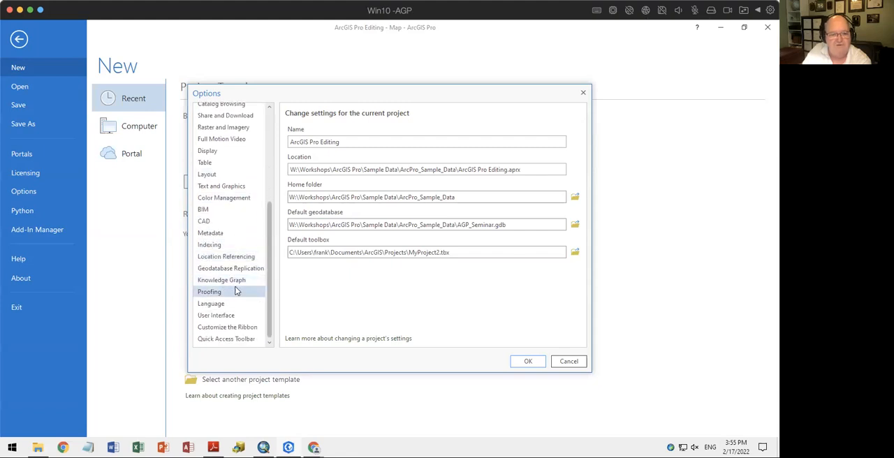
{"action": "scroll", "coordinate": [236, 286], "scroll_direction": "up", "scroll_amount": 5}
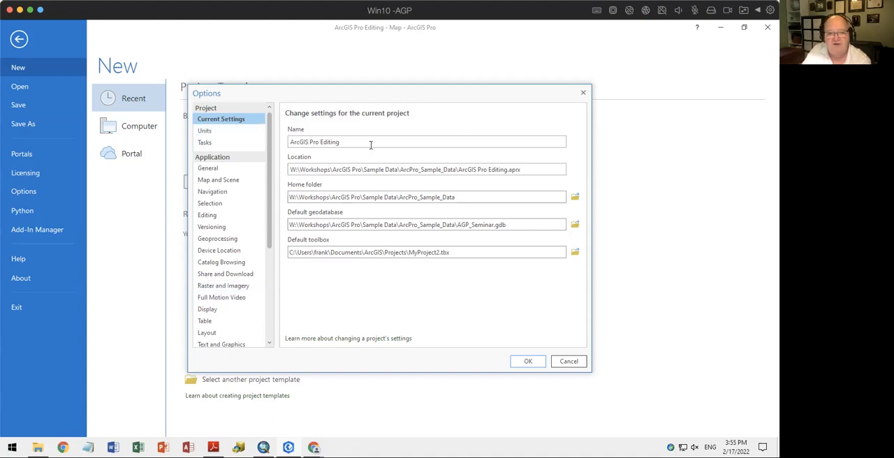
{"action": "left_click", "coordinate": [510, 198]}
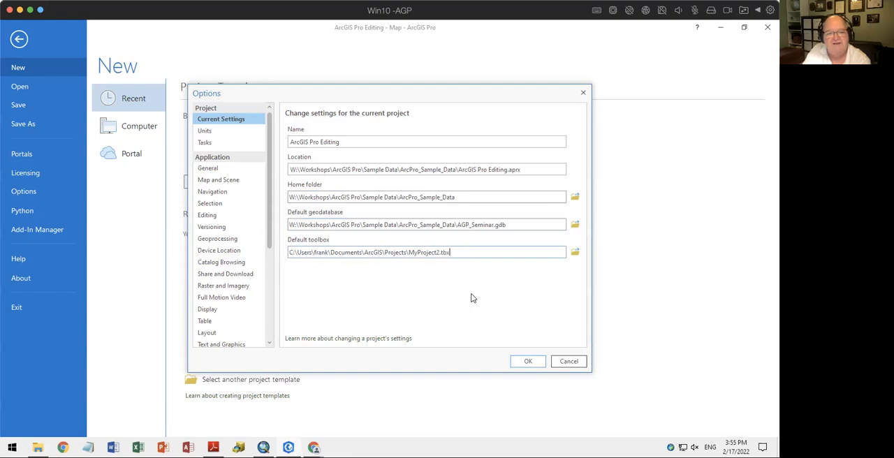
Add Chain to the project's Distance Units, keeping Foot as the default
{"action": "left_click", "coordinate": [205, 131]}
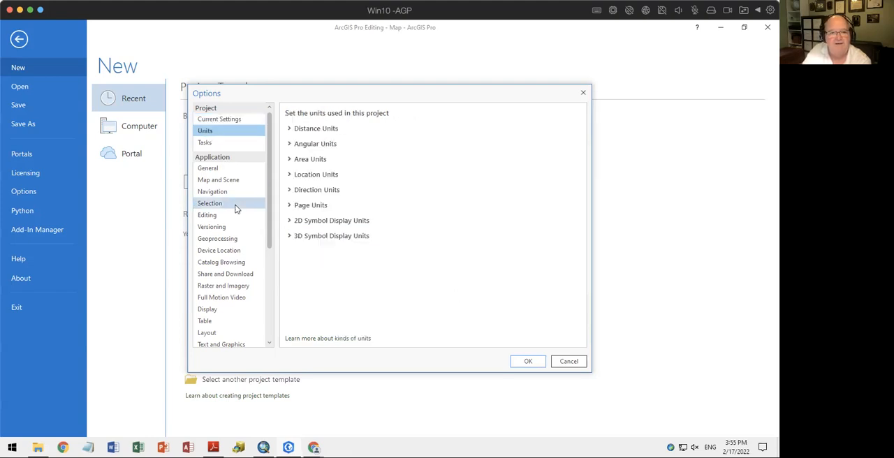
{"action": "left_click", "coordinate": [291, 130]}
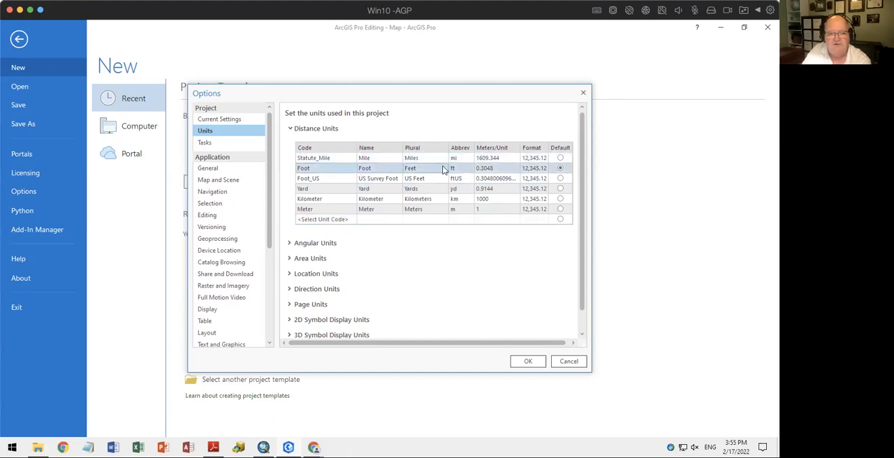
{"action": "left_click", "coordinate": [561, 169]}
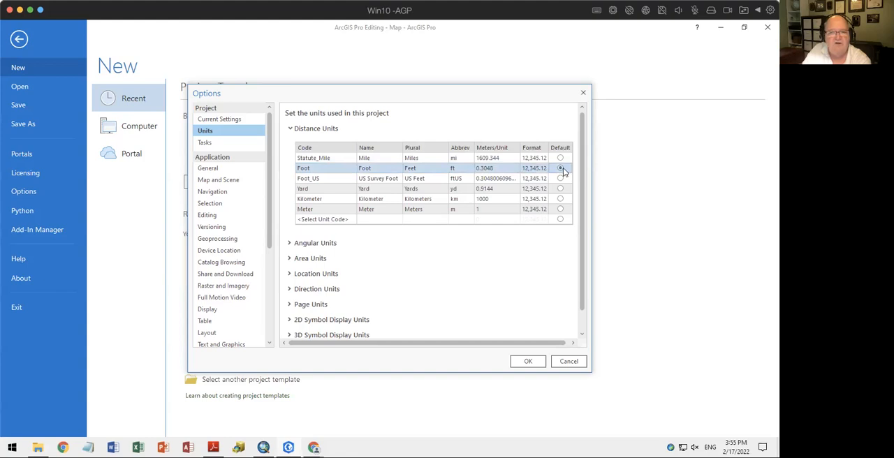
{"action": "left_click", "coordinate": [331, 219]}
{"action": "left_click", "coordinate": [331, 220]}
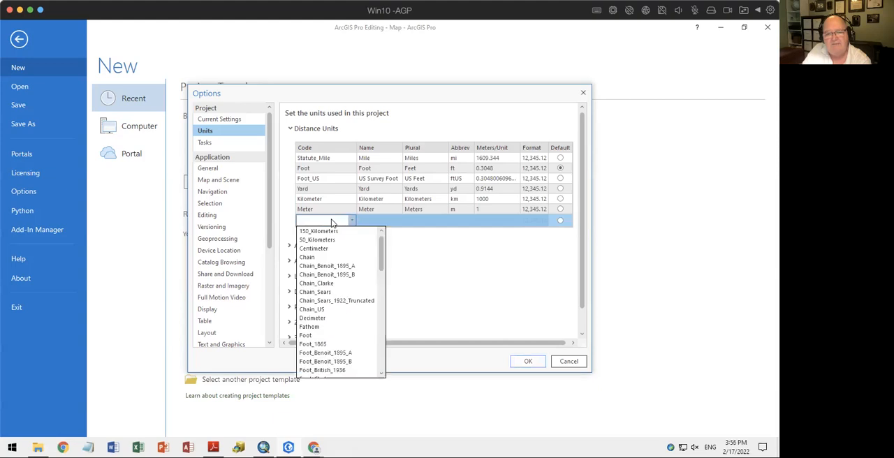
{"action": "left_click", "coordinate": [321, 258]}
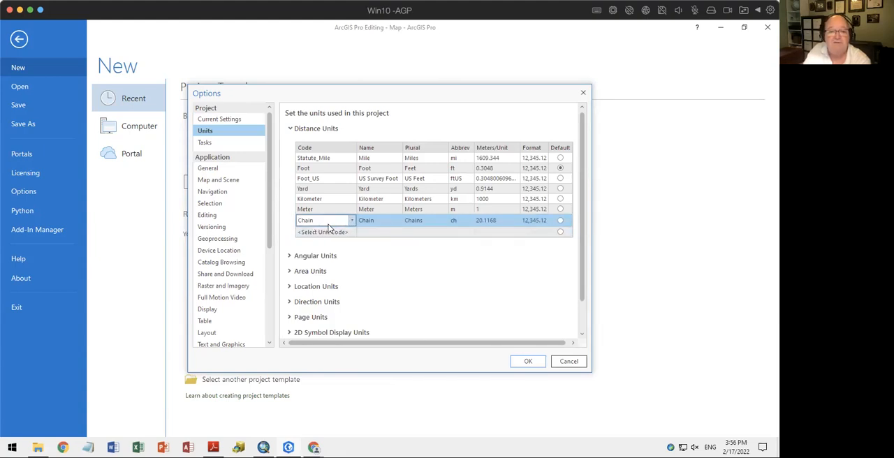
Make Degrees Minutes Seconds the default angular unit and Acre_US the default area unit
{"action": "left_click", "coordinate": [291, 257]}
{"action": "scroll", "coordinate": [343, 264], "scroll_direction": "down", "scroll_amount": 2}
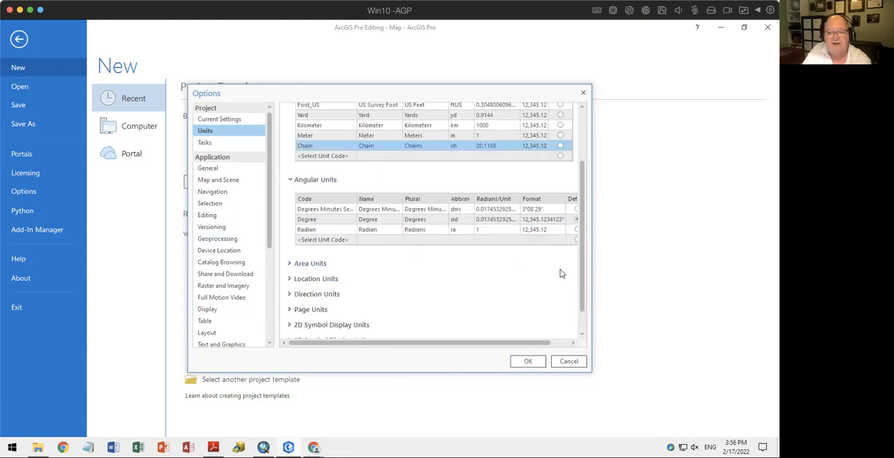
{"action": "left_click_drag", "start_coordinate": [589, 342], "coordinate": [640, 342]}
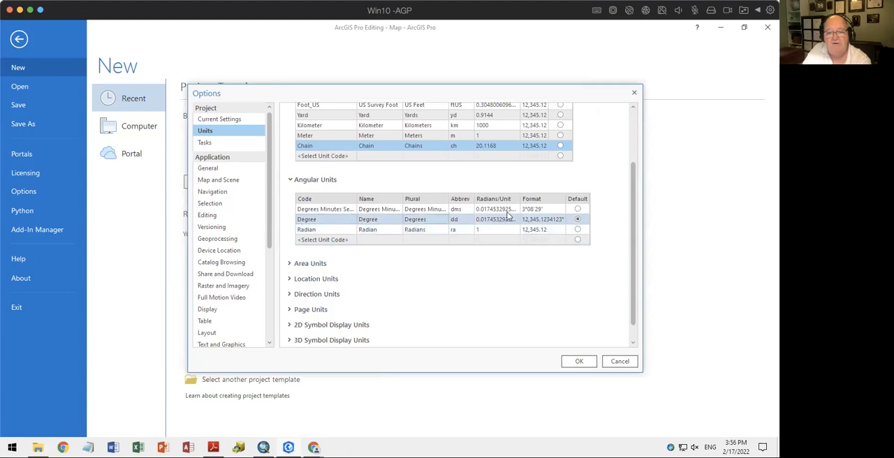
{"action": "left_click", "coordinate": [579, 209]}
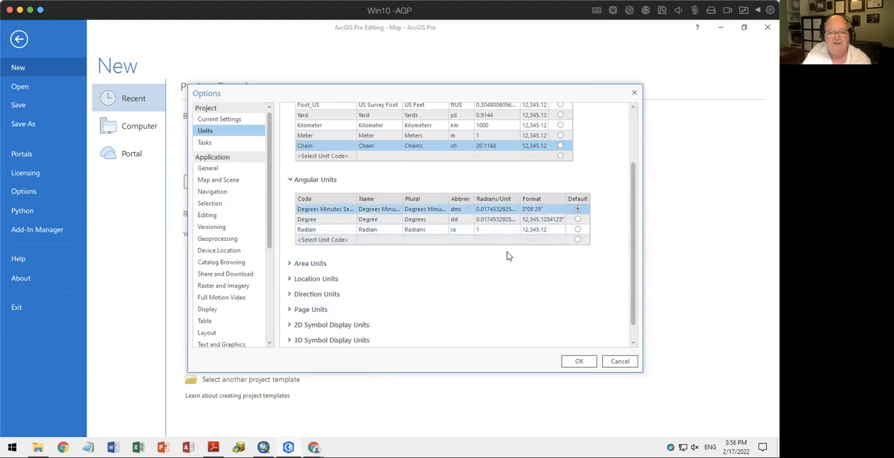
{"action": "left_click", "coordinate": [400, 267]}
{"action": "scroll", "coordinate": [419, 269], "scroll_direction": "down", "scroll_amount": 3}
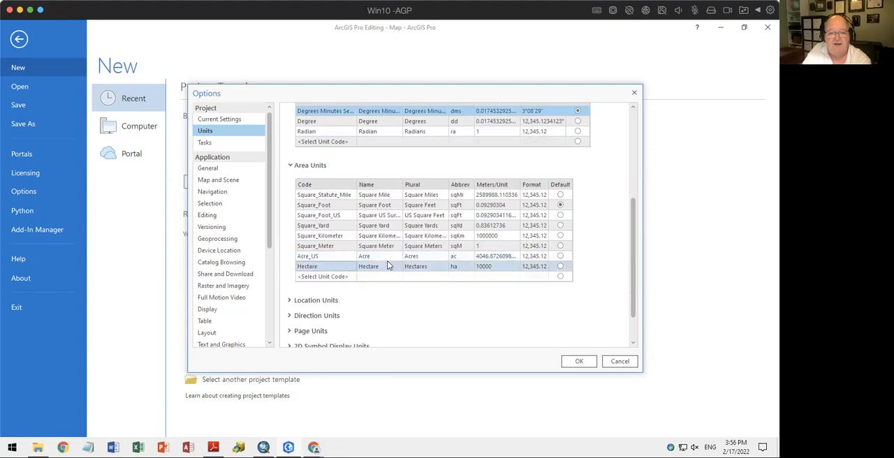
{"action": "left_click", "coordinate": [562, 257]}
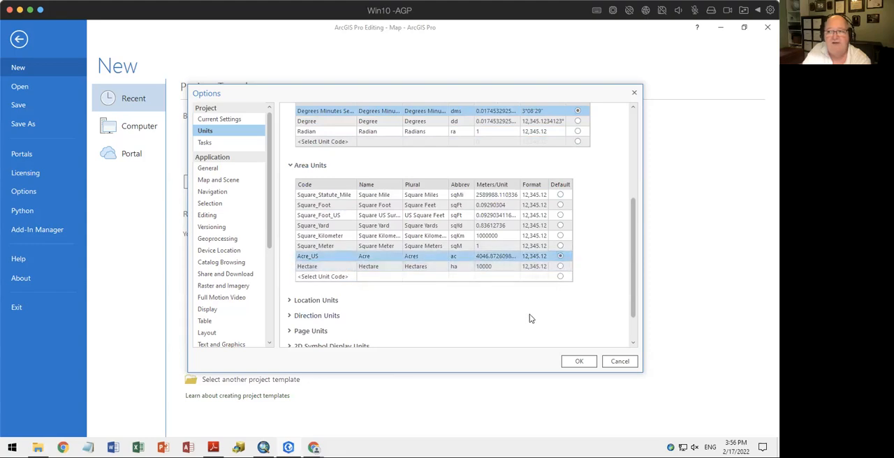
Examine the project's Direction Units and the Project Recovery backup settings in the general application options
{"action": "left_click", "coordinate": [322, 319]}
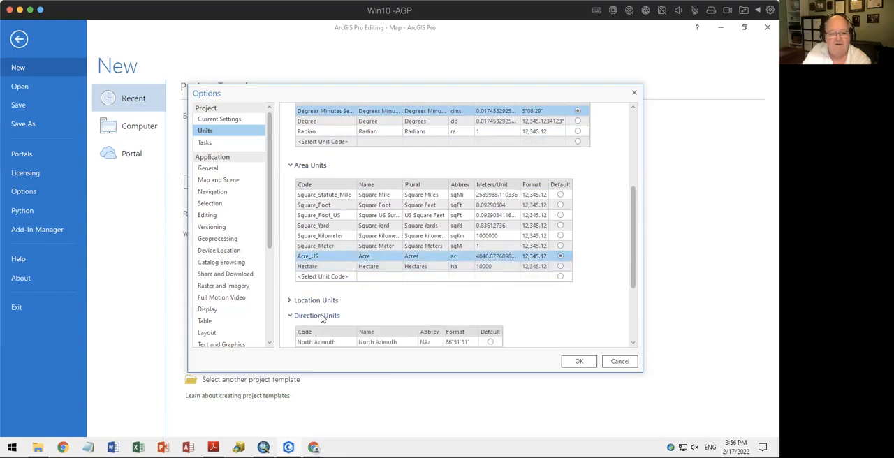
{"action": "scroll", "coordinate": [349, 314], "scroll_direction": "down", "scroll_amount": 3}
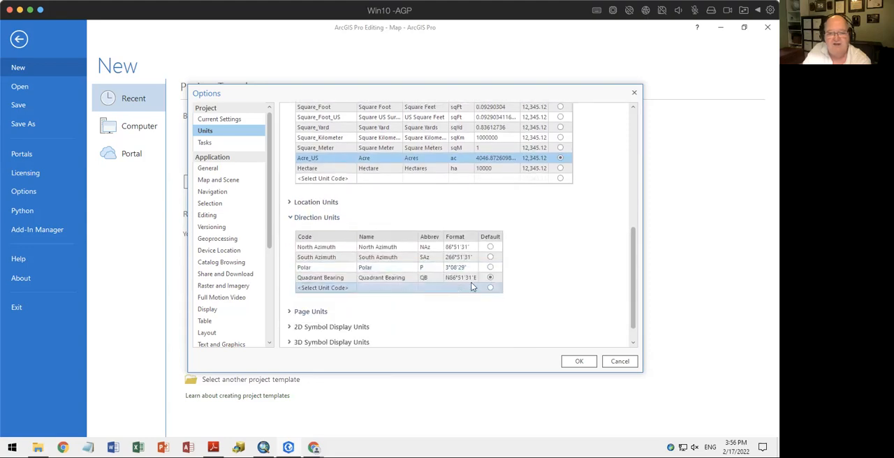
{"action": "scroll", "coordinate": [552, 278], "scroll_direction": "down", "scroll_amount": 1}
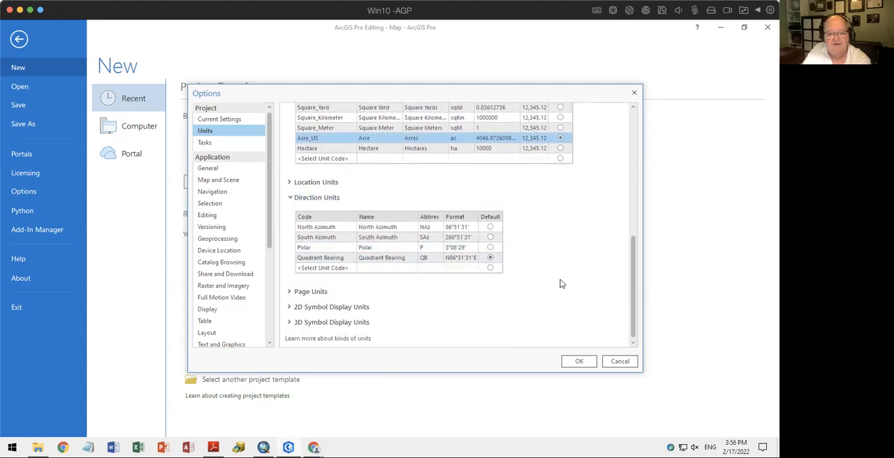
{"action": "left_click", "coordinate": [207, 170]}
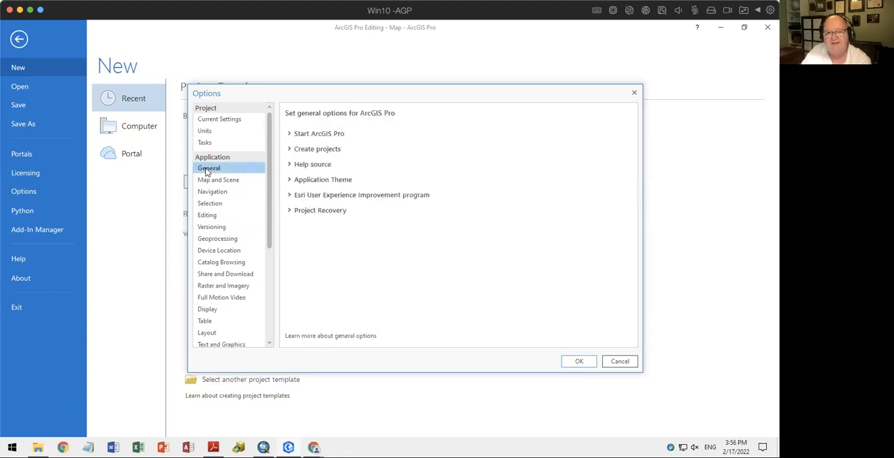
{"action": "left_click", "coordinate": [300, 211]}
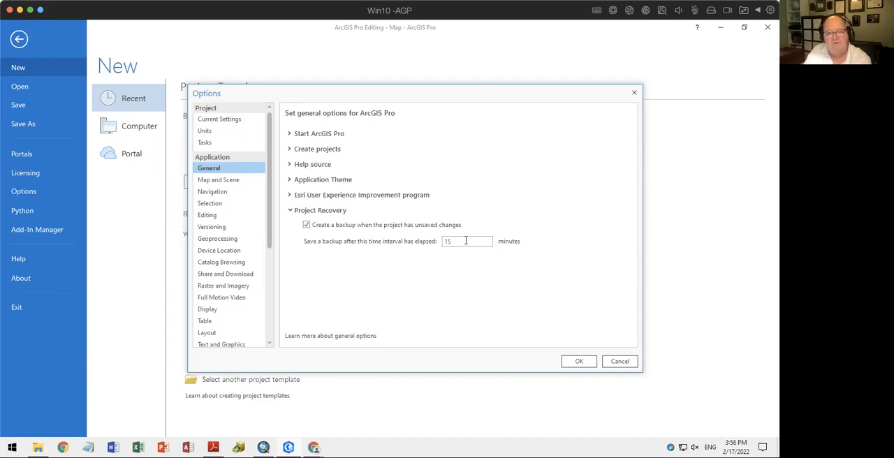
{"action": "left_click_drag", "start_coordinate": [467, 241], "coordinate": [422, 245]}
{"action": "left_click", "coordinate": [428, 271]}
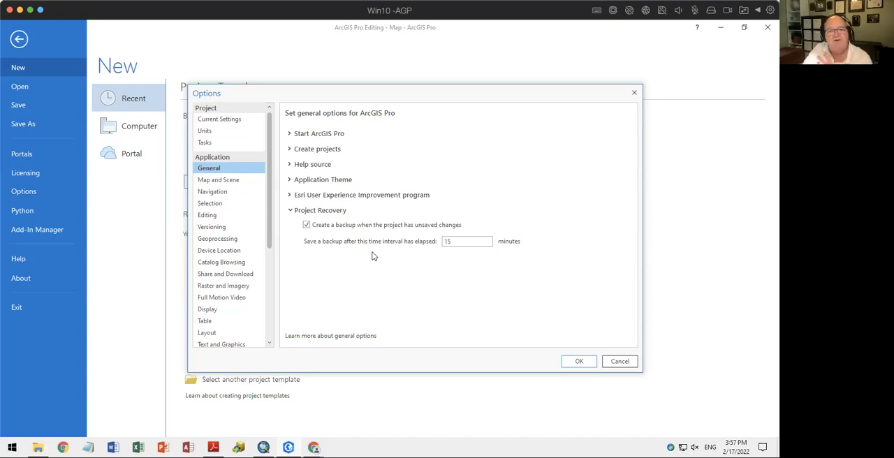
Set the Application Theme to Dark and accept the options
{"action": "left_click", "coordinate": [291, 182]}
{"action": "left_click", "coordinate": [353, 181]}
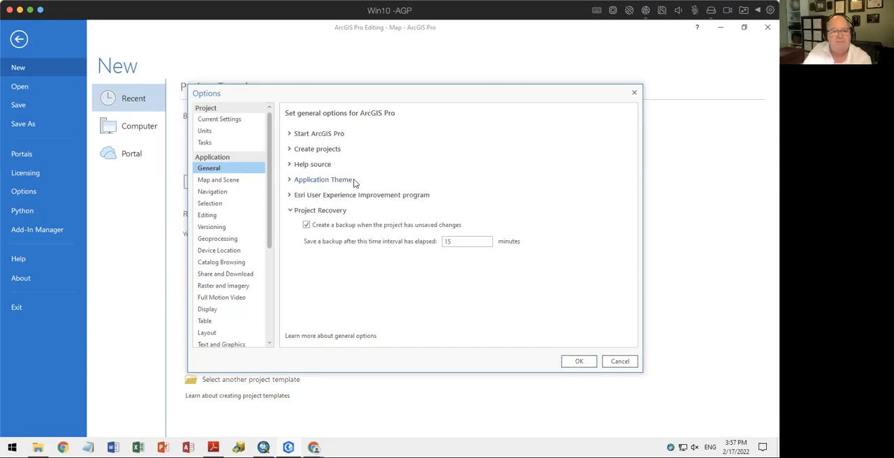
{"action": "left_click", "coordinate": [352, 184]}
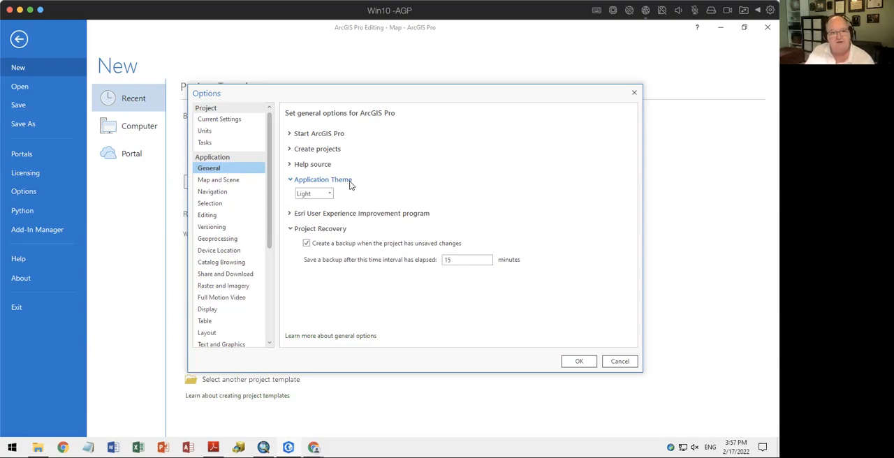
{"action": "left_click", "coordinate": [329, 194]}
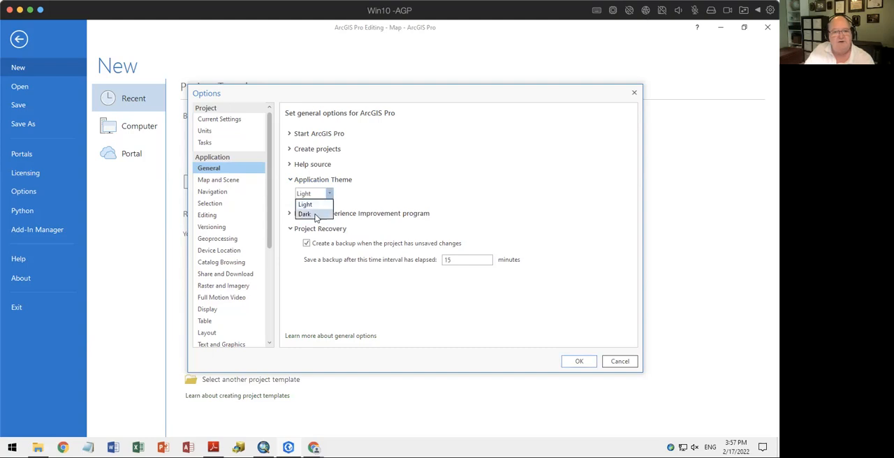
{"action": "left_click", "coordinate": [315, 219]}
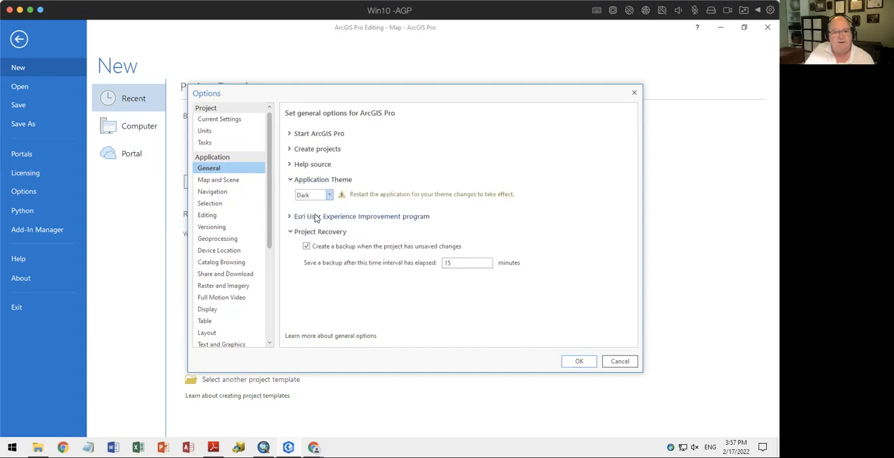
{"action": "left_click", "coordinate": [585, 362]}
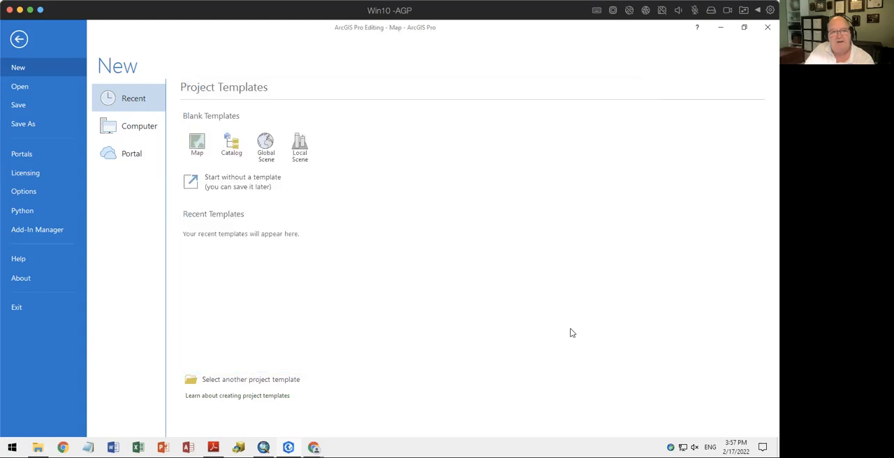
Return to the map and save both the feature edits and the project
{"action": "left_click", "coordinate": [21, 39]}
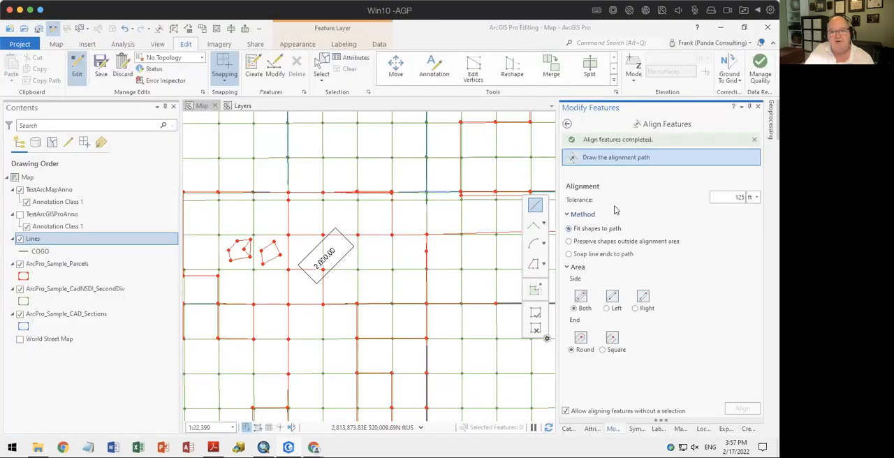
{"action": "left_click", "coordinate": [101, 67]}
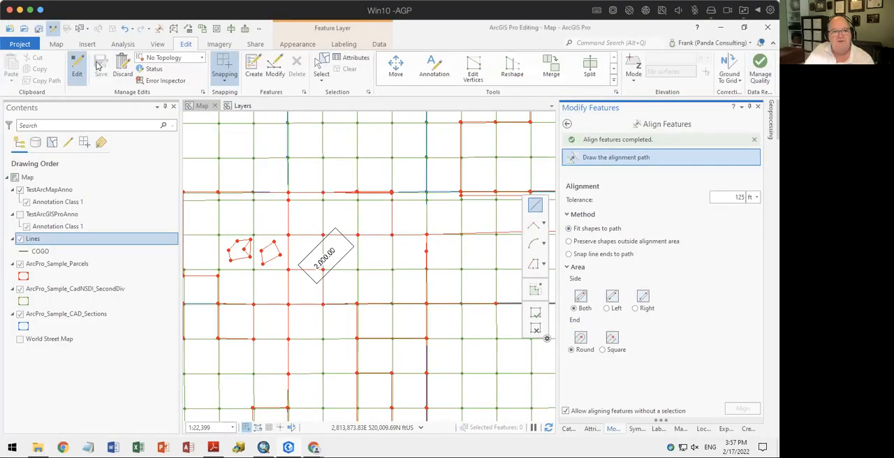
{"action": "left_click", "coordinate": [38, 28]}
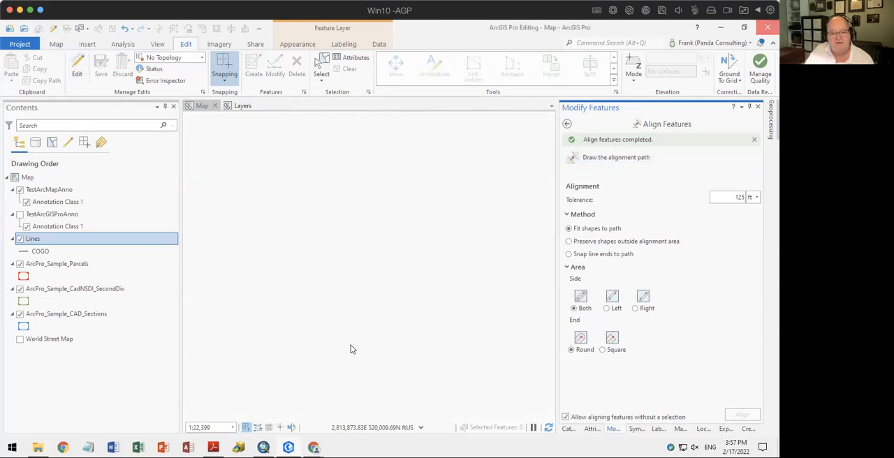
Restart ArcGIS Pro and reopen the ArcGIS Pro Editing project
{"action": "left_click", "coordinate": [289, 448]}
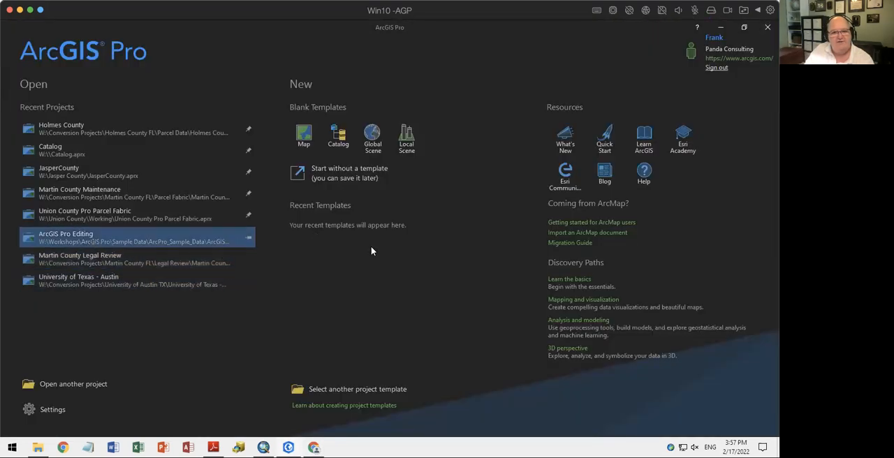
{"action": "left_click", "coordinate": [28, 240]}
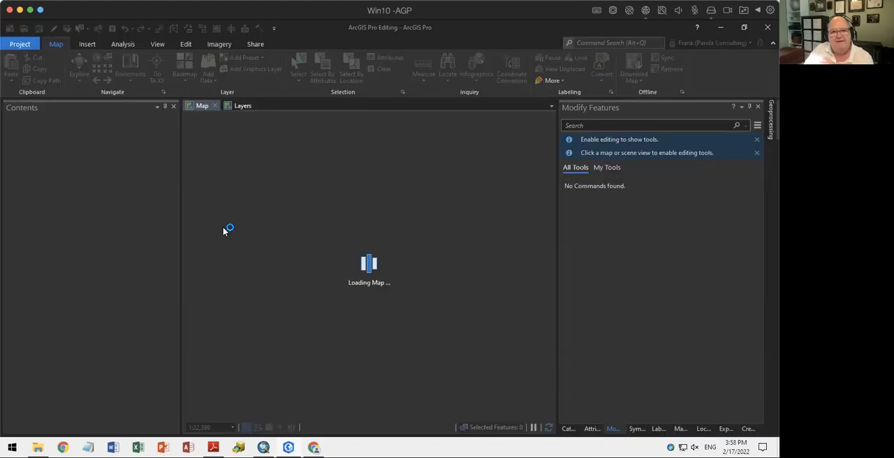
Set the Application Theme to Light, accept the options, and return to the reloaded ArcGIS Pro Editing project
{"action": "left_click", "coordinate": [16, 43]}
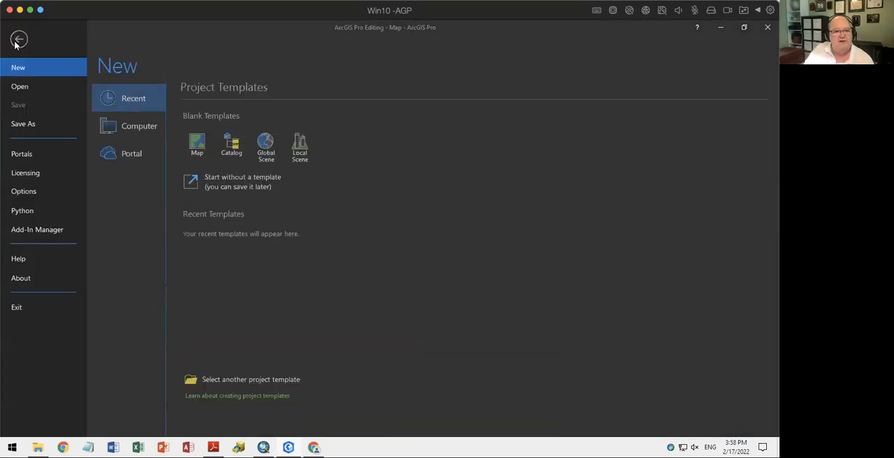
{"action": "left_click", "coordinate": [63, 191]}
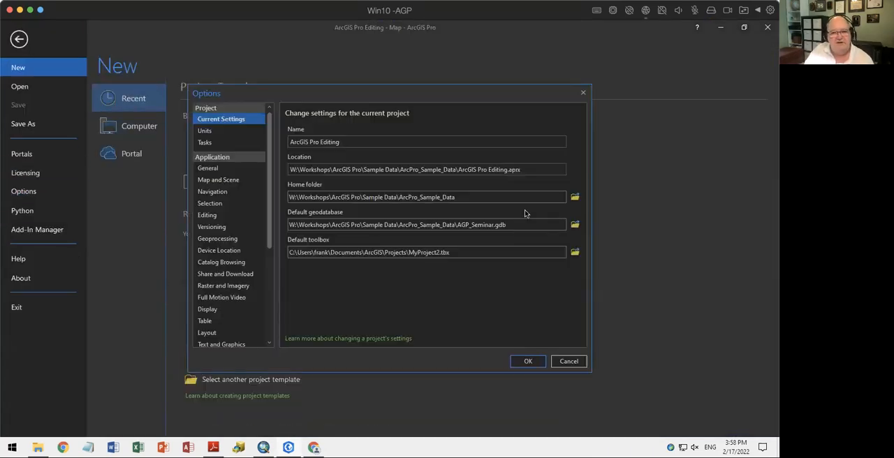
{"action": "left_click", "coordinate": [578, 364]}
{"action": "left_click", "coordinate": [30, 193]}
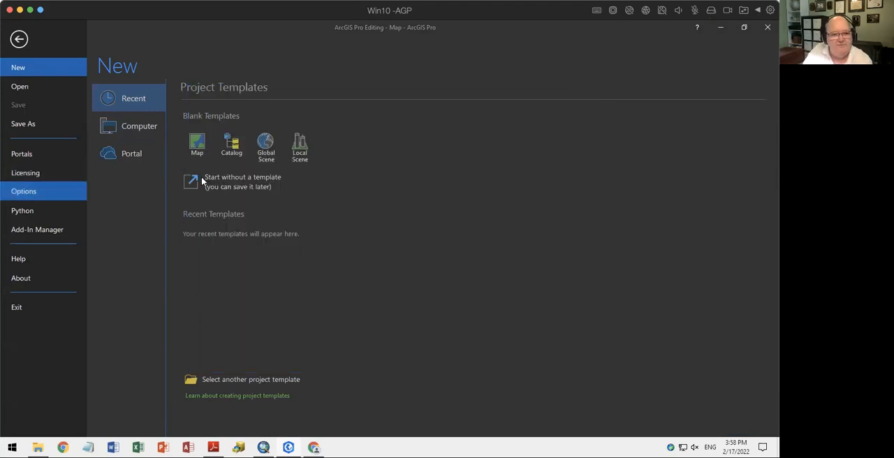
{"action": "left_click", "coordinate": [231, 169]}
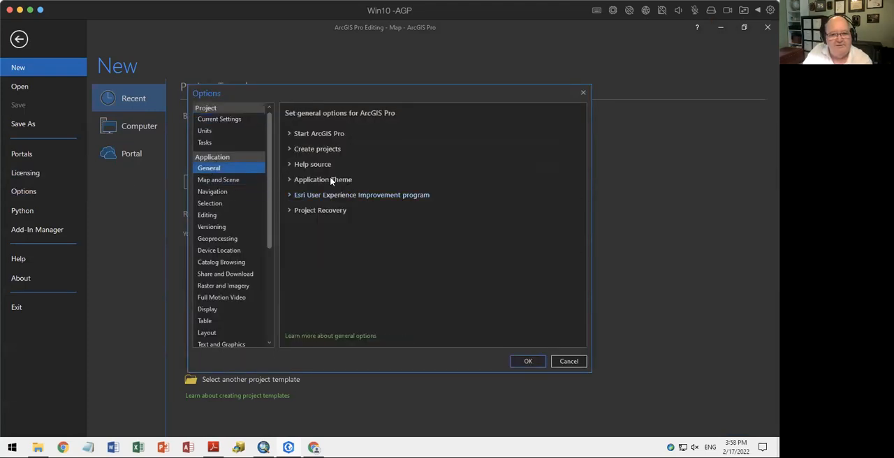
{"action": "left_click", "coordinate": [321, 179]}
{"action": "left_click", "coordinate": [328, 194]}
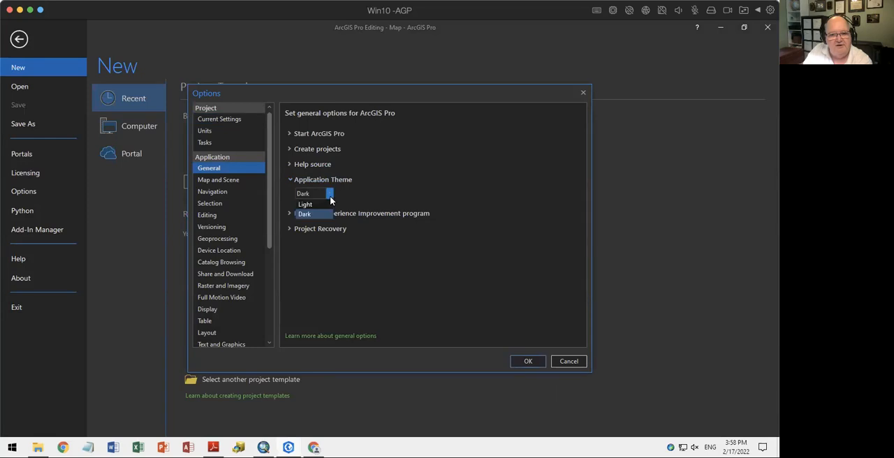
{"action": "left_click", "coordinate": [316, 204]}
{"action": "left_click", "coordinate": [528, 361]}
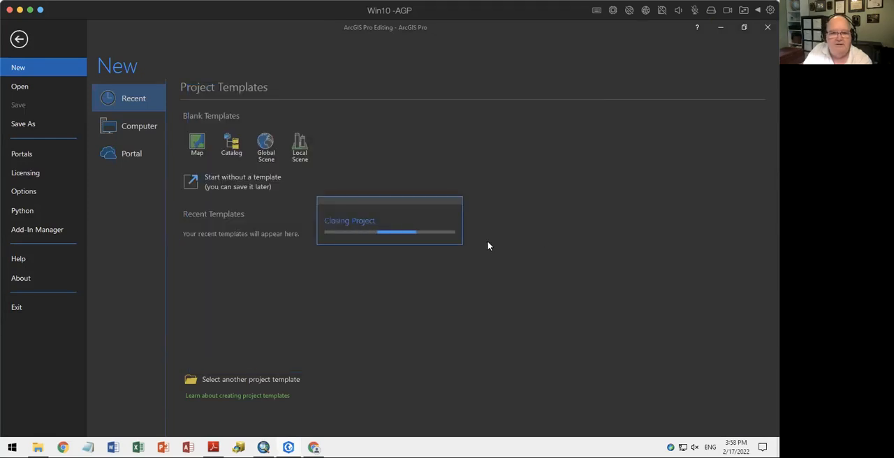
{"action": "left_click", "coordinate": [213, 447]}
{"action": "left_click", "coordinate": [287, 447]}
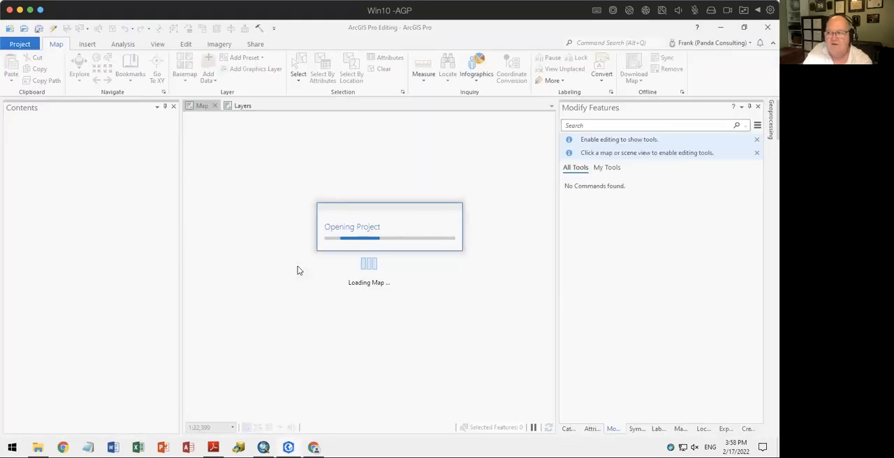
Examine the automatic save settings in the Session editing options, toggling automatic saving on and off, and return to the map
{"action": "left_click", "coordinate": [16, 44]}
{"action": "left_click", "coordinate": [28, 190]}
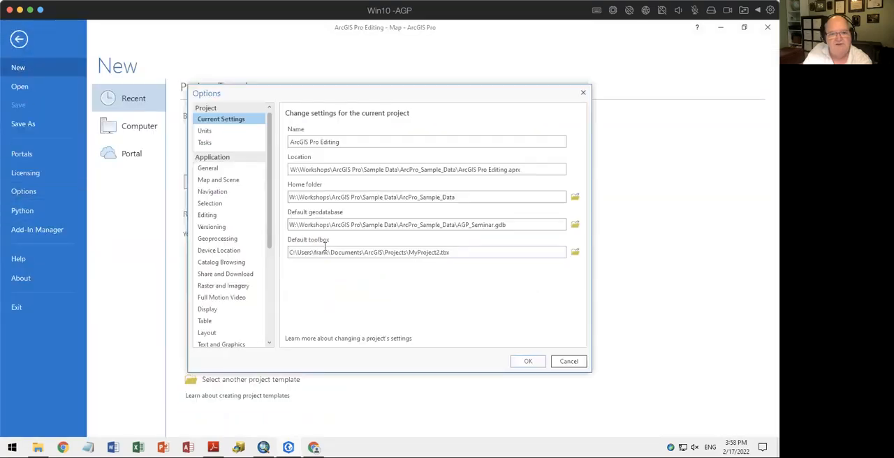
{"action": "left_click", "coordinate": [210, 215]}
{"action": "scroll", "coordinate": [421, 269], "scroll_direction": "down", "scroll_amount": 10}
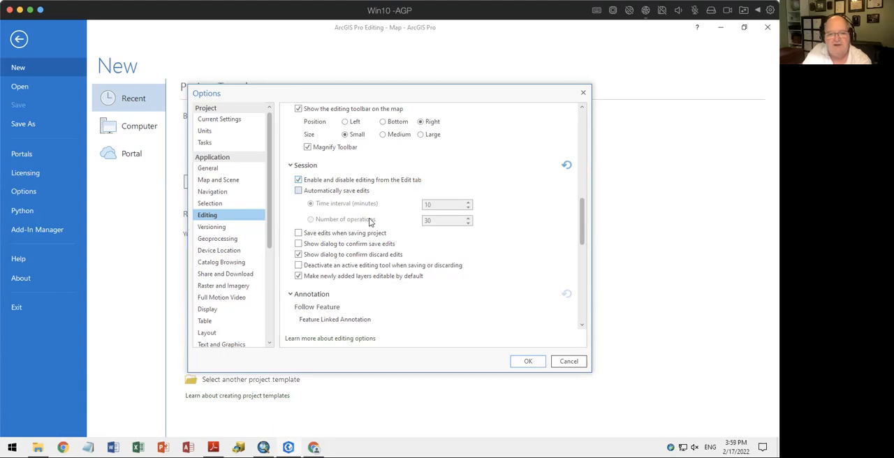
{"action": "left_click", "coordinate": [320, 193]}
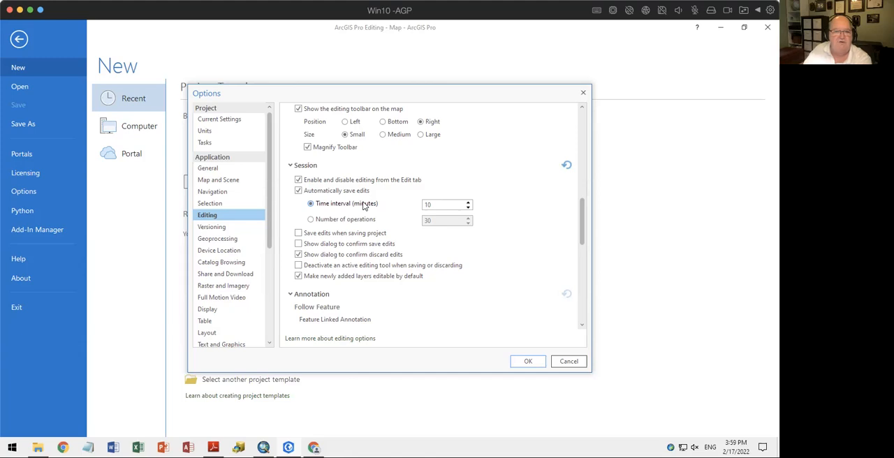
{"action": "left_click", "coordinate": [302, 195]}
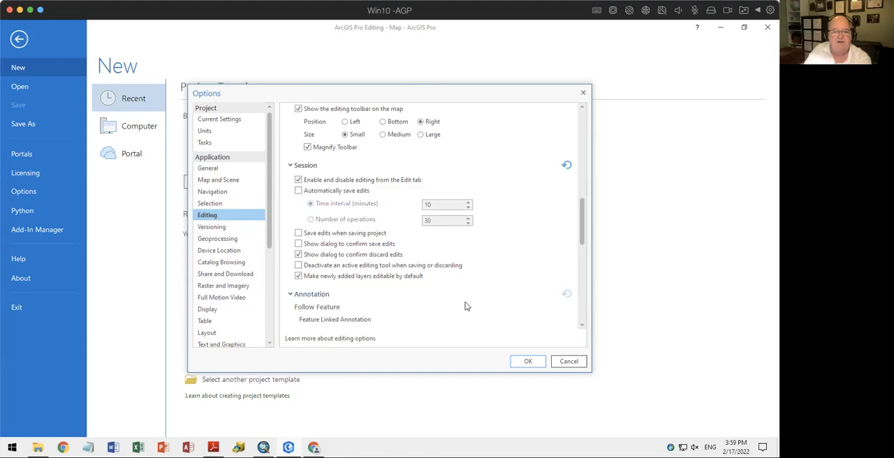
{"action": "left_click", "coordinate": [529, 361]}
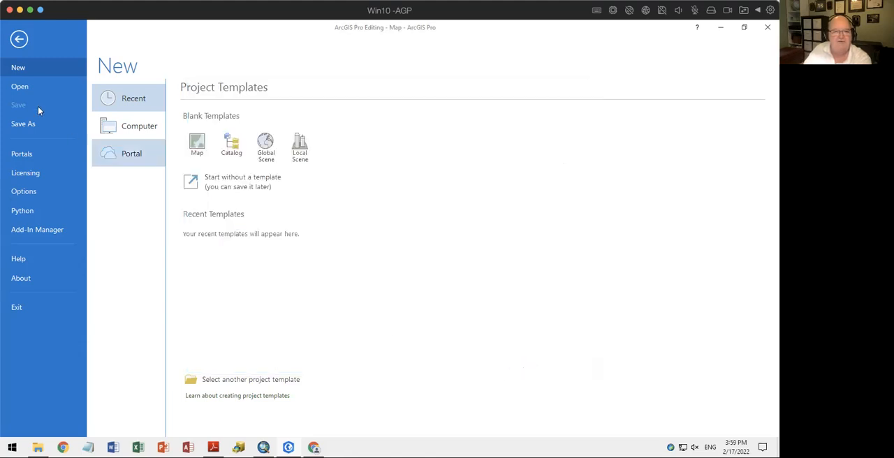
{"action": "left_click", "coordinate": [18, 39]}
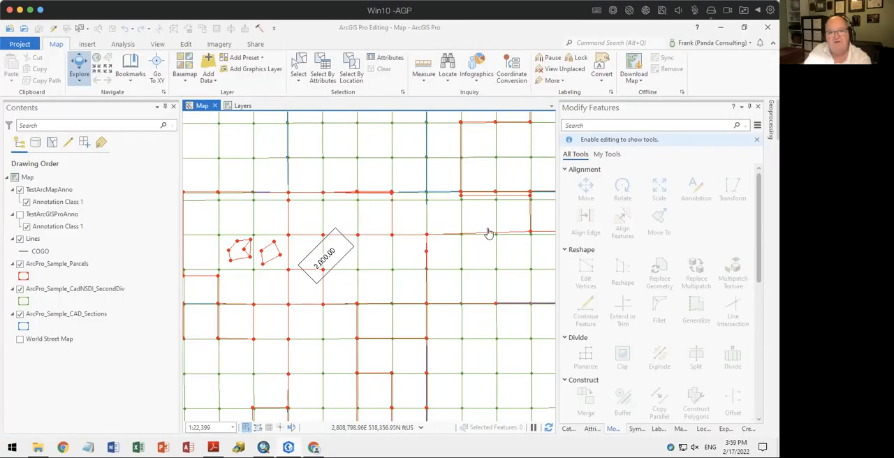
{"action": "scroll", "coordinate": [381, 221], "scroll_direction": "down", "scroll_amount": 2}
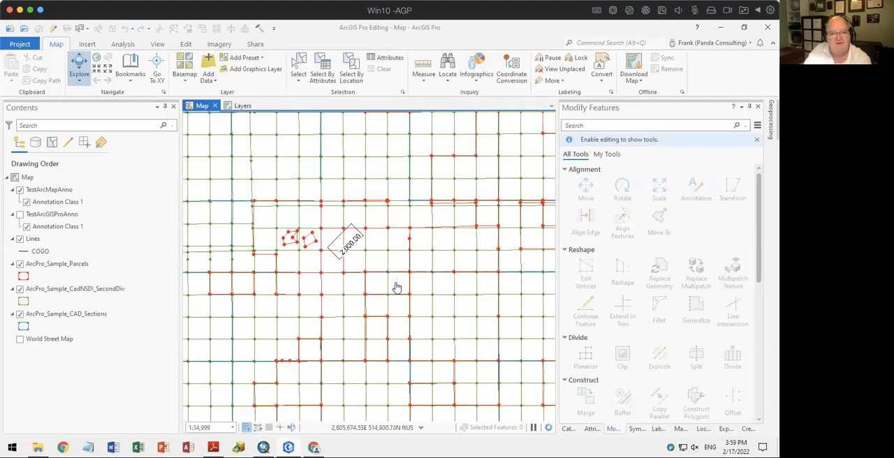
{"action": "left_click_drag", "start_coordinate": [405, 301], "coordinate": [413, 271]}
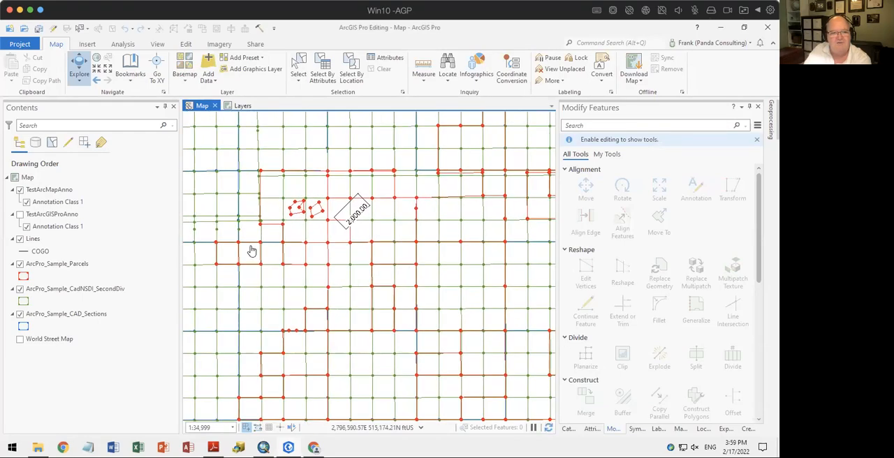
{"action": "left_click_drag", "start_coordinate": [250, 251], "coordinate": [352, 266]}
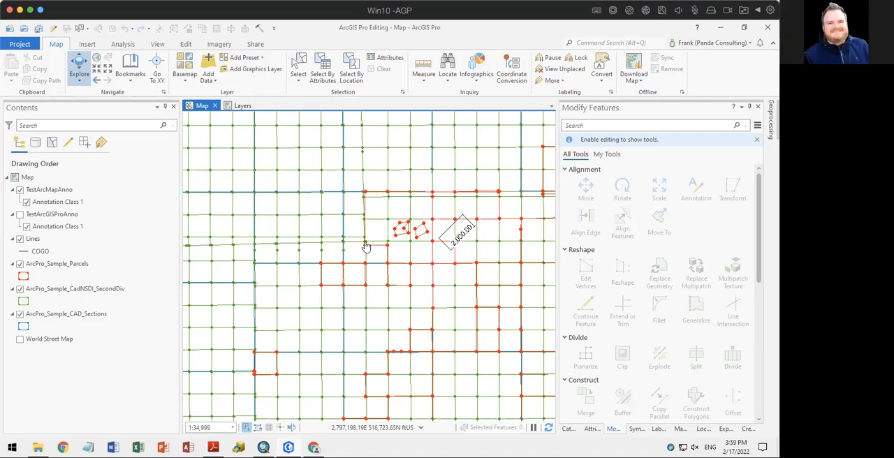
Switch to the Back to Fundamentals Workshop PDF in Adobe Reader and show its closing page
{"action": "left_click", "coordinate": [213, 448]}
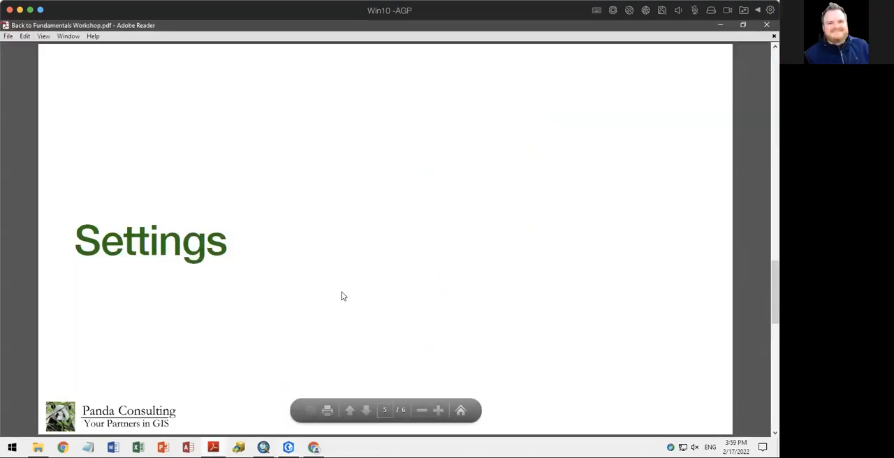
{"action": "scroll", "coordinate": [343, 296], "scroll_direction": "down", "scroll_amount": 2}
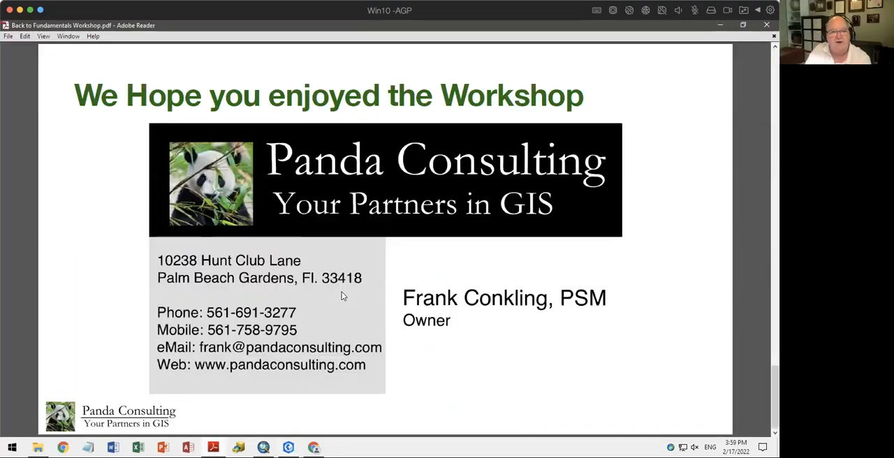